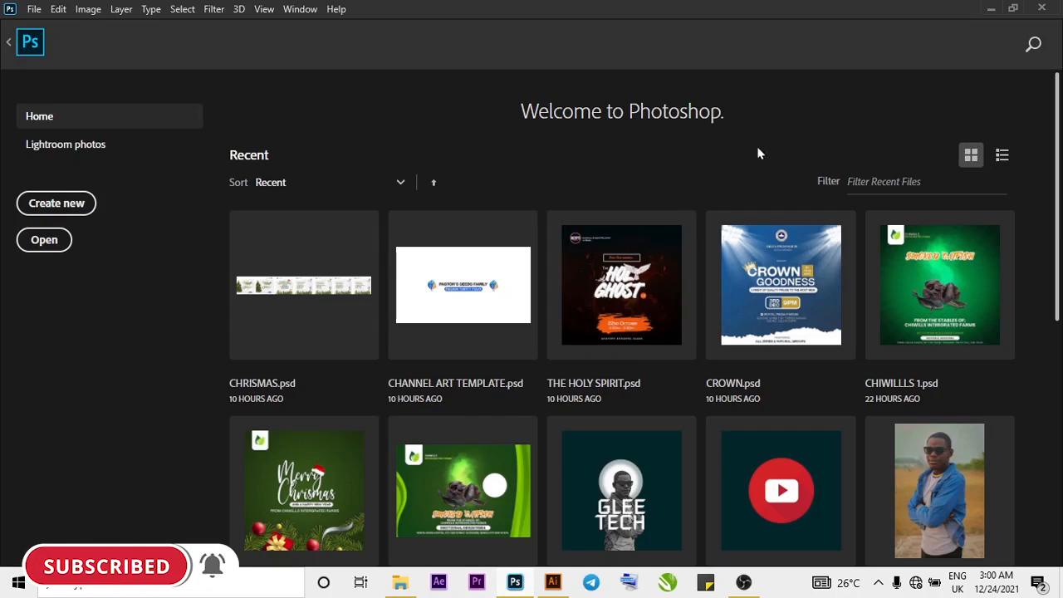
Create a 4 x 4 inch, 300 ppi RGB document with a white background and unlock its background layer.
{"action": "left_click", "coordinate": [70, 207]}
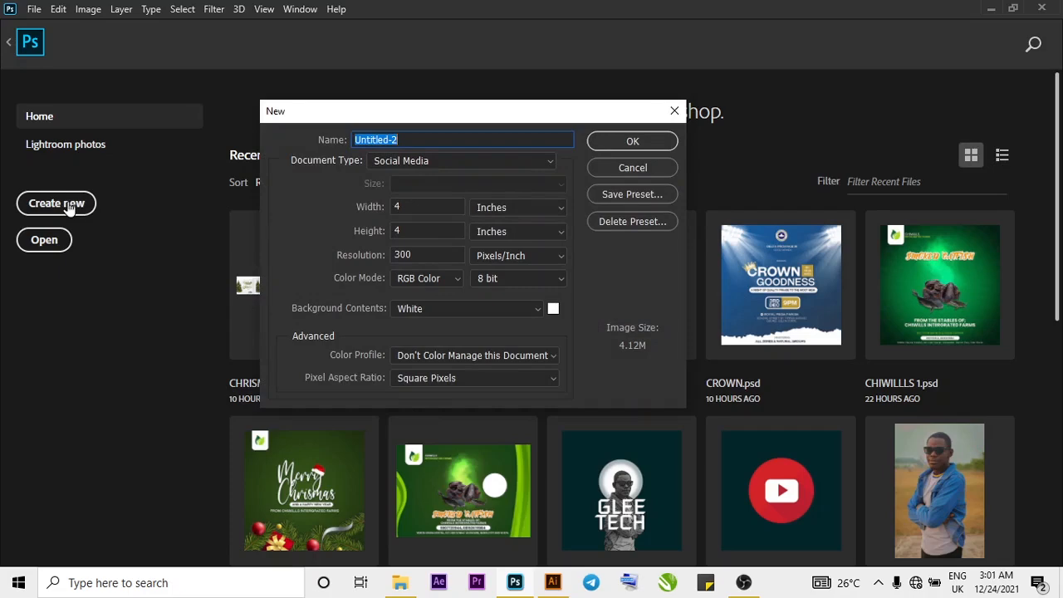
{"action": "left_click", "coordinate": [661, 146]}
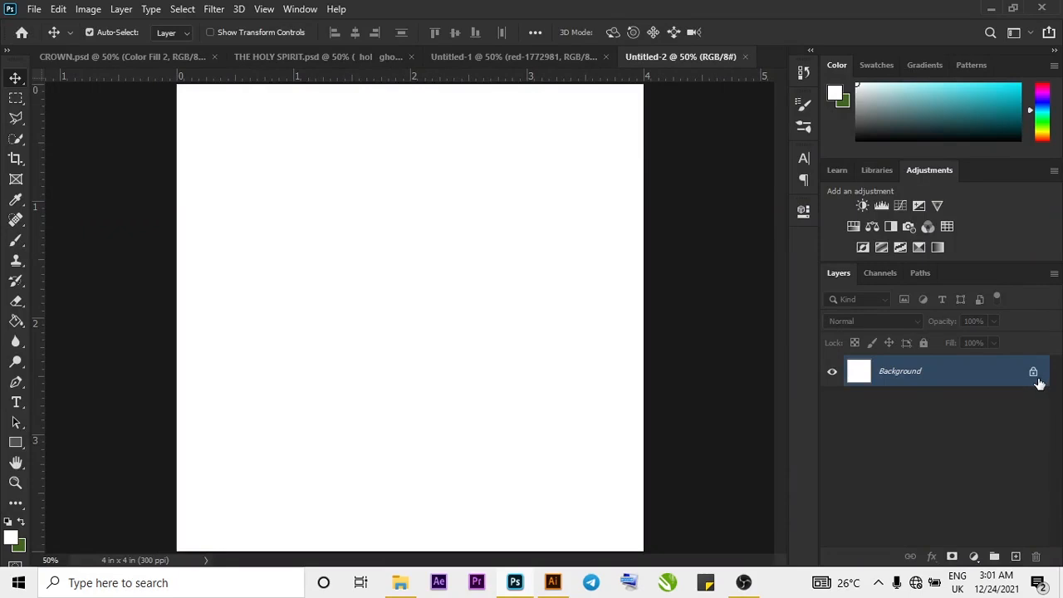
{"action": "left_click", "coordinate": [1037, 378]}
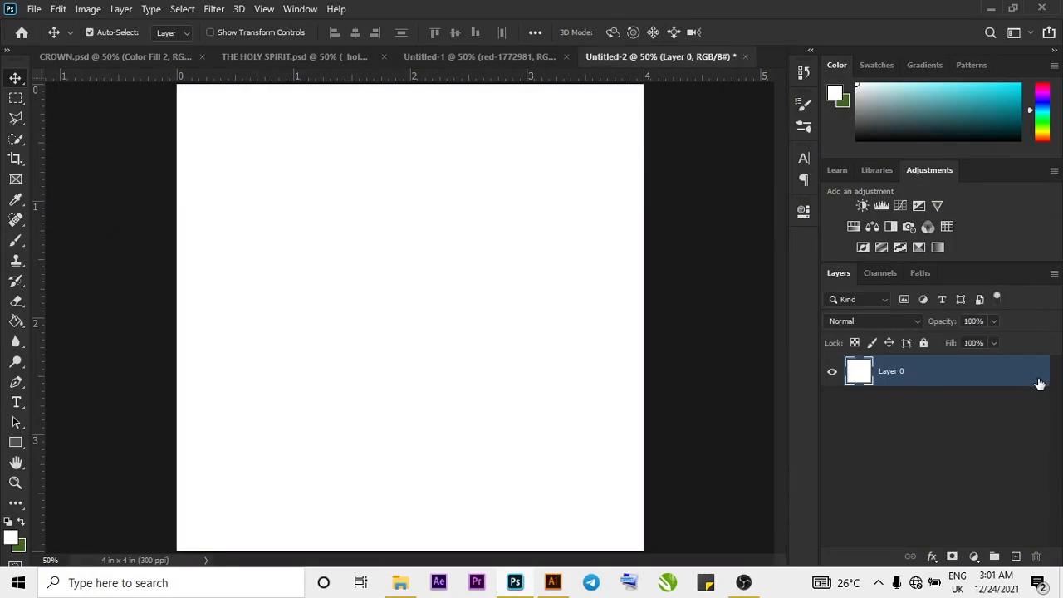
Add a white (ffffff) Solid Color fill layer above the base layer.
{"action": "left_click", "coordinate": [974, 557]}
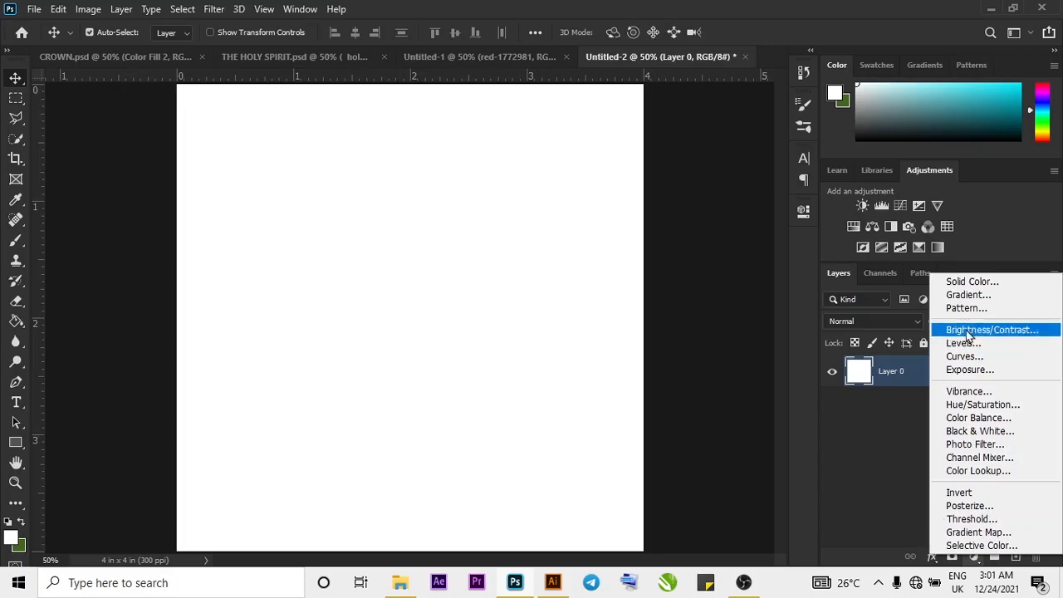
{"action": "left_click", "coordinate": [964, 283]}
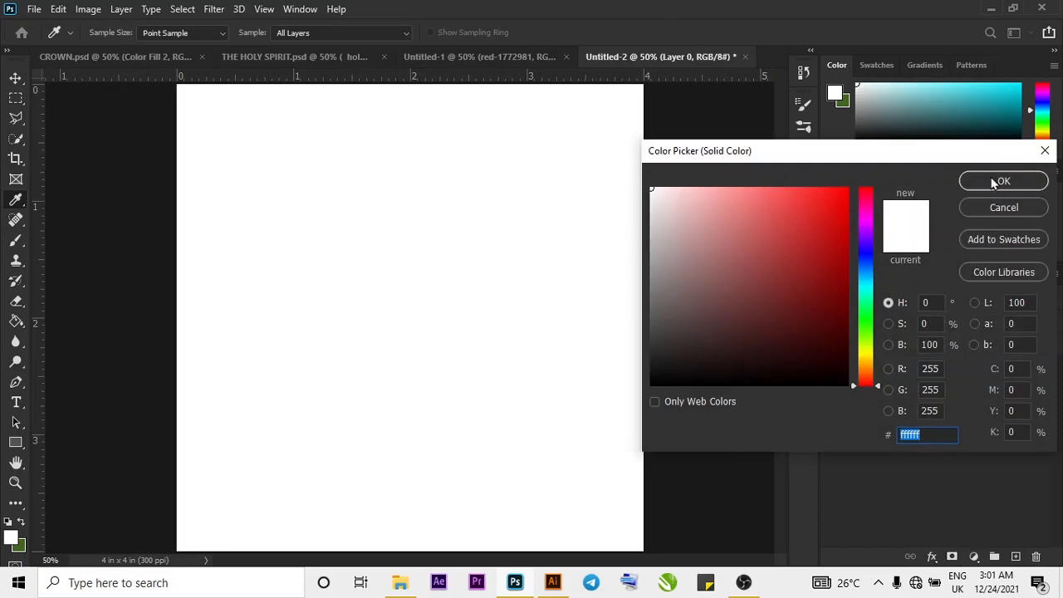
{"action": "left_click", "coordinate": [998, 182]}
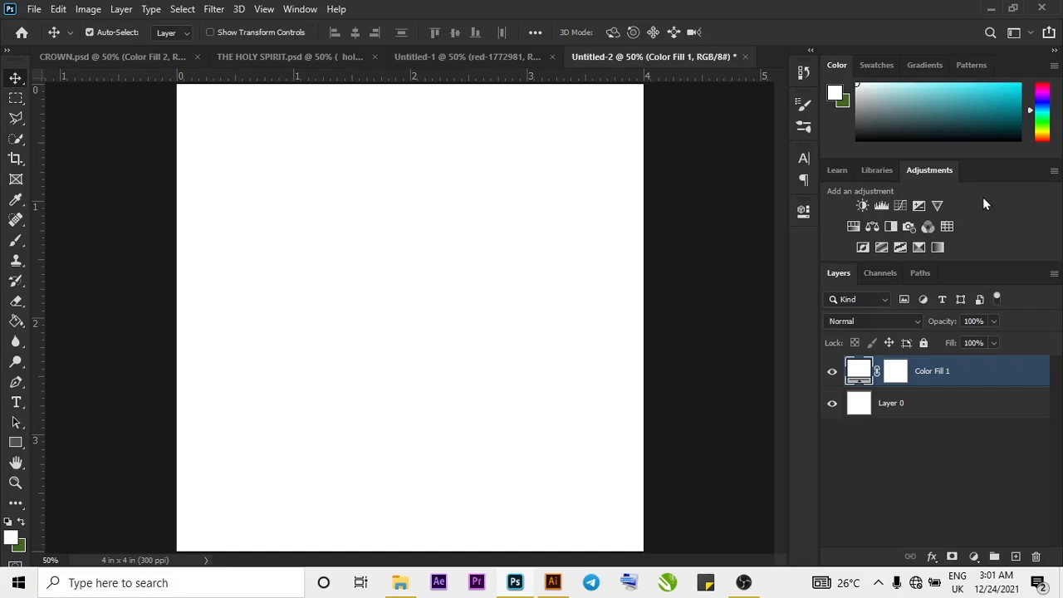
Place the red-1772981 image from the CHRISMAS folder into the document and scale it to about 57% so it covers the canvas.
{"action": "left_click", "coordinate": [398, 585]}
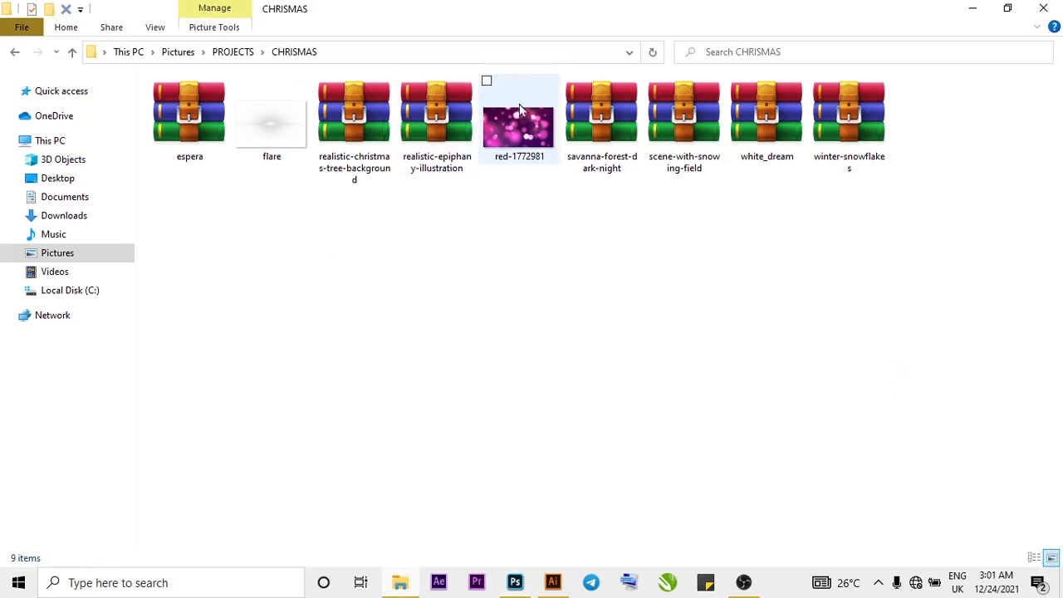
{"action": "left_click_drag", "start_coordinate": [523, 124], "coordinate": [322, 122]}
{"action": "left_click_drag", "start_coordinate": [484, 312], "coordinate": [458, 215]}
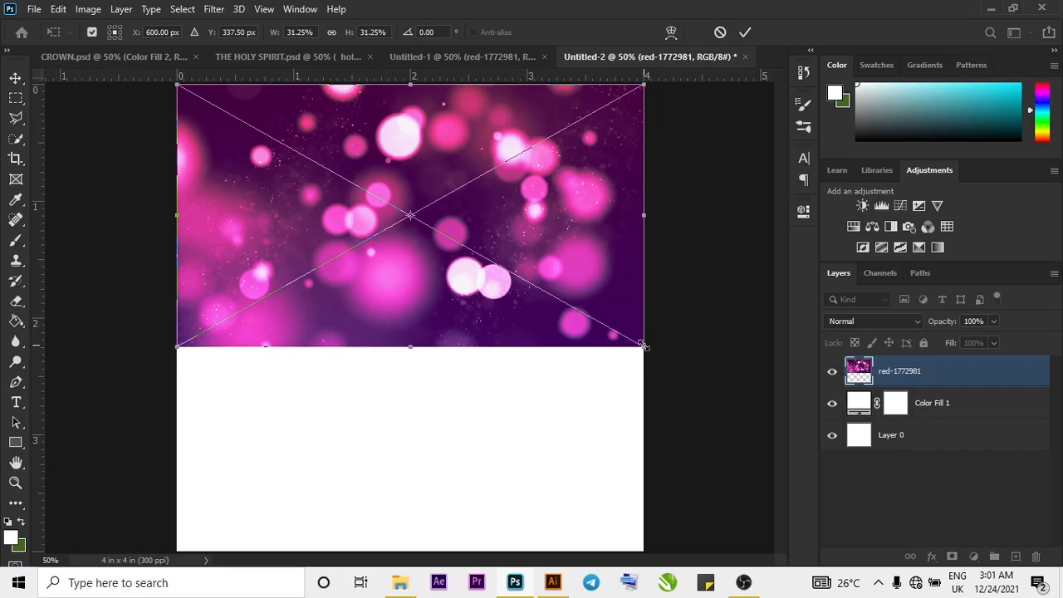
{"action": "left_click_drag", "start_coordinate": [644, 345], "coordinate": [954, 594]}
{"action": "key", "text": "ctrl+z"}
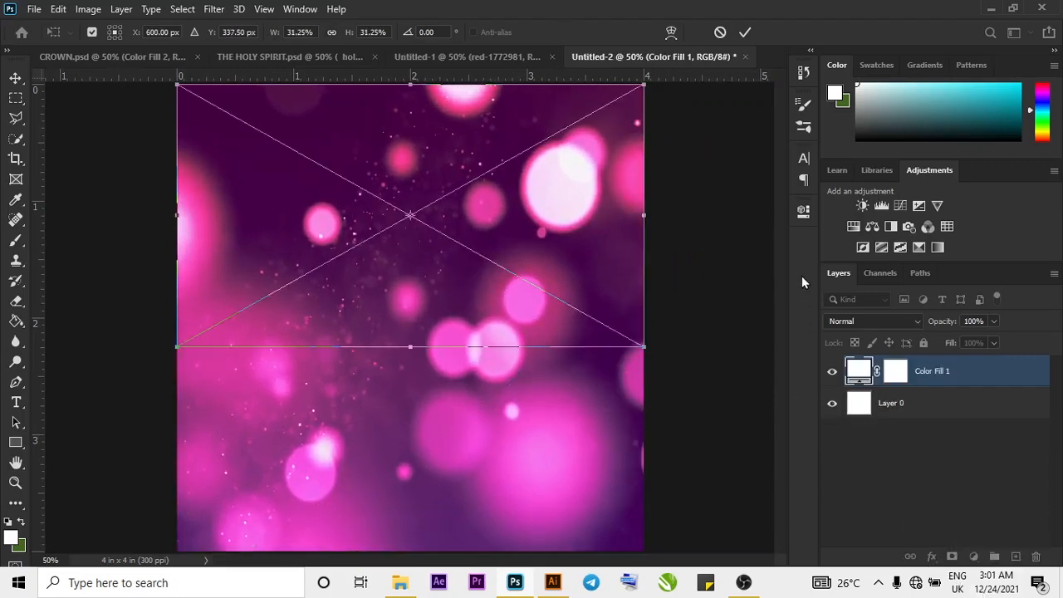
{"action": "left_click_drag", "start_coordinate": [640, 343], "coordinate": [1042, 553]}
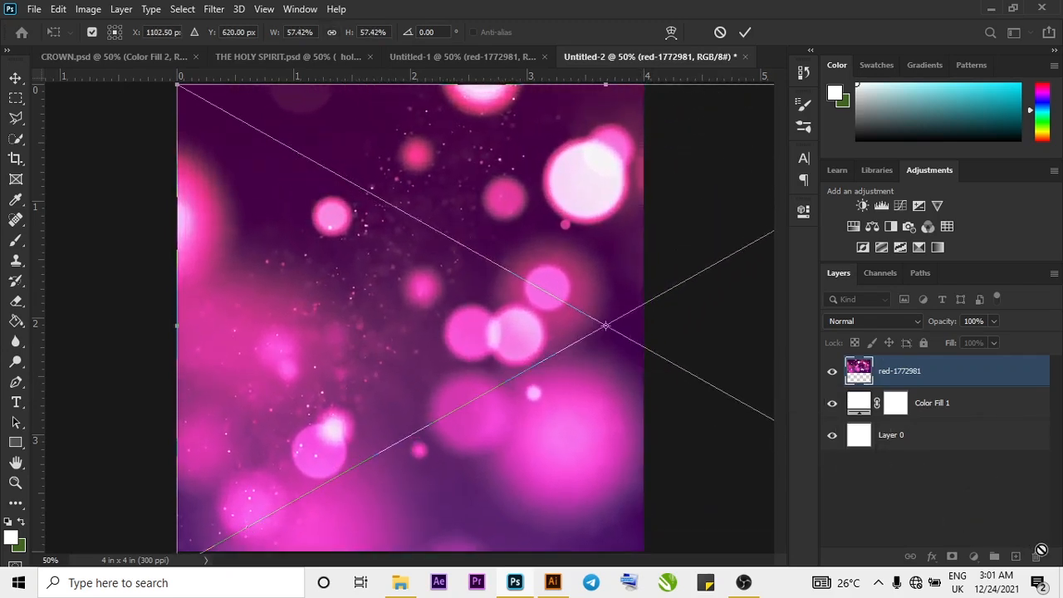
{"action": "left_click", "coordinate": [744, 31]}
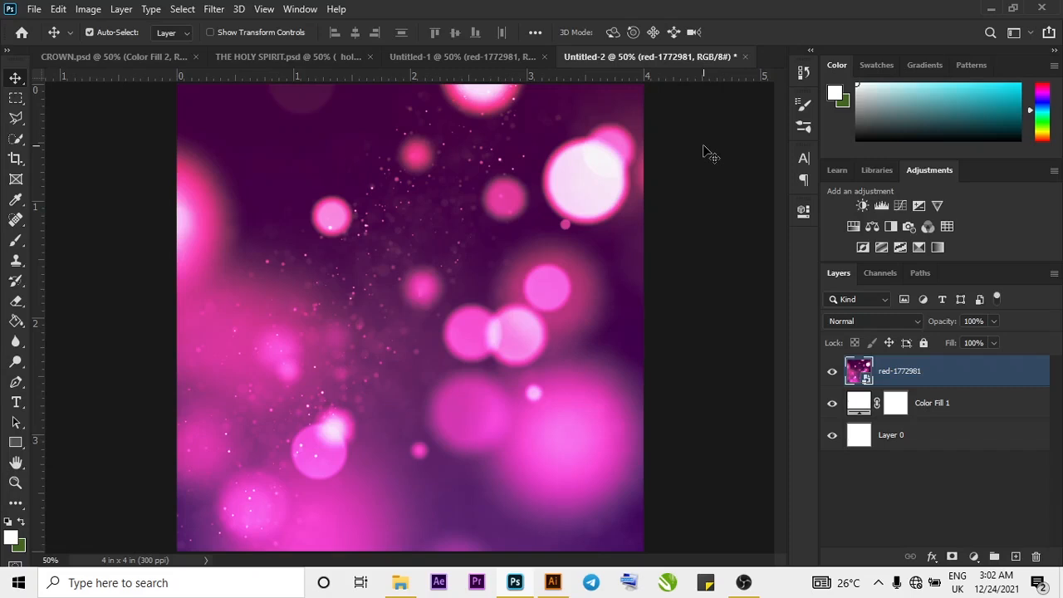
Shift the placed bokeh image slightly up and to the left on the canvas.
{"action": "key", "text": "ctrl+minus"}
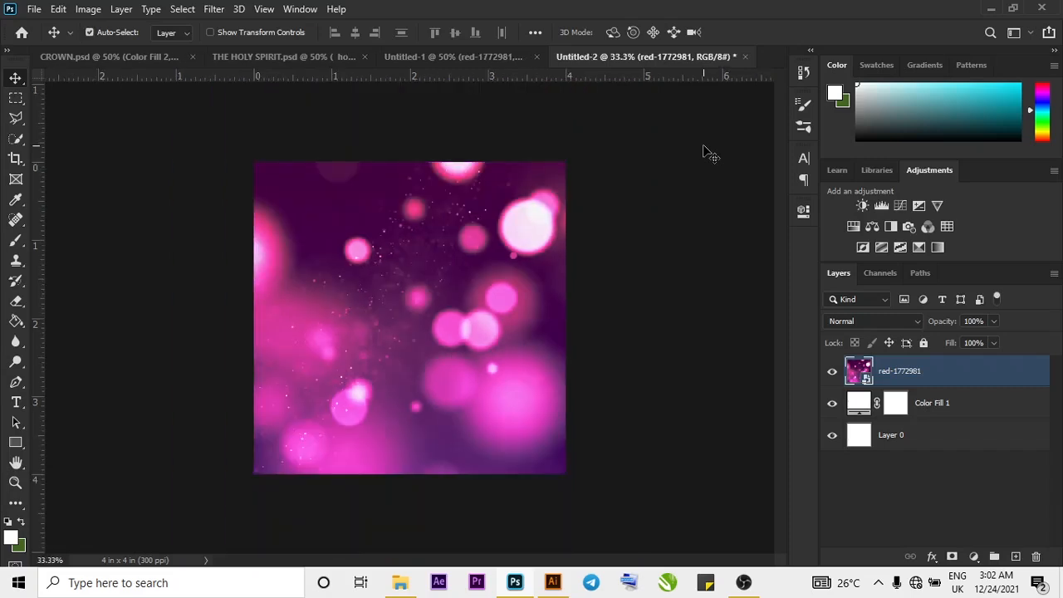
{"action": "key", "text": "ctrl+a"}
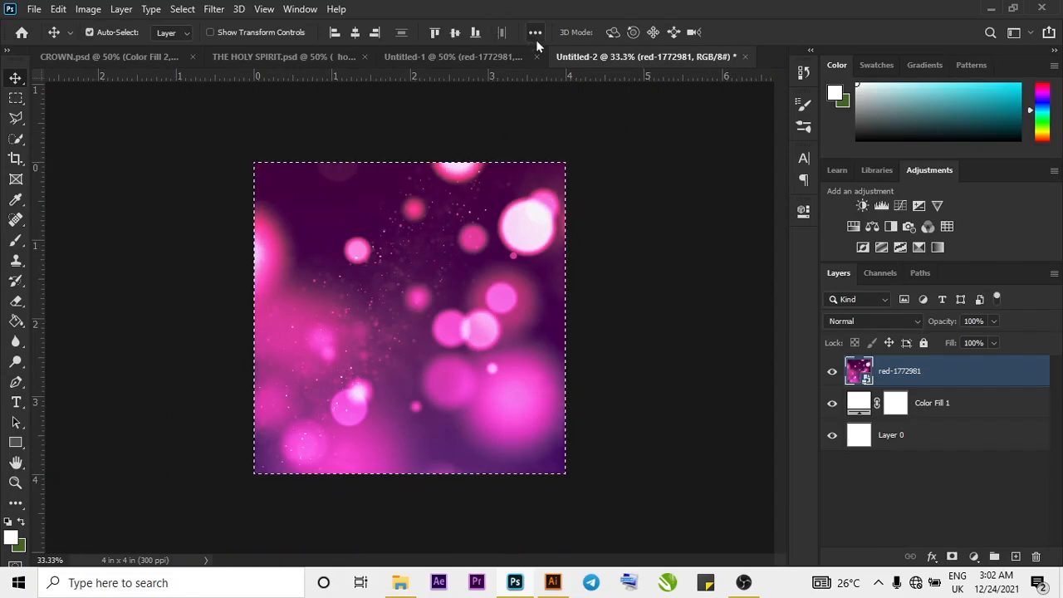
{"action": "key", "text": "ctrl+d"}
{"action": "left_click_drag", "start_coordinate": [498, 338], "coordinate": [474, 332]}
Set the bokeh image layer's blend mode to Luminosity and its opacity to 8%.
{"action": "left_click", "coordinate": [855, 322]}
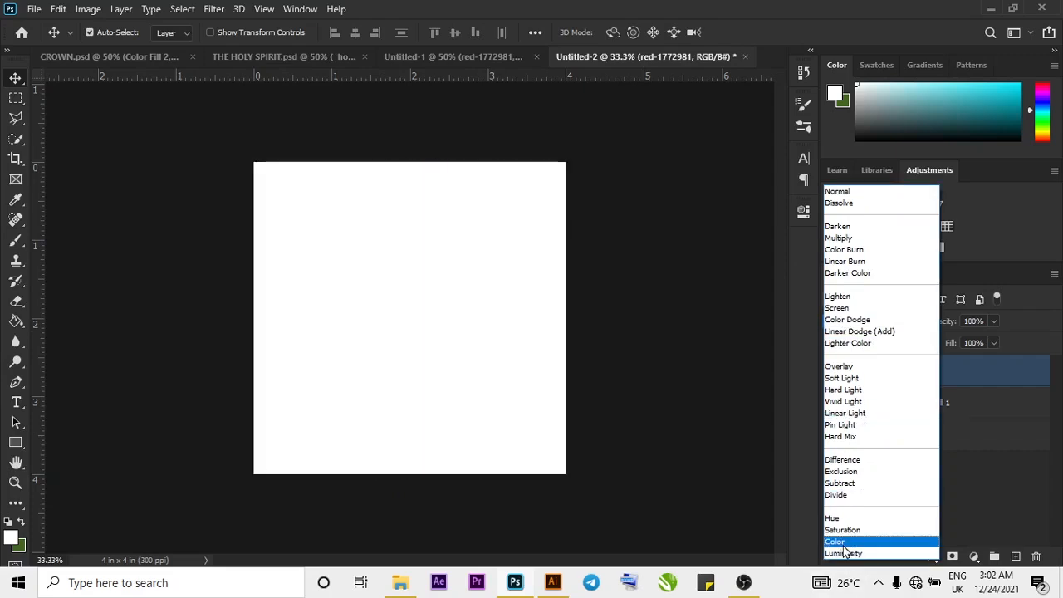
{"action": "left_click", "coordinate": [843, 554]}
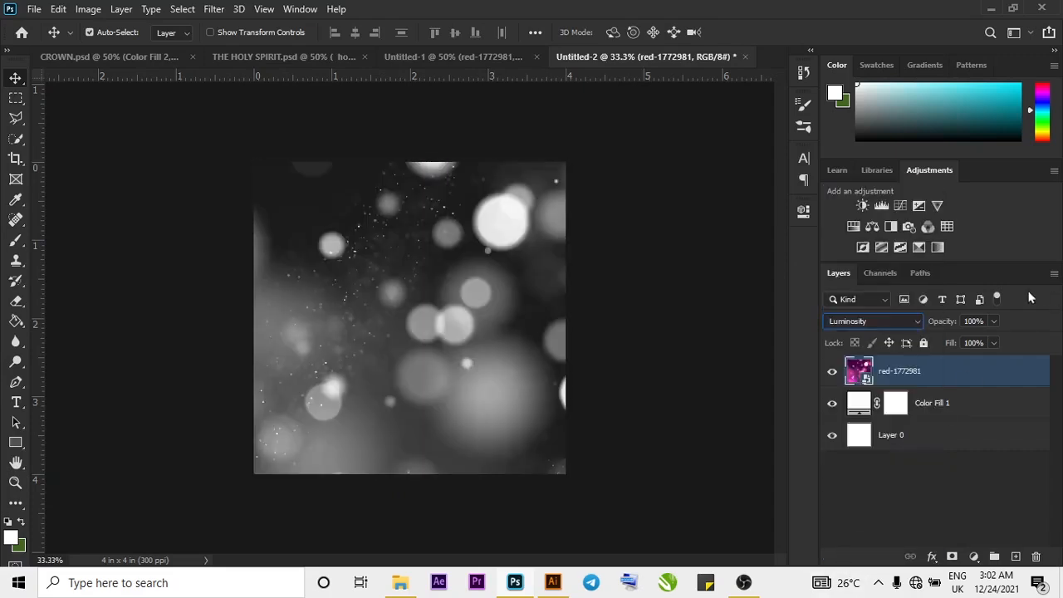
{"action": "left_click", "coordinate": [993, 326]}
{"action": "left_click_drag", "start_coordinate": [991, 334], "coordinate": [927, 352]}
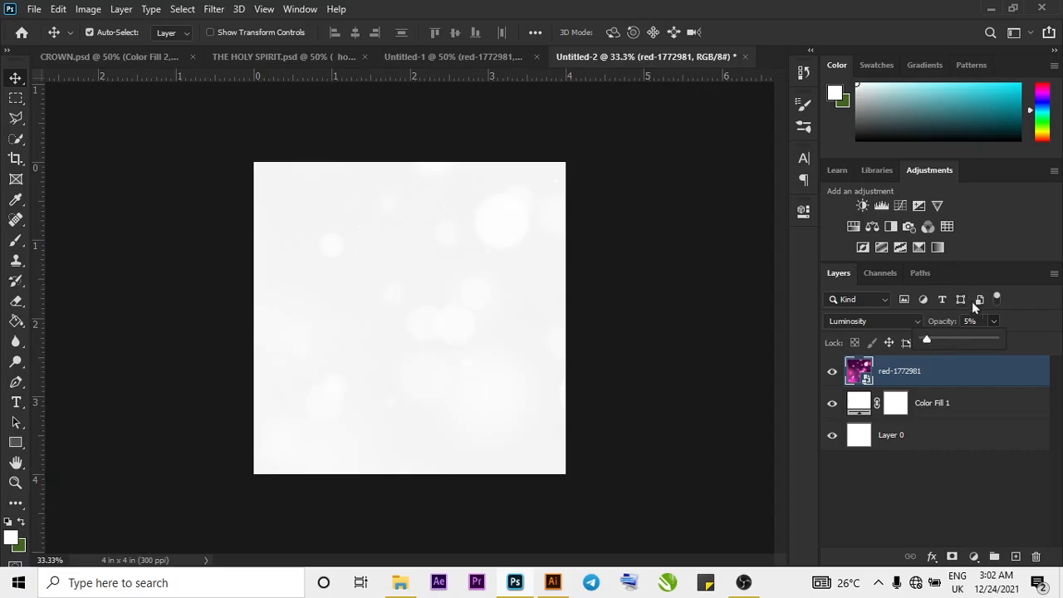
{"action": "left_click", "coordinate": [984, 319]}
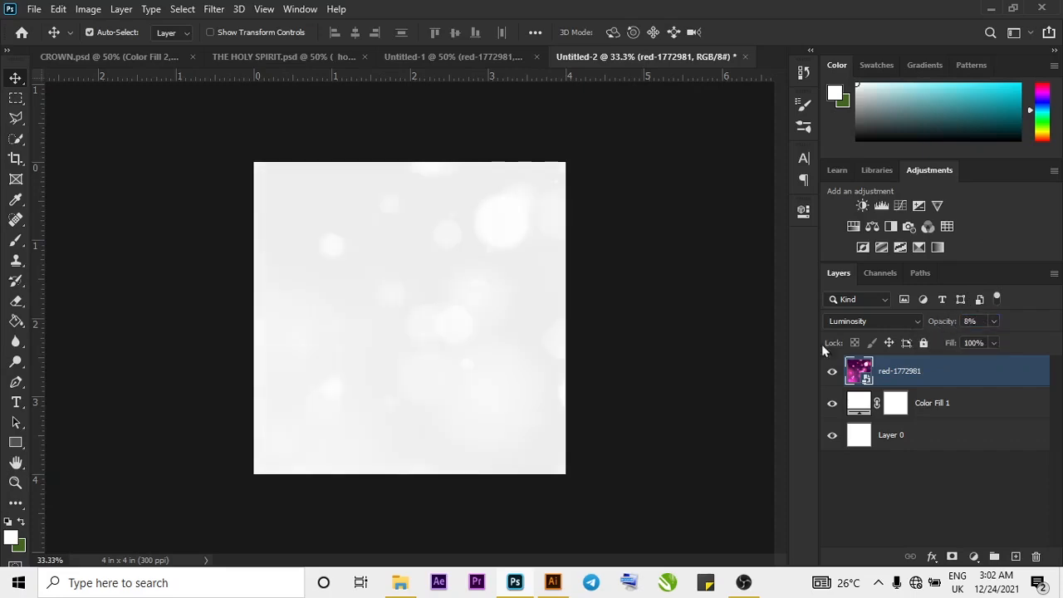
{"action": "left_click", "coordinate": [637, 363]}
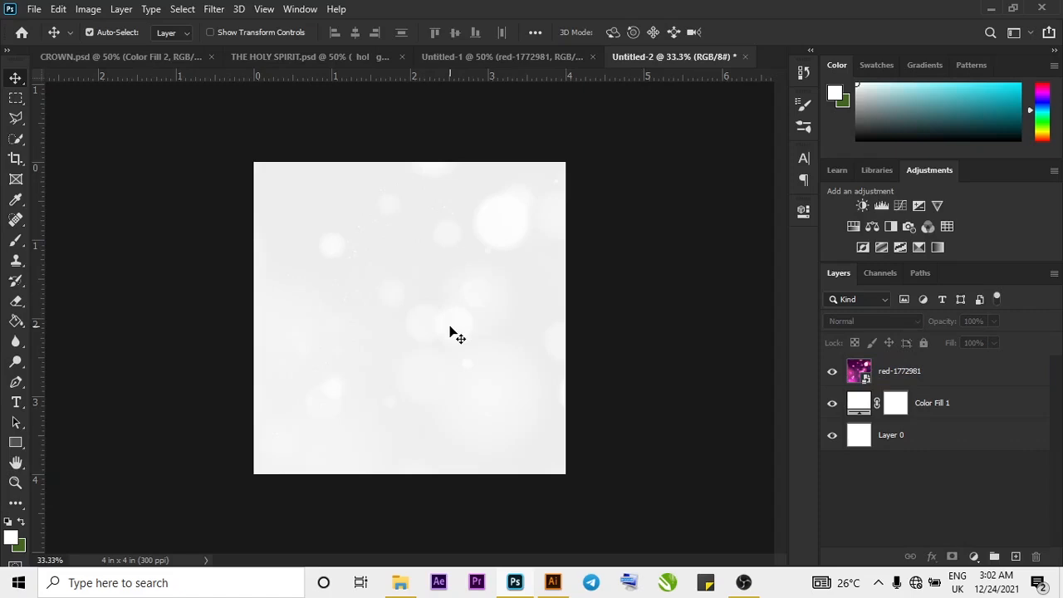
{"action": "key", "text": "ctrl+plus"}
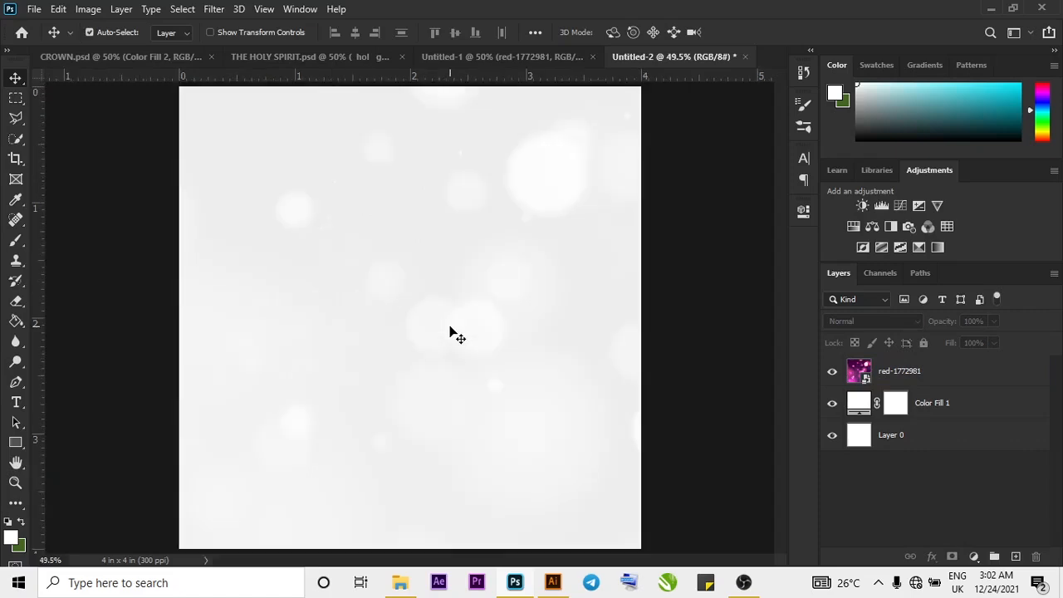
{"action": "left_click", "coordinate": [401, 583]}
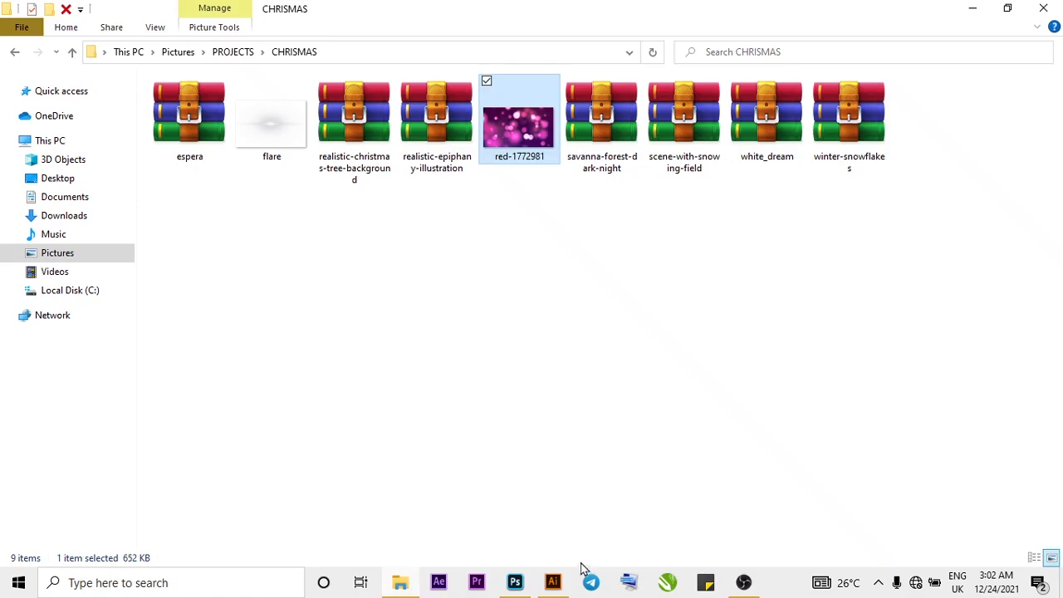
{"action": "left_click", "coordinate": [554, 585]}
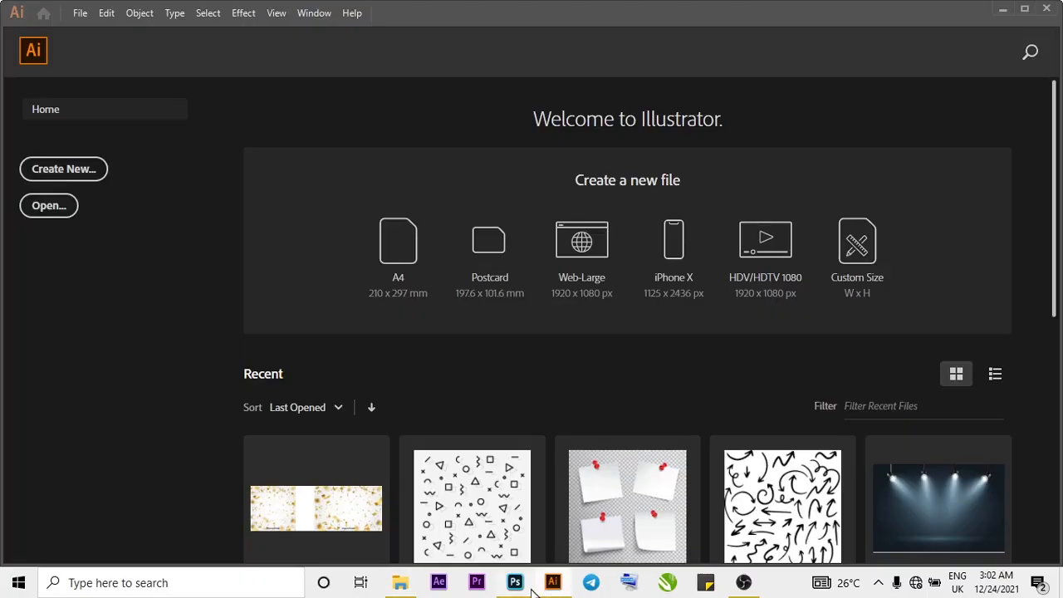
{"action": "left_click", "coordinate": [526, 586]}
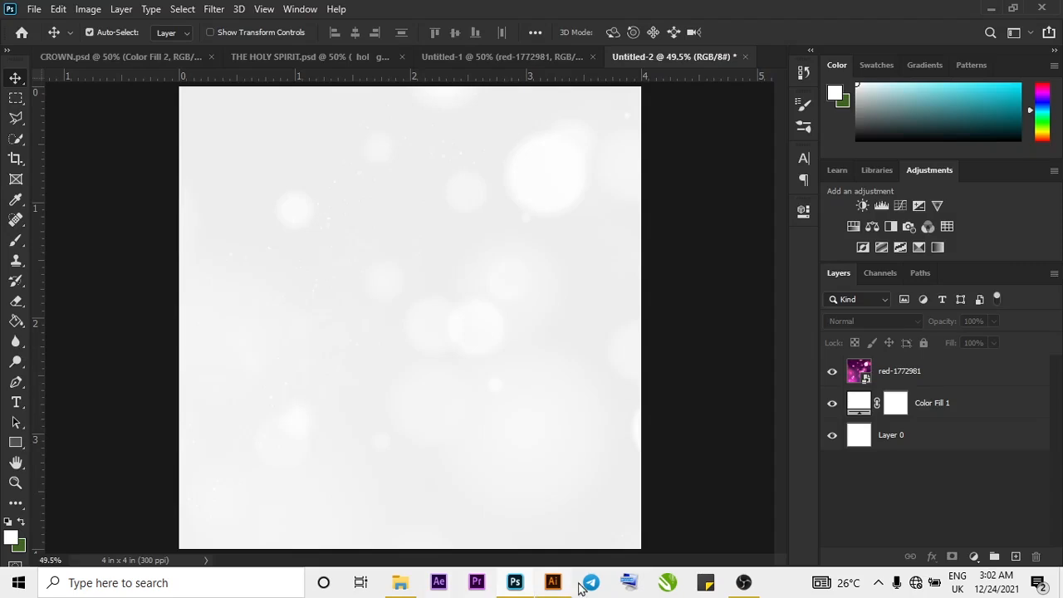
{"action": "mouse_move", "coordinate": [400, 588]}
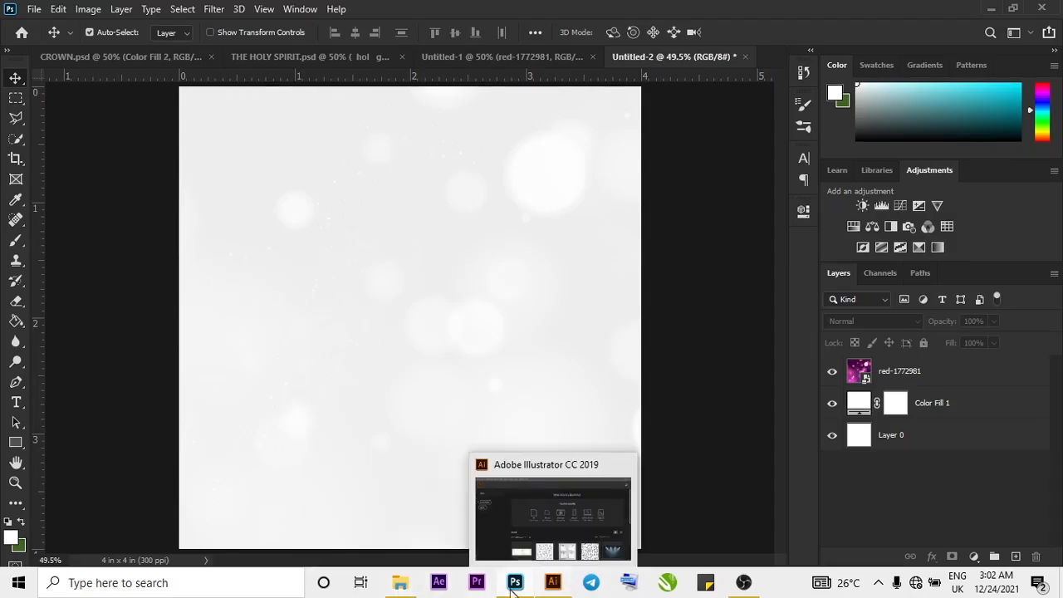
Switch to File Explorer and inspect the contents of the scene-with-snowing-field archive in the CHRISMAS folder.
{"action": "mouse_move", "coordinate": [563, 588]}
{"action": "left_click", "coordinate": [400, 582]}
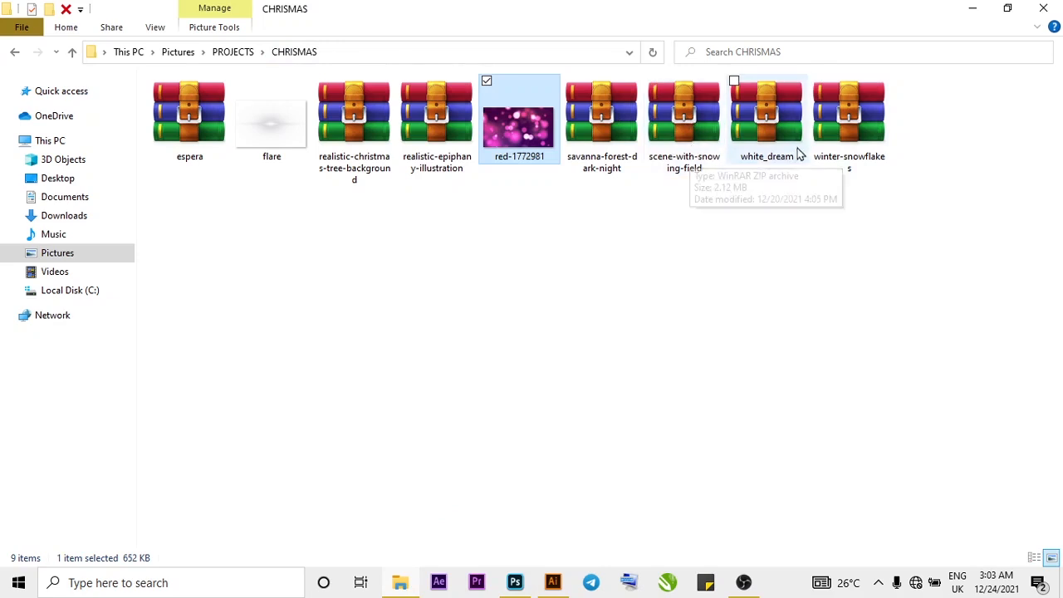
{"action": "left_click", "coordinate": [710, 133]}
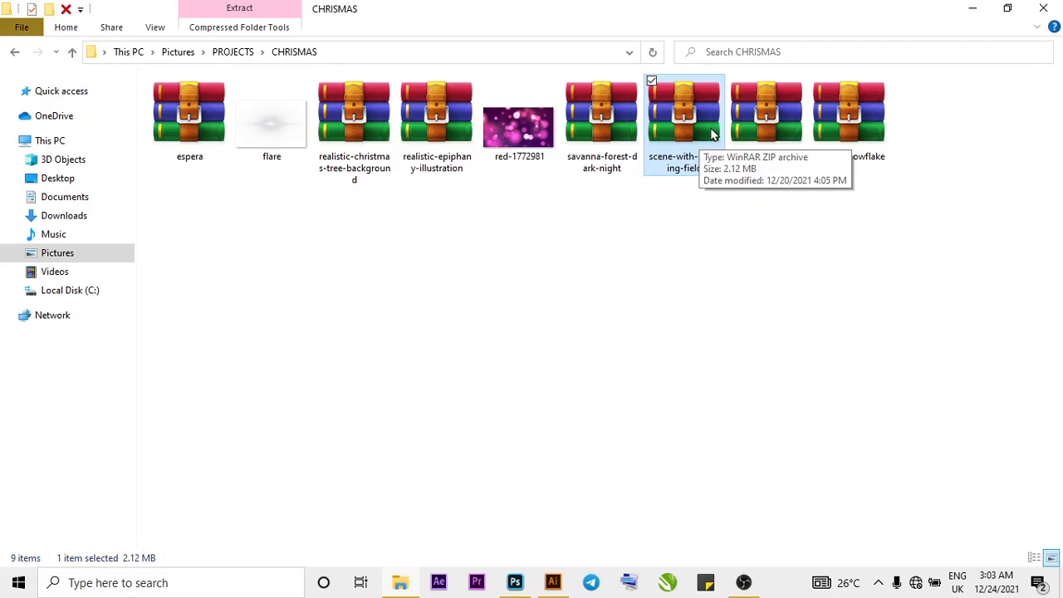
{"action": "double_click", "coordinate": [712, 135]}
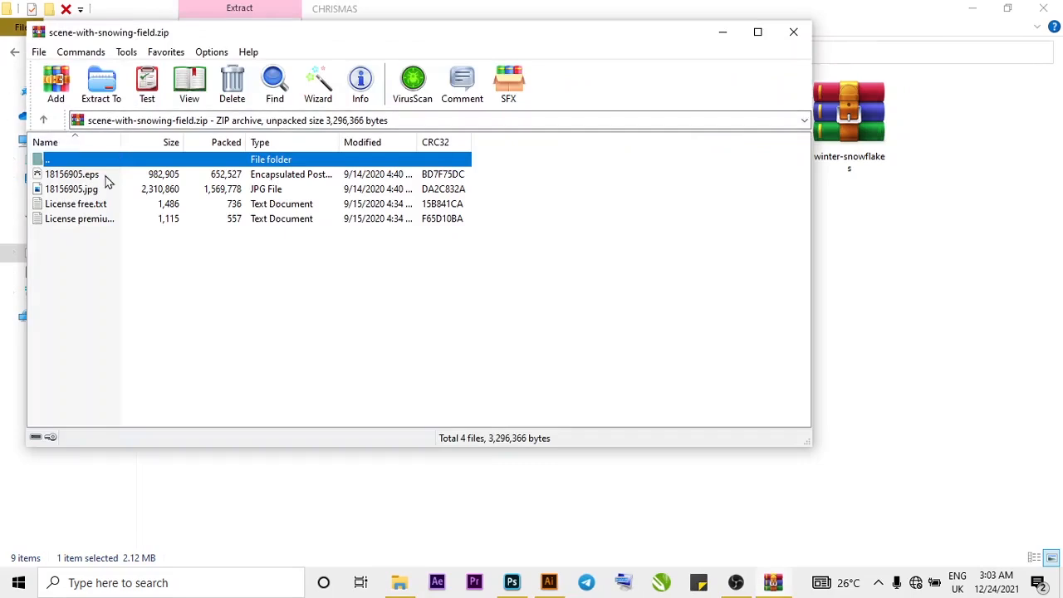
{"action": "left_click", "coordinate": [793, 32]}
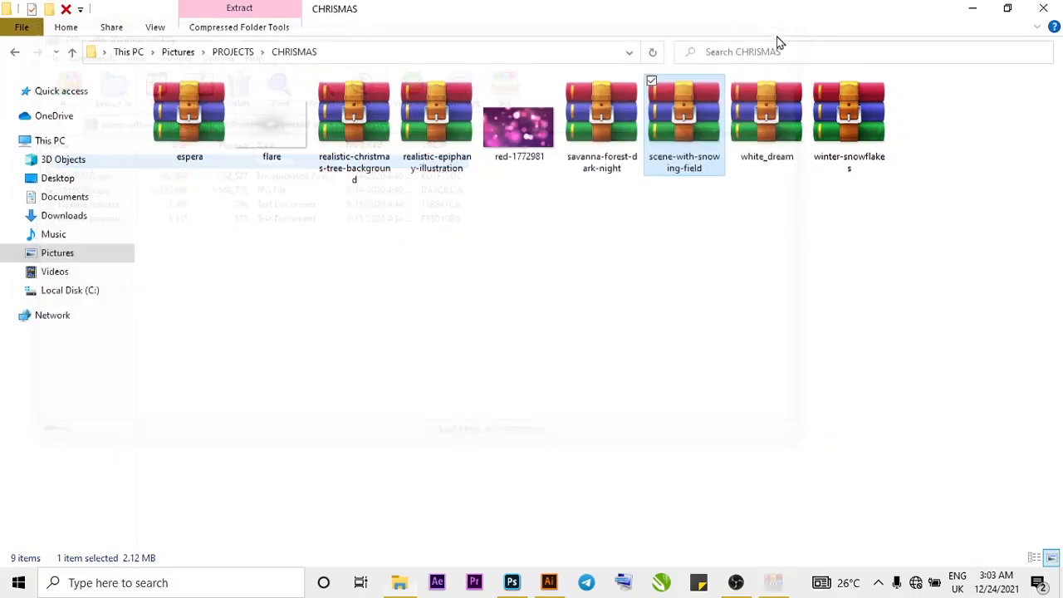
Extract the scene-with-snowing-field archive to its own folder, then open that folder and select the 18156905 EPS file.
{"action": "right_click", "coordinate": [687, 171]}
{"action": "right_click", "coordinate": [656, 129]}
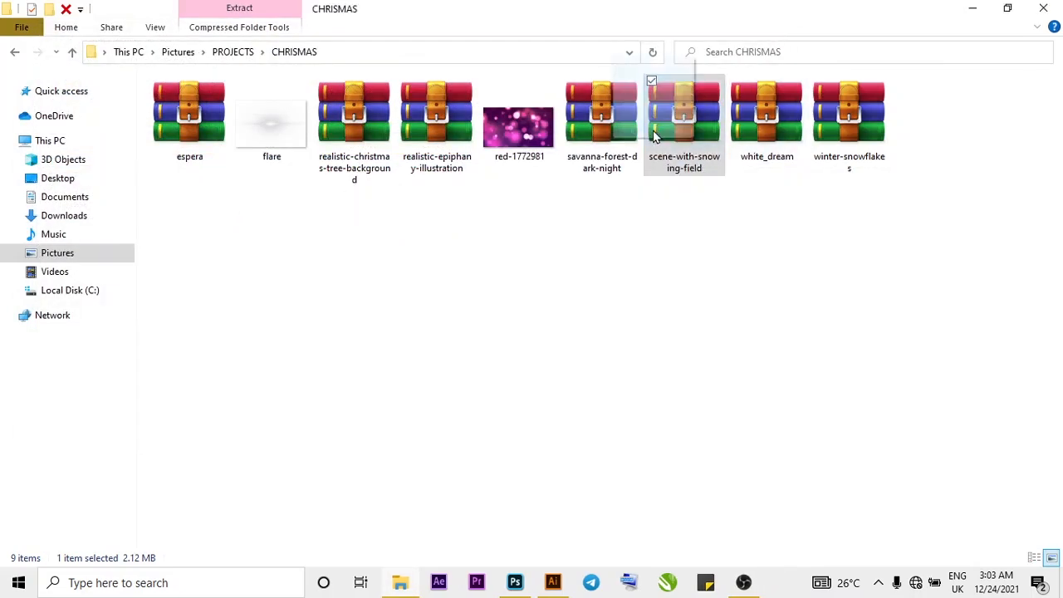
{"action": "left_click", "coordinate": [656, 125]}
{"action": "right_click", "coordinate": [656, 104]}
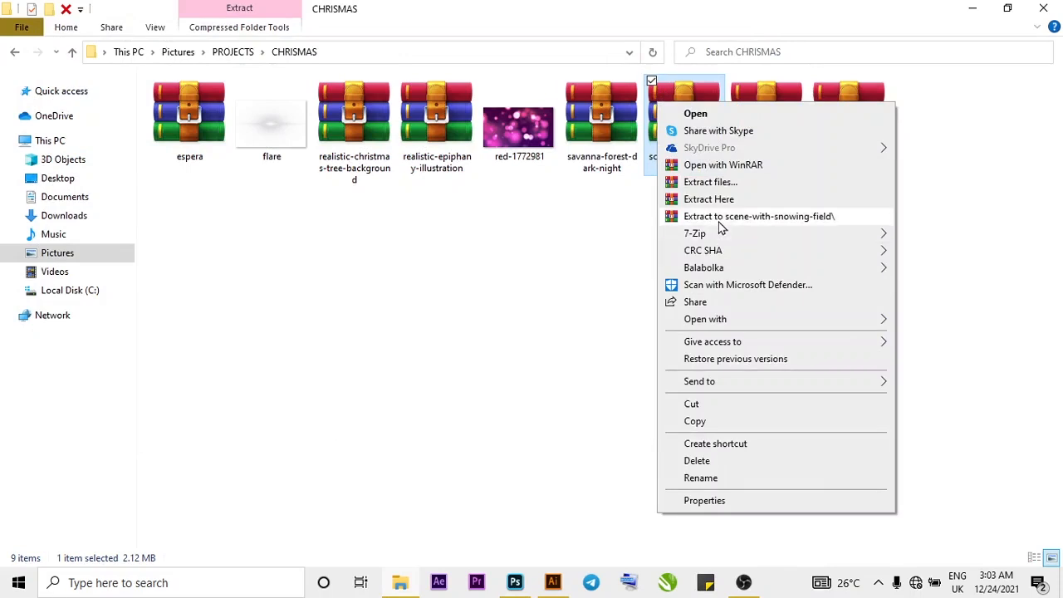
{"action": "left_click", "coordinate": [719, 219]}
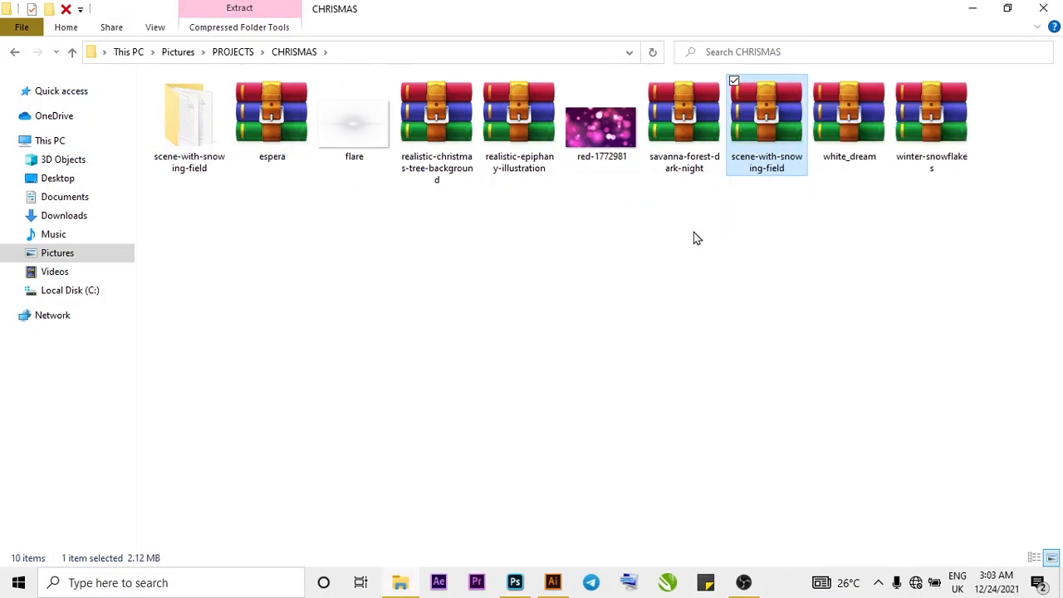
{"action": "double_click", "coordinate": [204, 156]}
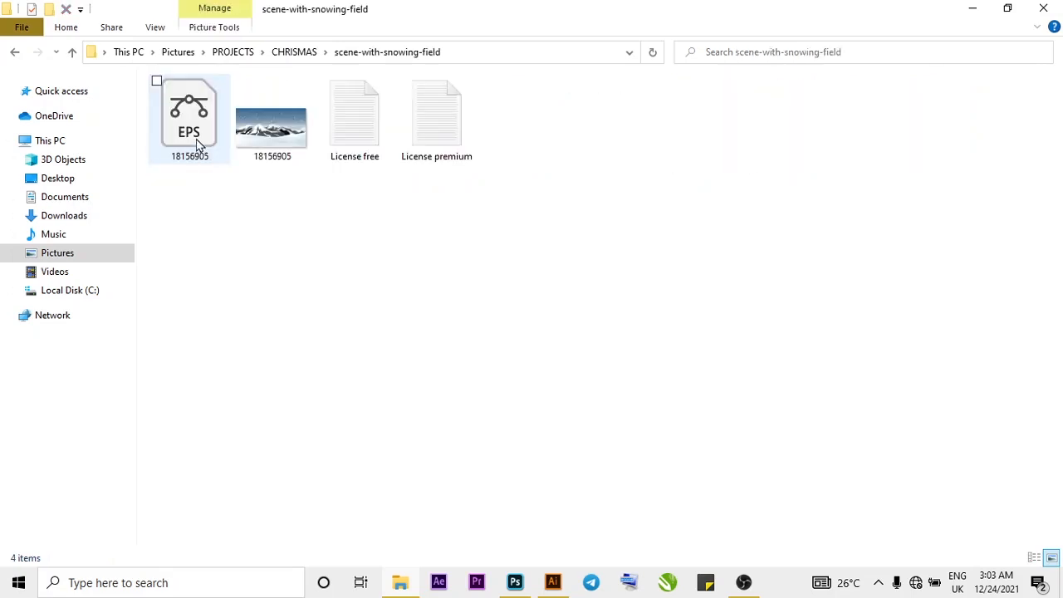
{"action": "left_click", "coordinate": [199, 145]}
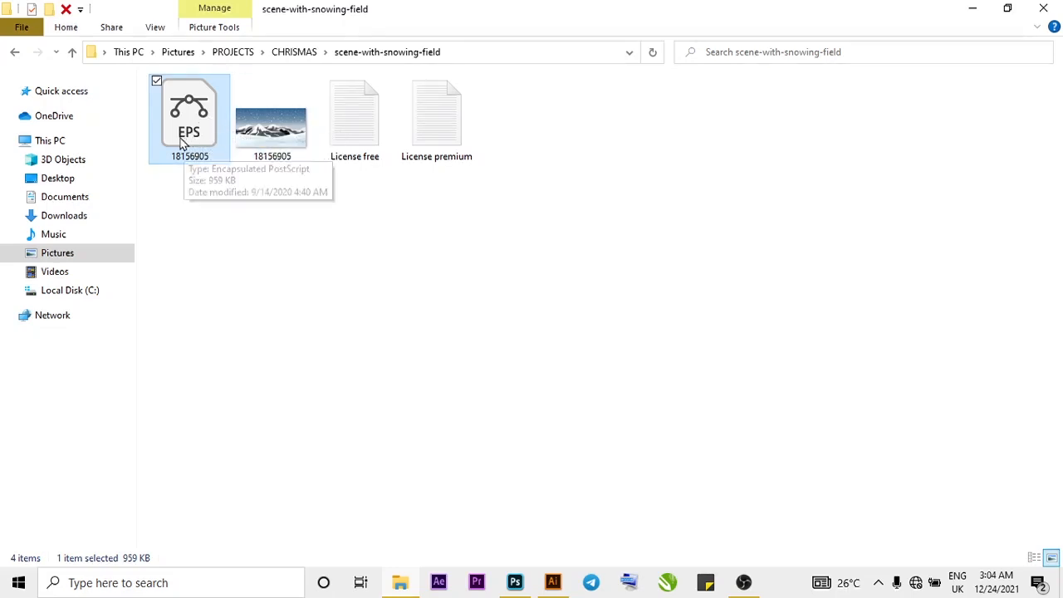
Return to the CHRISMAS folder and open the scene-with-snowing-field archive in WinRAR.
{"action": "left_click", "coordinate": [14, 52]}
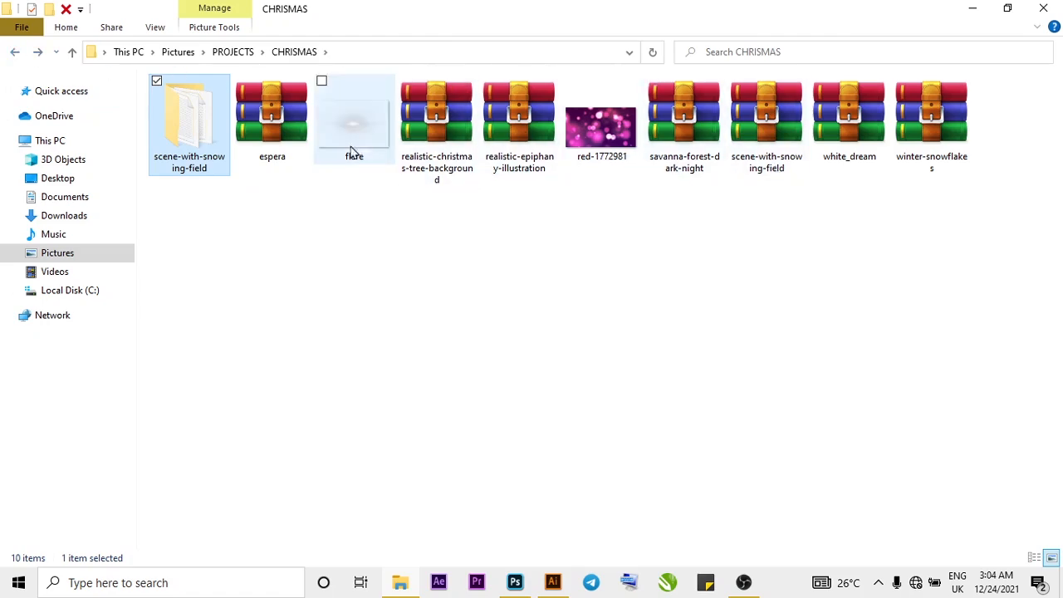
{"action": "left_click", "coordinate": [785, 123]}
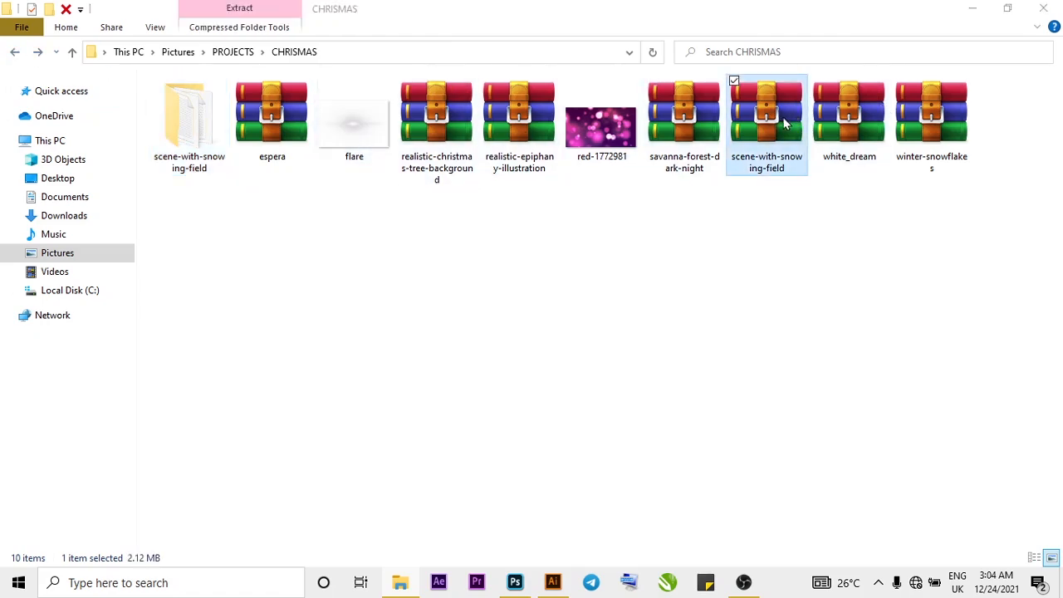
{"action": "double_click", "coordinate": [783, 123]}
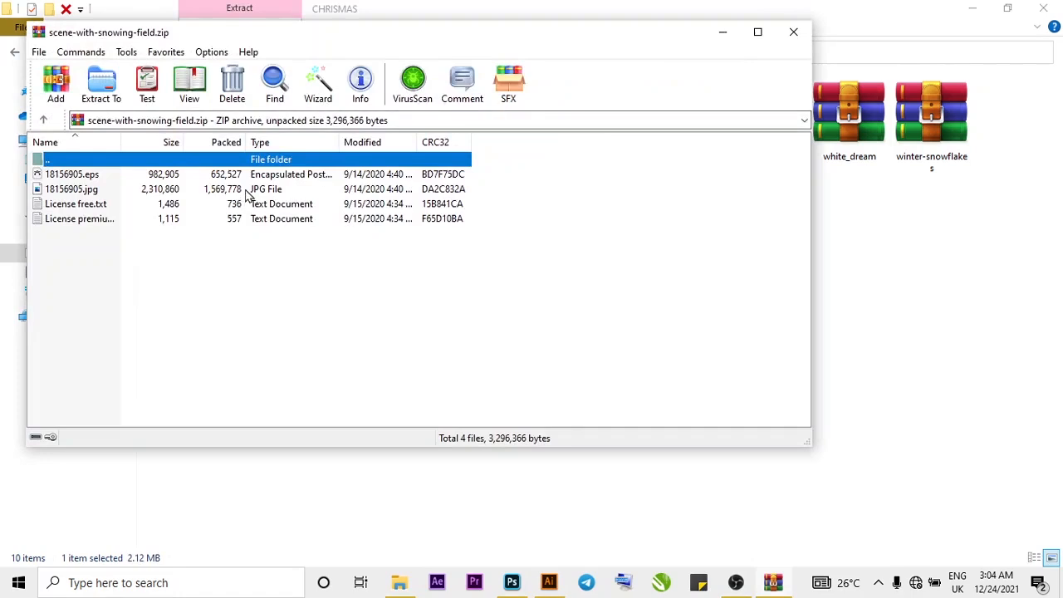
Open 18156905.eps from the scene-with-snowing-field archive in Illustrator, retaining the 9-slice scaling option for symbols.
{"action": "left_click", "coordinate": [254, 176]}
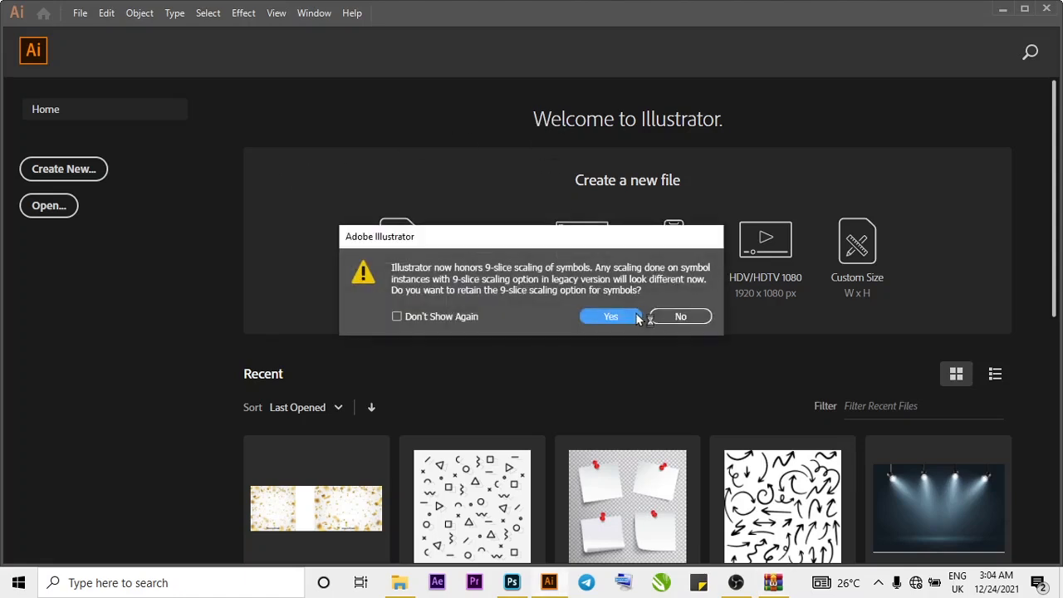
{"action": "left_click", "coordinate": [623, 320]}
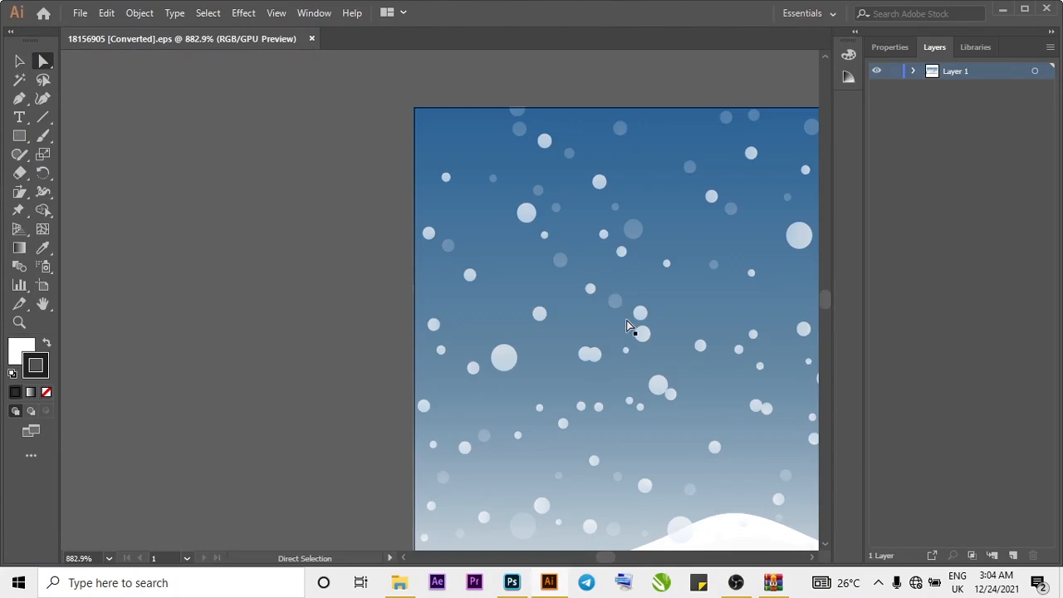
{"action": "key", "text": "ctrl+0"}
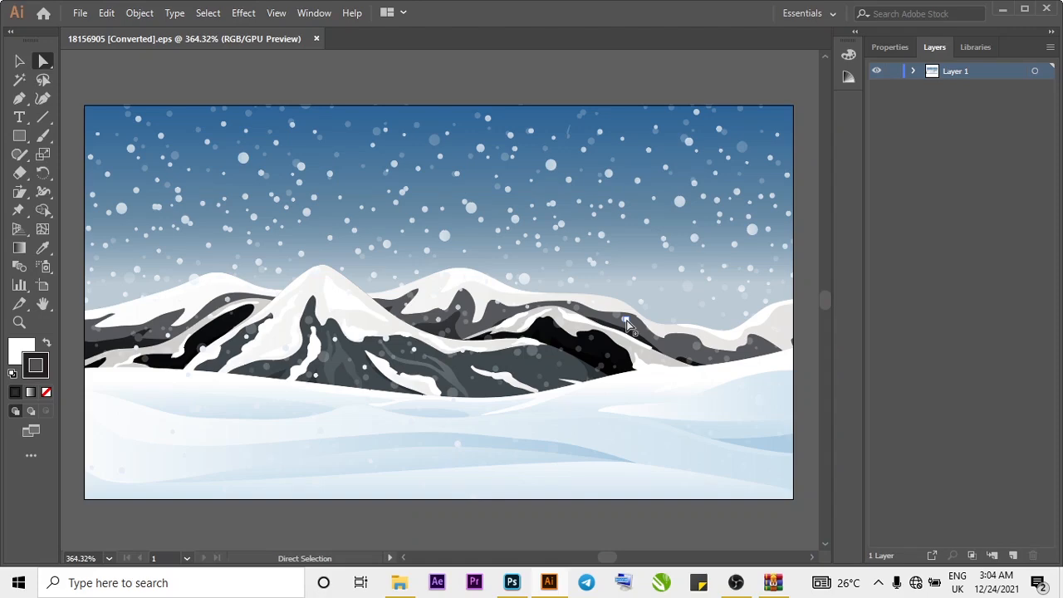
Select individual mountain and snowflake shapes on the artboard to examine how the artwork is divided.
{"action": "left_click", "coordinate": [518, 296]}
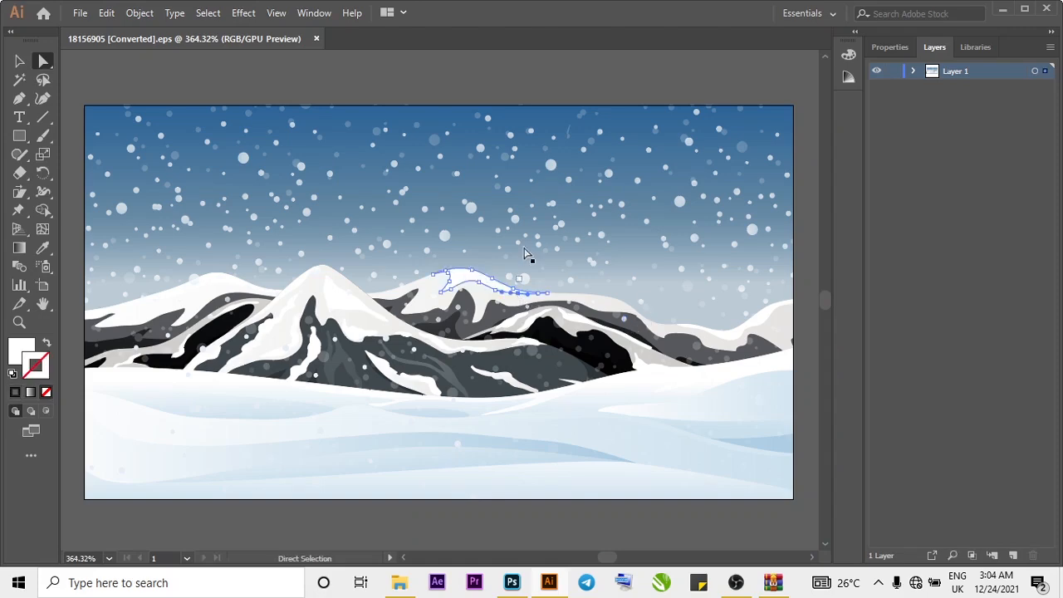
{"action": "left_click", "coordinate": [538, 75]}
{"action": "left_click", "coordinate": [556, 317]}
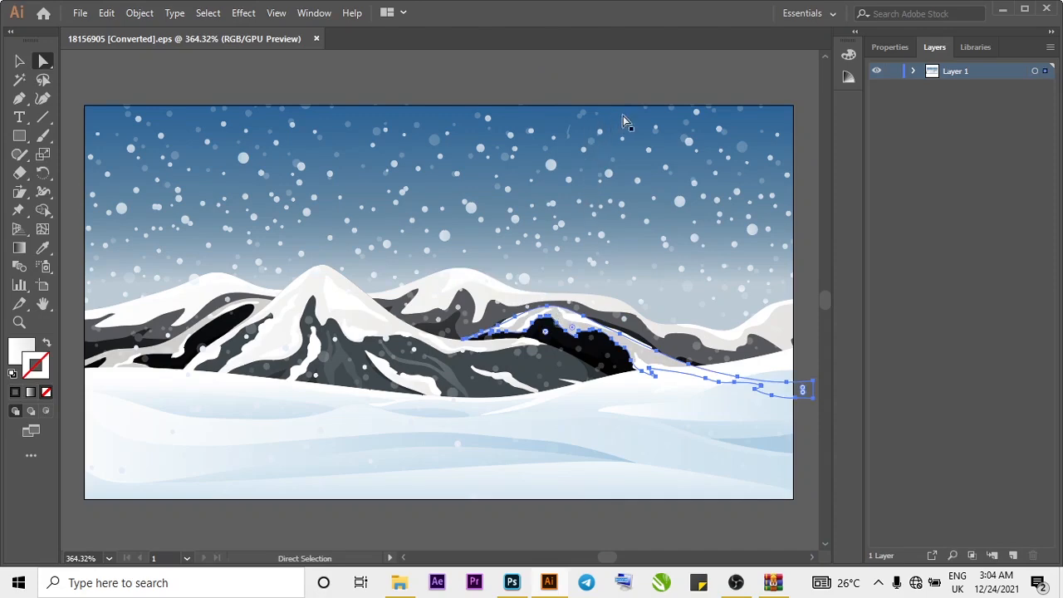
{"action": "left_click", "coordinate": [645, 94]}
{"action": "left_click", "coordinate": [681, 203]}
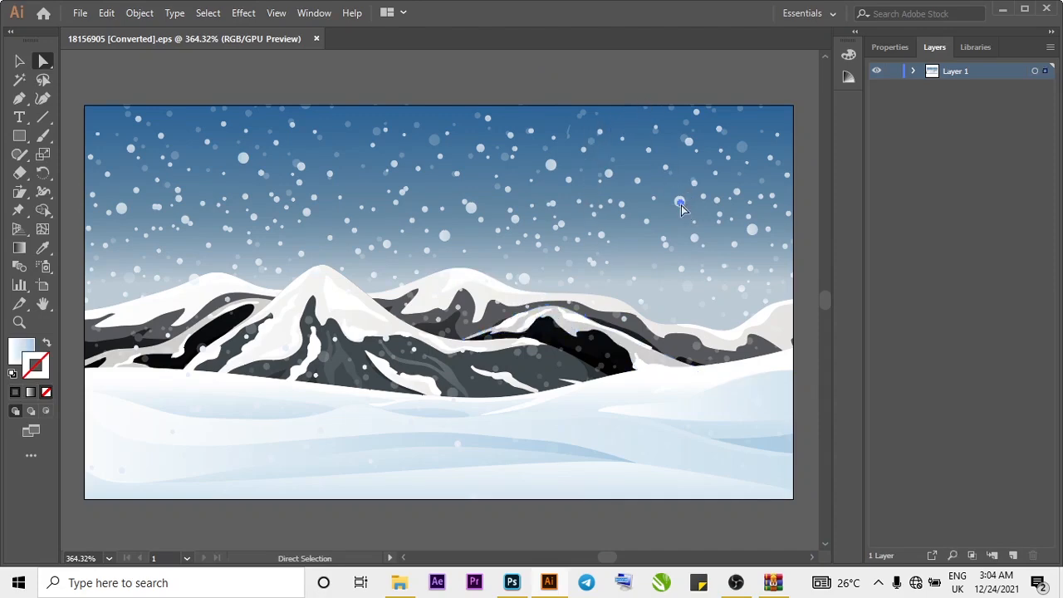
{"action": "left_click", "coordinate": [662, 96]}
Expand Layer 1 and its clip group, and check the three lowest sublayers by hiding and showing each one.
{"action": "left_click", "coordinate": [912, 71]}
{"action": "left_click", "coordinate": [931, 87]}
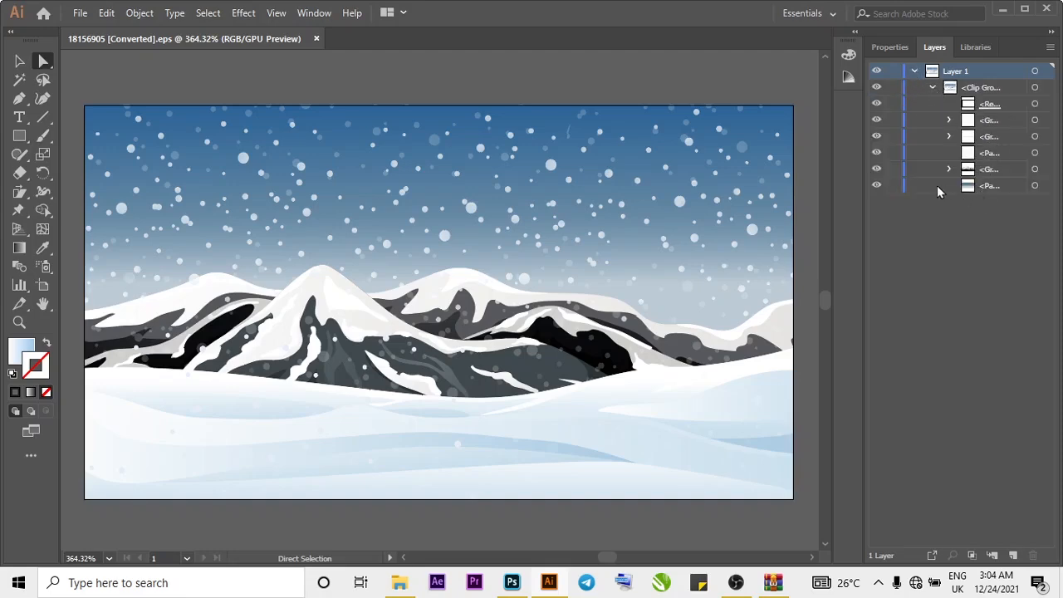
{"action": "left_click", "coordinate": [875, 186]}
{"action": "left_click", "coordinate": [875, 185]}
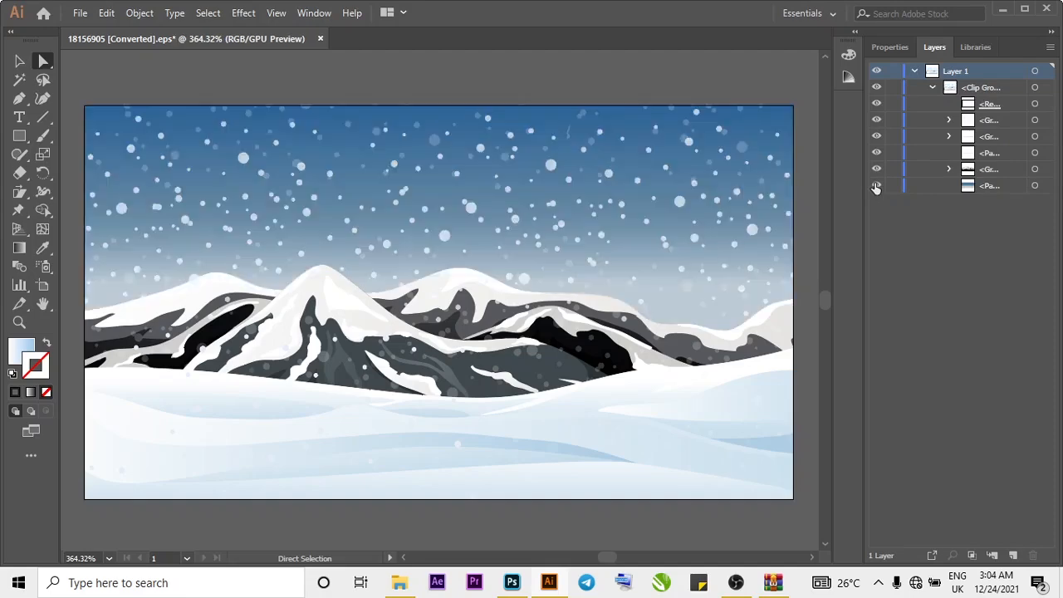
{"action": "left_click", "coordinate": [875, 169]}
{"action": "left_click", "coordinate": [876, 169]}
{"action": "left_click", "coordinate": [875, 153]}
{"action": "left_click", "coordinate": [876, 153]}
Toggle the visibility of the snow-field and falling-snow groups to identify which artwork each contains.
{"action": "left_click", "coordinate": [875, 136]}
{"action": "left_click", "coordinate": [875, 137]}
{"action": "left_click", "coordinate": [876, 137]}
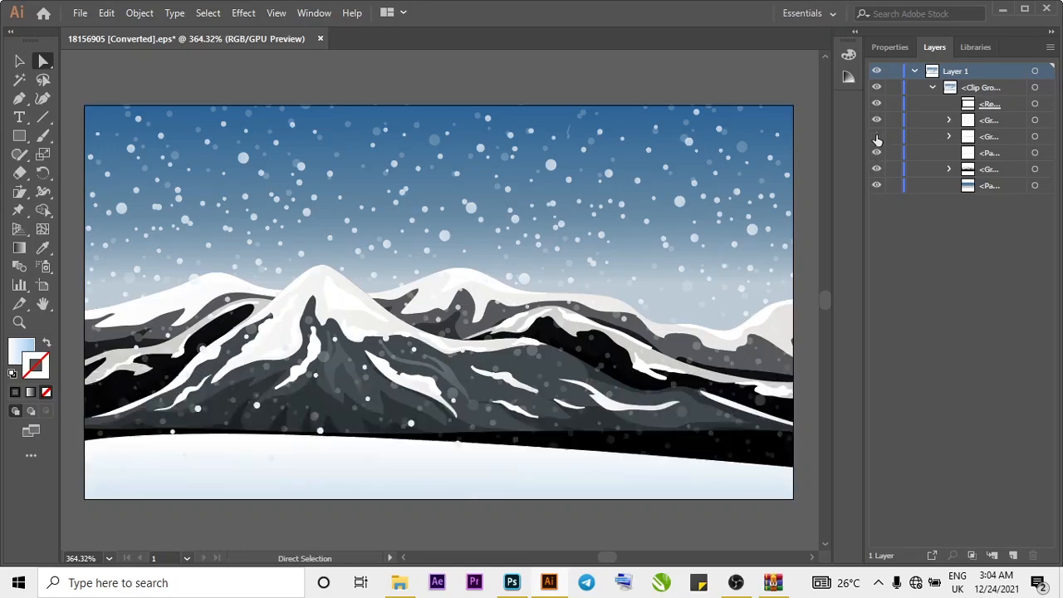
{"action": "left_click", "coordinate": [876, 137]}
{"action": "left_click", "coordinate": [875, 137]}
{"action": "left_click", "coordinate": [876, 137]}
{"action": "left_click", "coordinate": [875, 137]}
{"action": "left_click", "coordinate": [876, 137]}
{"action": "left_click", "coordinate": [877, 121]}
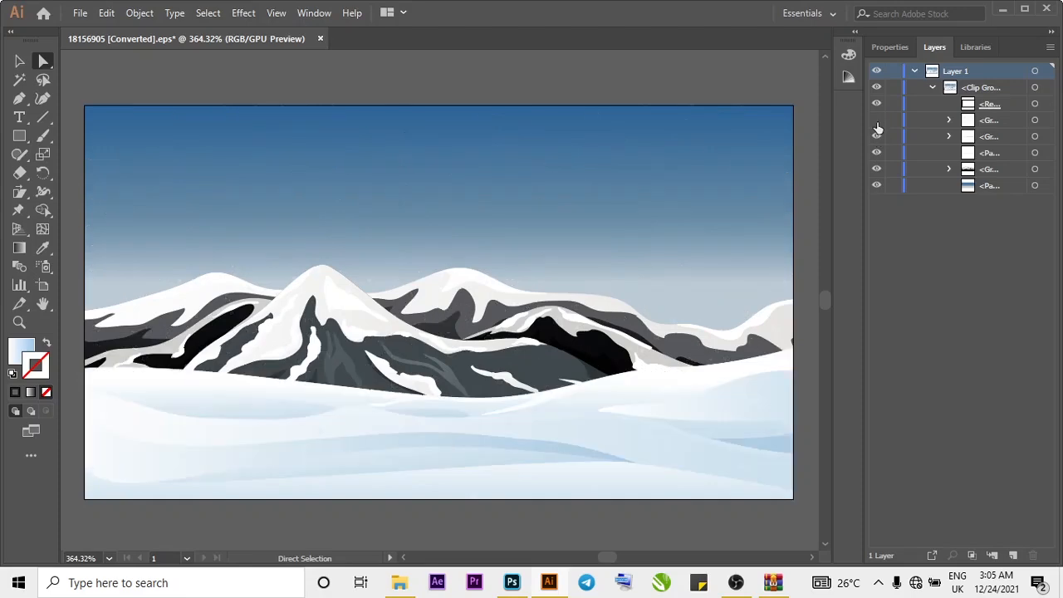
{"action": "left_click", "coordinate": [876, 121]}
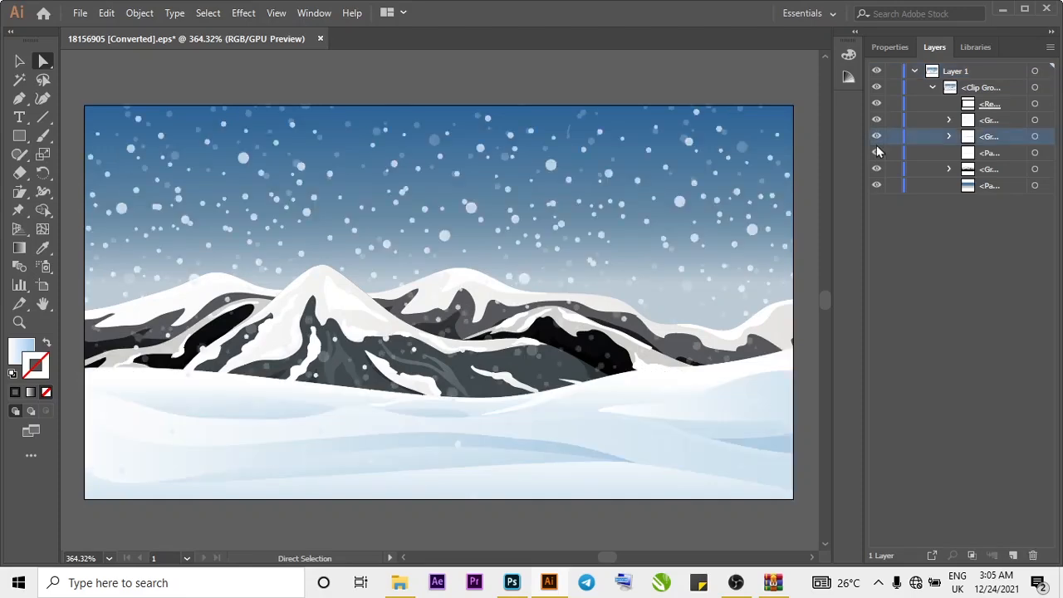
{"action": "left_click", "coordinate": [876, 137]}
{"action": "left_click", "coordinate": [875, 137]}
{"action": "left_click", "coordinate": [876, 137]}
{"action": "left_click", "coordinate": [876, 137]}
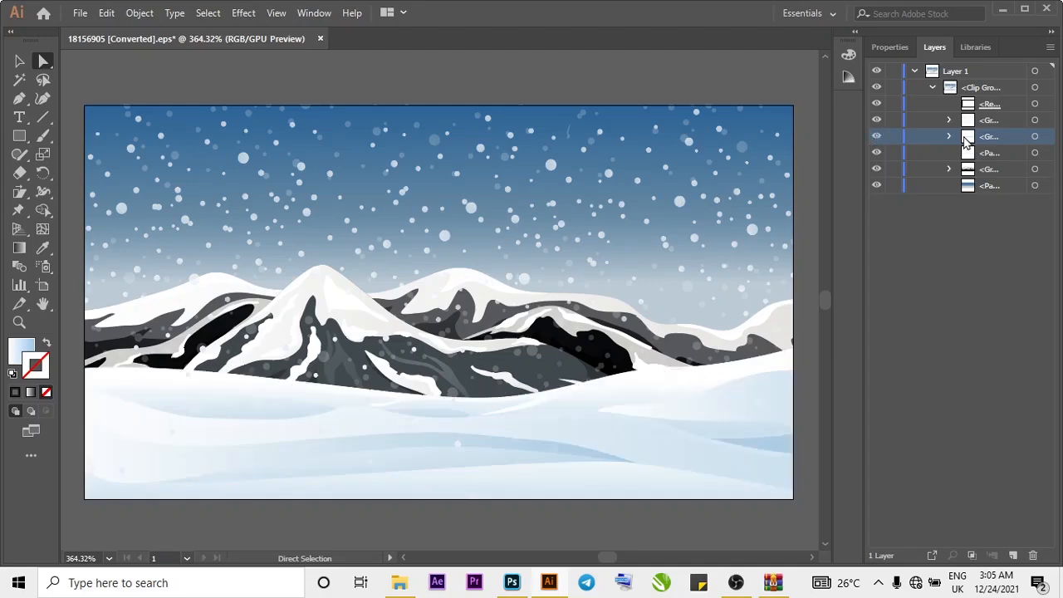
Select the entire snow-field group and bring it into the Untitled-2 flyer in Photoshop.
{"action": "left_click", "coordinate": [1033, 137]}
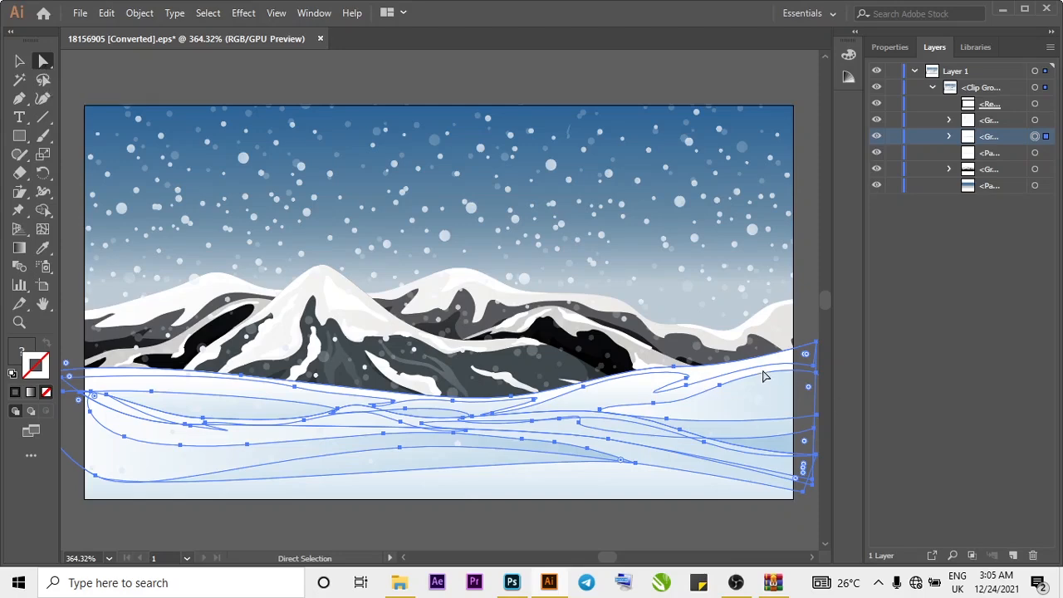
{"action": "left_click", "coordinate": [765, 401]}
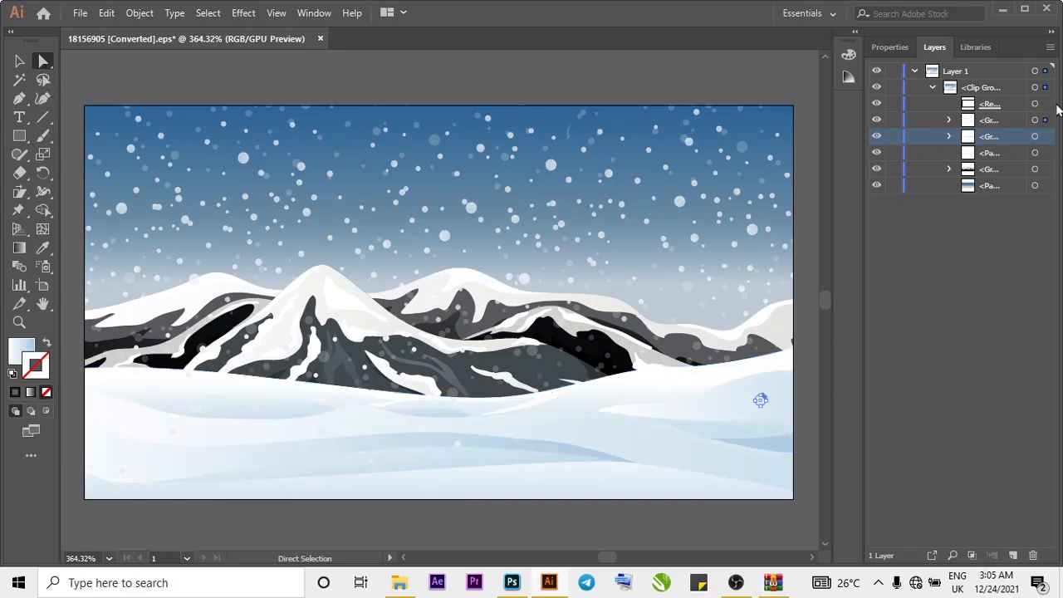
{"action": "left_click", "coordinate": [1033, 139]}
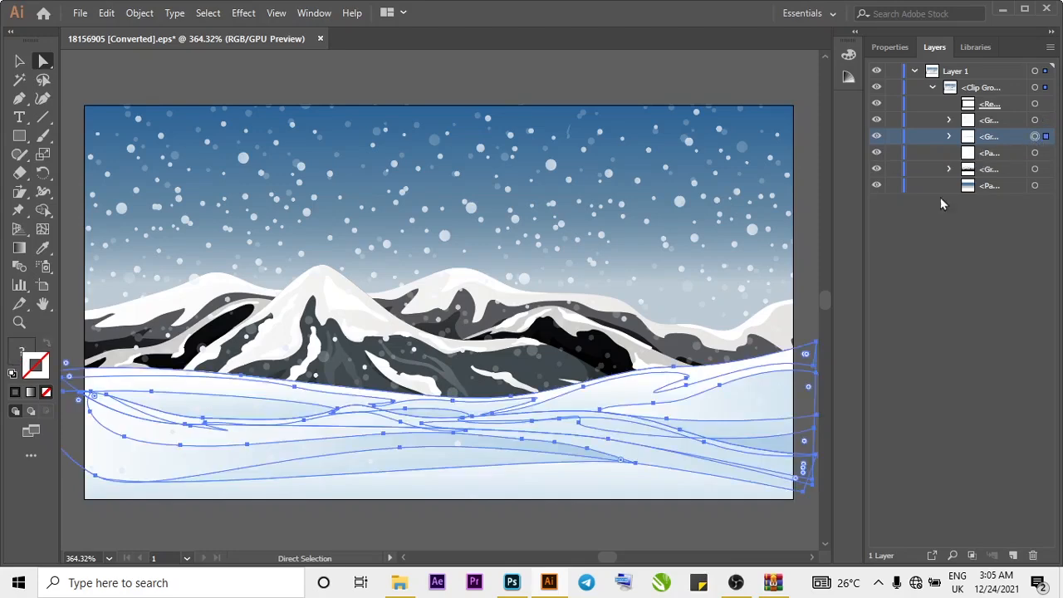
{"action": "left_click_drag", "start_coordinate": [745, 410], "coordinate": [527, 484]}
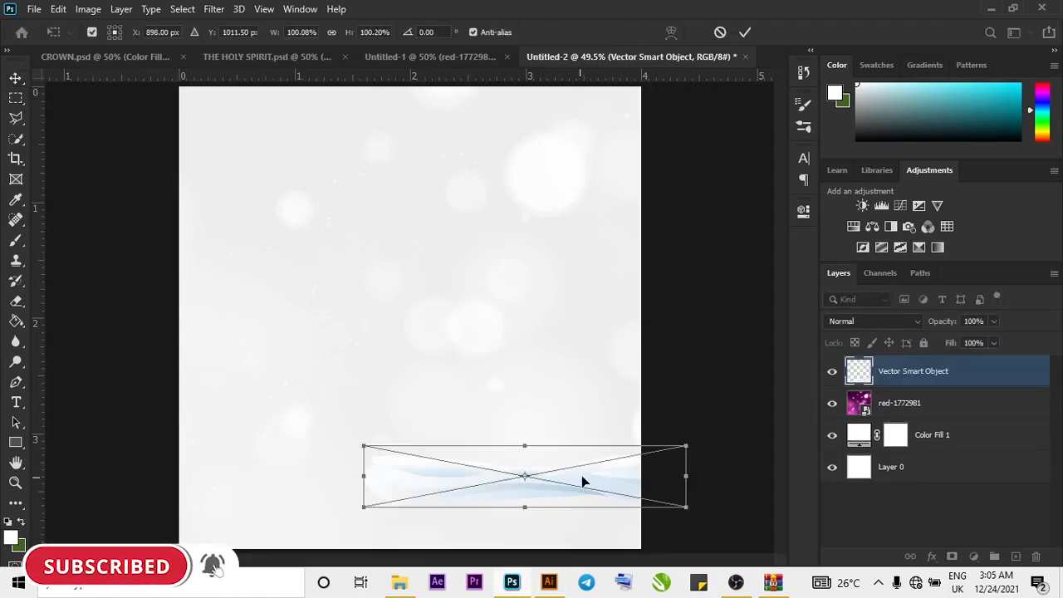
Scale the snow field to about 167% to span the flyer's full width, and position it along the canvas's bottom edge.
{"action": "left_click_drag", "start_coordinate": [601, 496], "coordinate": [403, 491]}
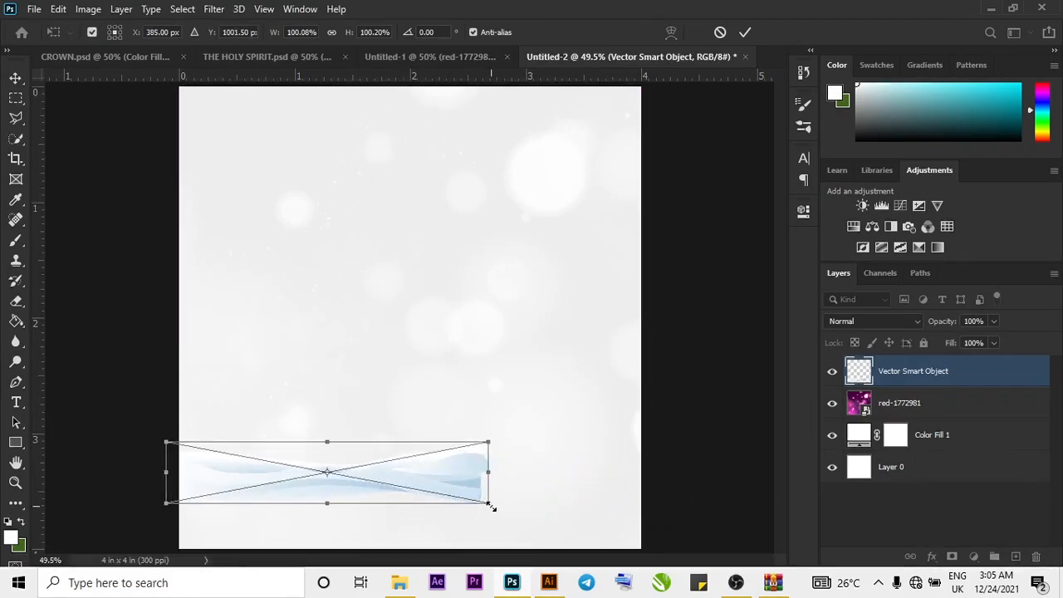
{"action": "left_click_drag", "start_coordinate": [490, 504], "coordinate": [708, 554]}
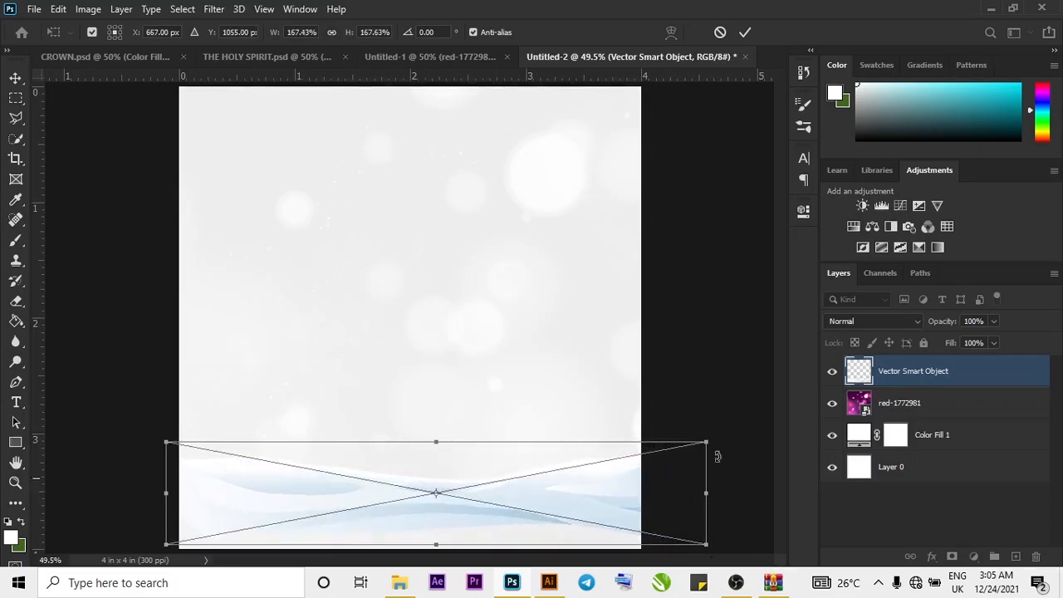
{"action": "left_click", "coordinate": [746, 32]}
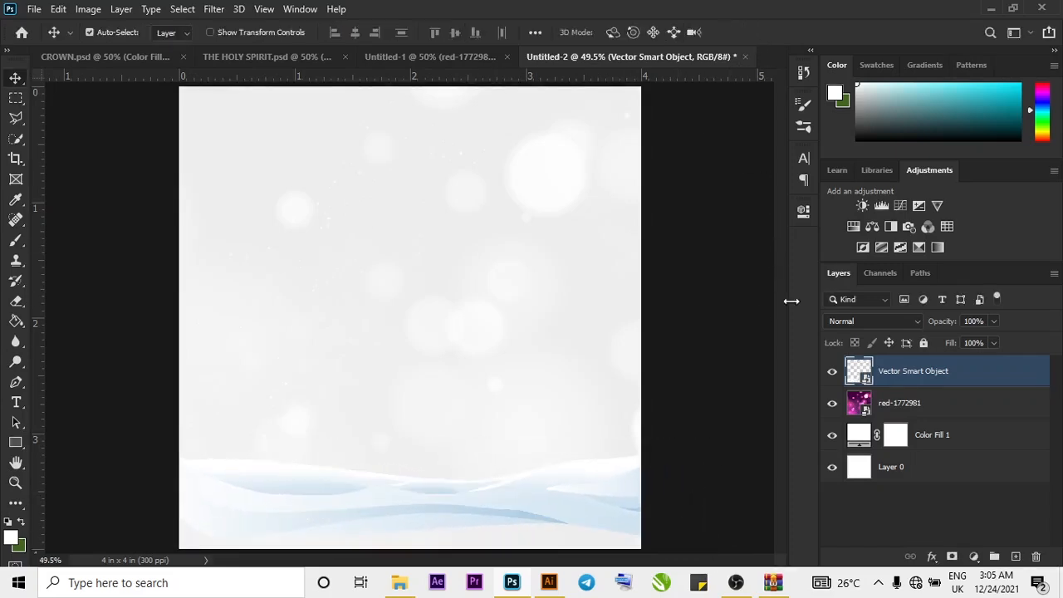
{"action": "left_click_drag", "start_coordinate": [578, 514], "coordinate": [577, 539]}
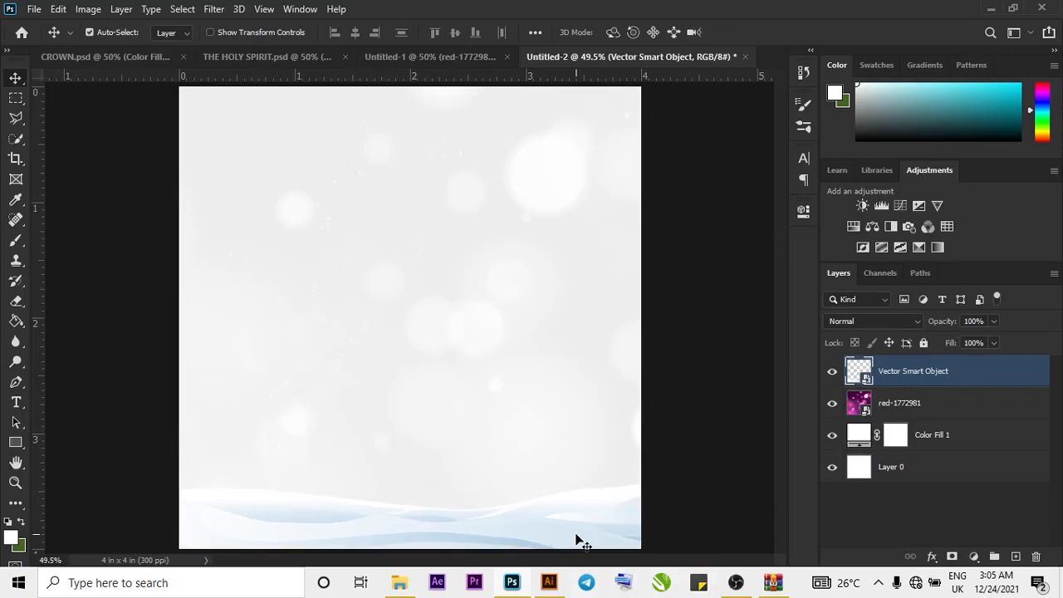
{"action": "left_click_drag", "start_coordinate": [574, 540], "coordinate": [563, 532]}
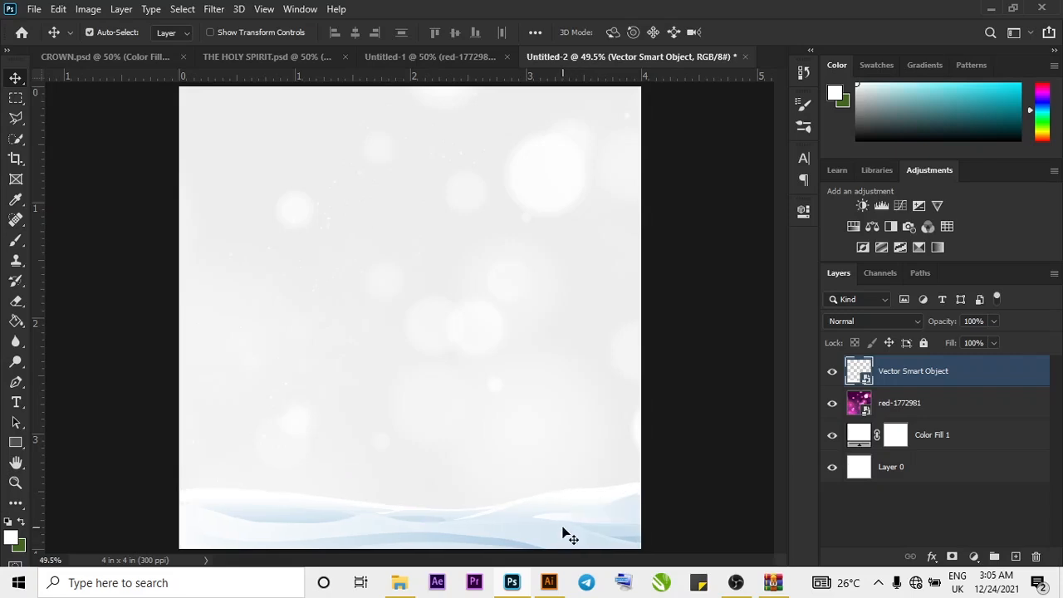
Open 7158.eps from the winter-snowflakes archive in the CHRISMAS folder in Illustrator, retaining the 9-slice scaling option.
{"action": "left_click", "coordinate": [400, 582]}
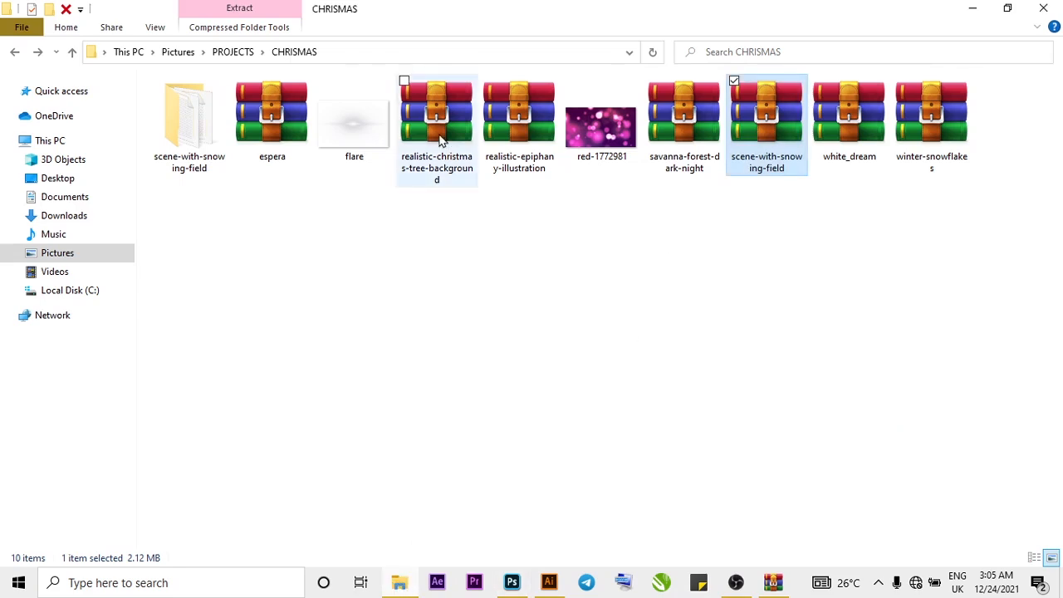
{"action": "left_click", "coordinate": [917, 133]}
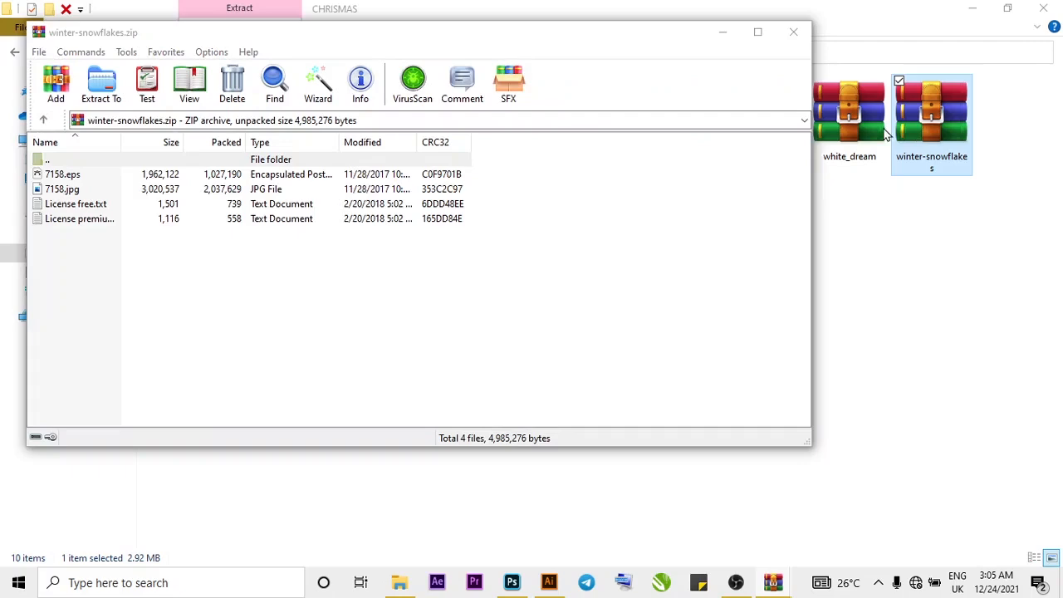
{"action": "double_click", "coordinate": [128, 178]}
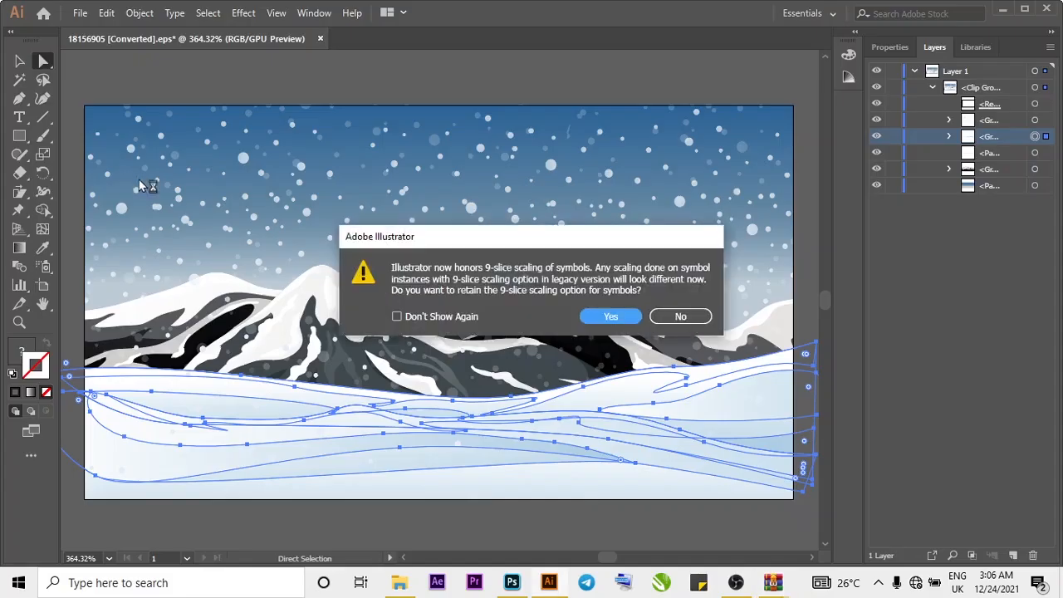
{"action": "left_click", "coordinate": [588, 319]}
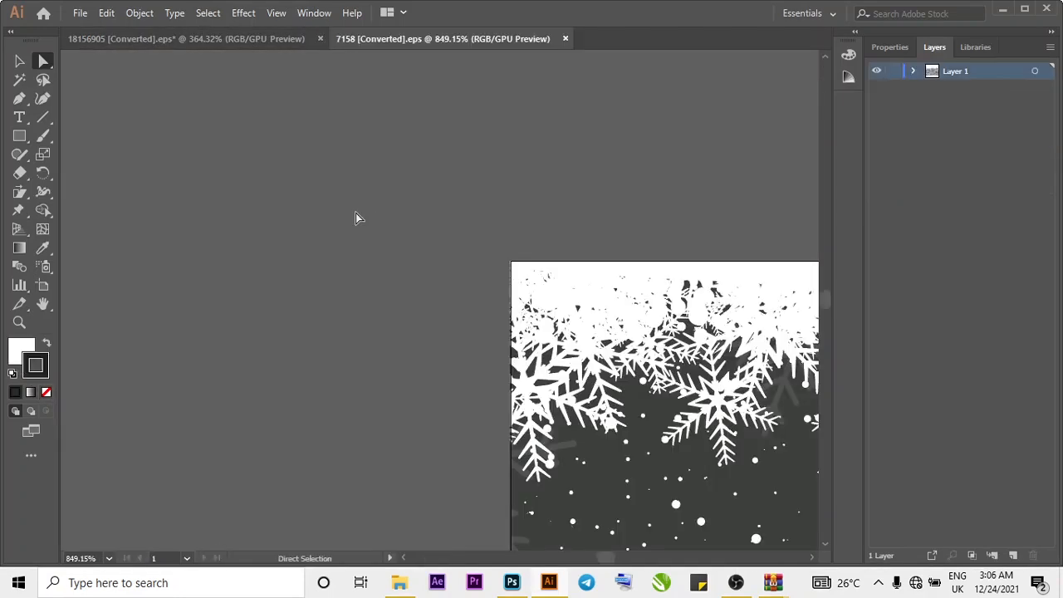
{"action": "key", "text": "j"}
{"action": "key", "text": "a"}
{"action": "key", "text": "ctrl+0"}
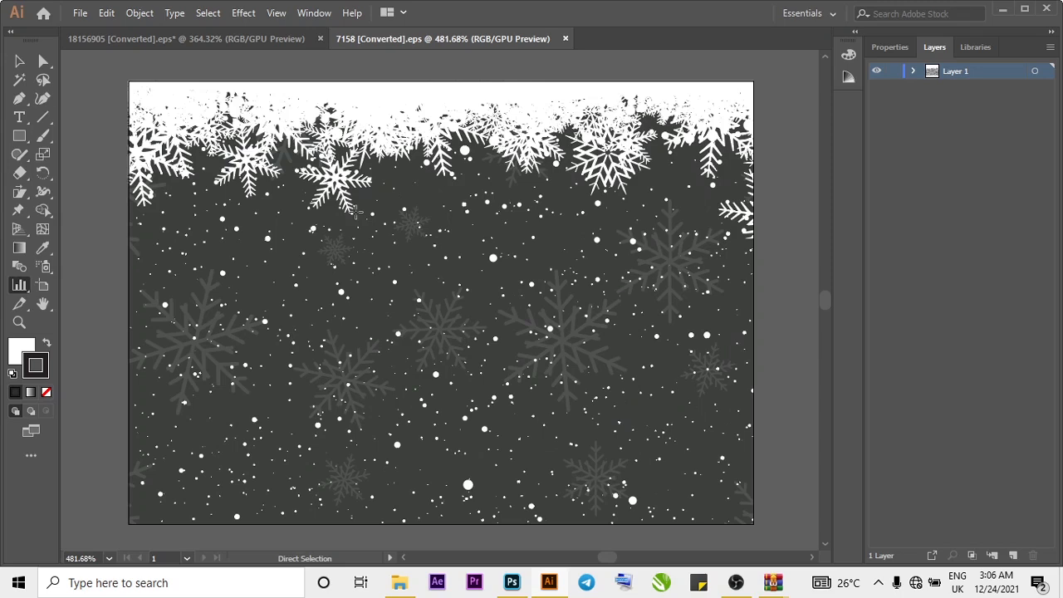
Expand Layer 1 of the snowflake artwork and toggle its path and group visibility to identify their contents.
{"action": "left_click", "coordinate": [913, 72]}
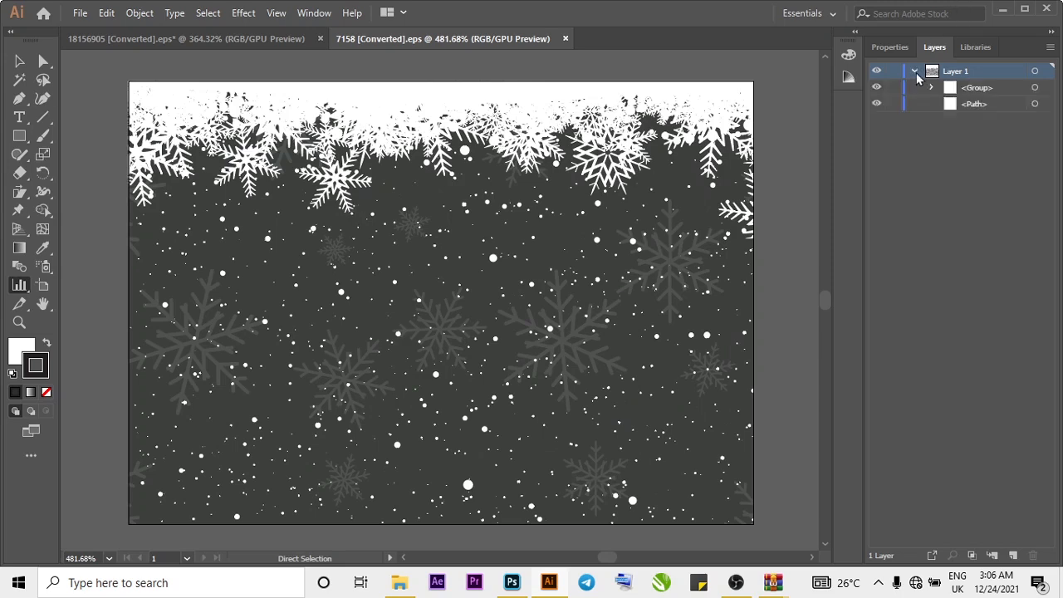
{"action": "left_click", "coordinate": [876, 104]}
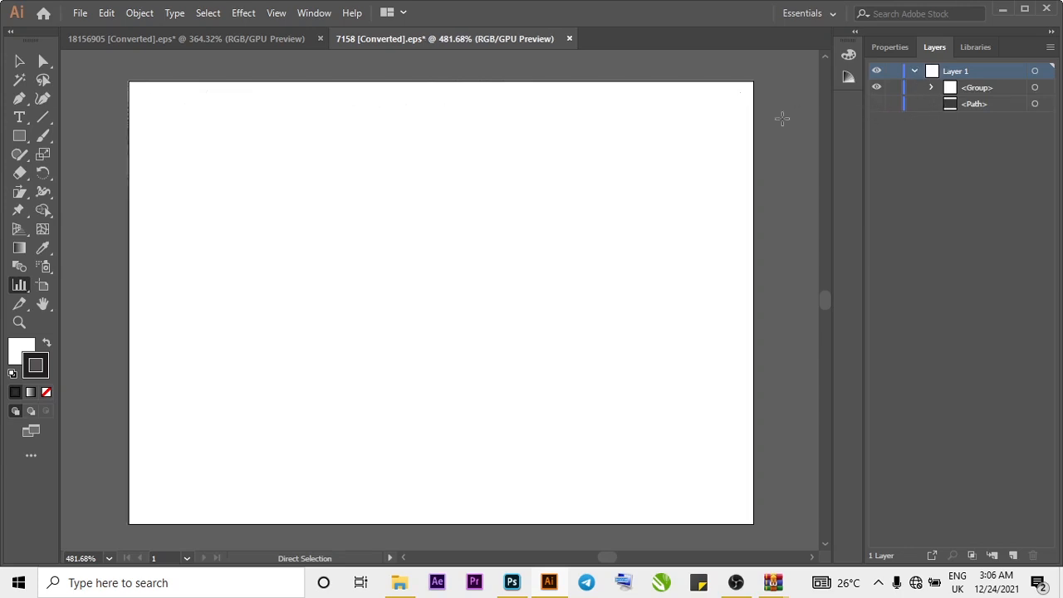
{"action": "left_click", "coordinate": [876, 102]}
{"action": "left_click", "coordinate": [876, 87]}
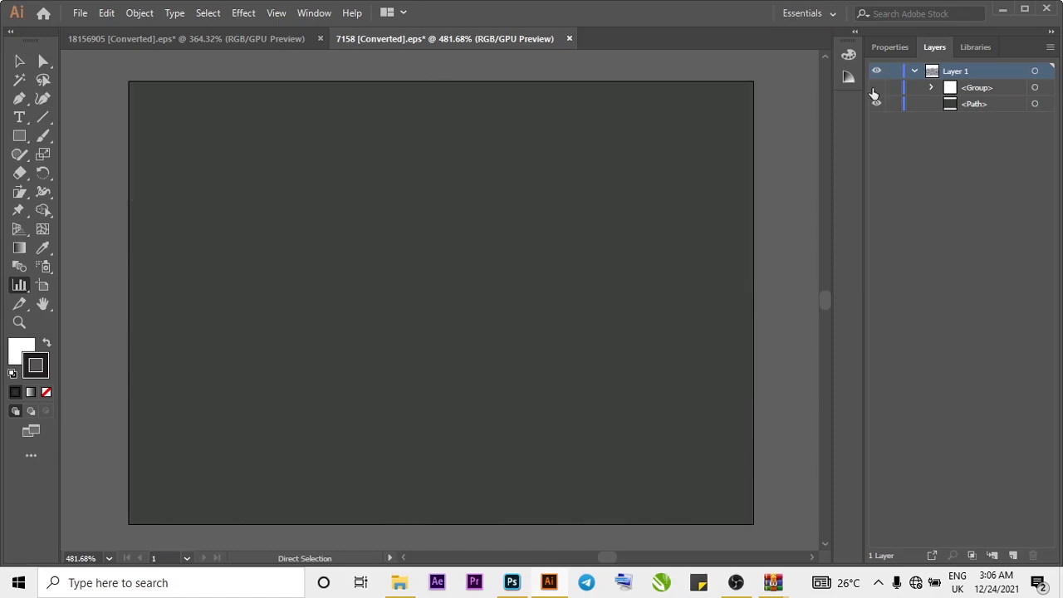
{"action": "left_click", "coordinate": [875, 87]}
{"action": "left_click", "coordinate": [876, 87]}
{"action": "left_click", "coordinate": [875, 88]}
Select the entire white snowflake group and bring it into the Untitled-2 flyer in Photoshop.
{"action": "left_click", "coordinate": [1034, 87]}
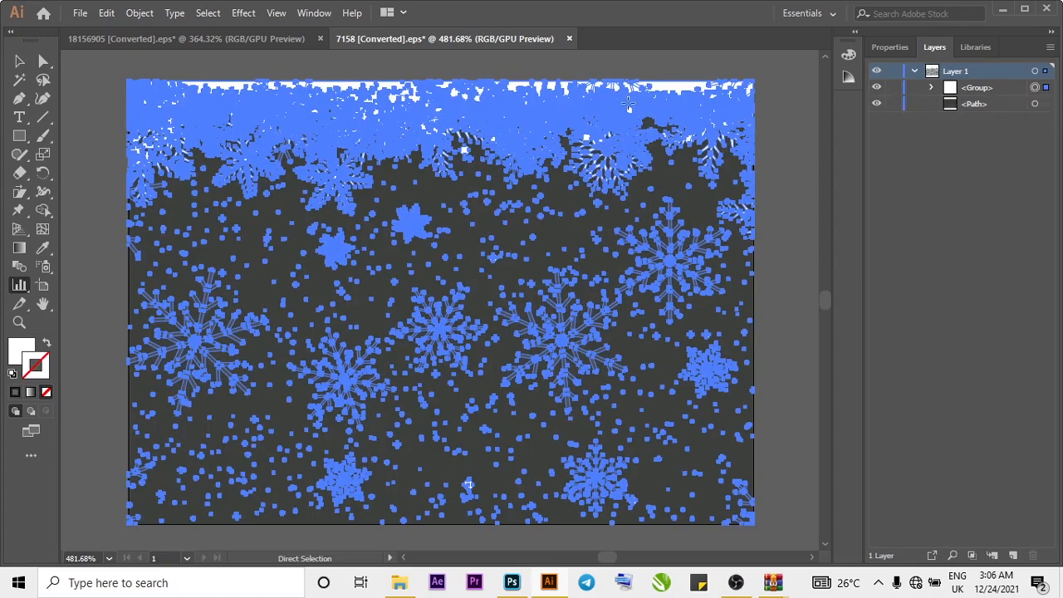
{"action": "left_click", "coordinate": [40, 65]}
{"action": "left_click_drag", "start_coordinate": [673, 83], "coordinate": [484, 155]}
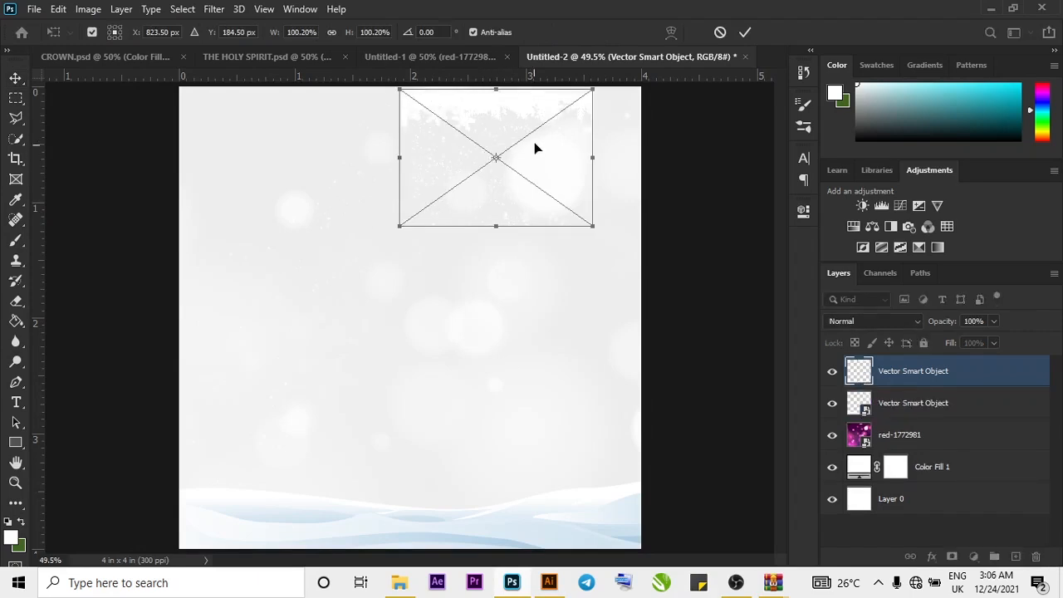
Scale the snowflake artwork to about 303% along the flyer's top edge, and centre it horizontally on the canvas.
{"action": "left_click_drag", "start_coordinate": [554, 170], "coordinate": [328, 168]}
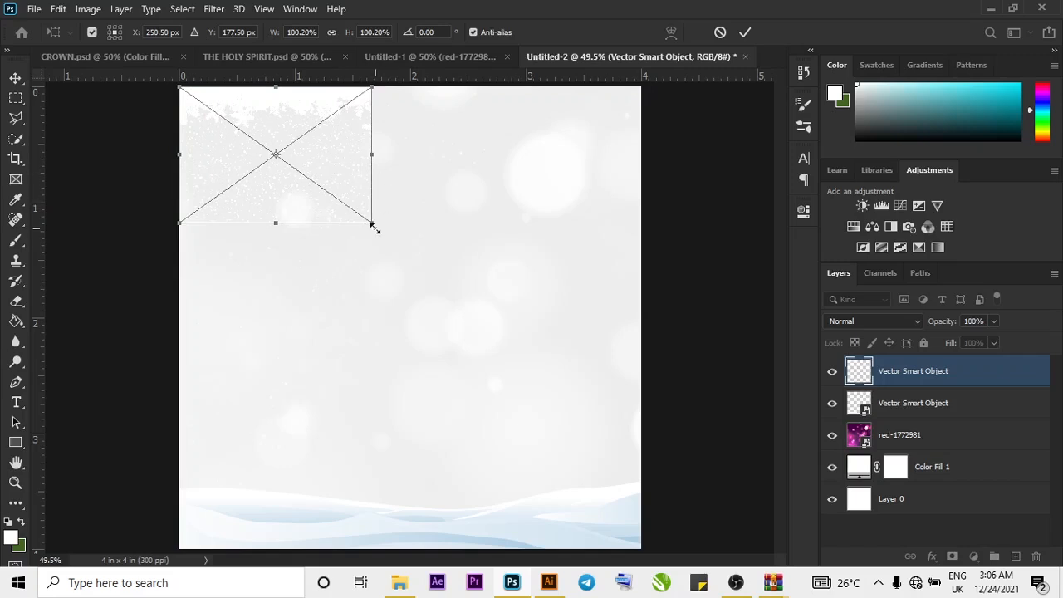
{"action": "left_click_drag", "start_coordinate": [374, 227], "coordinate": [795, 482]}
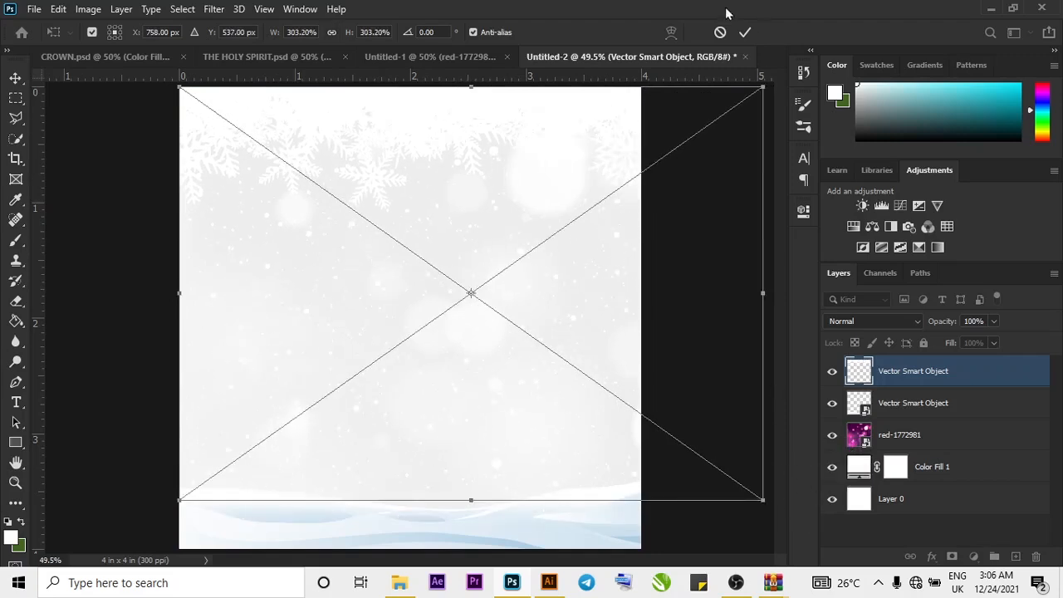
{"action": "left_click", "coordinate": [744, 34]}
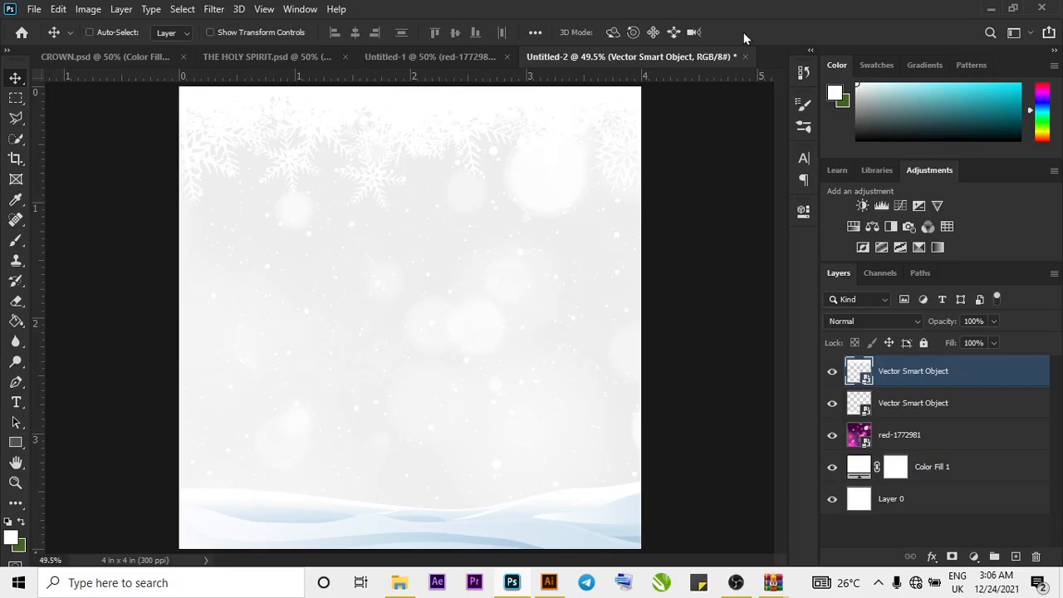
{"action": "key", "text": "ctrl+a"}
{"action": "left_click", "coordinate": [354, 33]}
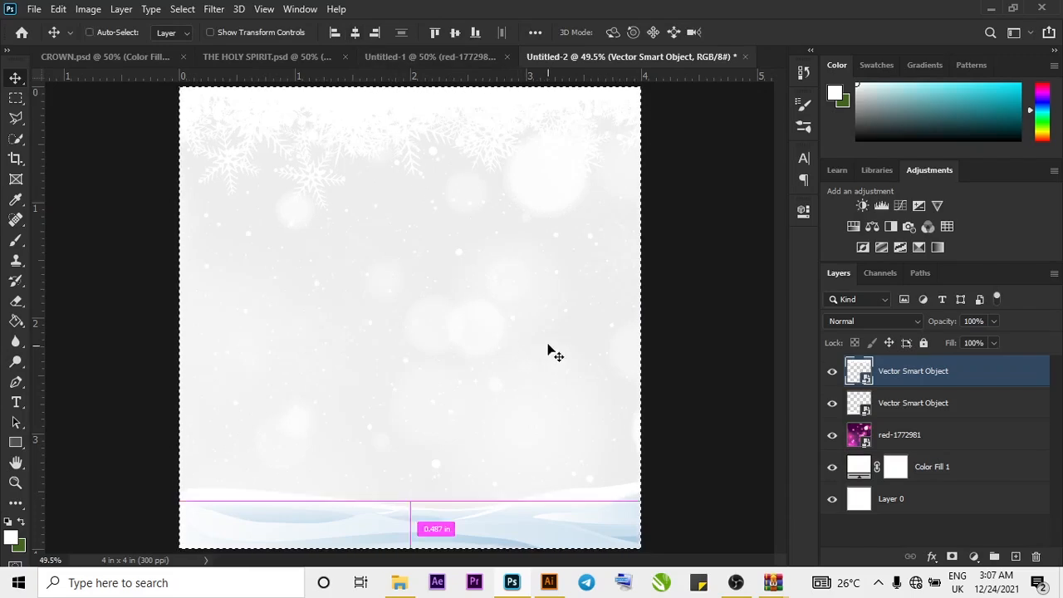
Enlarge the snowflake artwork to about 353%, extending it beyond the flyer's side edges.
{"action": "key", "text": "ctrl+d"}
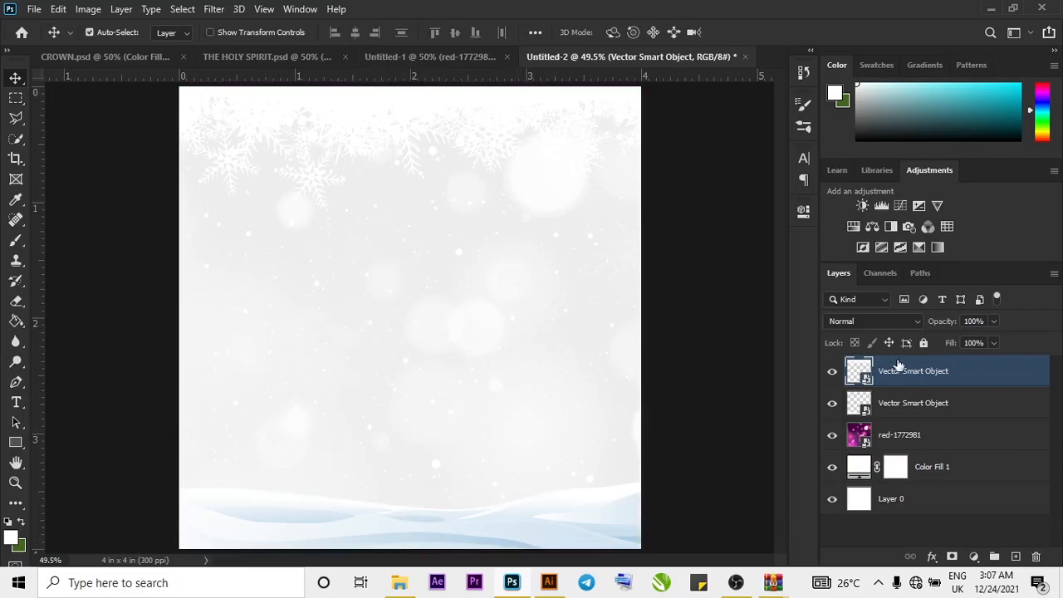
{"action": "key", "text": "ctrl+minus"}
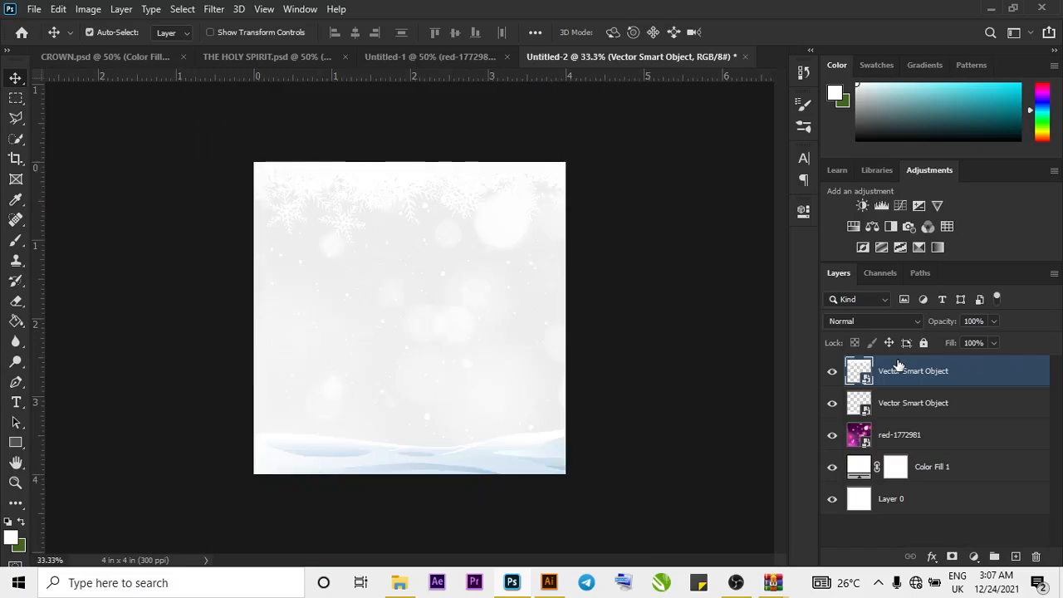
{"action": "key", "text": "ctrl+t"}
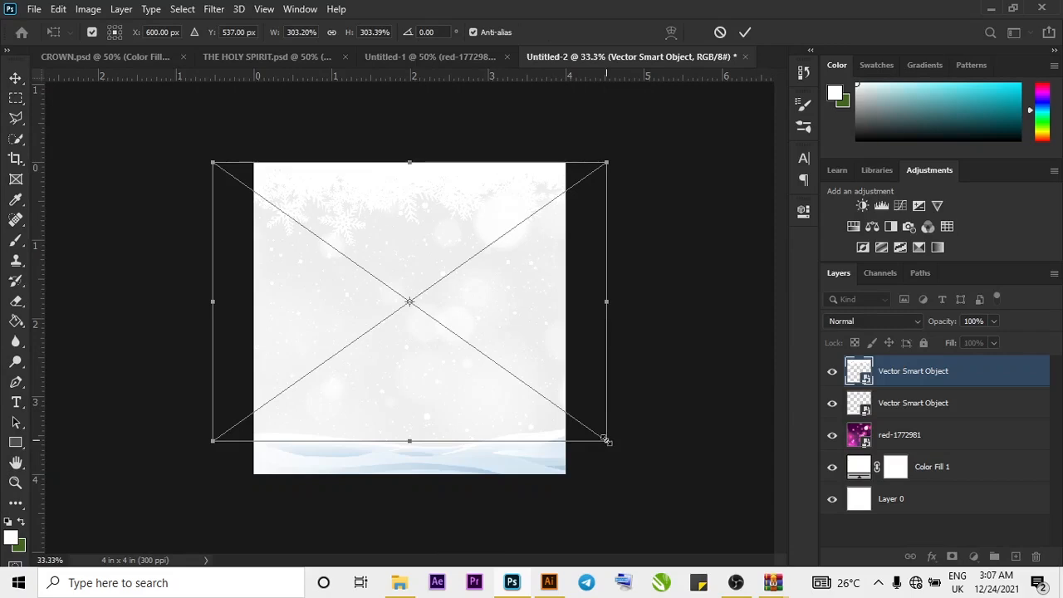
{"action": "left_click_drag", "start_coordinate": [605, 440], "coordinate": [676, 469]}
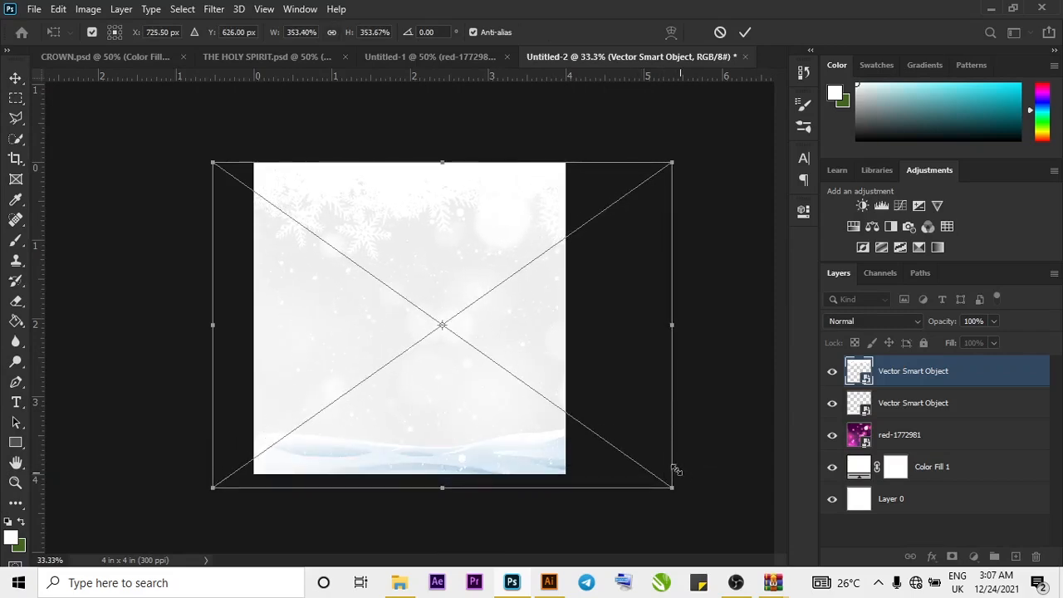
{"action": "left_click", "coordinate": [742, 33]}
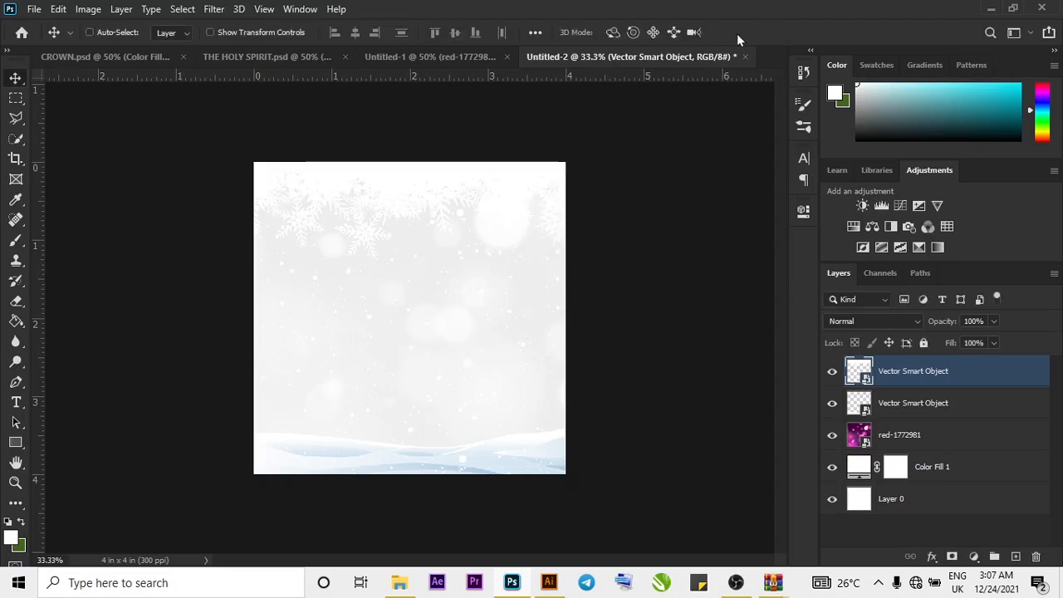
{"action": "key", "text": "ctrl+a"}
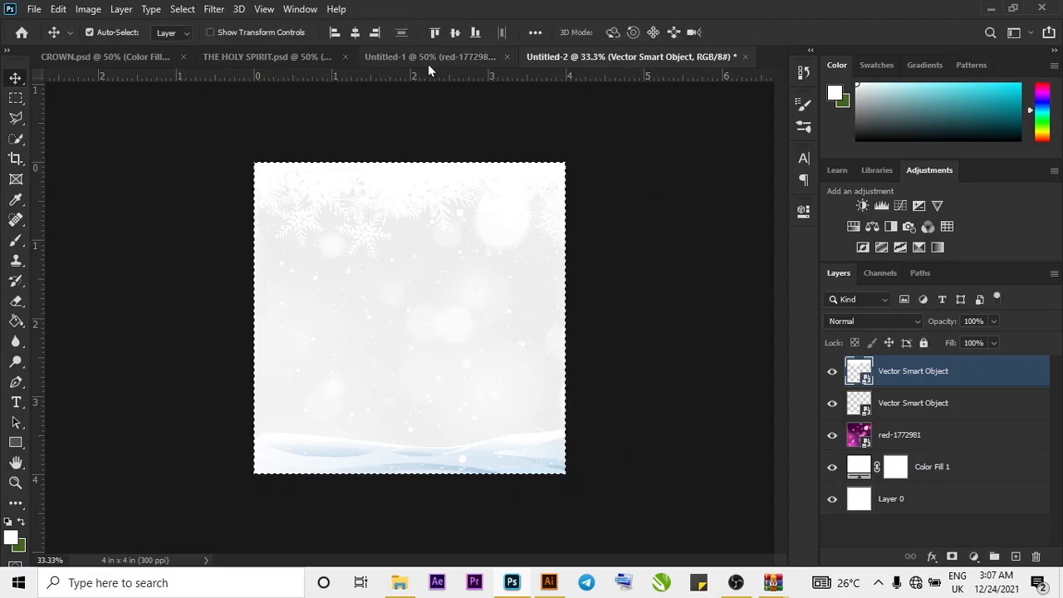
{"action": "key", "text": "ctrl+d"}
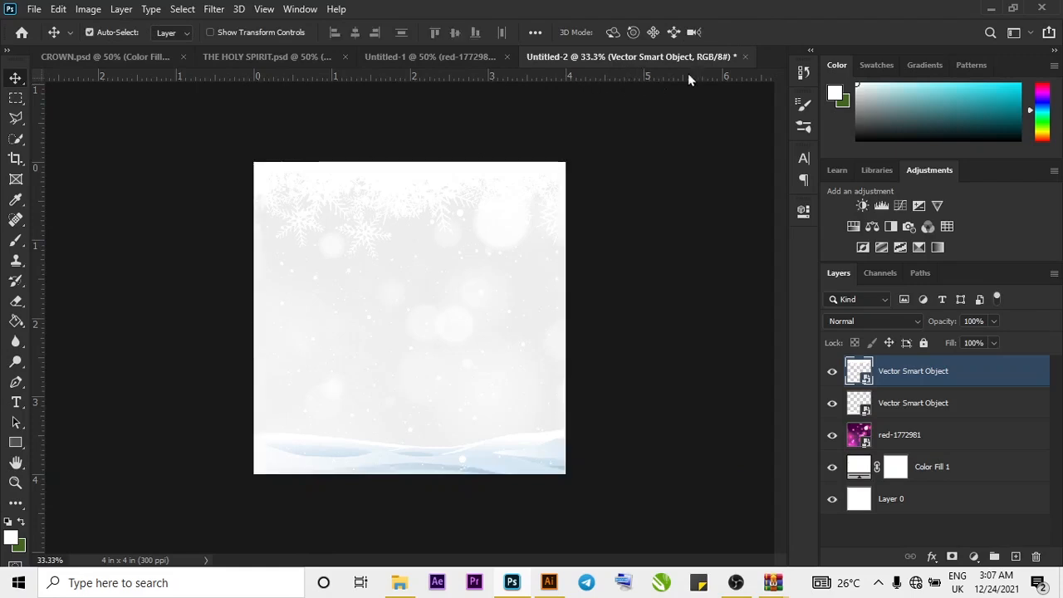
{"action": "key", "text": "ctrl+plus"}
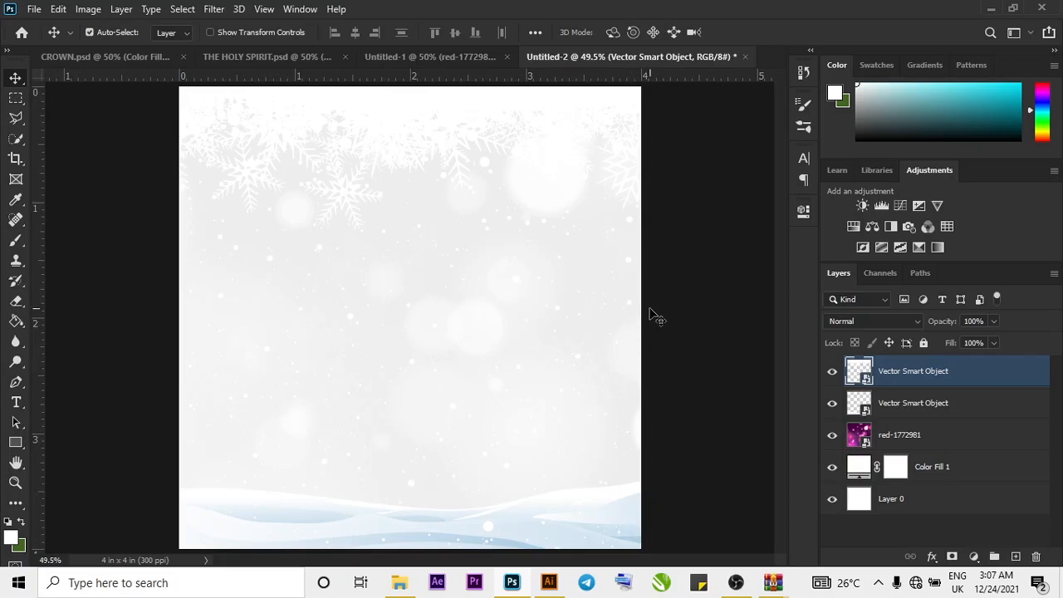
Open 3023602.eps from the realistic-christmas-tree-background archive in the CHRISMAS folder in Illustrator and fit its artboard in view.
{"action": "left_click", "coordinate": [401, 583]}
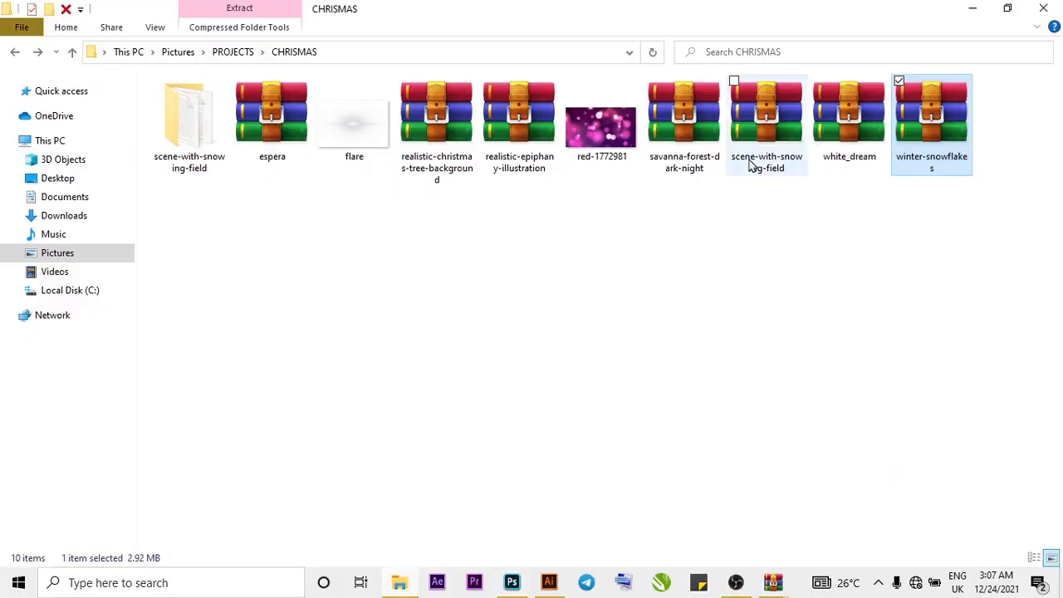
{"action": "double_click", "coordinate": [455, 116]}
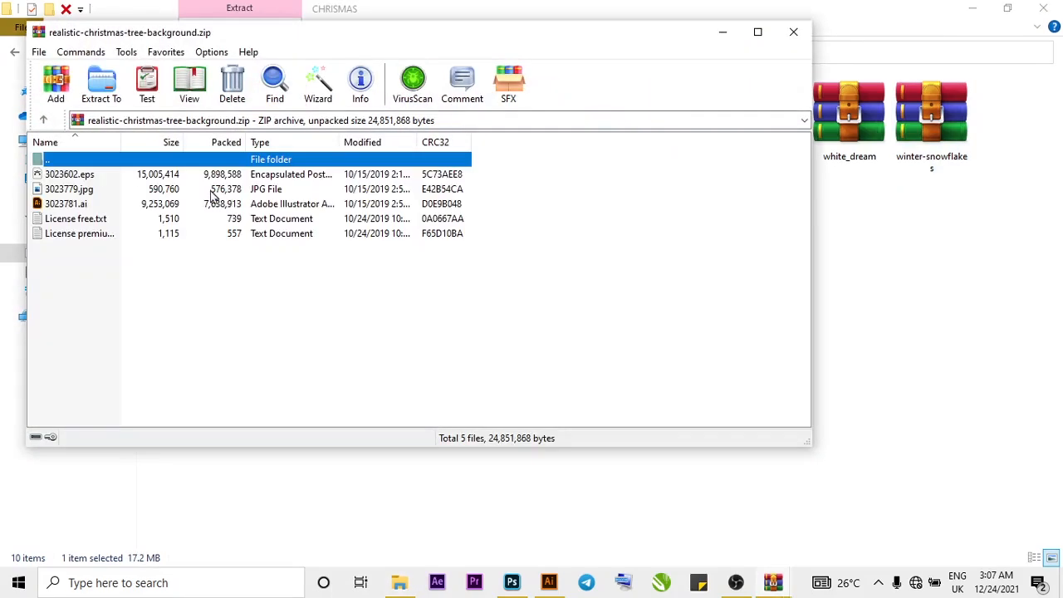
{"action": "double_click", "coordinate": [239, 178]}
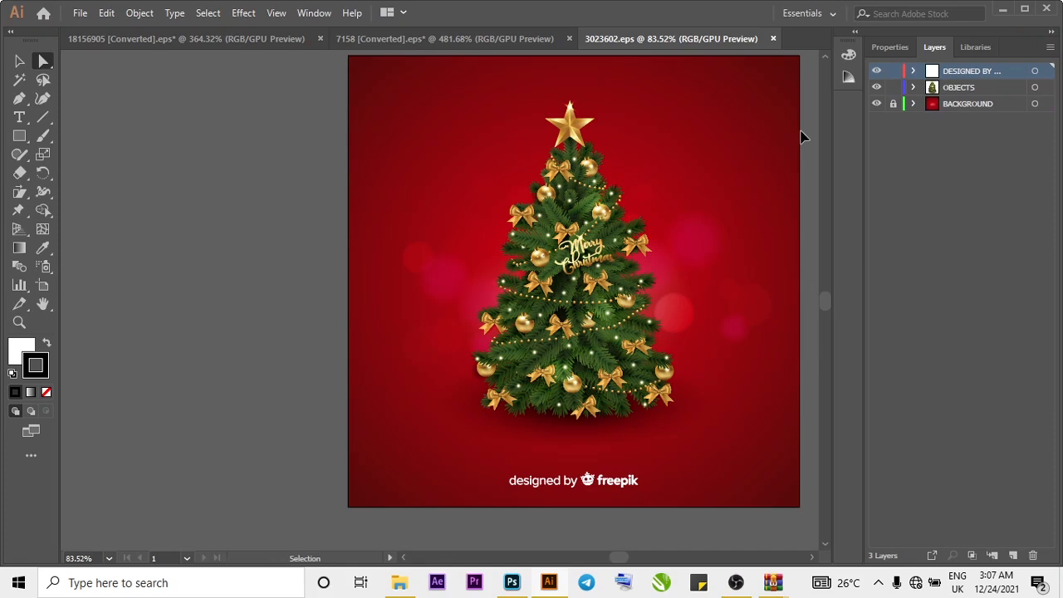
{"action": "key", "text": "ctrl+0"}
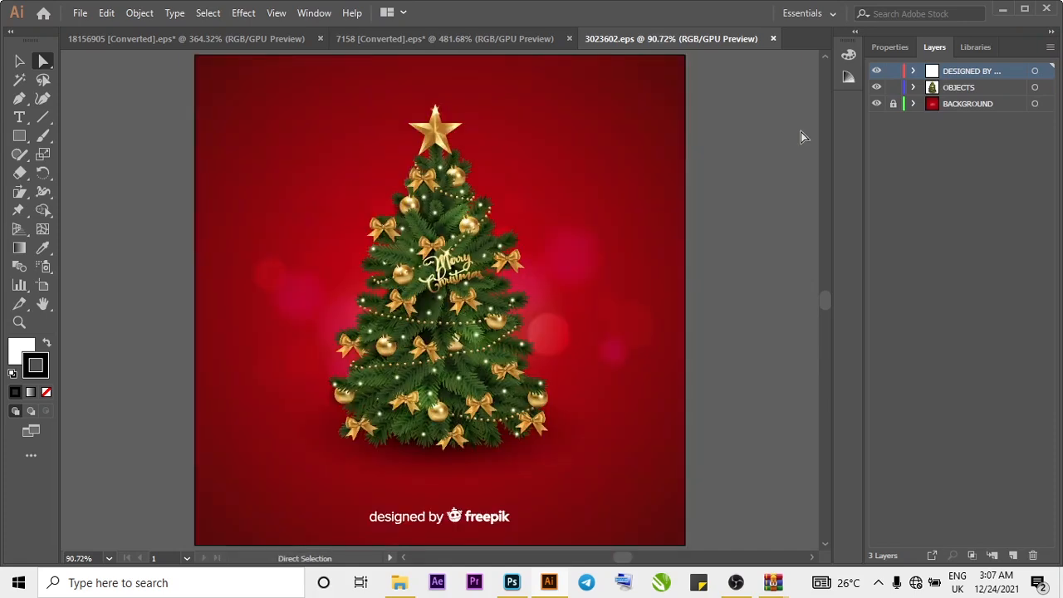
Select all the artwork on the OBJECTS layer and place it in the Untitled-2 flyer in Photoshop as a smart object.
{"action": "left_click", "coordinate": [1034, 87]}
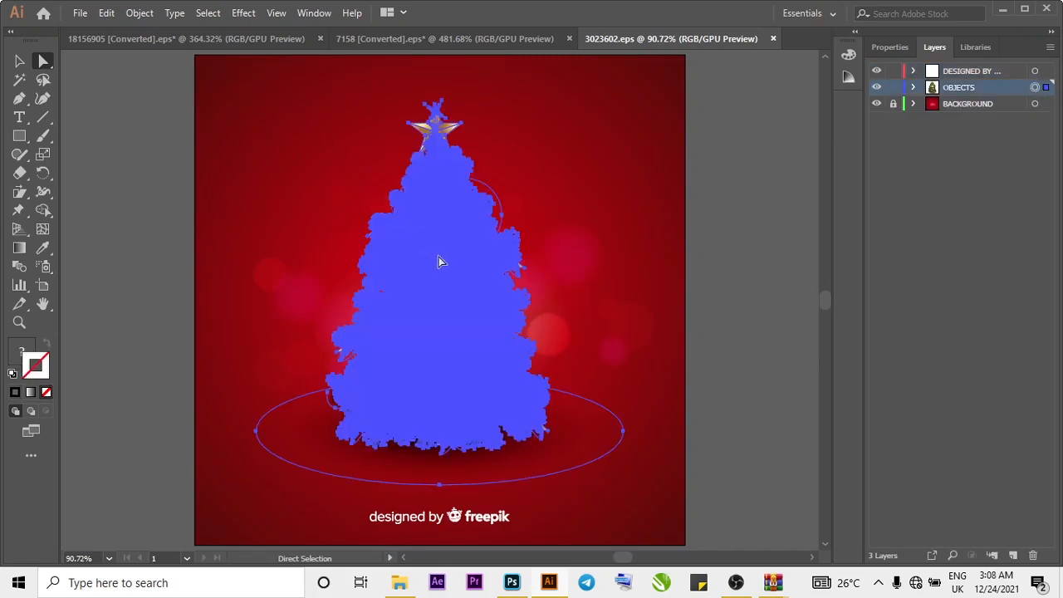
{"action": "left_click_drag", "start_coordinate": [445, 269], "coordinate": [298, 349]}
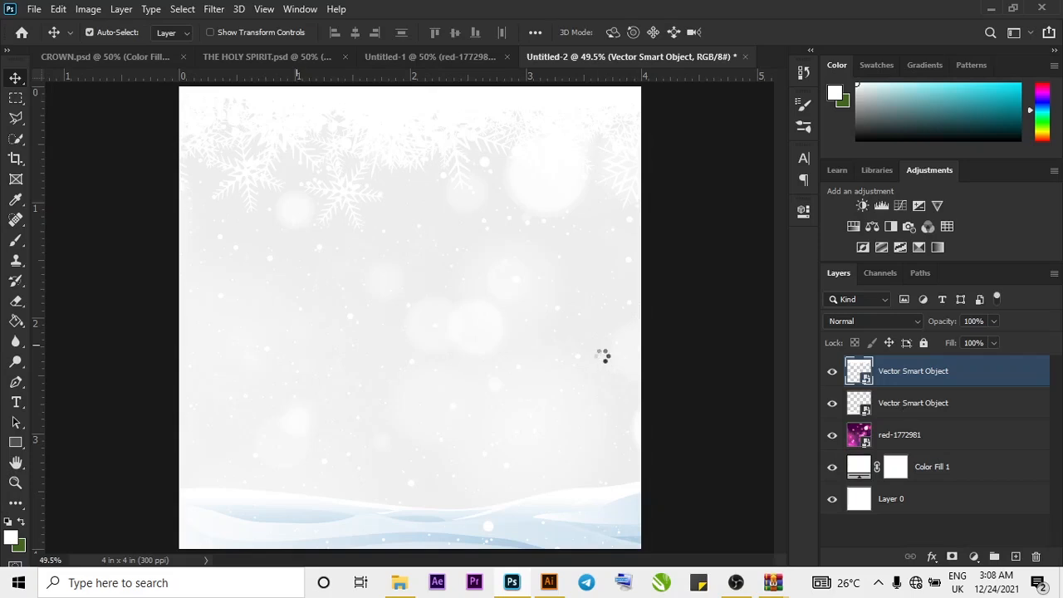
{"action": "key", "text": "ctrl+t"}
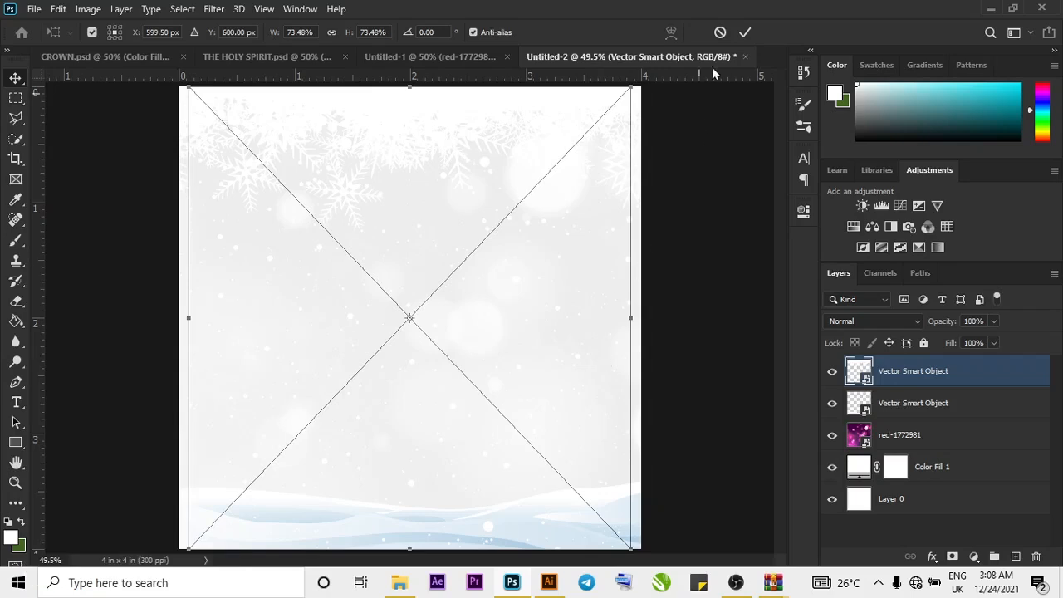
{"action": "left_click", "coordinate": [744, 38]}
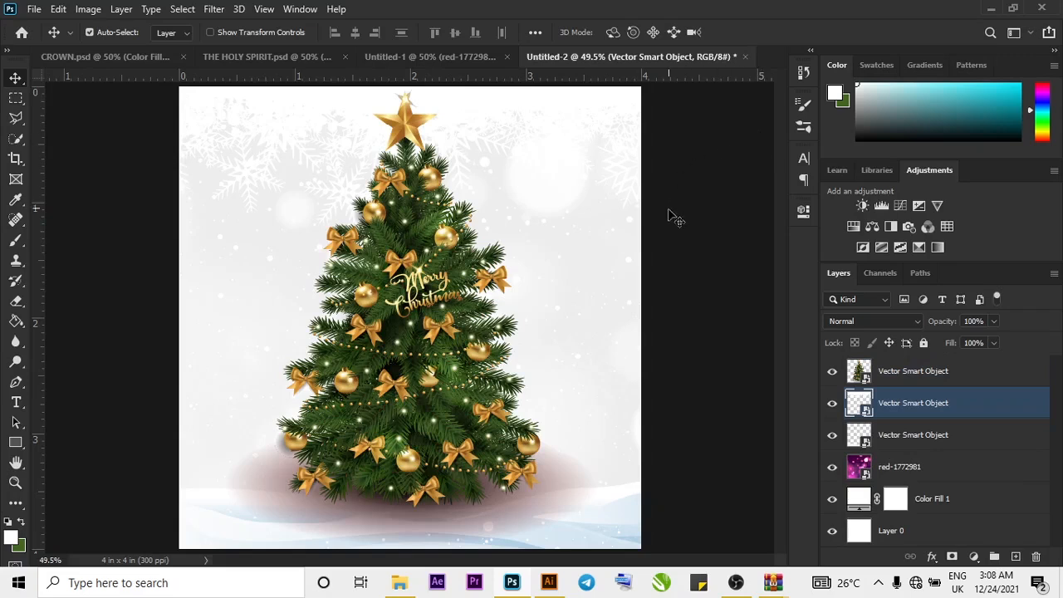
Scale the Christmas tree to about 41% and move it to the flyer's lower-left area, just above the snow.
{"action": "left_click", "coordinate": [915, 381]}
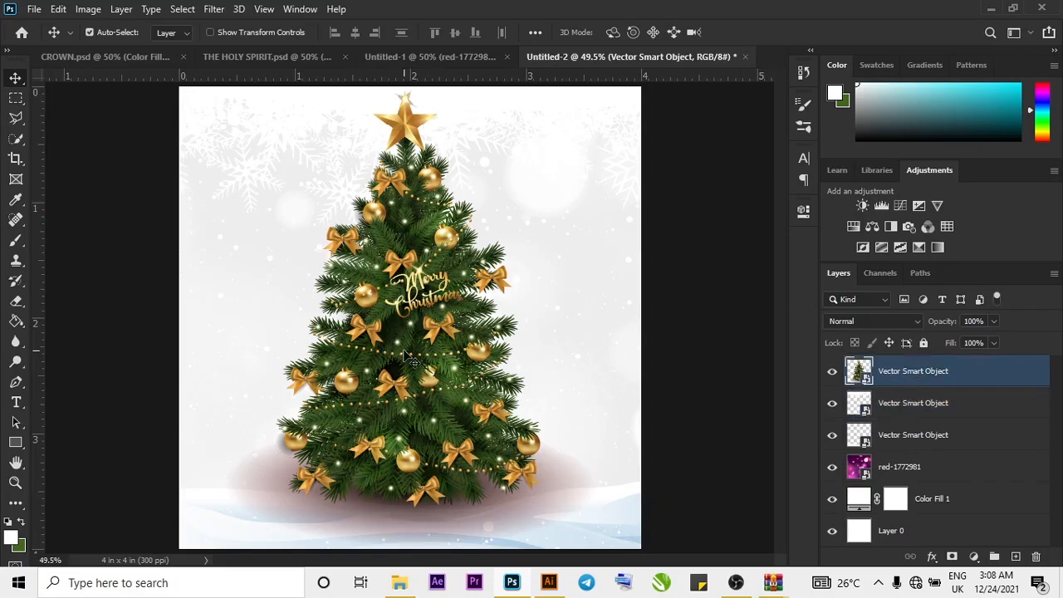
{"action": "mouse_move", "coordinate": [405, 355]}
{"action": "left_mouse_down"}
{"action": "mouse_move", "coordinate": [450, 352]}
{"action": "mouse_move", "coordinate": [401, 357]}
{"action": "left_mouse_up"}
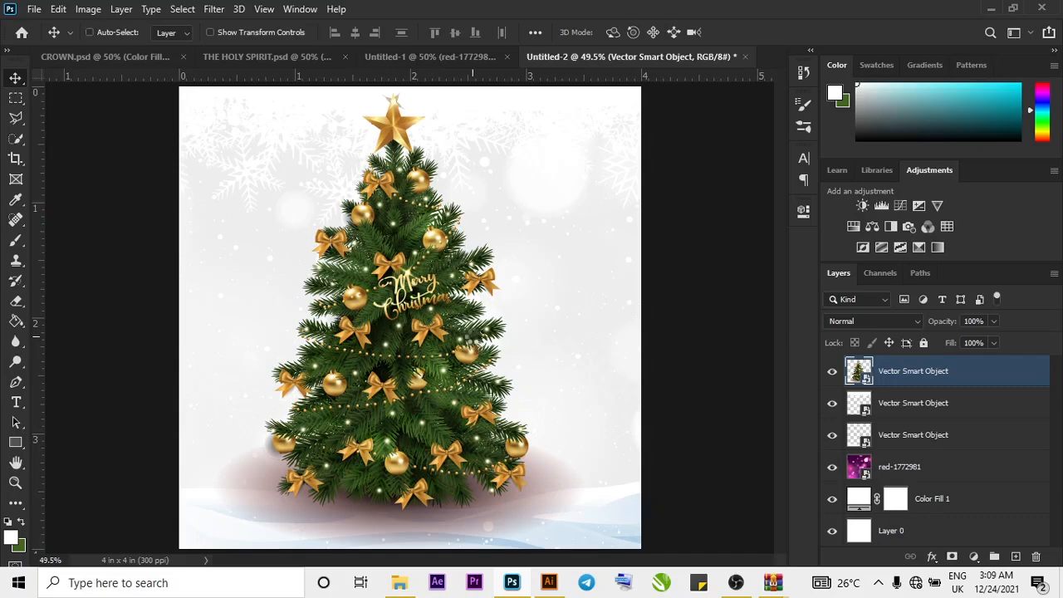
{"action": "key", "text": "ctrl+t"}
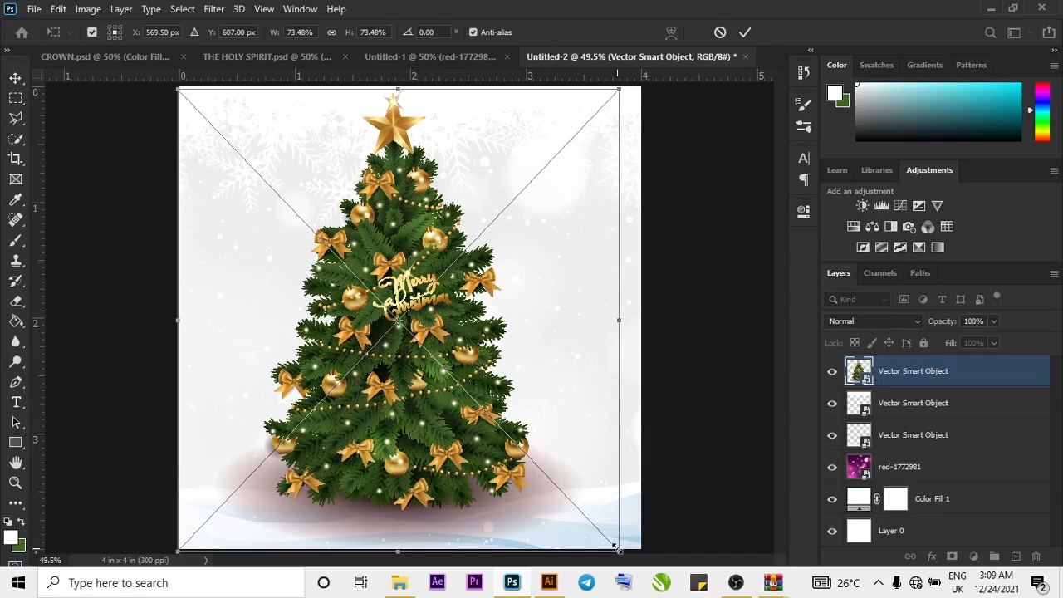
{"action": "left_click_drag", "start_coordinate": [619, 548], "coordinate": [521, 448]}
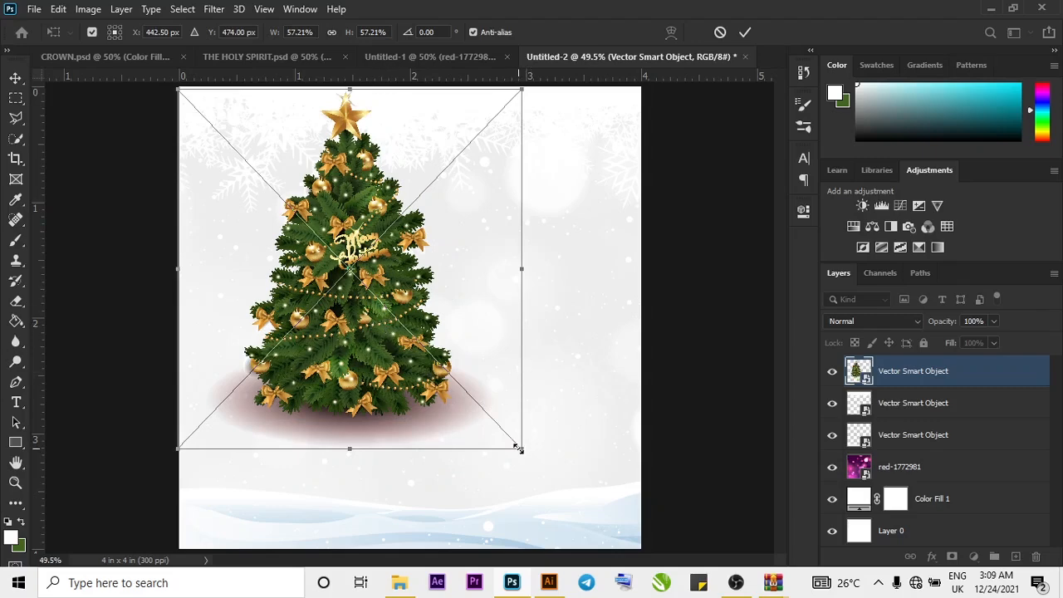
{"action": "left_click_drag", "start_coordinate": [518, 448], "coordinate": [406, 348]}
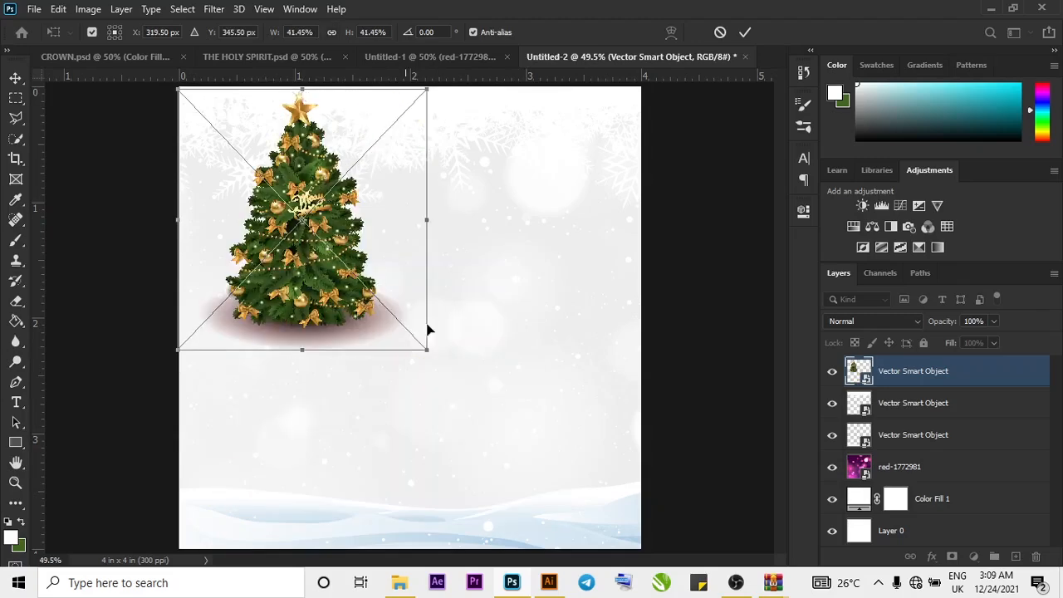
{"action": "left_click", "coordinate": [744, 31]}
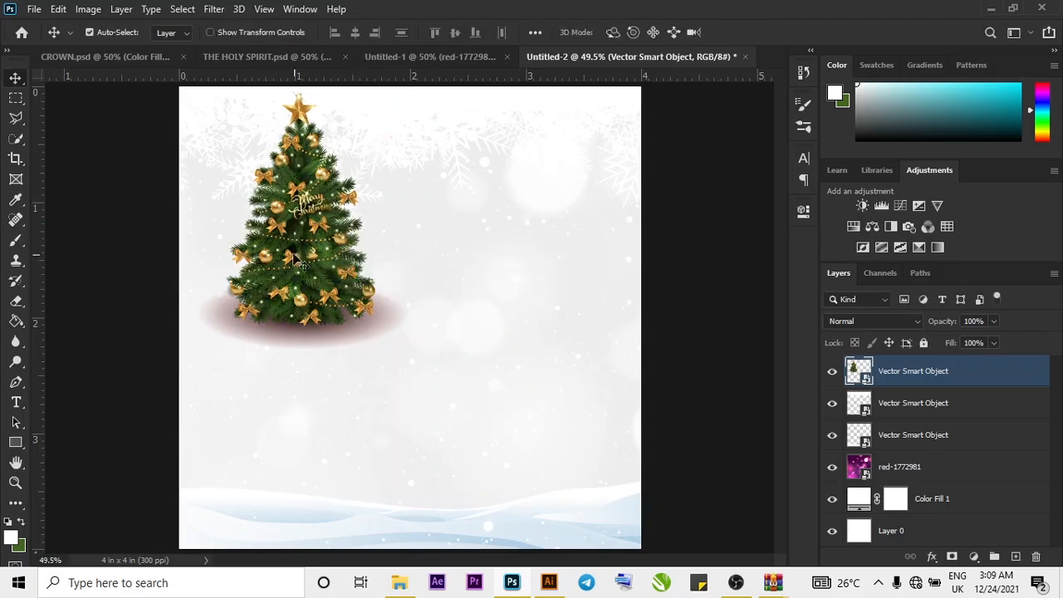
{"action": "left_click_drag", "start_coordinate": [358, 260], "coordinate": [328, 419]}
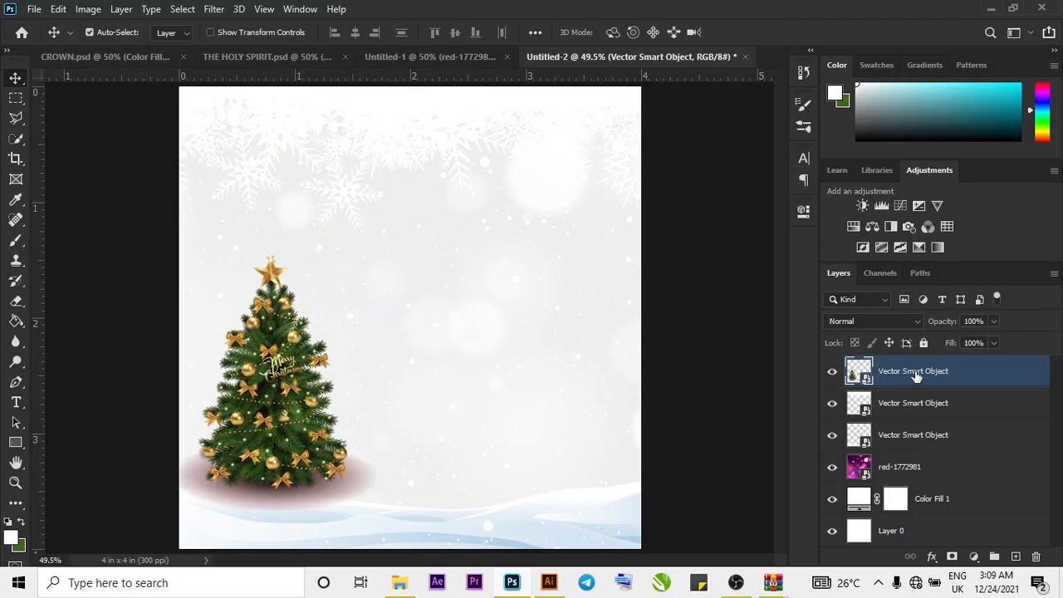
Reorder the tree layer between the snowflake and snow-field layers, and lower the tree so its base stands on the snow.
{"action": "left_click_drag", "start_coordinate": [927, 358], "coordinate": [955, 445]}
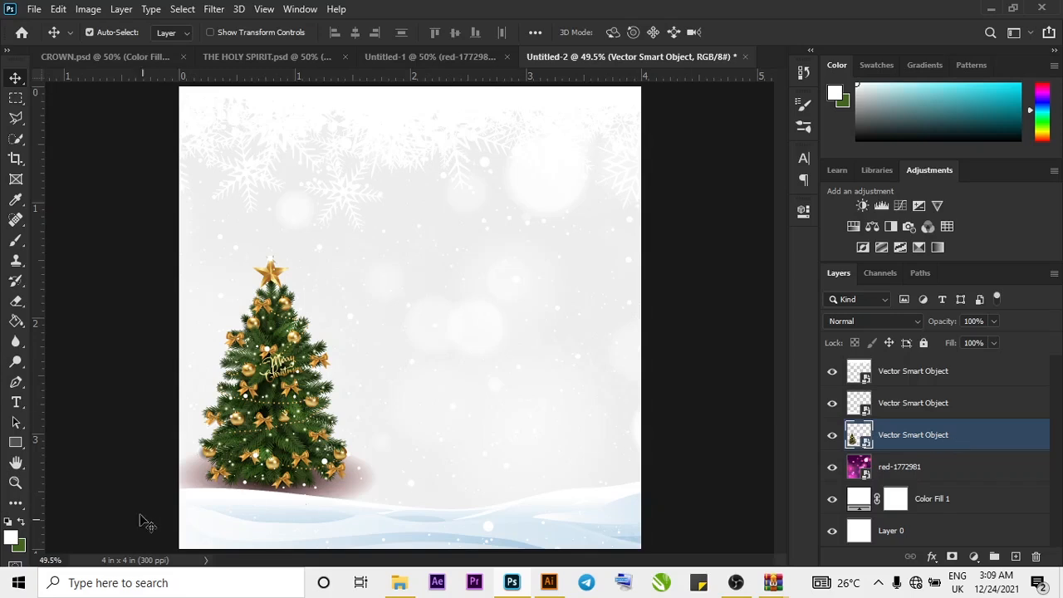
{"action": "mouse_move", "coordinate": [308, 420]}
{"action": "left_mouse_down"}
{"action": "mouse_move", "coordinate": [280, 430]}
{"action": "mouse_move", "coordinate": [292, 433]}
{"action": "left_mouse_up"}
{"action": "left_click_drag", "start_coordinate": [983, 427], "coordinate": [968, 403]}
{"action": "left_click_drag", "start_coordinate": [292, 450], "coordinate": [293, 466]}
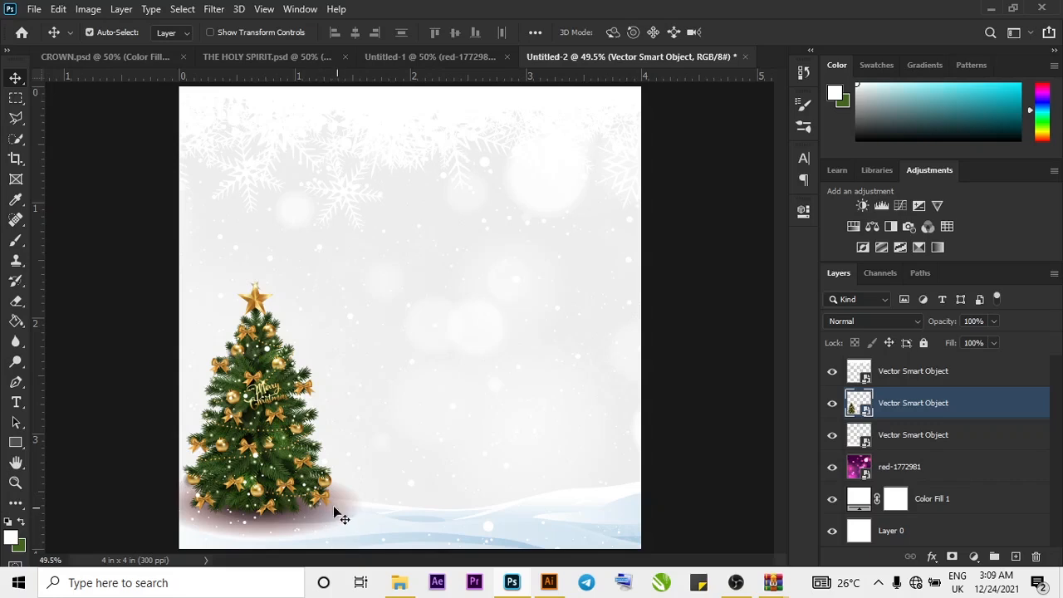
Open the Christmas tree smart object's contents in Illustrator for editing and fit the artboard in view.
{"action": "double_click", "coordinate": [867, 414]}
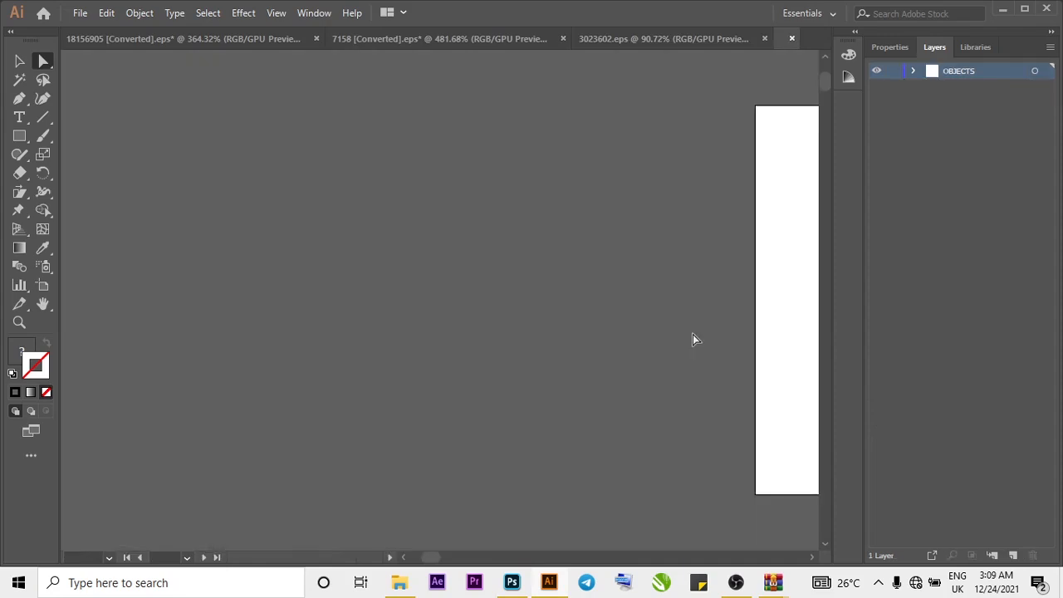
{"action": "key", "text": "ctrl"}
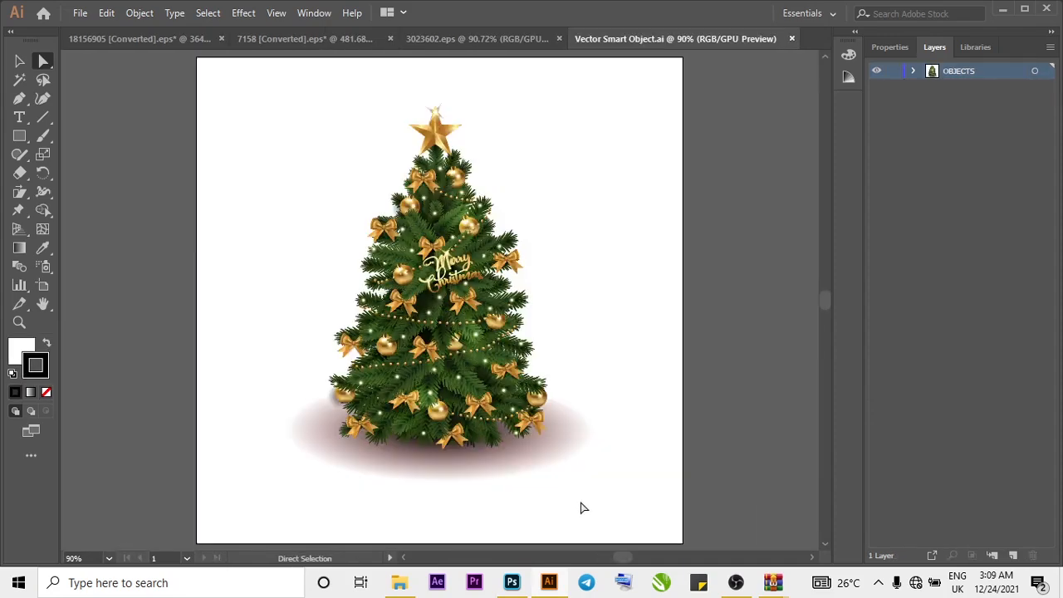
{"action": "key", "text": "ctrl+0"}
Try replacing the gradient fill of the shadow ellipse beneath the tree with solid black and progressively lighter greys.
{"action": "left_click", "coordinate": [498, 470]}
{"action": "left_click", "coordinate": [501, 476]}
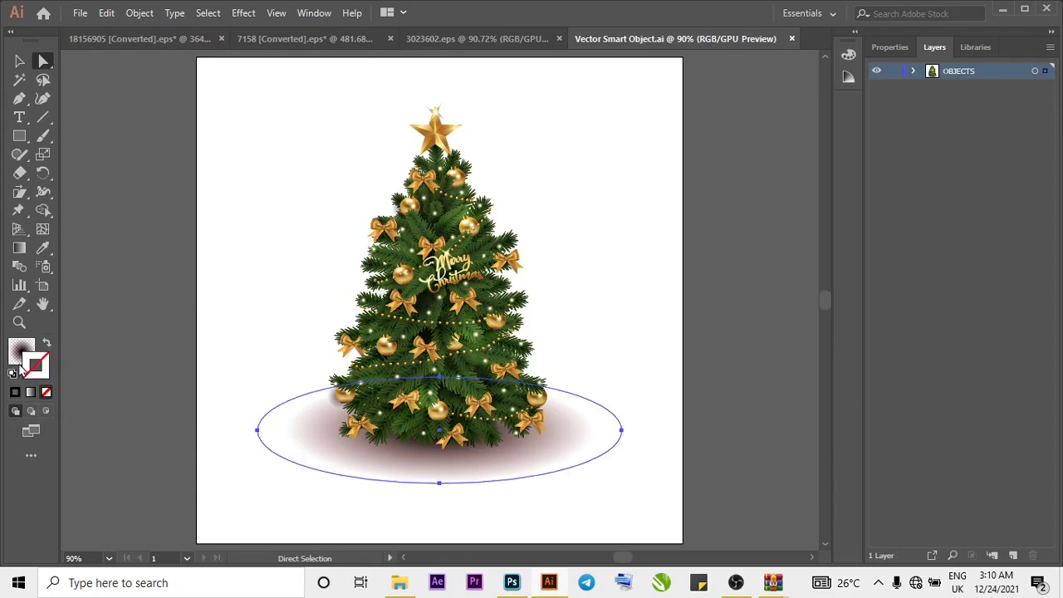
{"action": "left_click", "coordinate": [22, 354]}
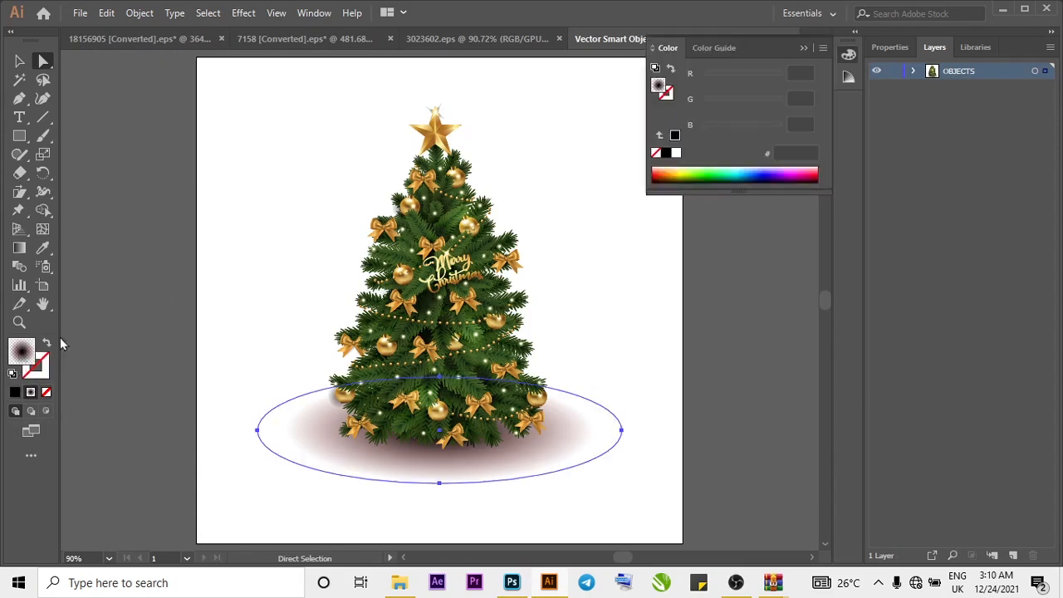
{"action": "left_click", "coordinate": [724, 48]}
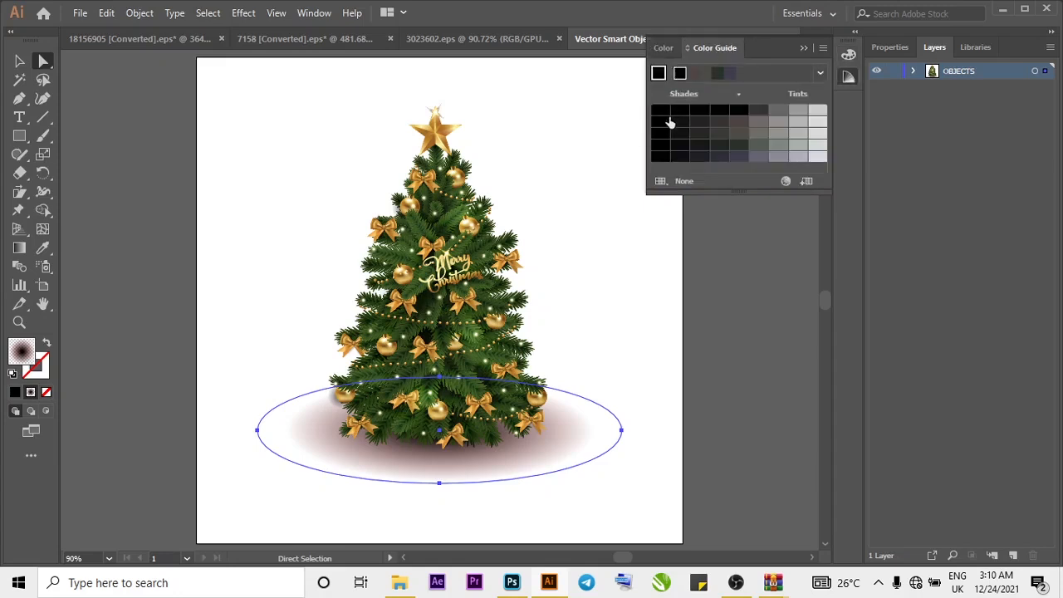
{"action": "left_click", "coordinate": [662, 113]}
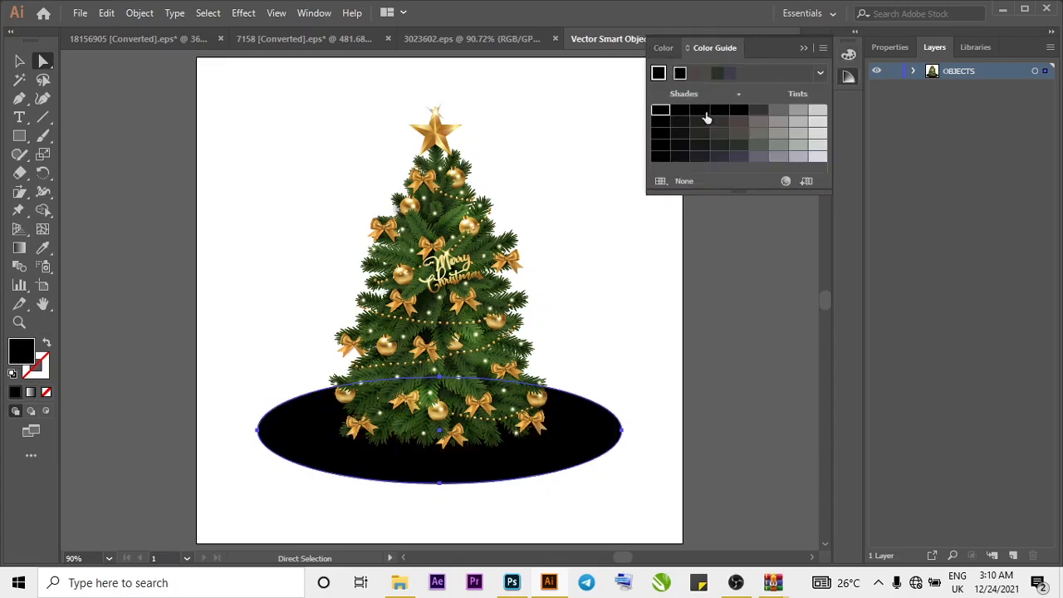
{"action": "left_click", "coordinate": [758, 109]}
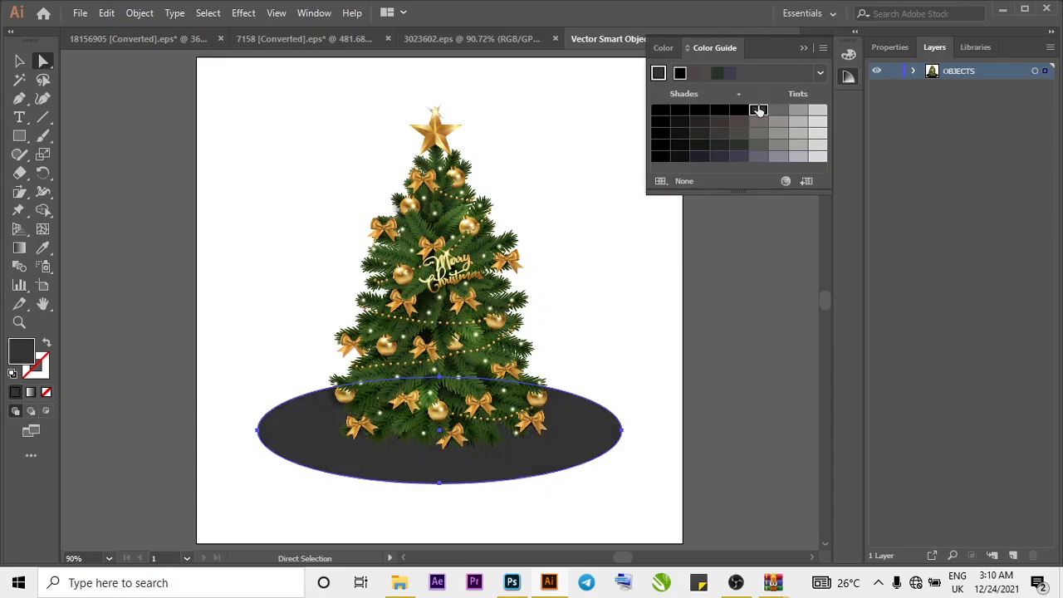
{"action": "left_click", "coordinate": [778, 111]}
{"action": "left_click", "coordinate": [796, 113]}
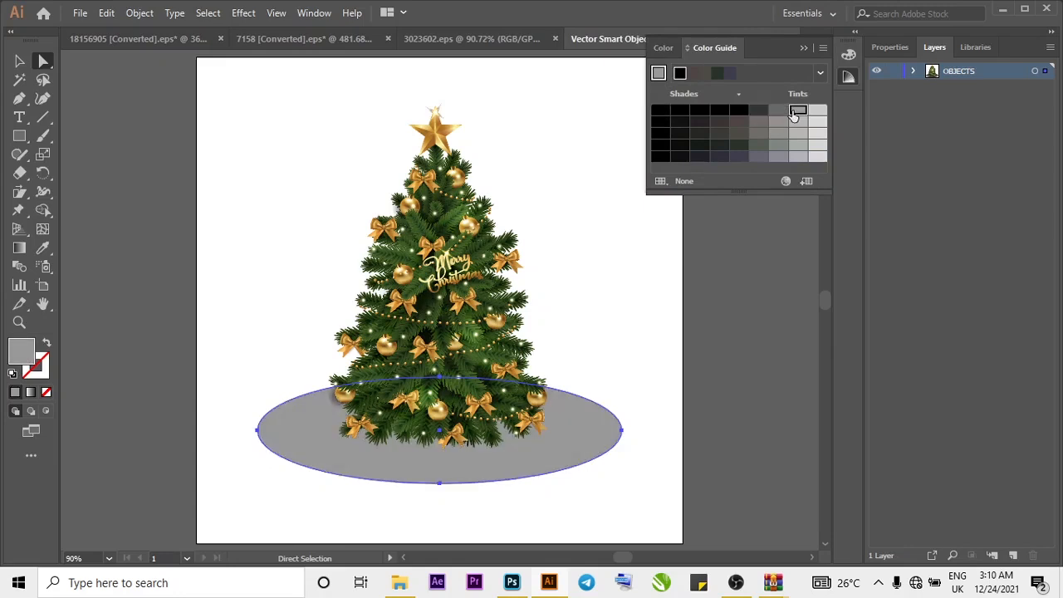
Delete the shadow ellipse beneath the Christmas tree.
{"action": "left_click", "coordinate": [142, 225]}
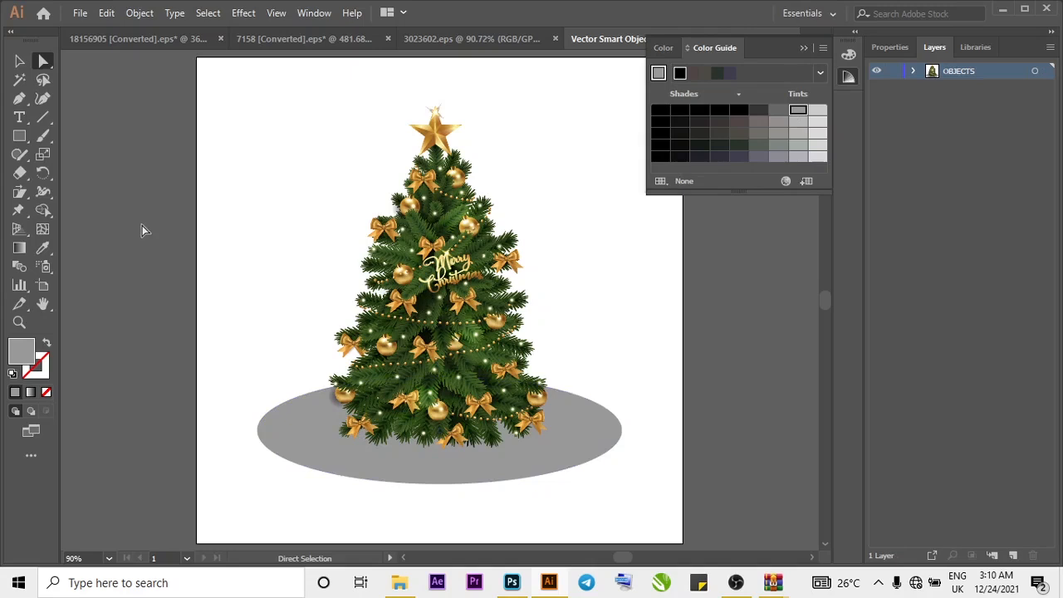
{"action": "left_click", "coordinate": [350, 471]}
{"action": "key", "text": "Delete"}
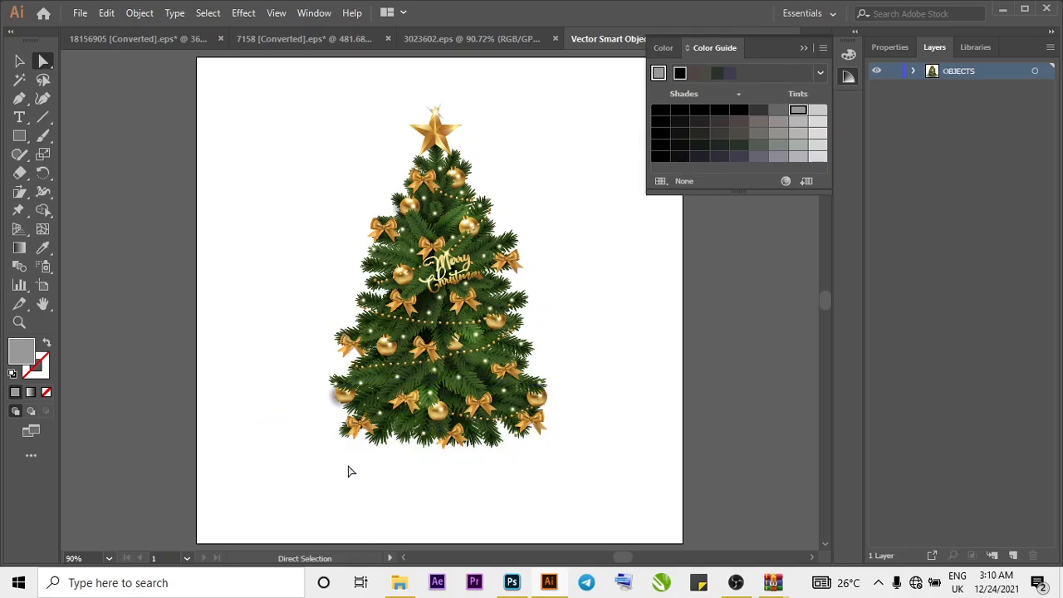
Update the tree smart object with the shadow-free artwork and switch back to the flyer in Photoshop.
{"action": "left_click", "coordinate": [802, 48]}
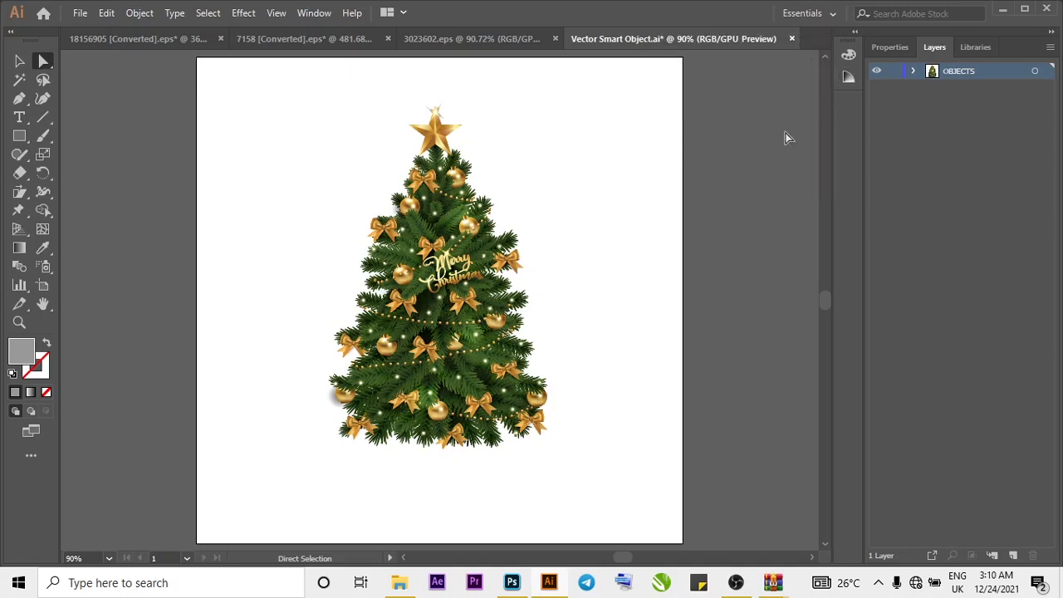
{"action": "key", "text": "v"}
{"action": "left_click", "coordinate": [510, 582]}
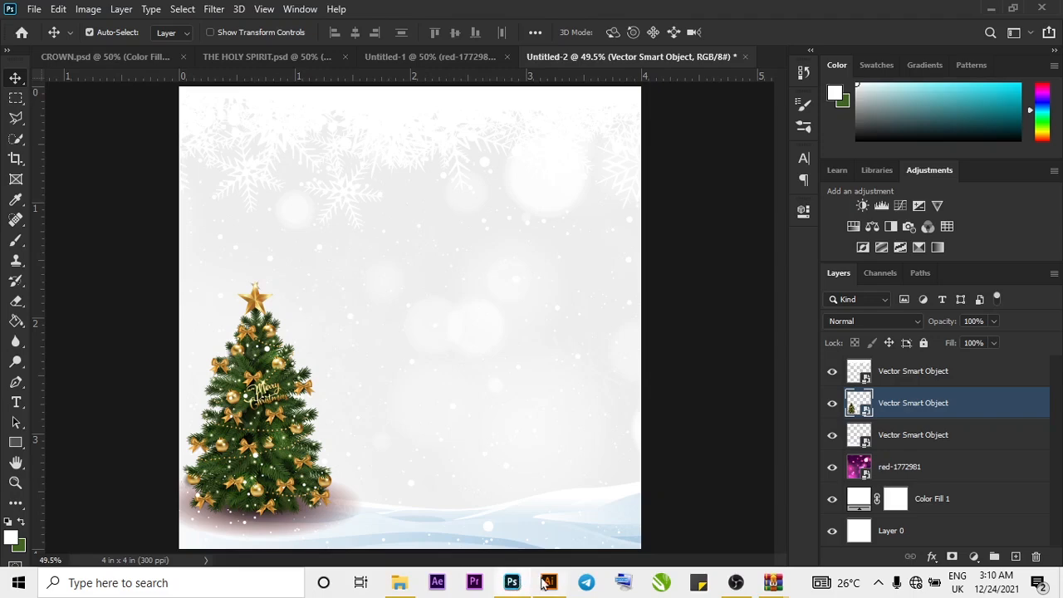
{"action": "mouse_move", "coordinate": [548, 581]}
{"action": "left_click", "coordinate": [513, 542]}
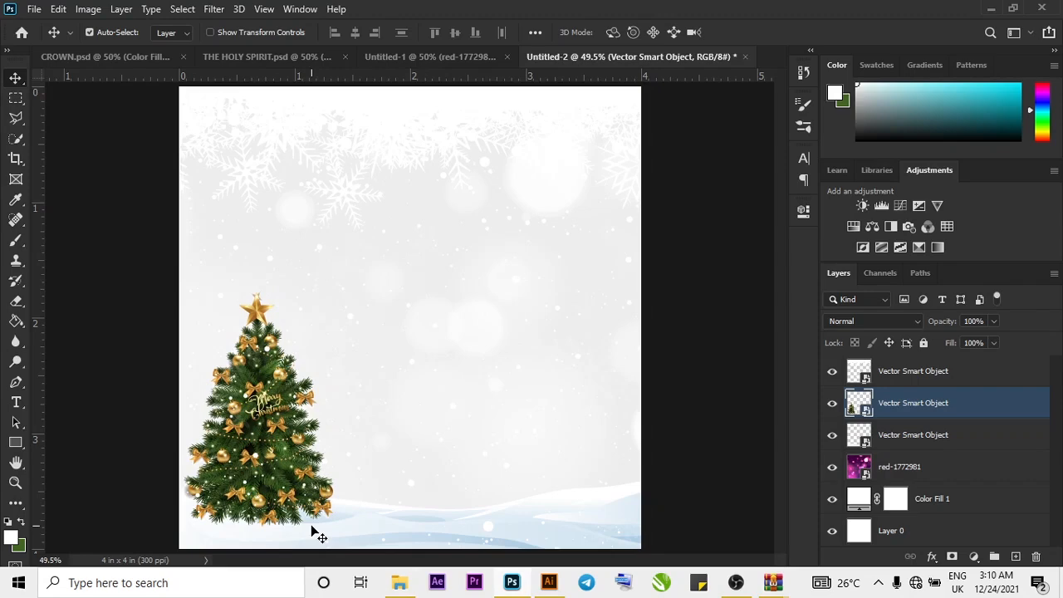
Scale the Christmas tree up to about 57% width and 56% height, letting it extend past the flyer's left edge.
{"action": "key", "text": "ctrl"}
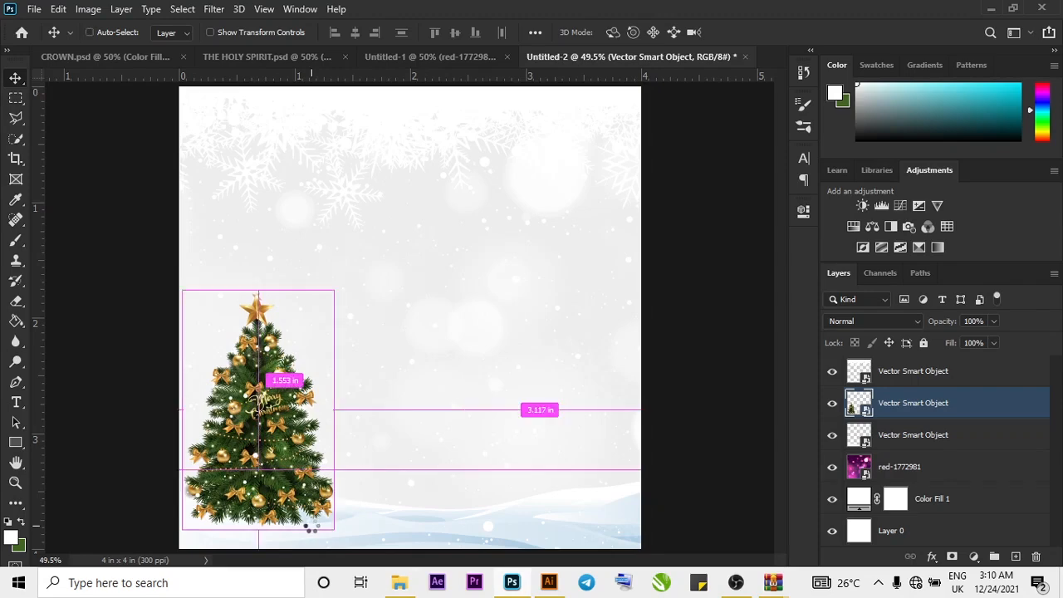
{"action": "key", "text": "ctrl+t"}
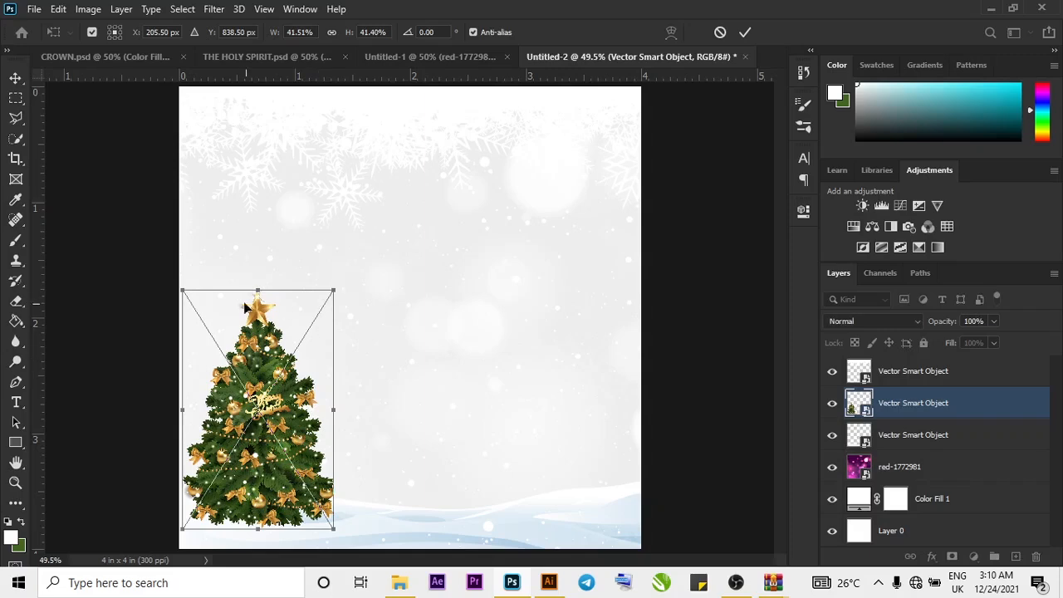
{"action": "left_click_drag", "start_coordinate": [182, 291], "coordinate": [114, 209]}
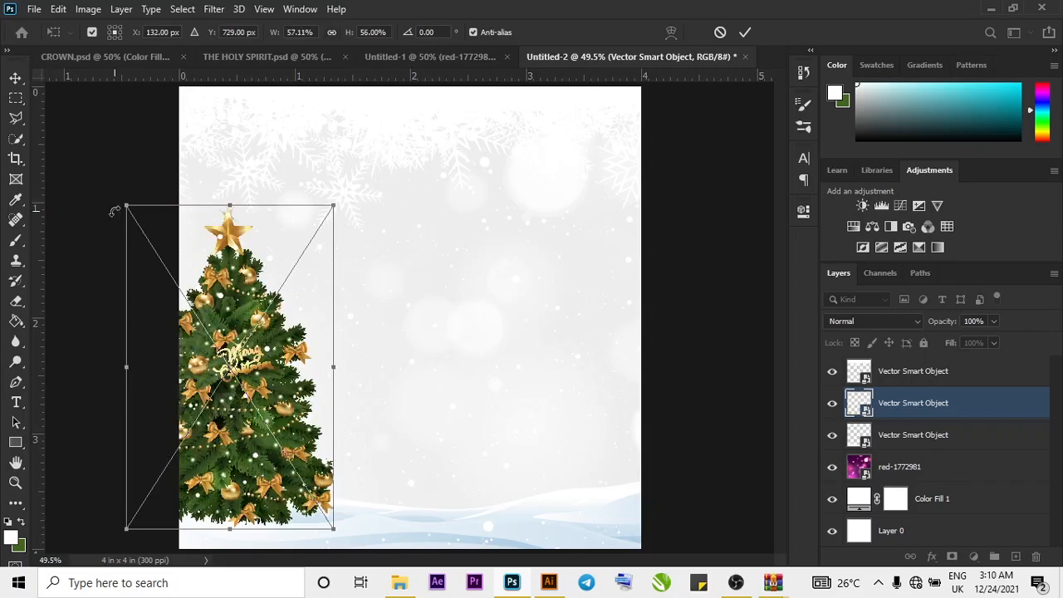
{"action": "left_click", "coordinate": [744, 33]}
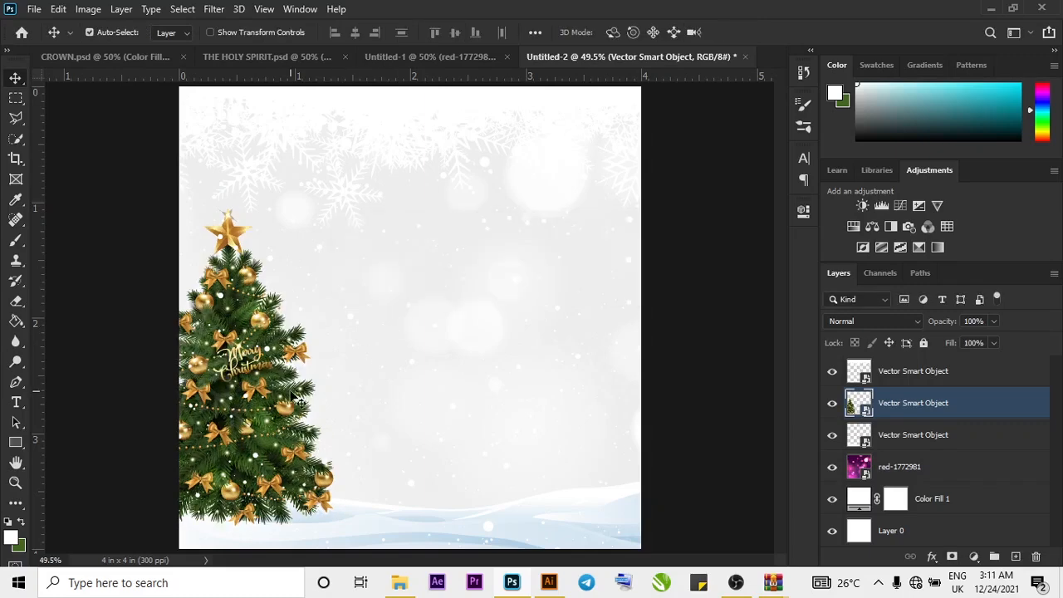
{"action": "left_click_drag", "start_coordinate": [264, 397], "coordinate": [267, 401]}
{"action": "left_click_drag", "start_coordinate": [266, 405], "coordinate": [258, 405]}
Start a text object on the empty background beside the tree and set its colour to green 416521.
{"action": "left_click", "coordinate": [16, 404]}
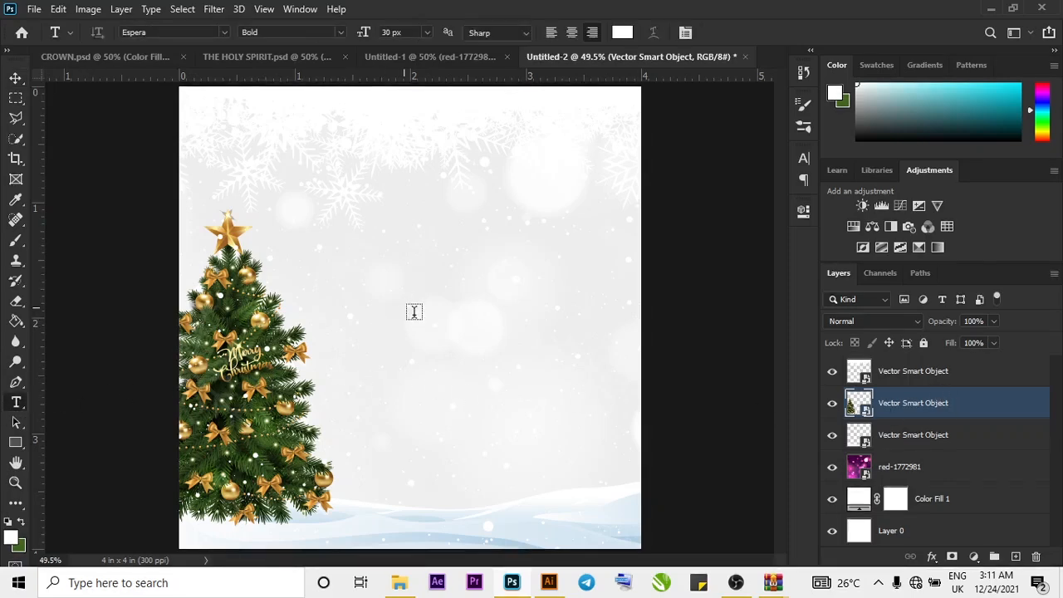
{"action": "left_click", "coordinate": [414, 312]}
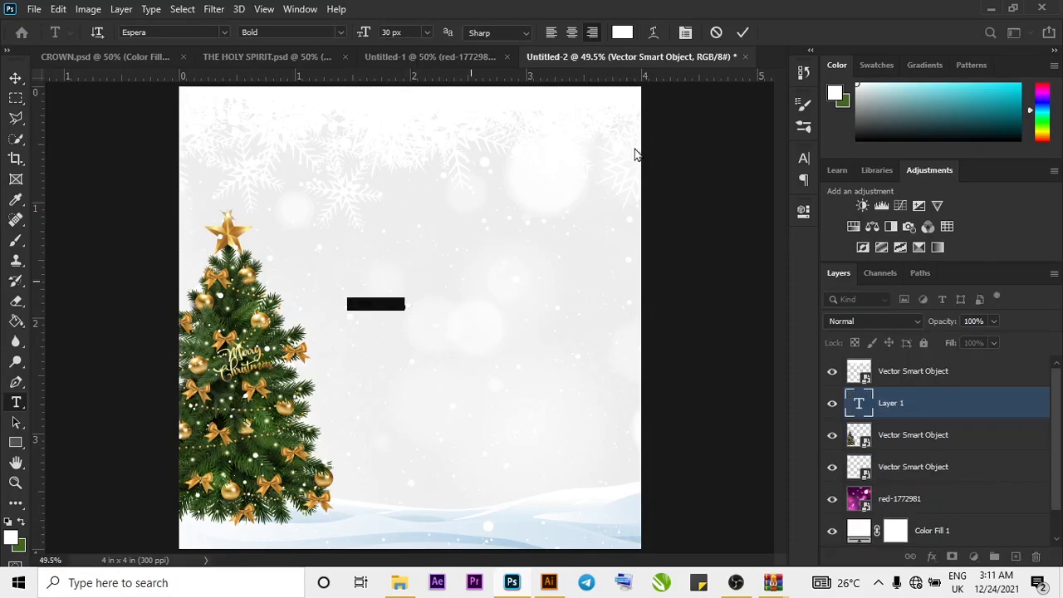
{"action": "left_click", "coordinate": [622, 32]}
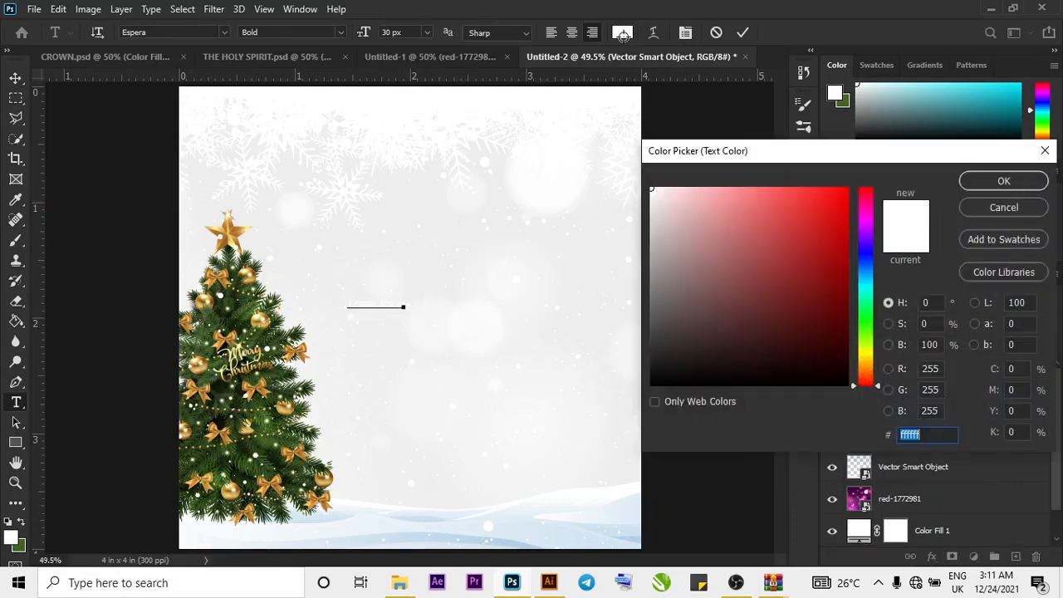
{"action": "type", "text": "416521"}
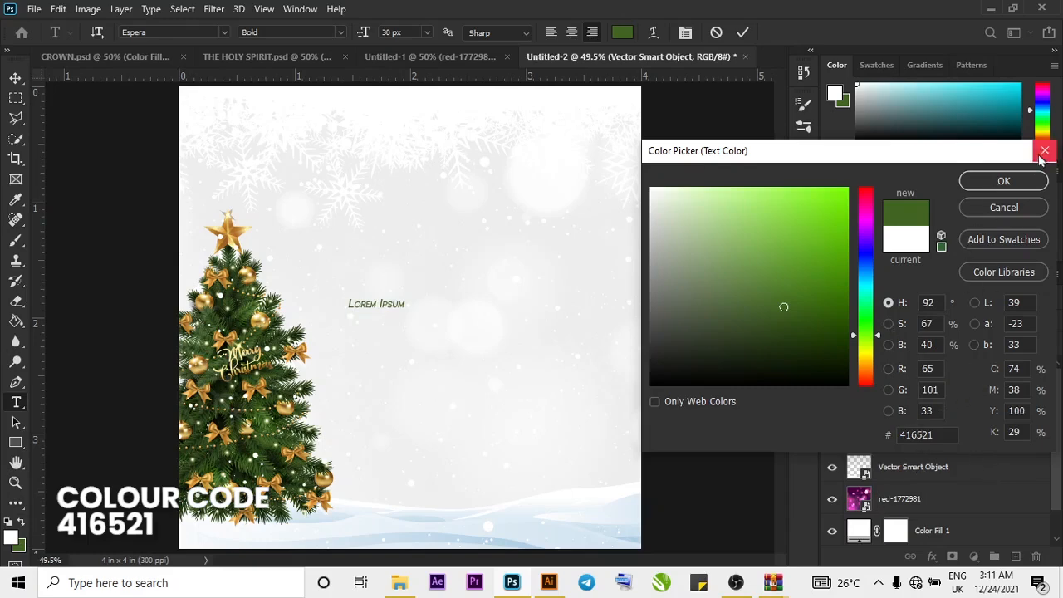
{"action": "left_click", "coordinate": [1008, 184]}
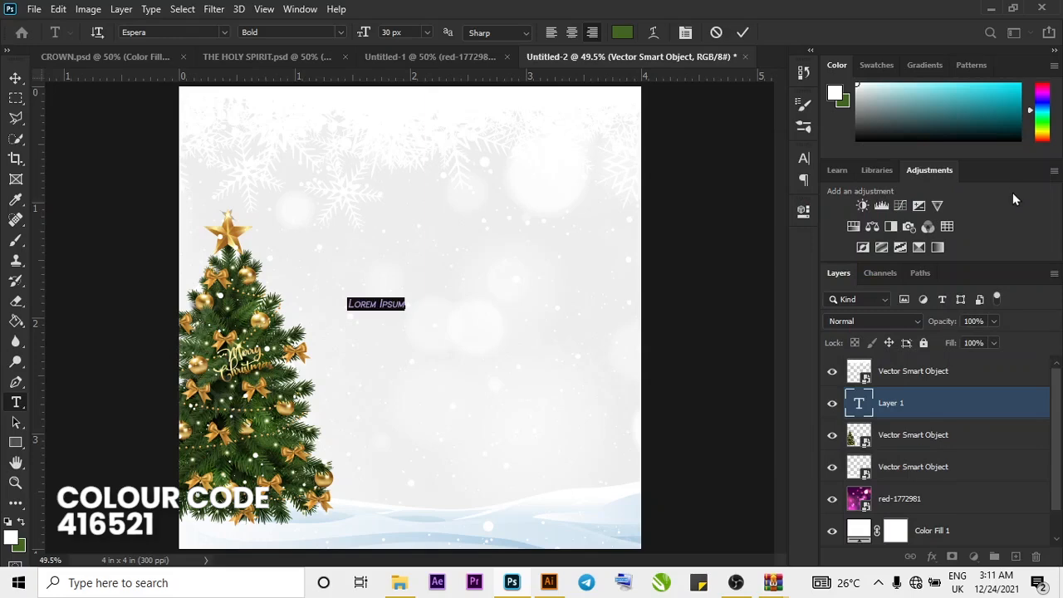
Replace the placeholder text with "Merry Chrismas" split over two lines.
{"action": "key", "text": "BackSpace"}
{"action": "type", "text": "Merr"}
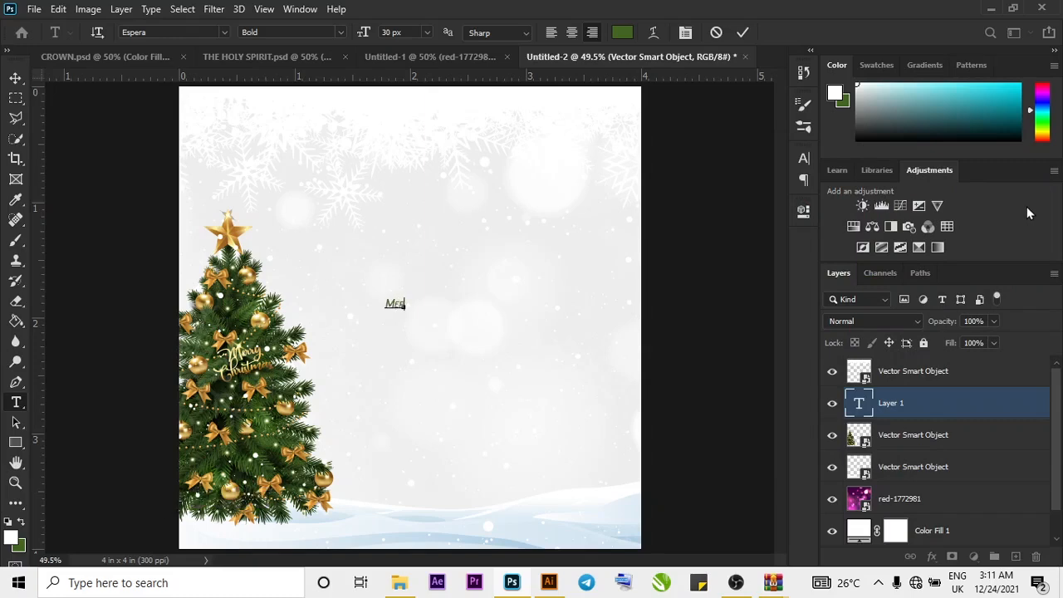
{"action": "type", "text": "y"}
{"action": "type", "text": "Chis"}
{"action": "key", "text": "BackSpace"}
{"action": "type", "text": "rismas"}
{"action": "left_click", "coordinate": [742, 32]}
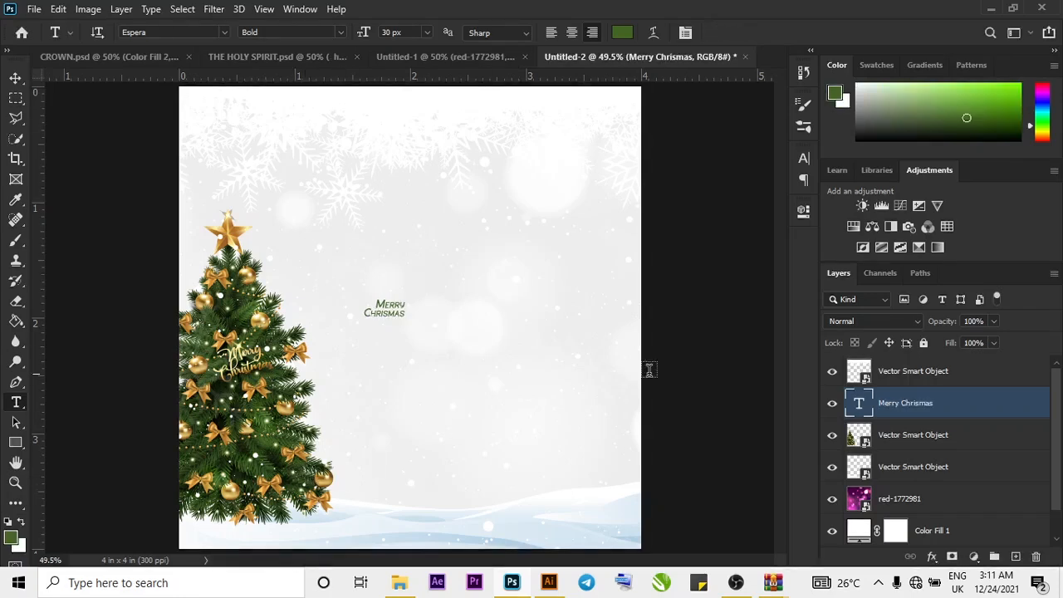
Set the greeting's font to White Dream PERSONAL USE ONLY Regular.
{"action": "left_click", "coordinate": [803, 158]}
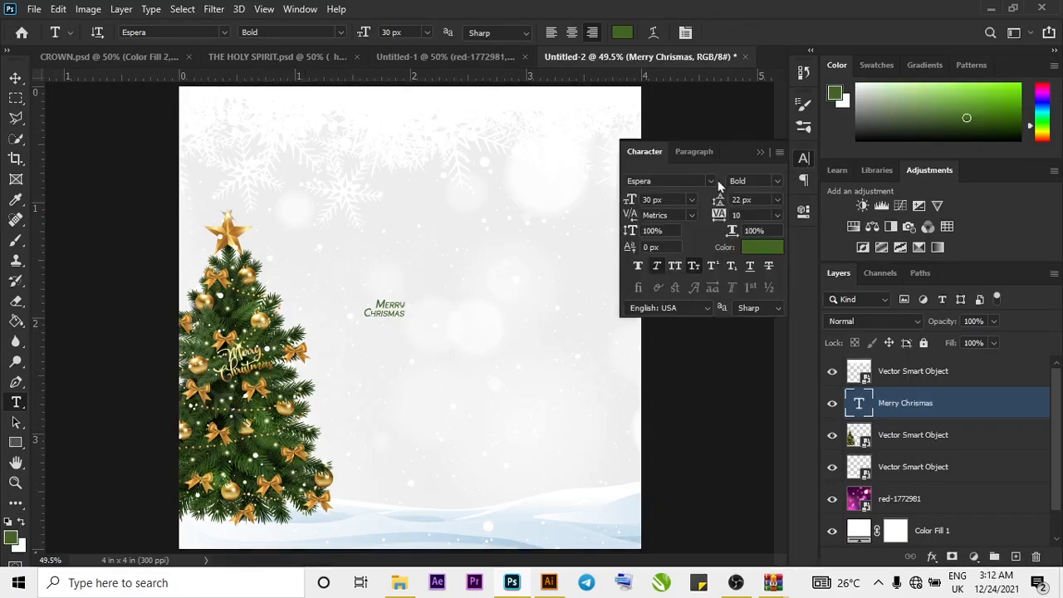
{"action": "left_click", "coordinate": [713, 180]}
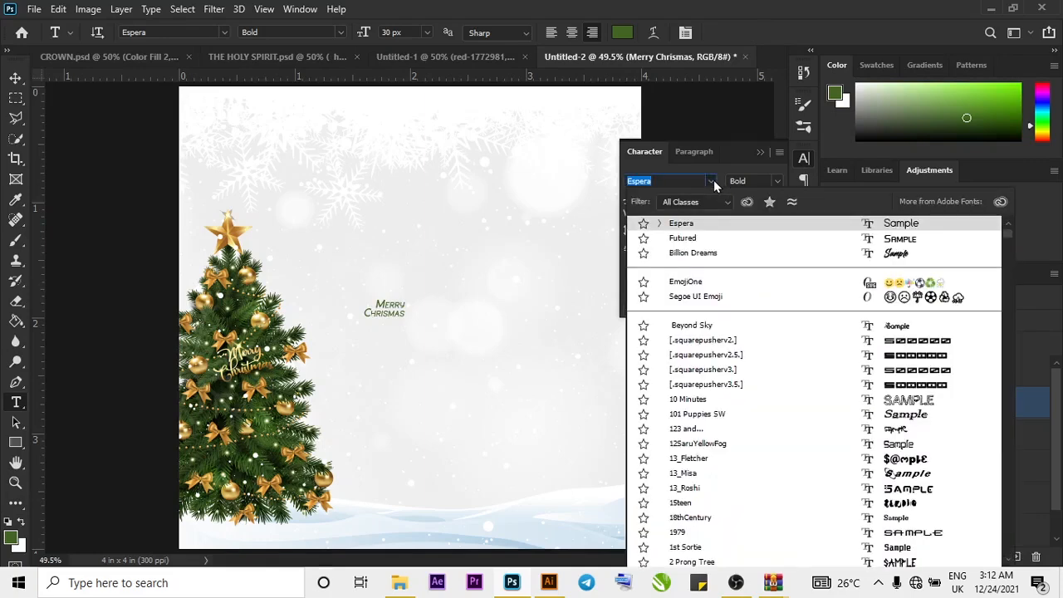
{"action": "scroll", "coordinate": [764, 253], "scroll_direction": "up", "scroll_amount": 3}
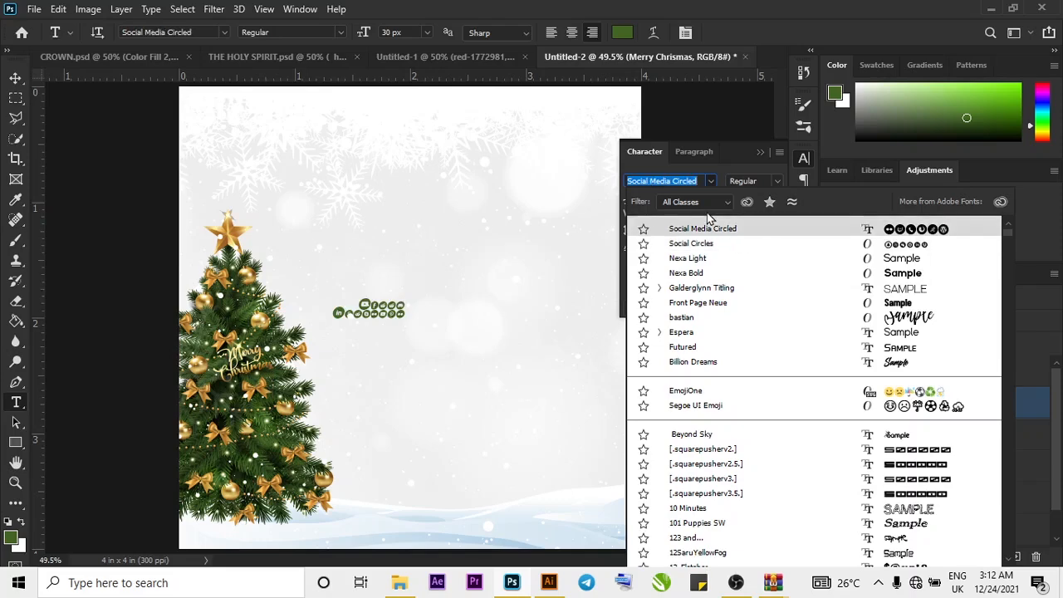
{"action": "key", "text": "BackSpace"}
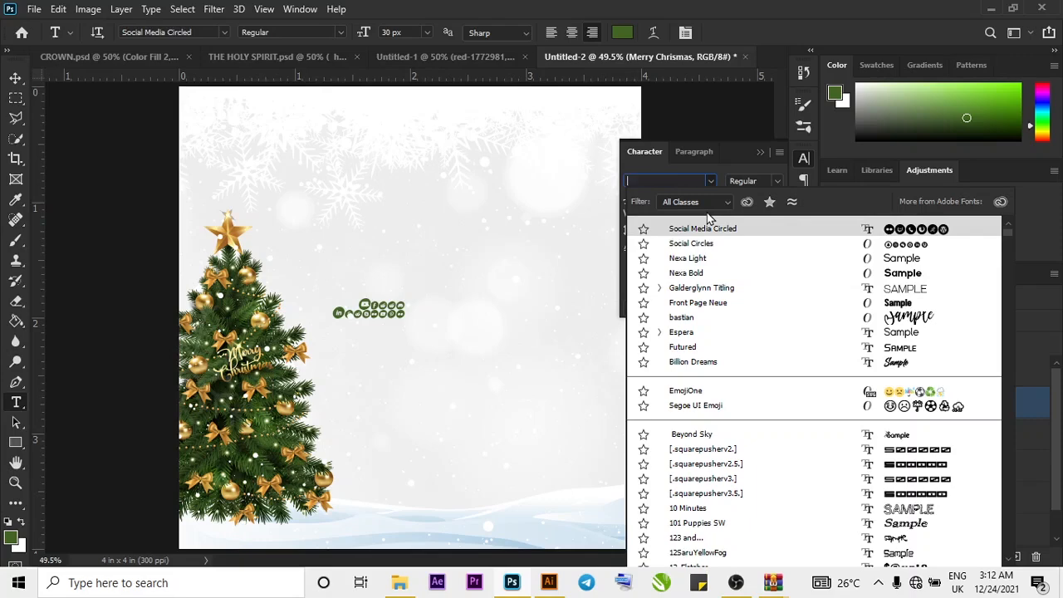
{"action": "type", "text": "whi"}
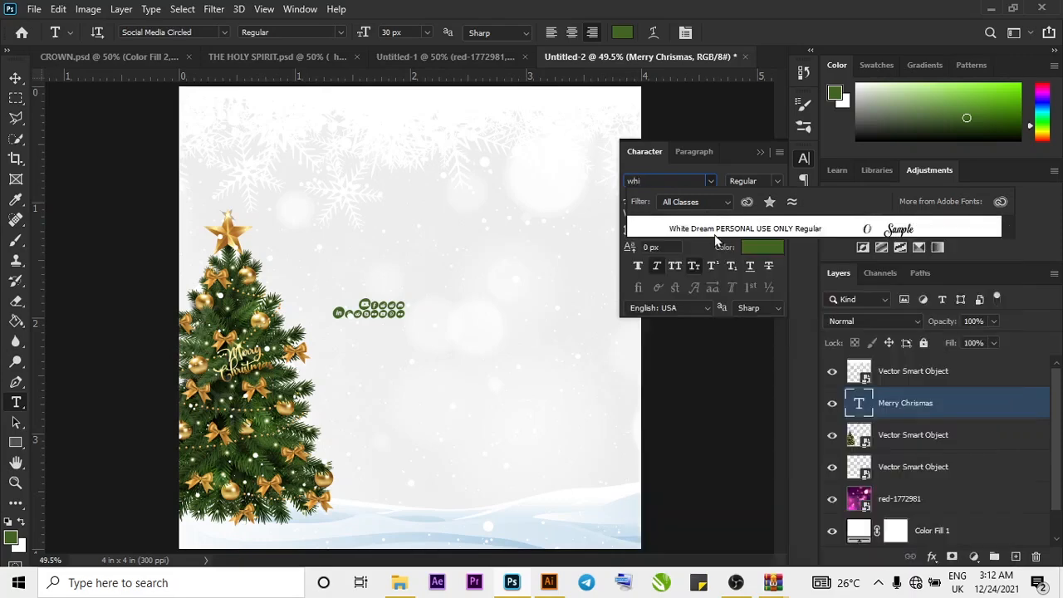
{"action": "key", "text": "Down"}
{"action": "key", "text": "Return"}
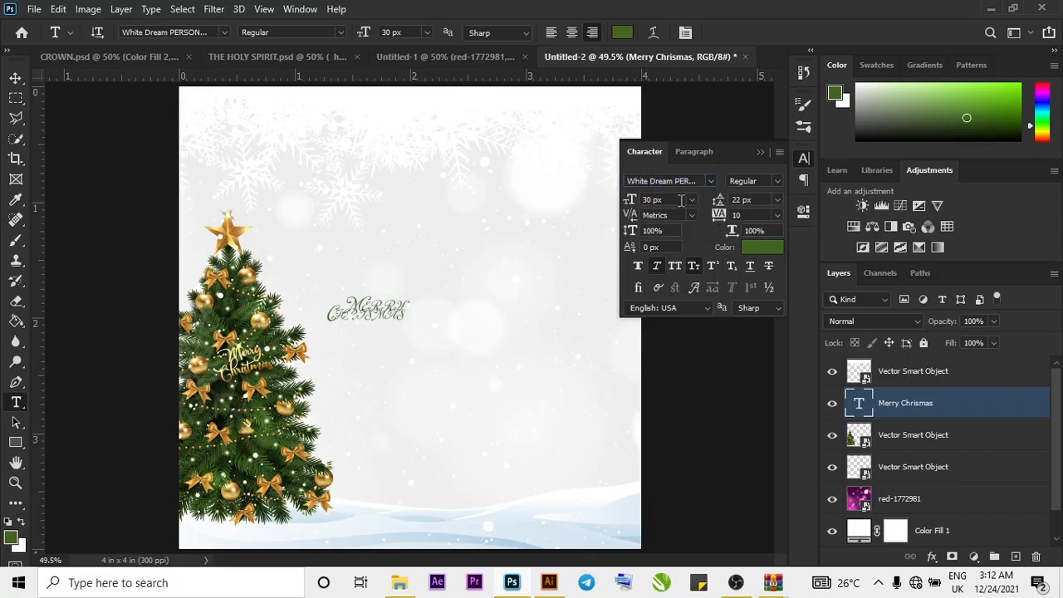
Set the greeting's font size to 180 px.
{"action": "left_click", "coordinate": [689, 200]}
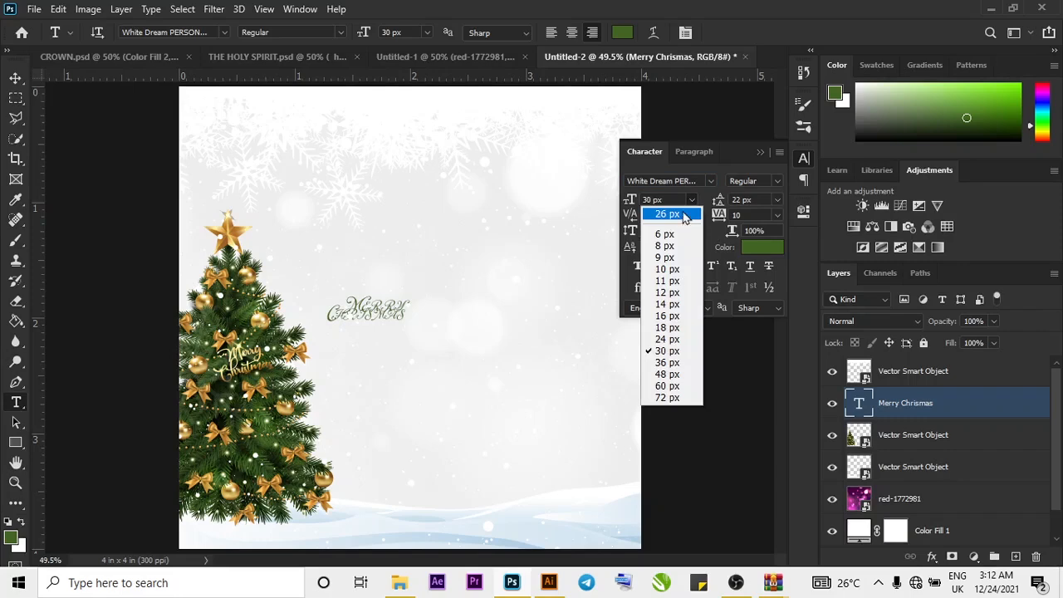
{"action": "left_click", "coordinate": [672, 199]}
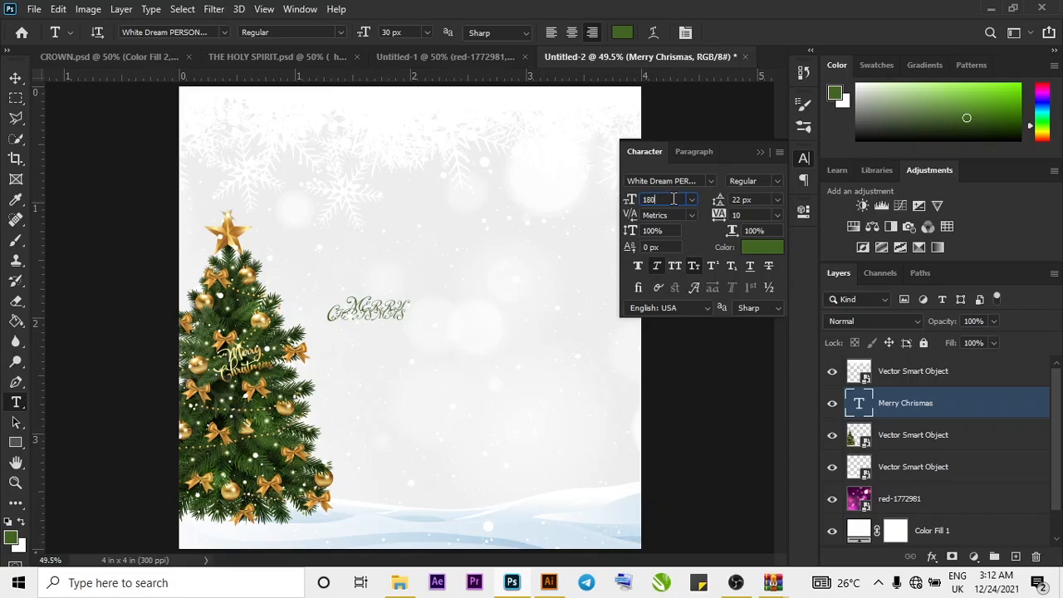
{"action": "key", "text": "Return"}
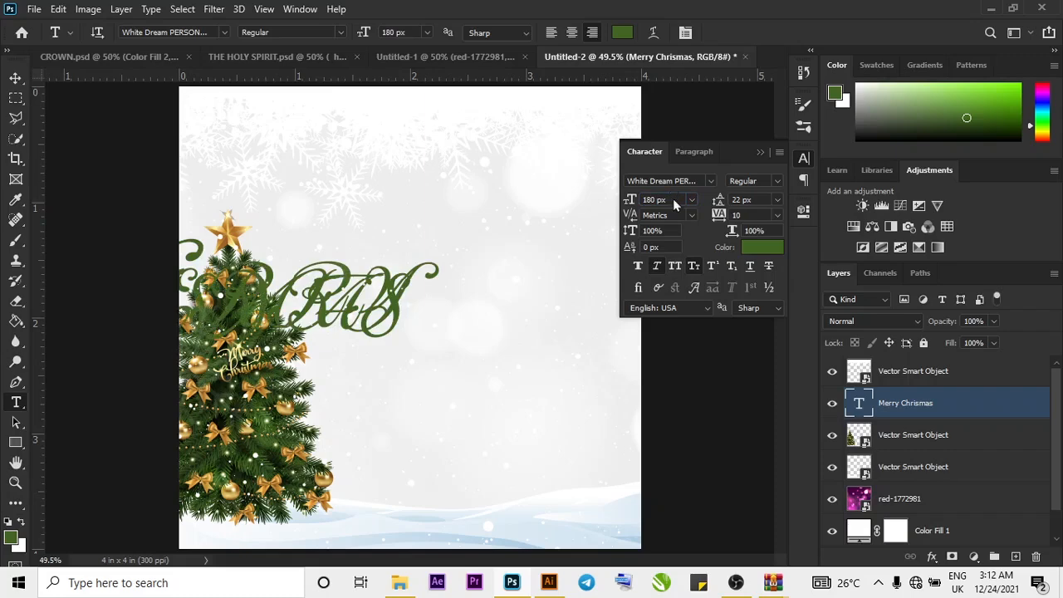
Set the greeting's leading to Auto and its tracking to 0.
{"action": "left_click", "coordinate": [776, 200]}
{"action": "left_click", "coordinate": [752, 213]}
{"action": "left_click", "coordinate": [776, 201]}
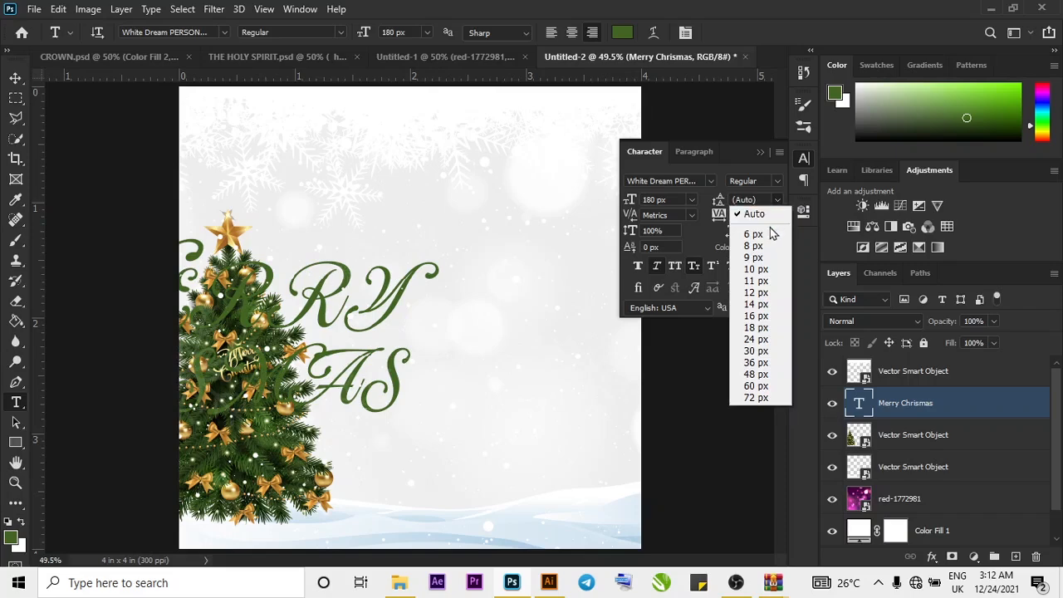
{"action": "left_click", "coordinate": [714, 243]}
{"action": "left_click", "coordinate": [777, 214]}
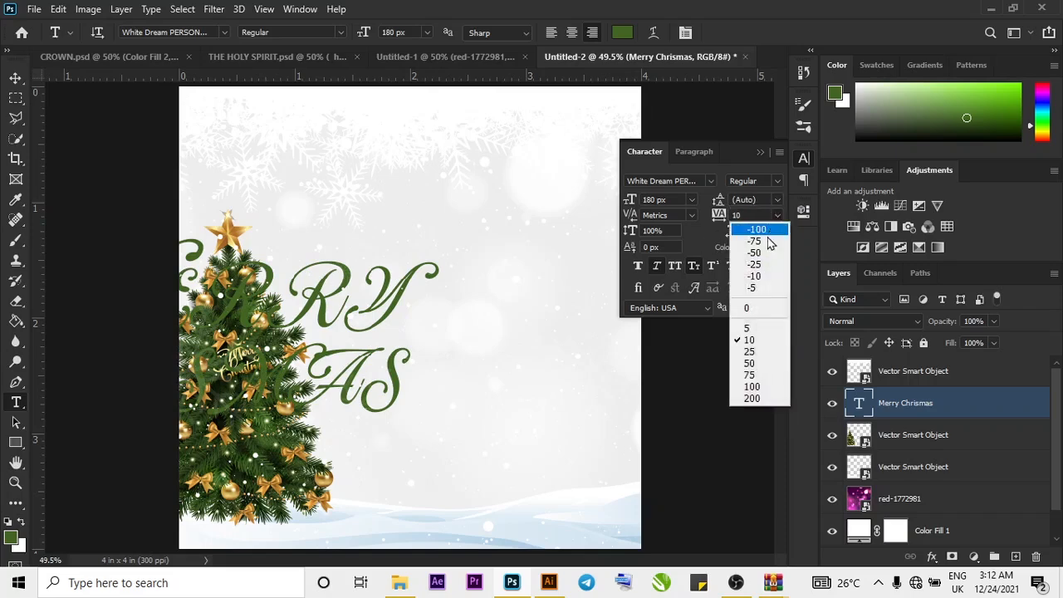
{"action": "left_click", "coordinate": [765, 308]}
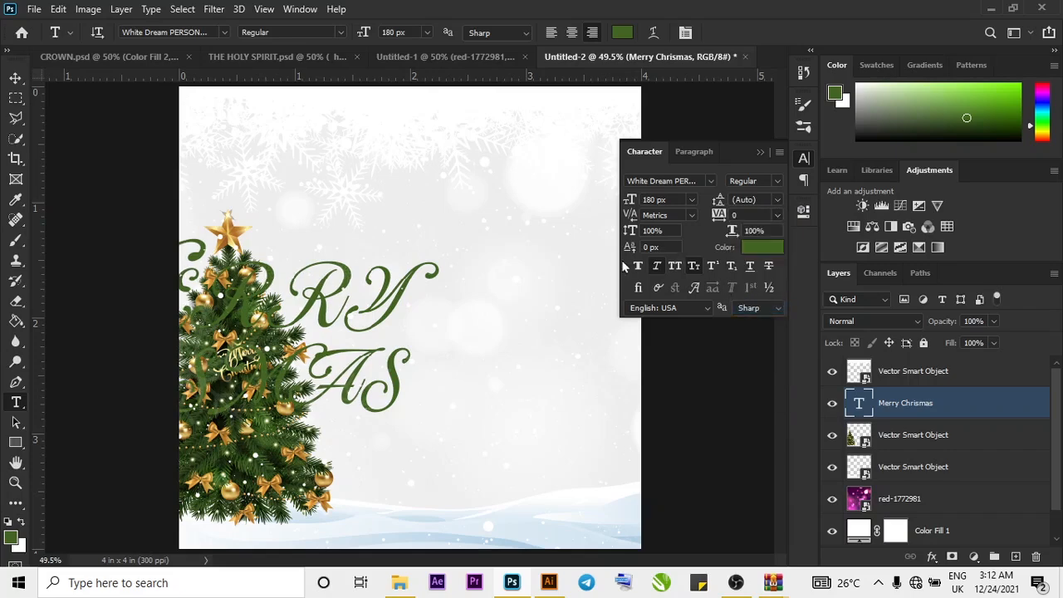
Move the greeting to the right of the tree and raise it so its first line starts beside the star.
{"action": "left_click", "coordinate": [14, 79]}
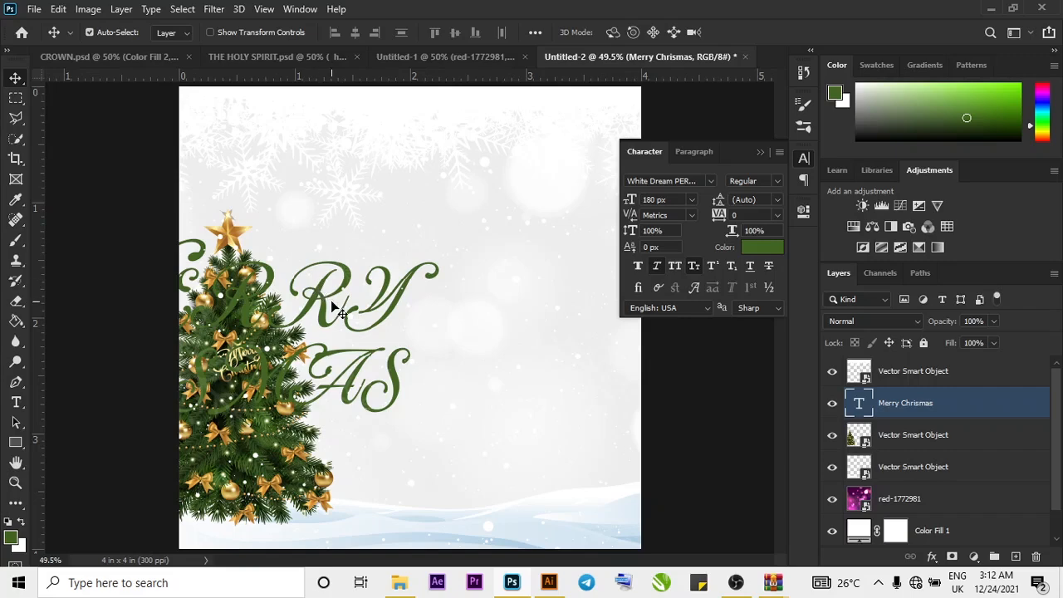
{"action": "left_click_drag", "start_coordinate": [314, 288], "coordinate": [566, 285]}
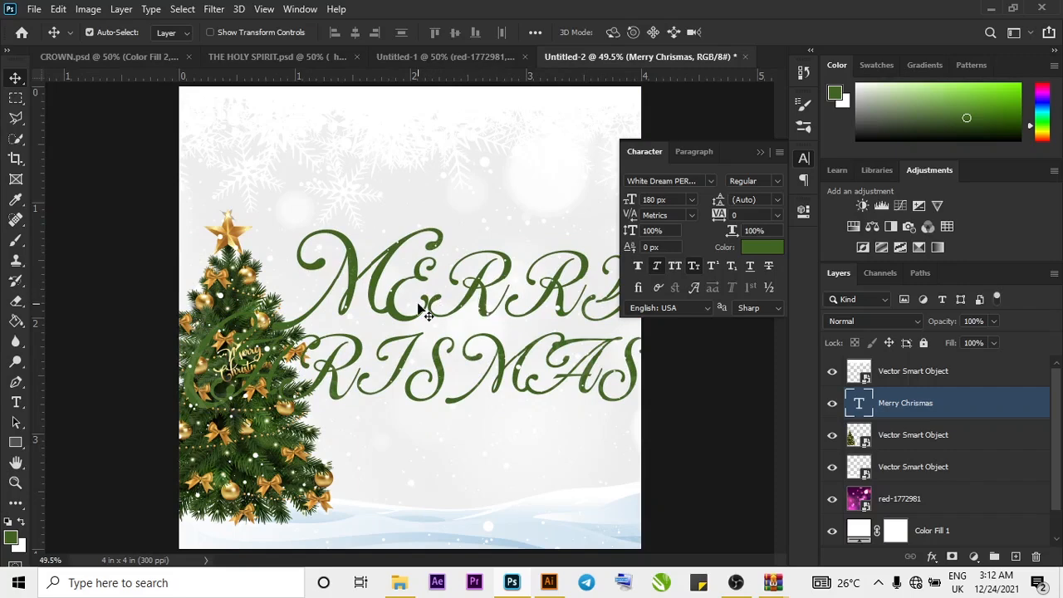
{"action": "left_click_drag", "start_coordinate": [423, 312], "coordinate": [420, 287]}
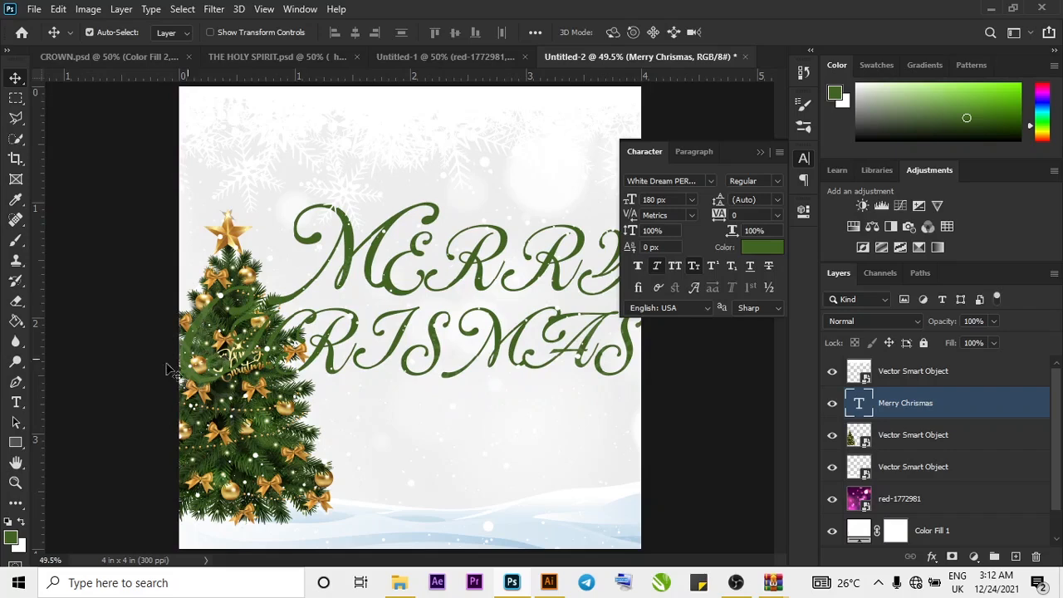
Cut the greeting's second line down to its initial letter "C".
{"action": "left_click", "coordinate": [16, 402]}
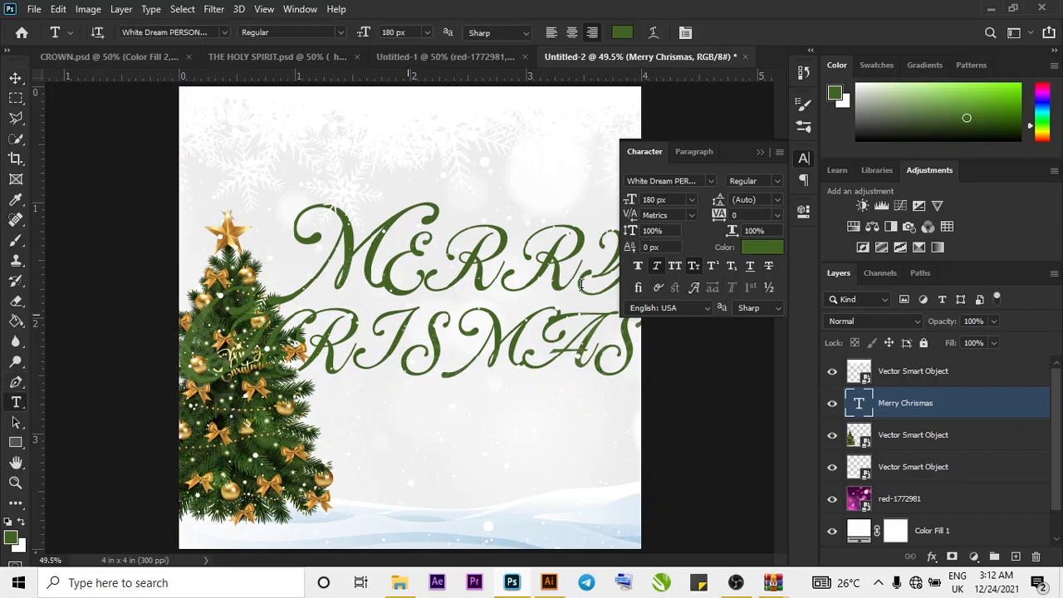
{"action": "left_click", "coordinate": [605, 338]}
{"action": "key", "text": "BackSpace"}
{"action": "key", "text": "BackSpace"}
{"action": "key", "text": "BackSpace"}
{"action": "key", "text": "BackSpace"}
{"action": "key", "text": "BackSpace"}
{"action": "key", "text": "BackSpace"}
{"action": "key", "text": "BackSpace"}
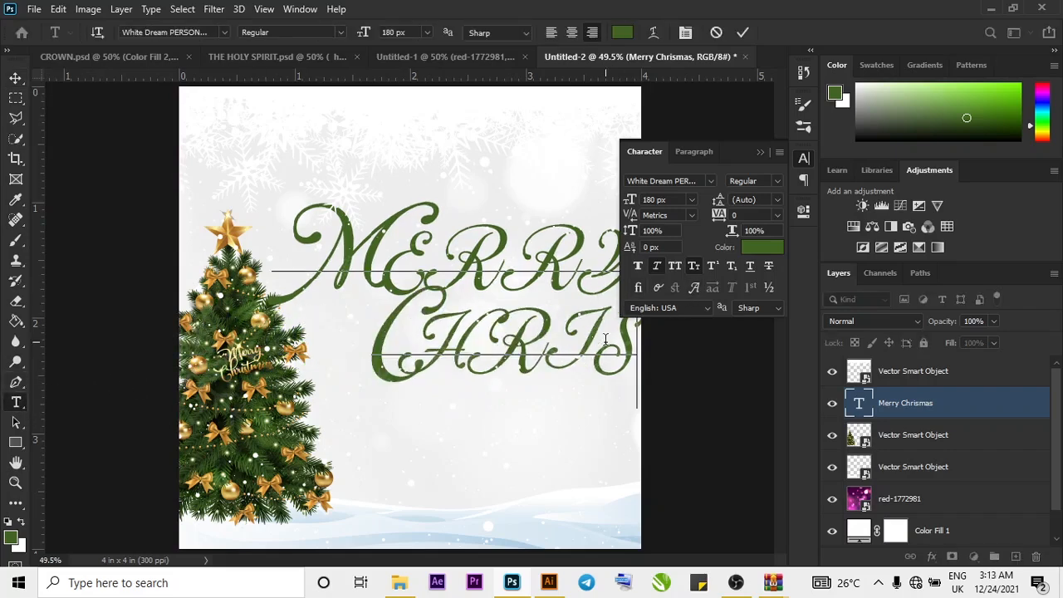
{"action": "key", "text": "BackSpace"}
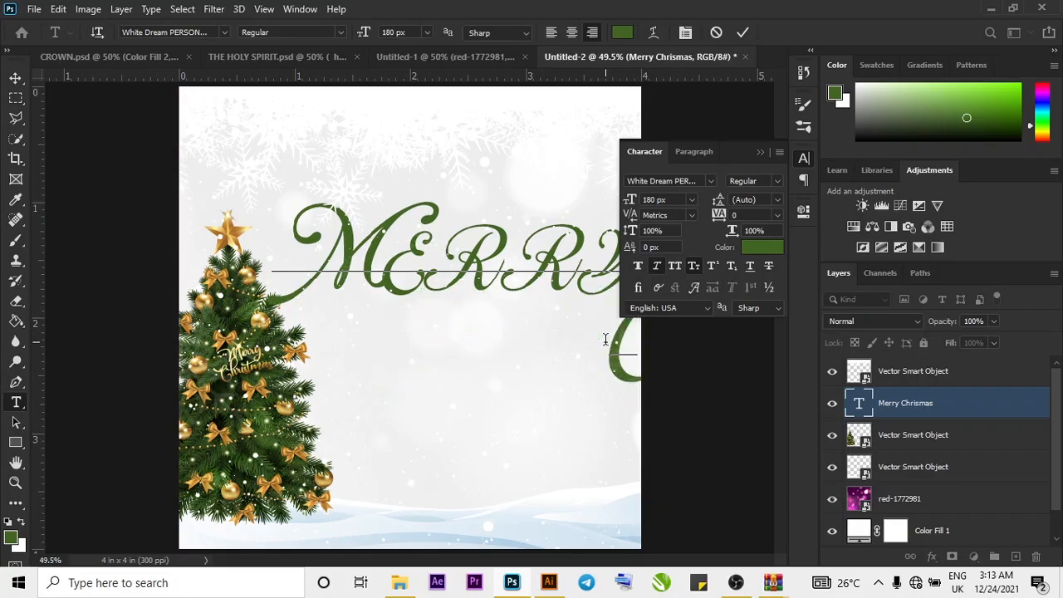
{"action": "type", "text": "A"}
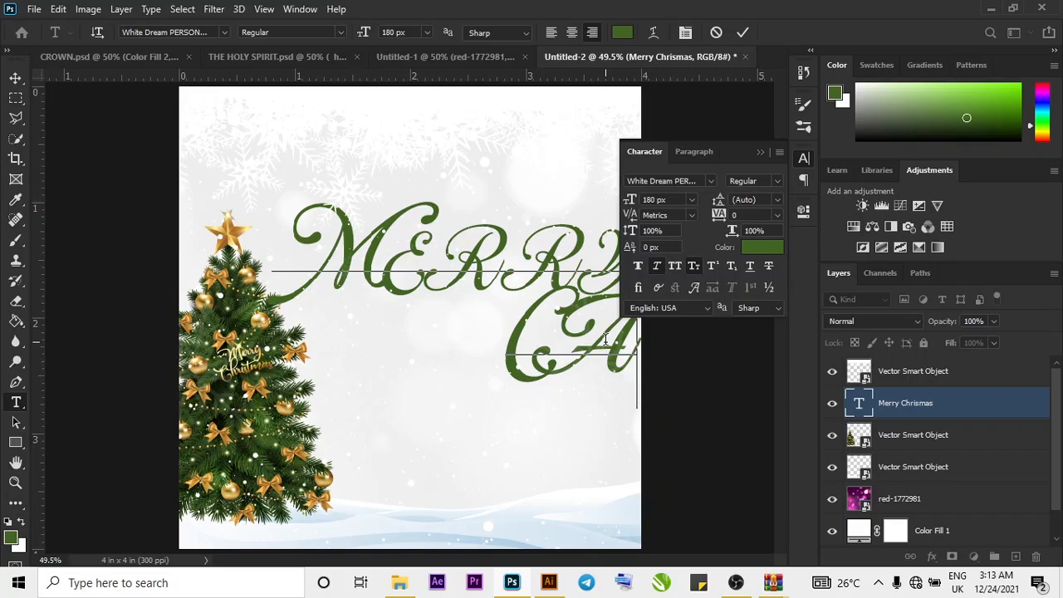
{"action": "key", "text": "BackSpace"}
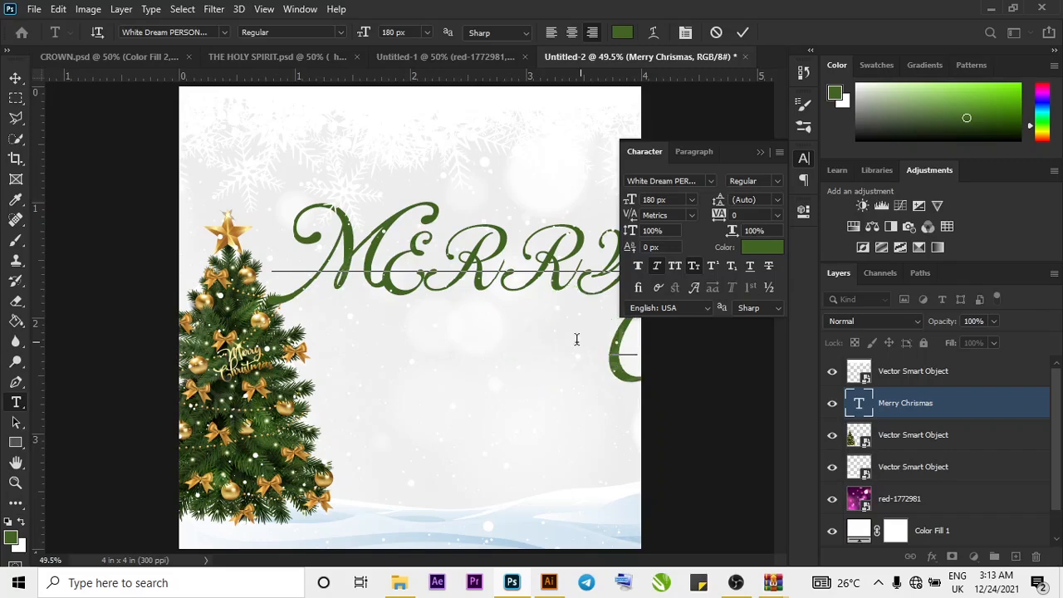
{"action": "left_click", "coordinate": [742, 32]}
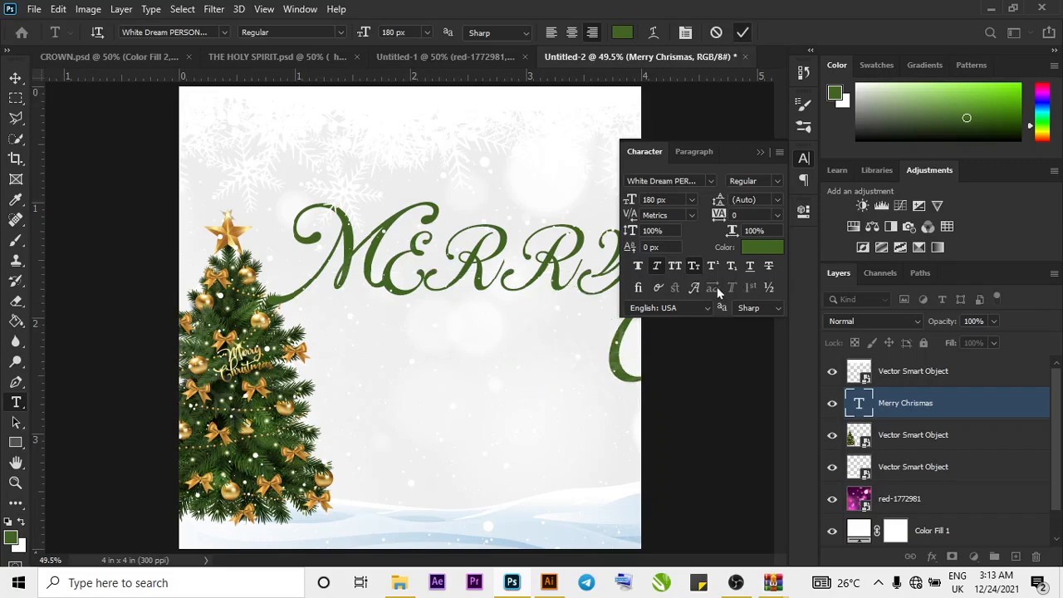
Undo the cut of the greeting's second line and turn off its Small Caps and Faux Italic styles.
{"action": "left_click", "coordinate": [759, 154]}
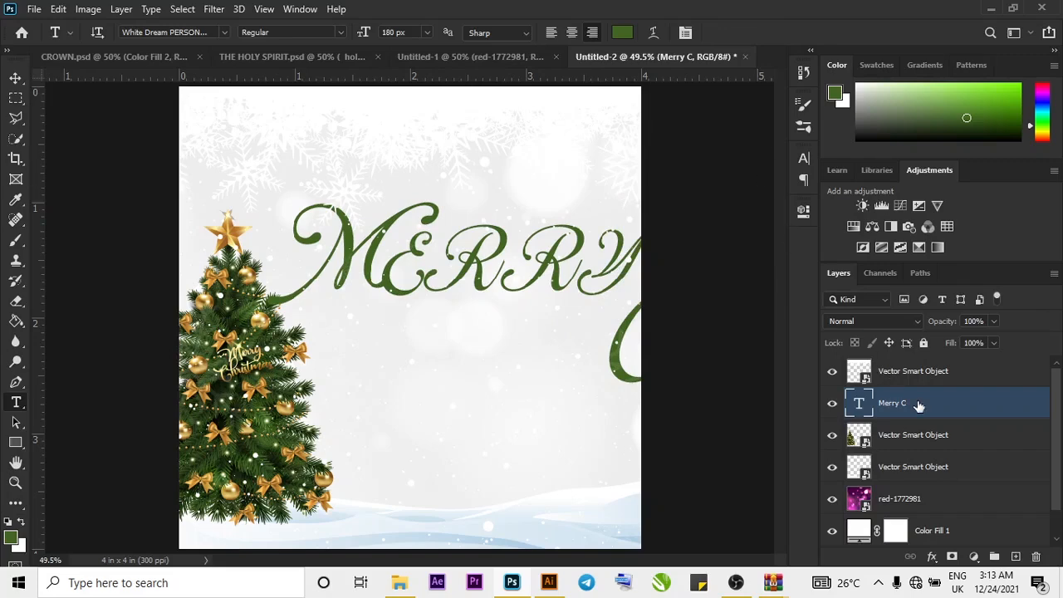
{"action": "key", "text": "ctrl+z"}
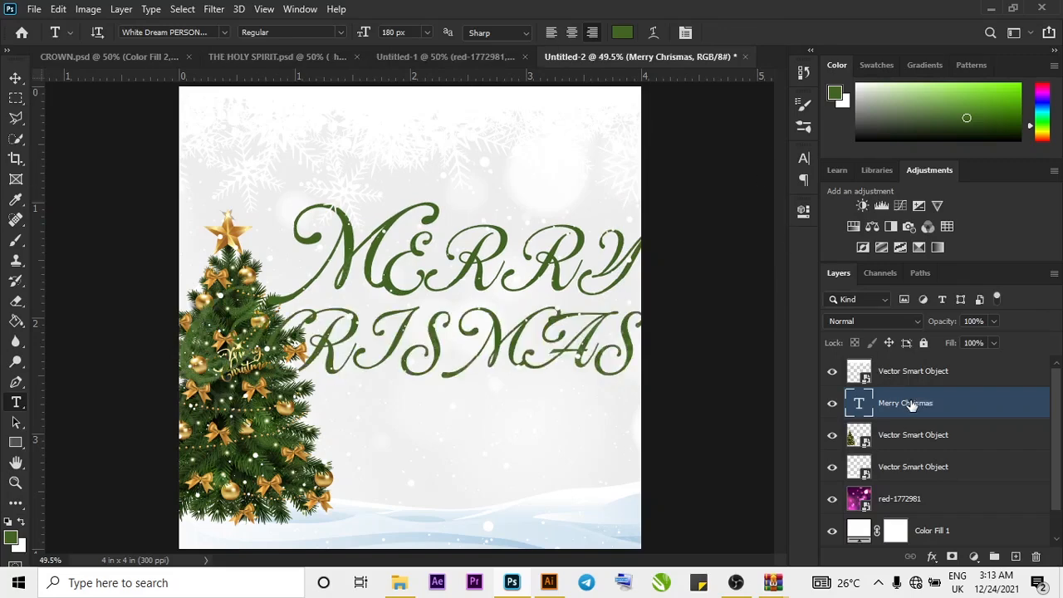
{"action": "left_click", "coordinate": [802, 158]}
{"action": "left_click", "coordinate": [693, 266]}
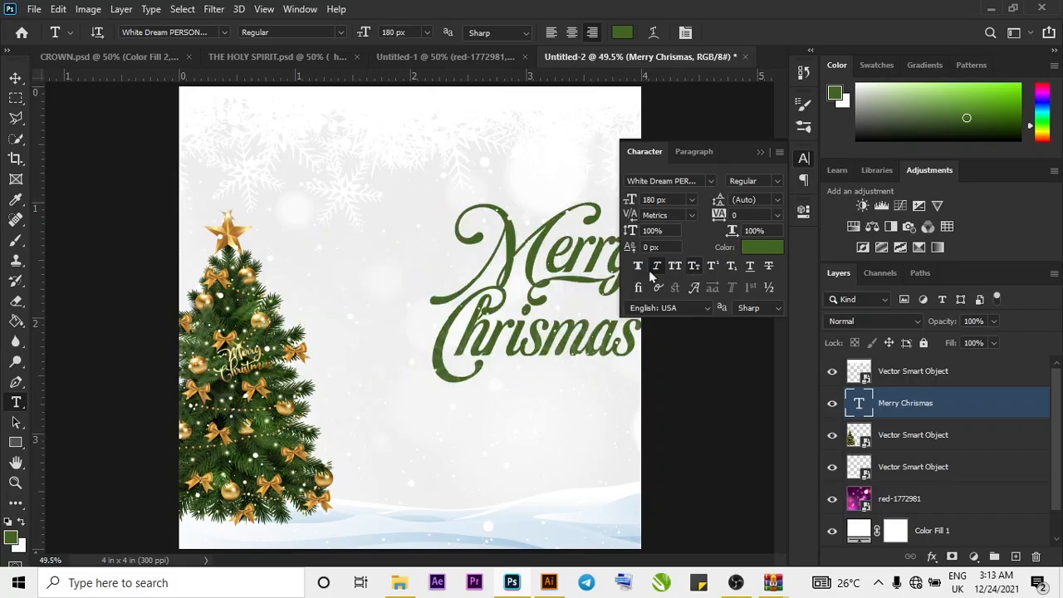
{"action": "left_click", "coordinate": [656, 271]}
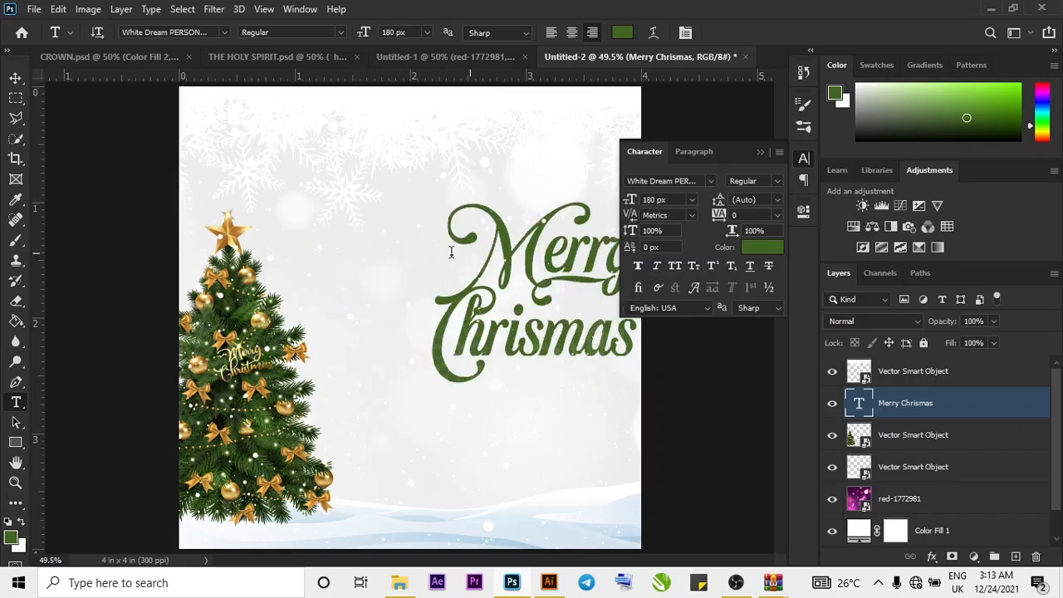
Move the greeting in from the canvas edge toward the tree and insert a space after its second line's "C".
{"action": "left_click", "coordinate": [15, 78]}
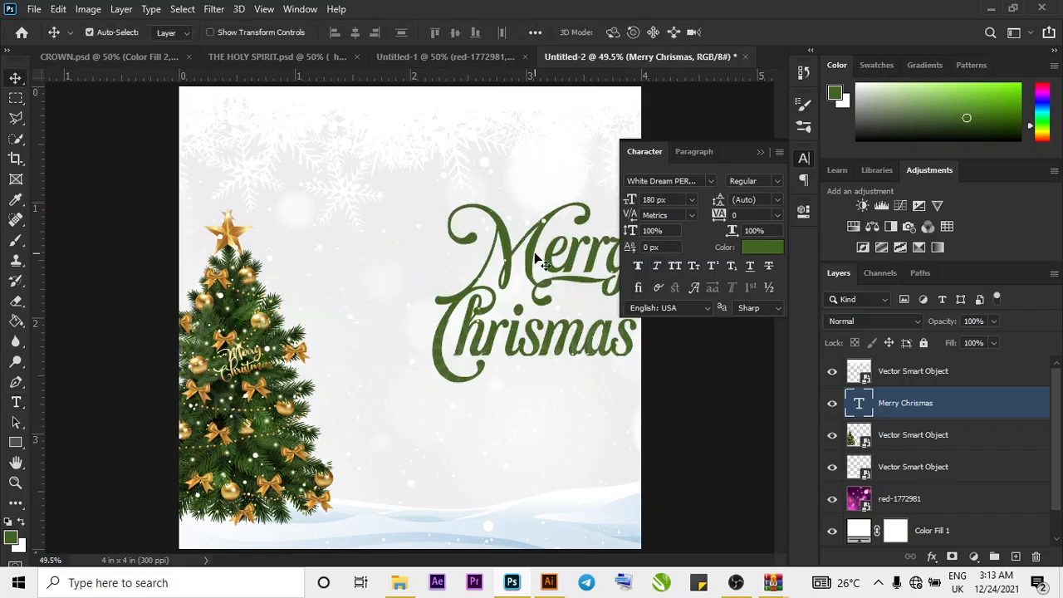
{"action": "left_click_drag", "start_coordinate": [540, 264], "coordinate": [470, 279]}
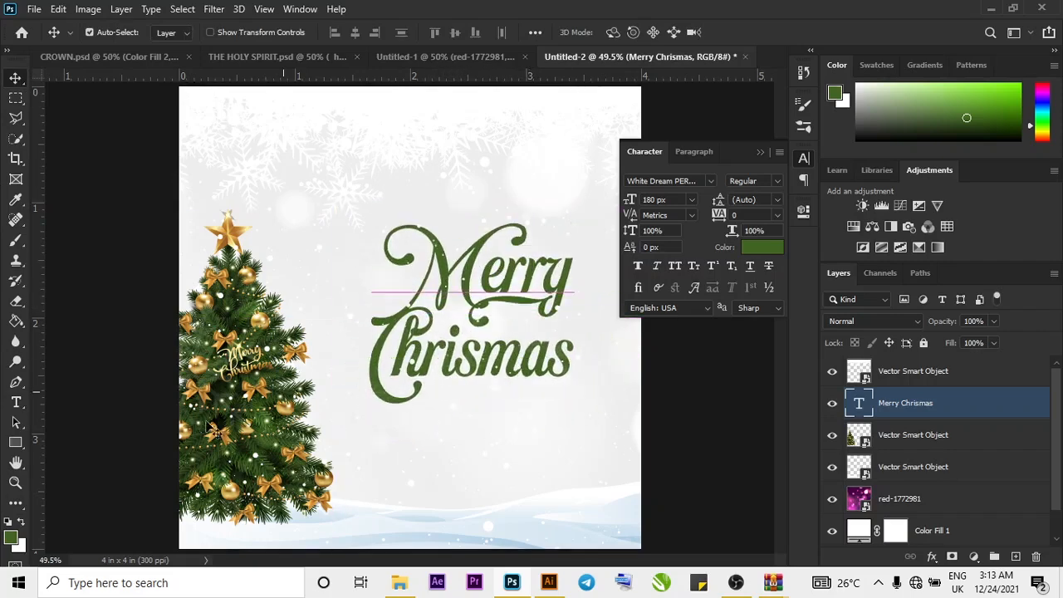
{"action": "left_click", "coordinate": [16, 401]}
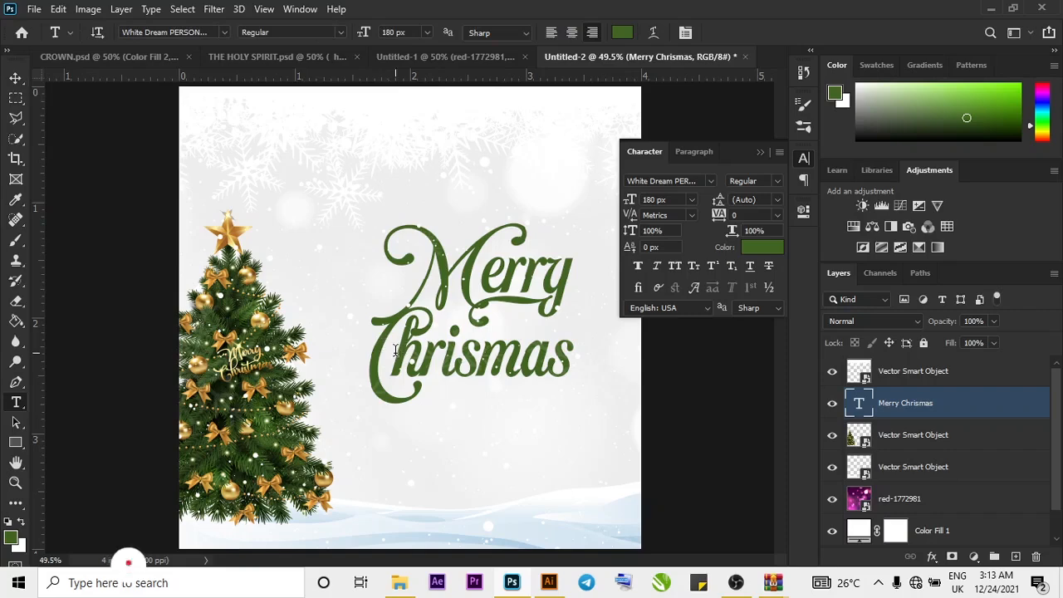
{"action": "left_click", "coordinate": [396, 349]}
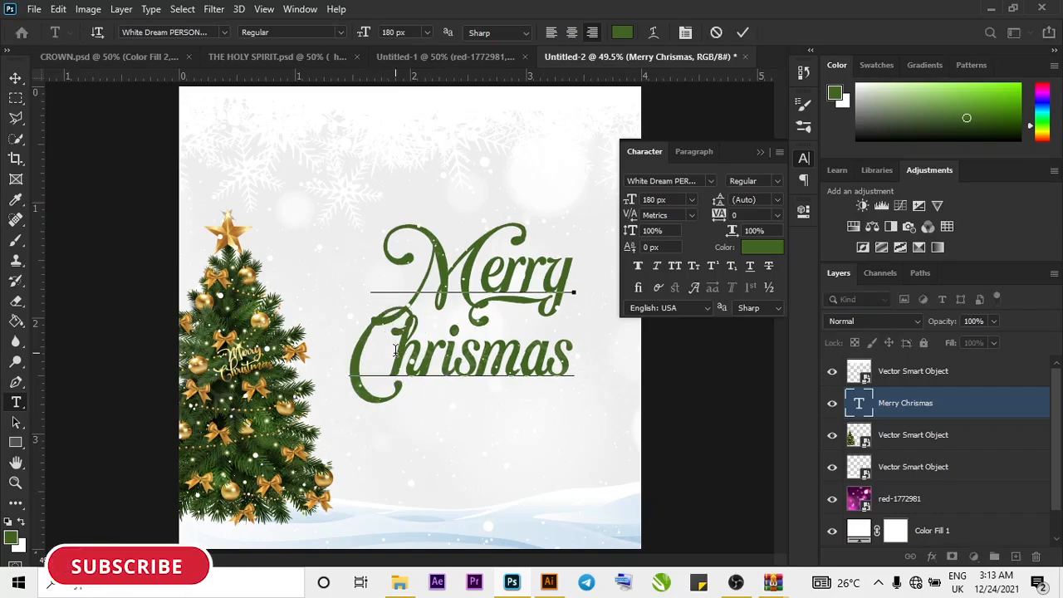
{"action": "left_click", "coordinate": [743, 32]}
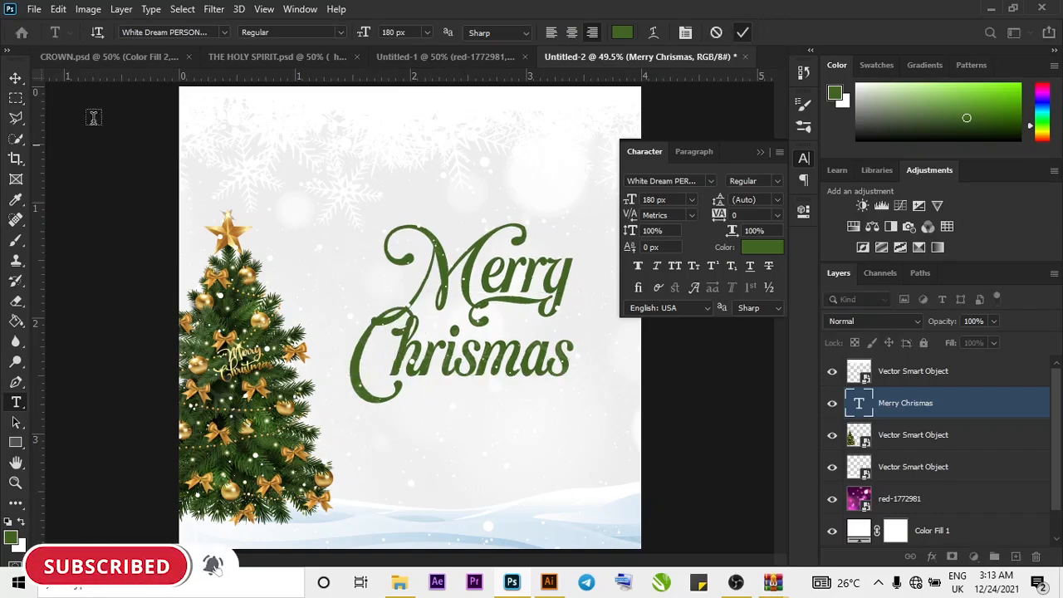
{"action": "left_click", "coordinate": [15, 78]}
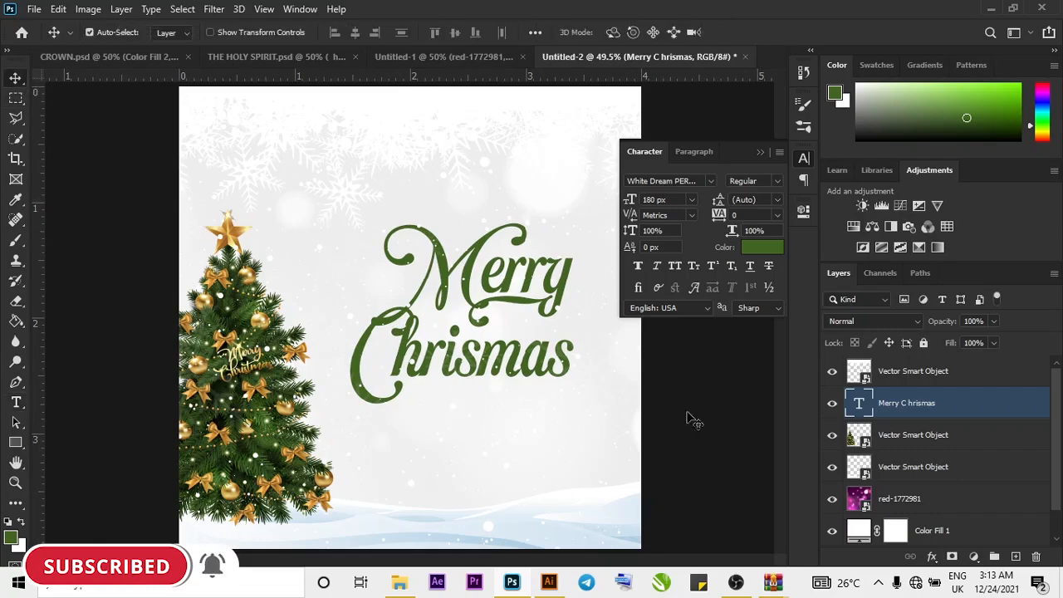
Add an 8 px outside Stroke in colour f2da88 at 100% opacity to the greeting.
{"action": "double_click", "coordinate": [960, 401]}
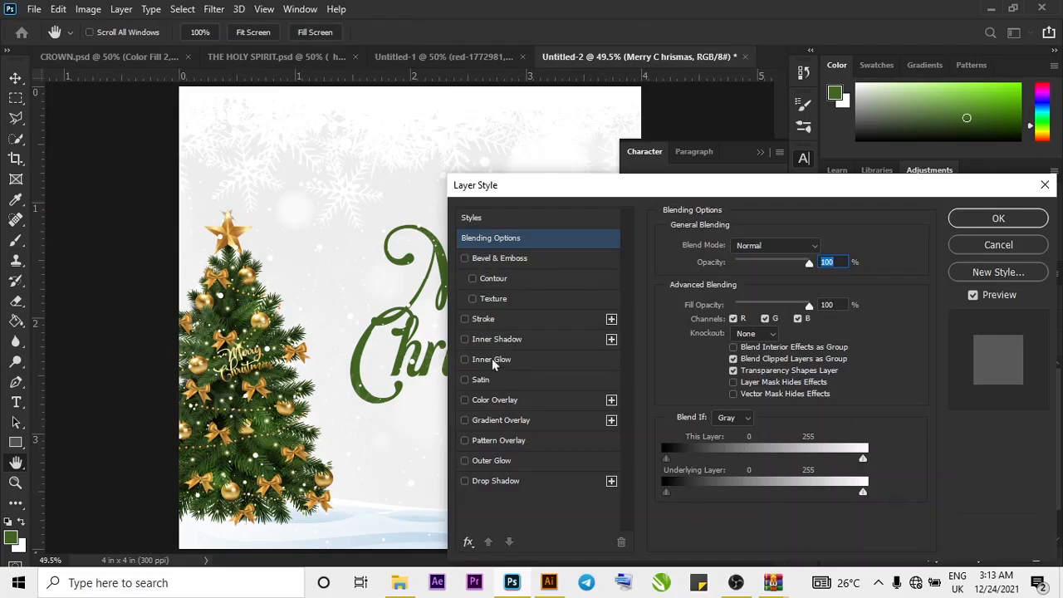
{"action": "left_click", "coordinate": [465, 318]}
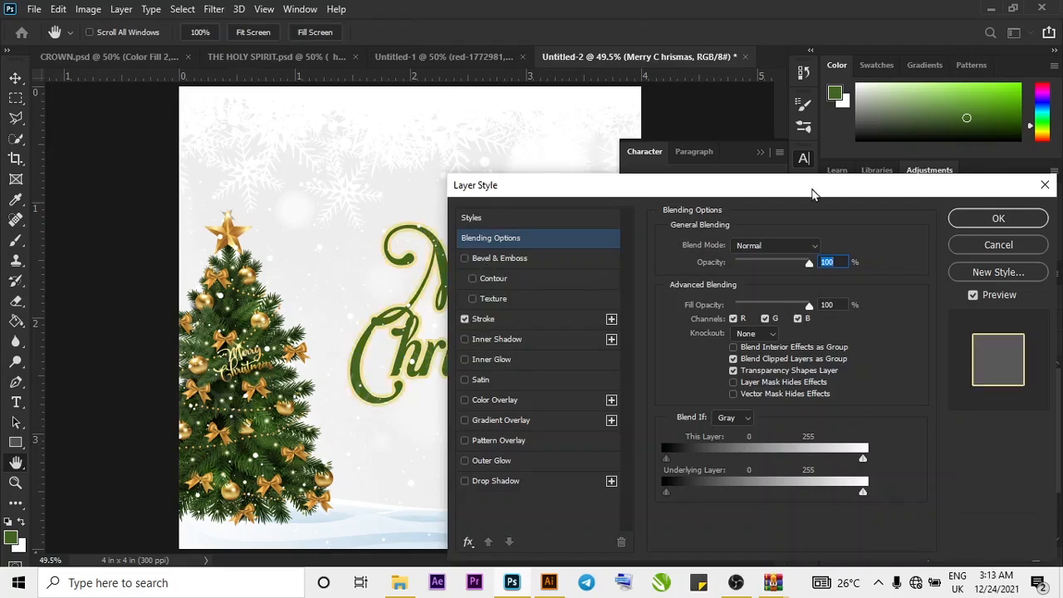
{"action": "mouse_move", "coordinate": [810, 185]}
{"action": "left_mouse_down"}
{"action": "mouse_move", "coordinate": [933, 140]}
{"action": "mouse_move", "coordinate": [952, 62]}
{"action": "left_mouse_up"}
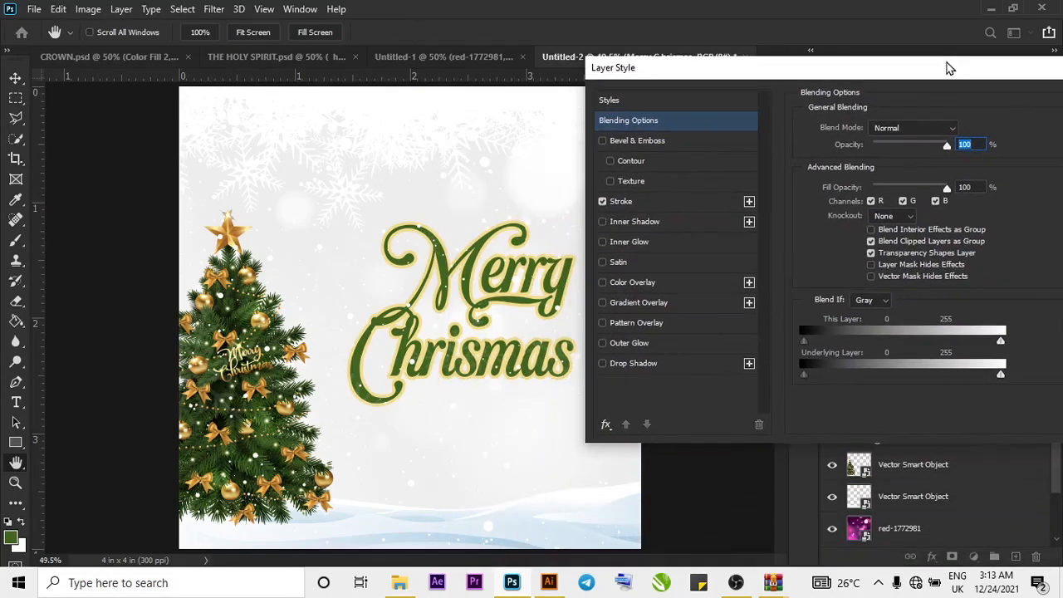
{"action": "left_click", "coordinate": [682, 205]}
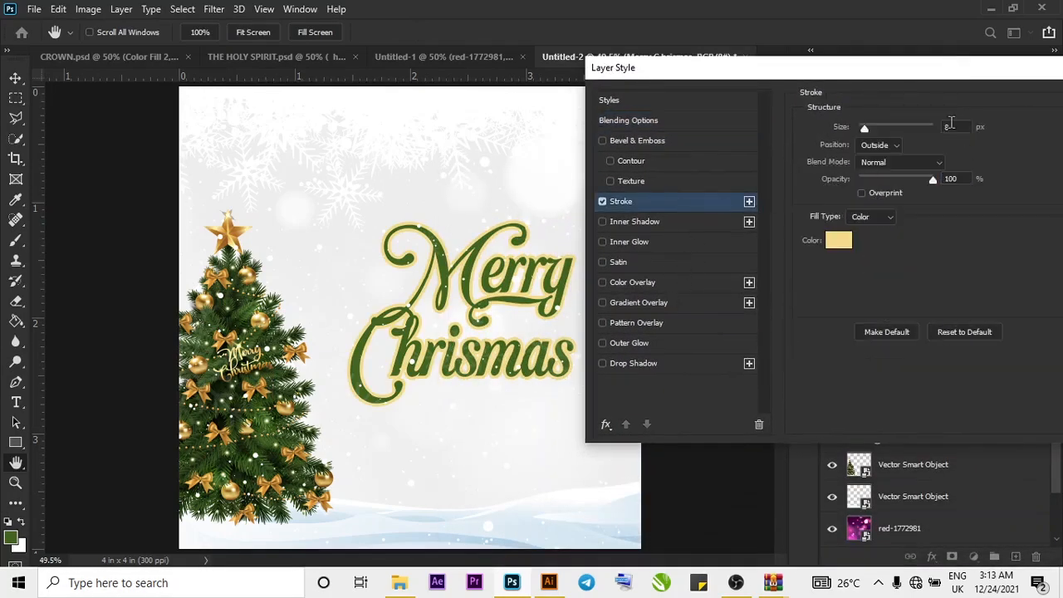
{"action": "left_click", "coordinate": [838, 240]}
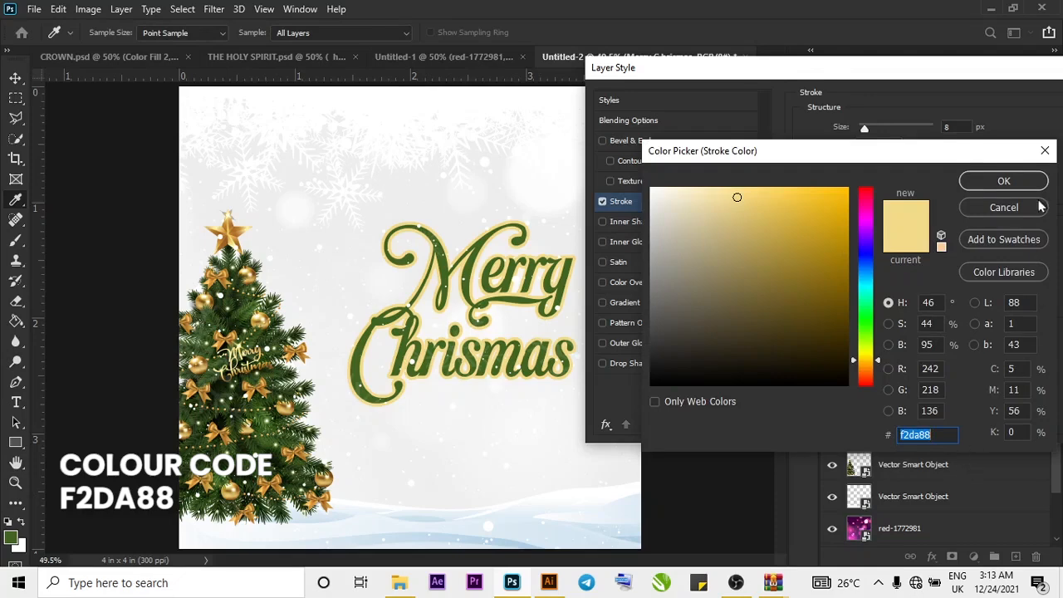
{"action": "left_click", "coordinate": [1019, 181]}
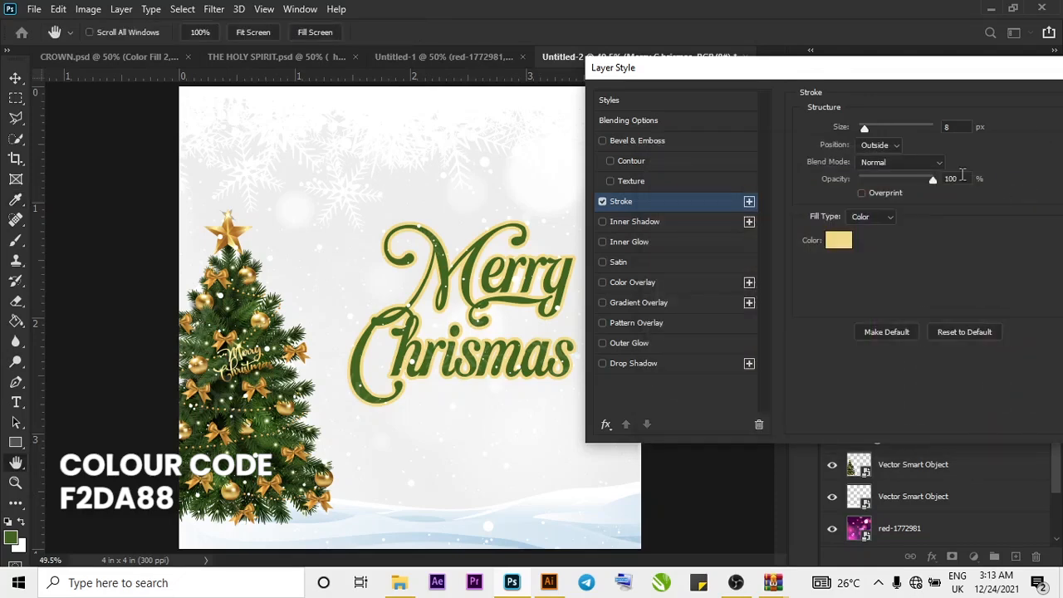
Add a black Drop Shadow to the greeting: Normal, 23% opacity, 90° angle, 15 px distance, 5% spread, 5 px size, linear contour.
{"action": "left_click", "coordinate": [602, 365]}
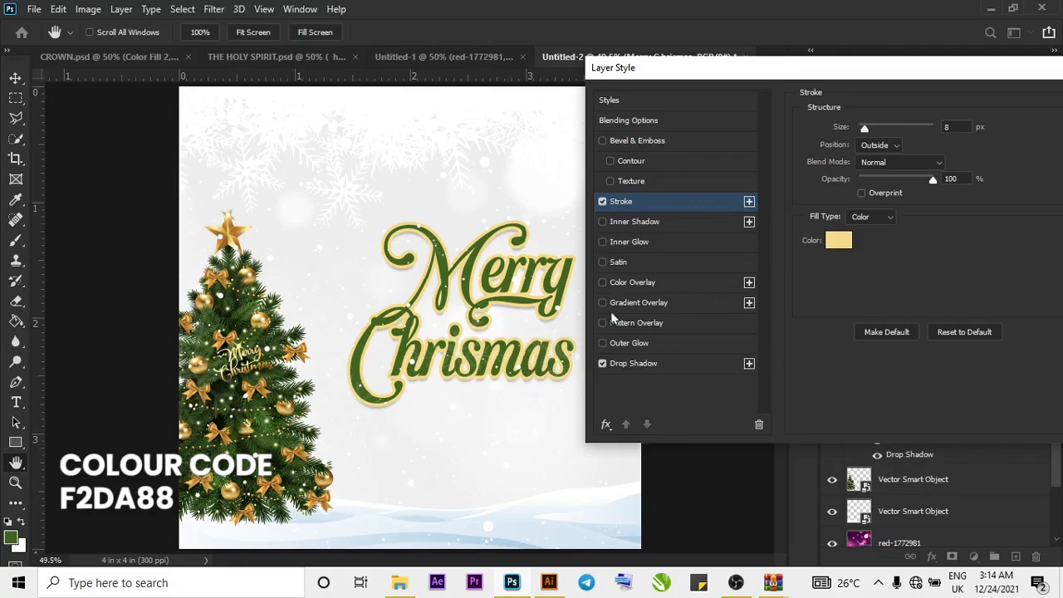
{"action": "left_click", "coordinate": [668, 359]}
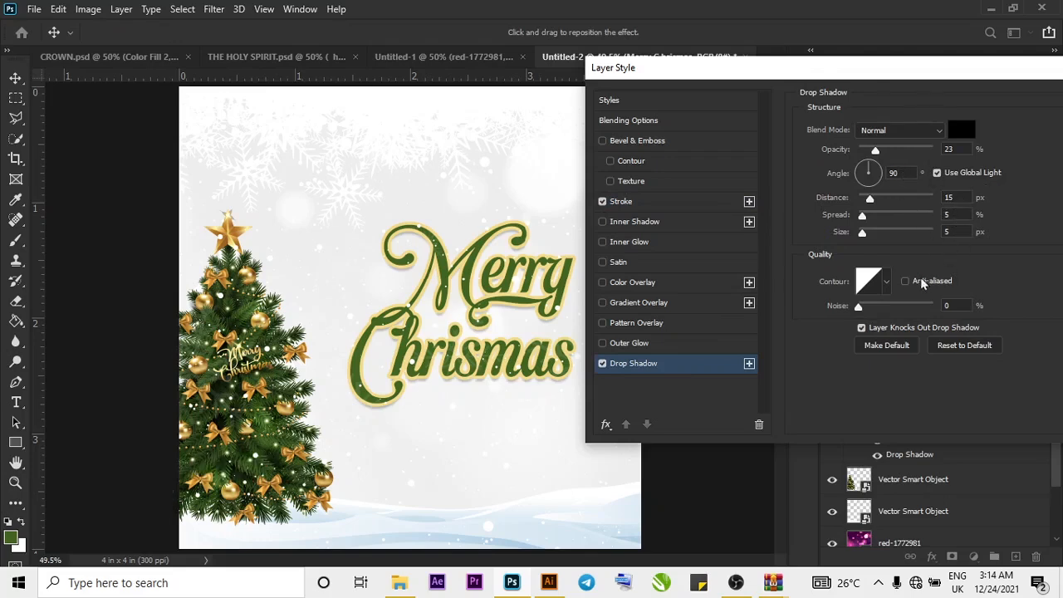
{"action": "left_click", "coordinate": [884, 283]}
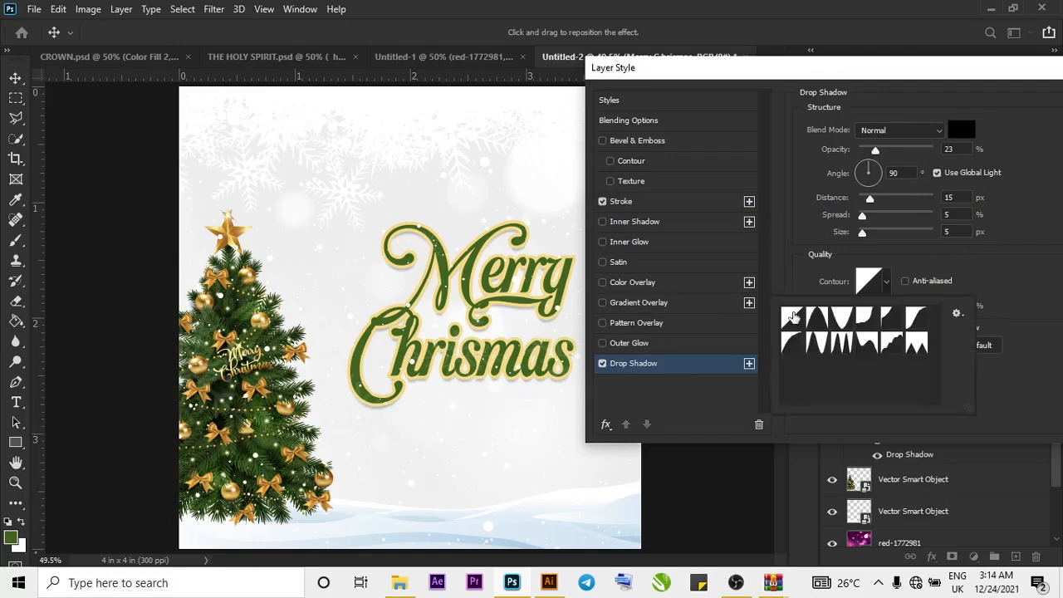
{"action": "left_click", "coordinate": [979, 284]}
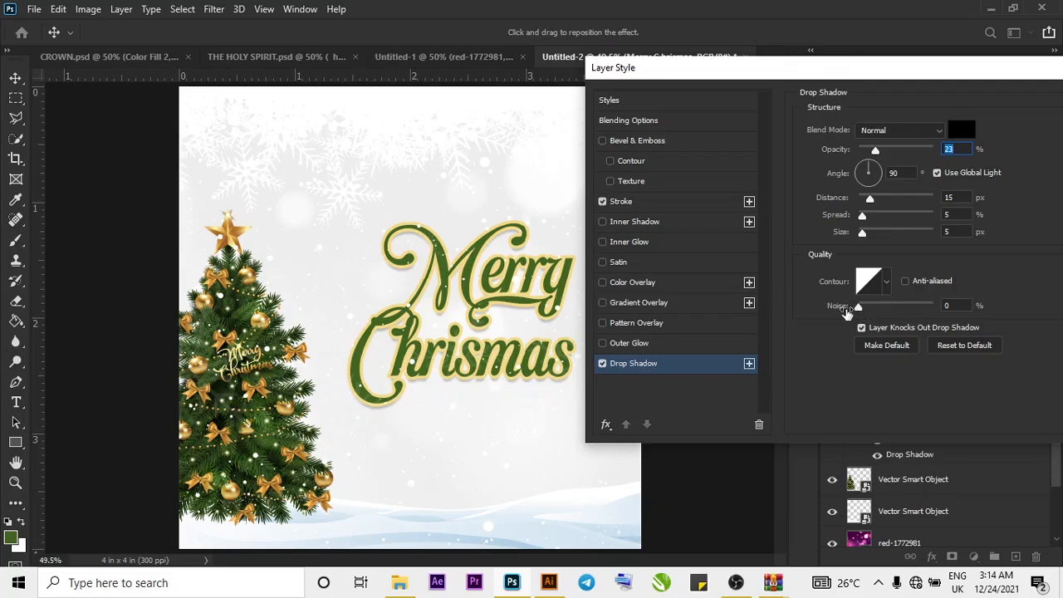
Add Bevel & Emboss to the greeting as an Inner Bevel, Chisel Hard, 168% depth, Down, 103 px size, and apply the layer style.
{"action": "left_click", "coordinate": [603, 141]}
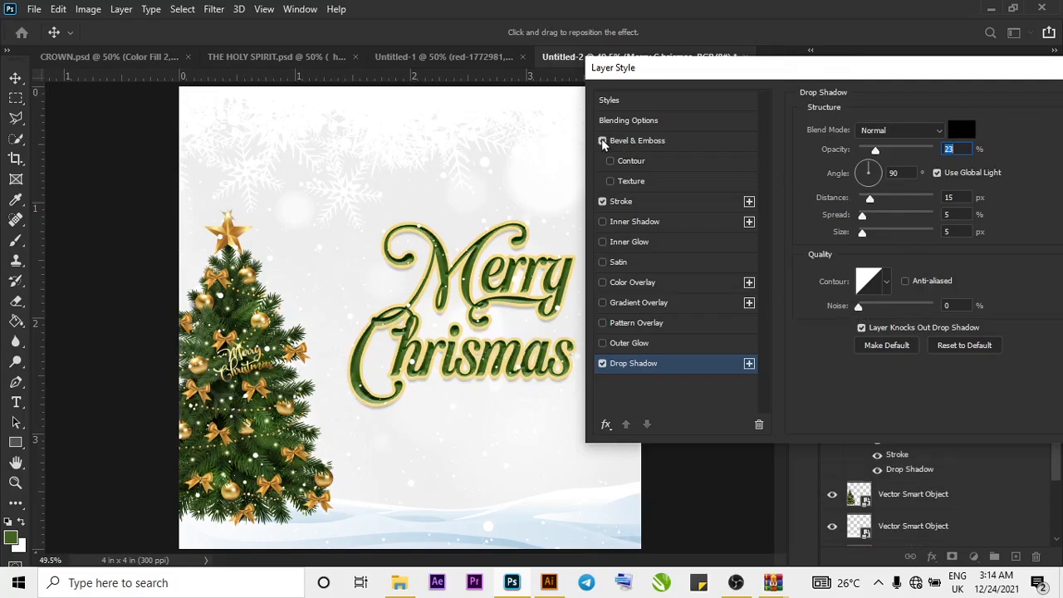
{"action": "left_click", "coordinate": [689, 140]}
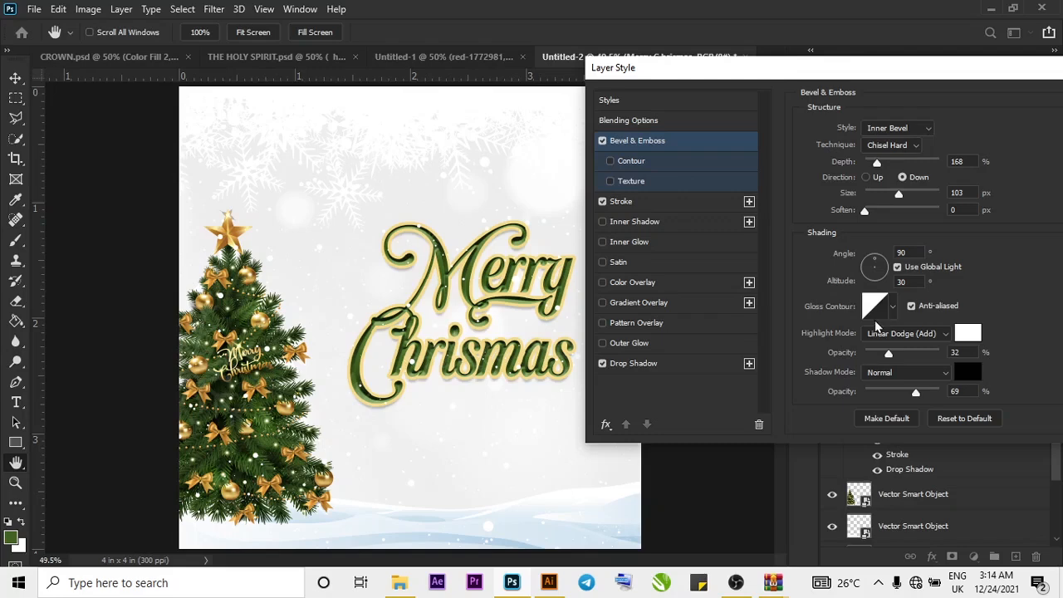
{"action": "left_click", "coordinate": [893, 309]}
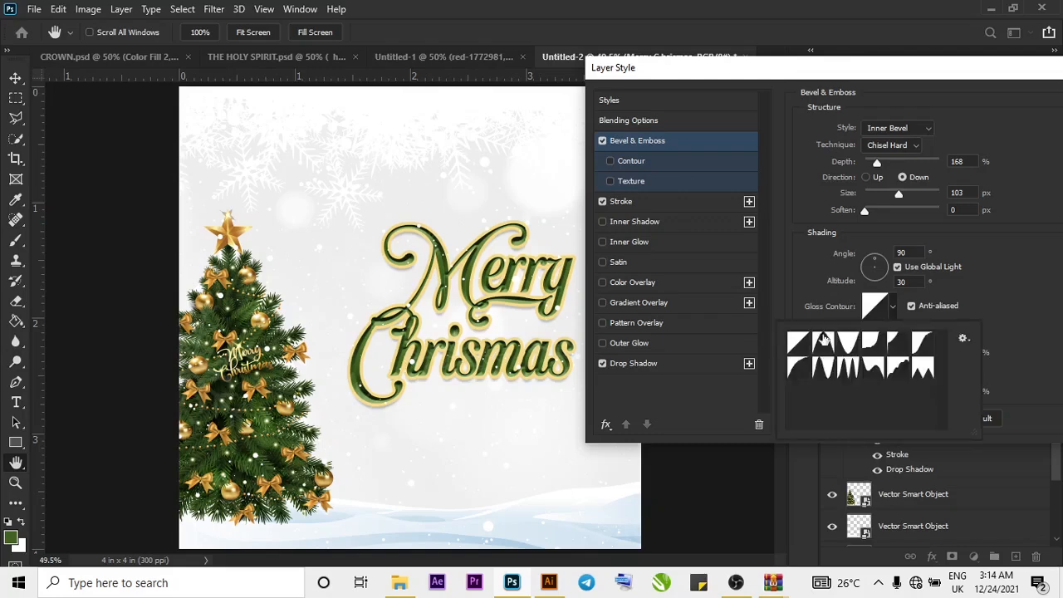
{"action": "left_click", "coordinate": [1027, 299]}
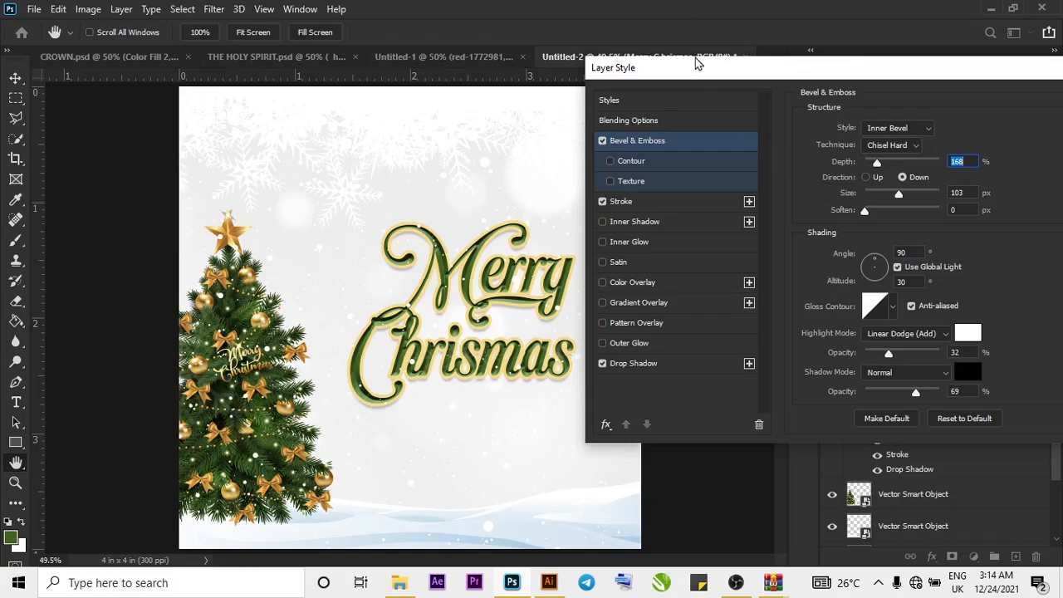
{"action": "left_click_drag", "start_coordinate": [697, 67], "coordinate": [455, 192]}
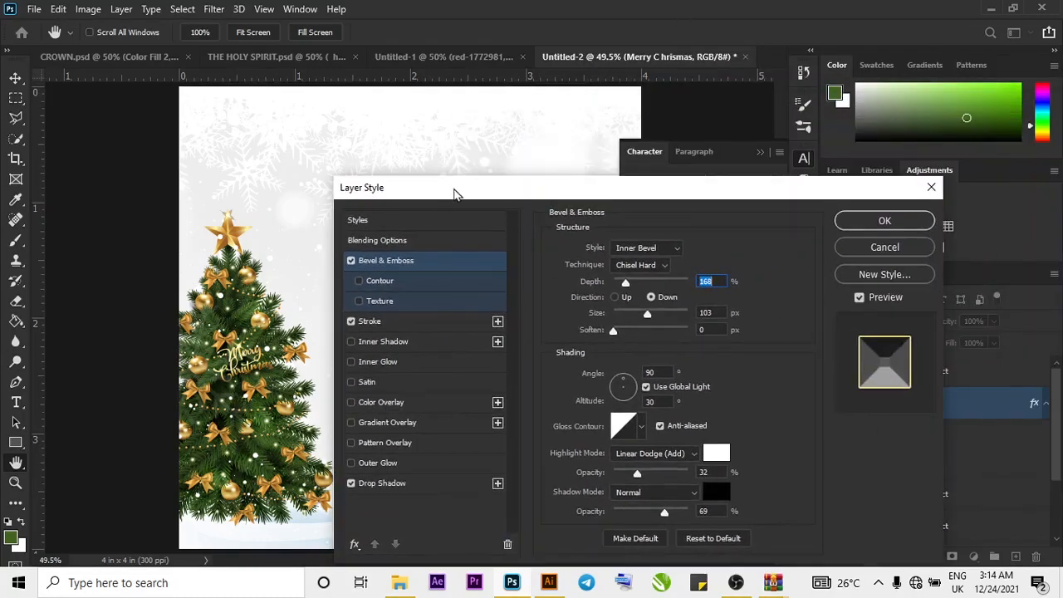
{"action": "left_click", "coordinate": [867, 216]}
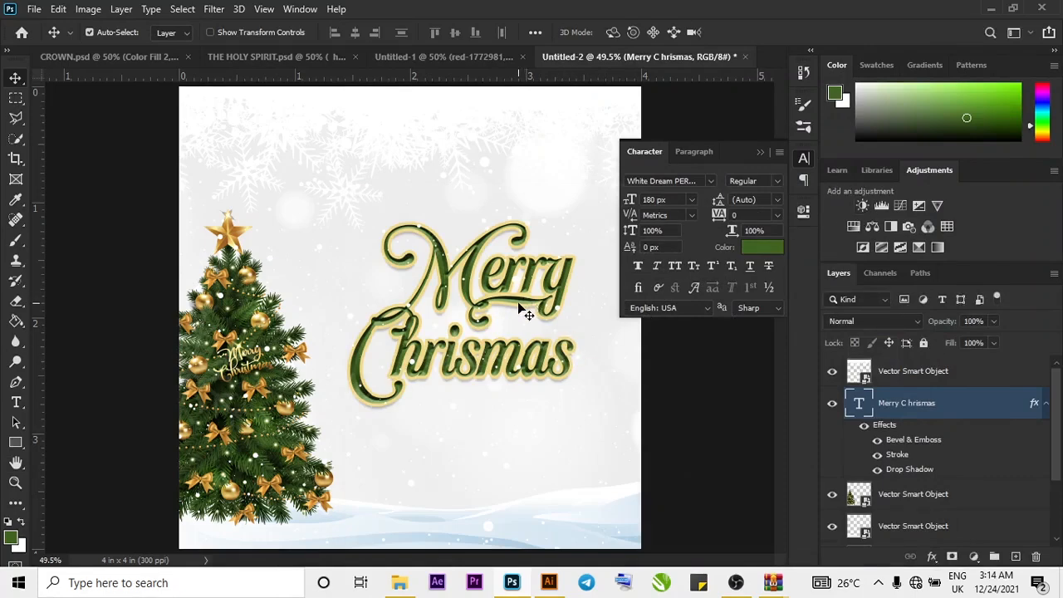
Move the greeting slightly lower and closer to the tree, and collapse its layer's effects list.
{"action": "left_click_drag", "start_coordinate": [518, 307], "coordinate": [515, 330]}
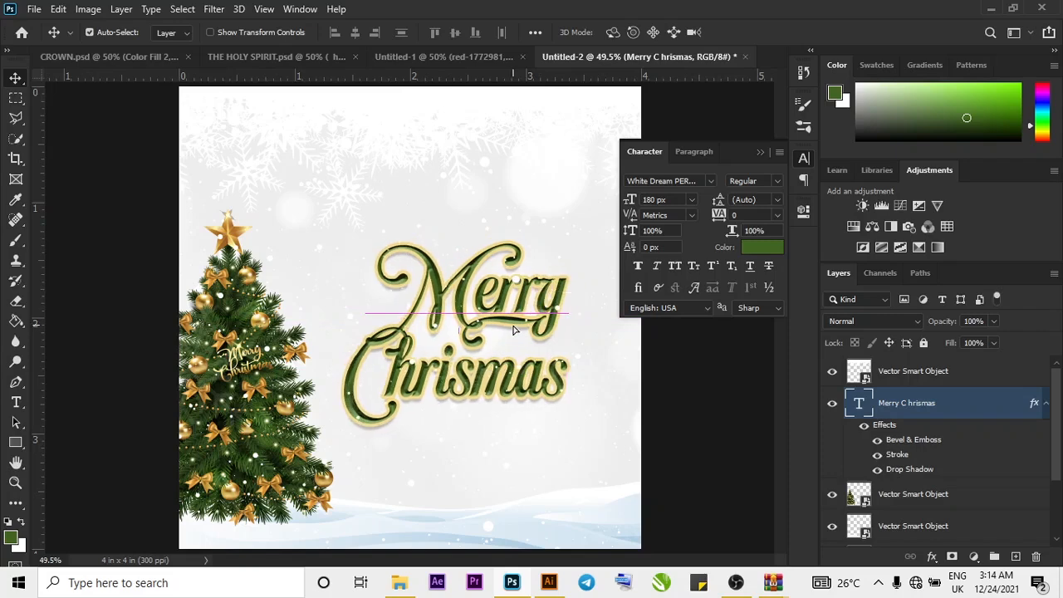
{"action": "left_click", "coordinate": [760, 152]}
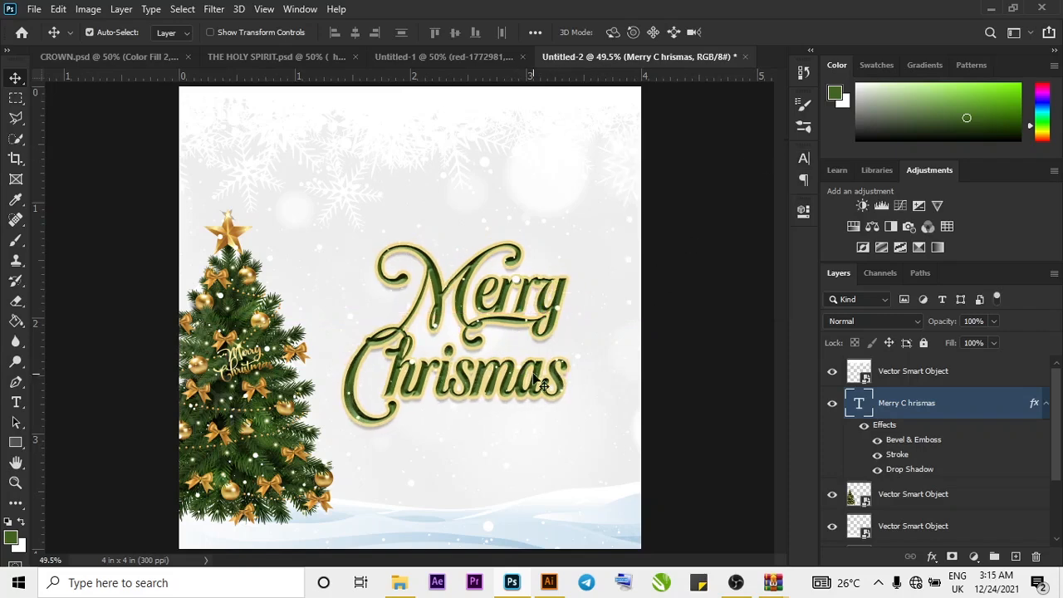
{"action": "left_click_drag", "start_coordinate": [535, 380], "coordinate": [520, 376]}
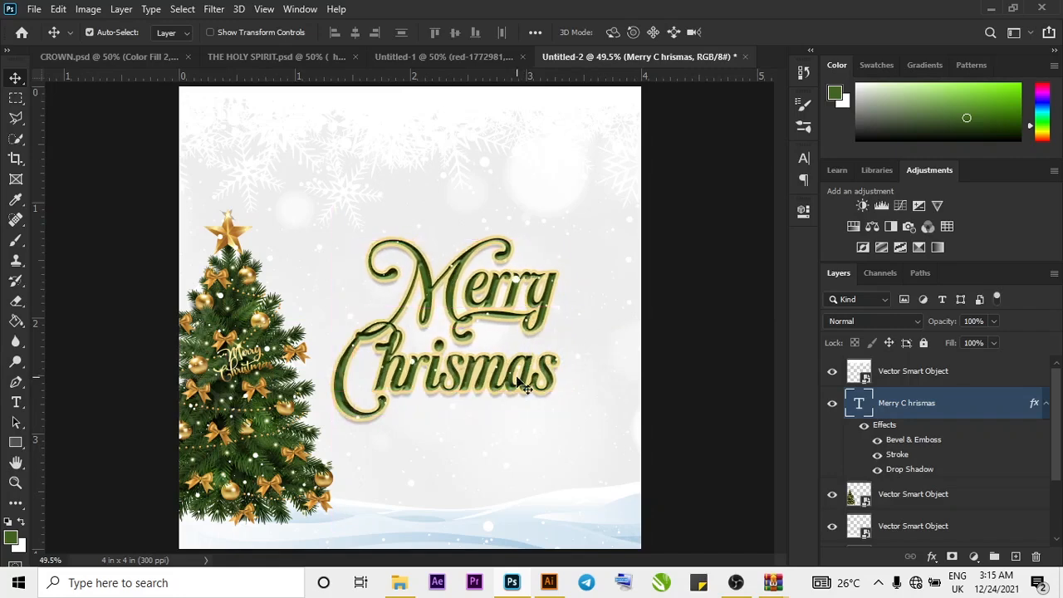
{"action": "left_click", "coordinate": [1045, 405]}
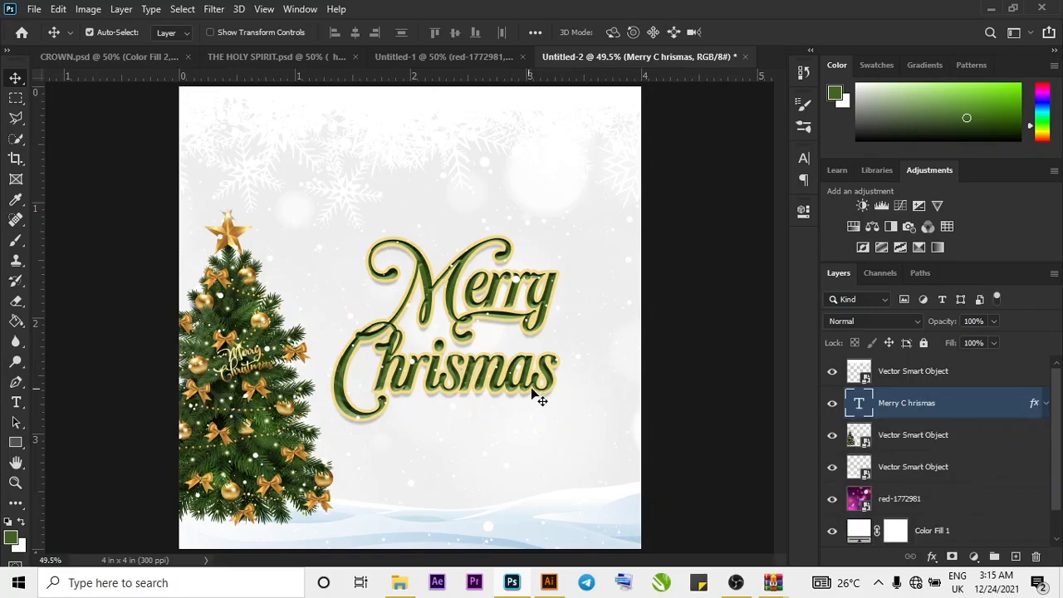
Place the flare image from the CHRISMAS project folder into the flyer, centred just below the end of "Chrismas", keeping its 69.90% scale.
{"action": "left_click", "coordinate": [399, 582]}
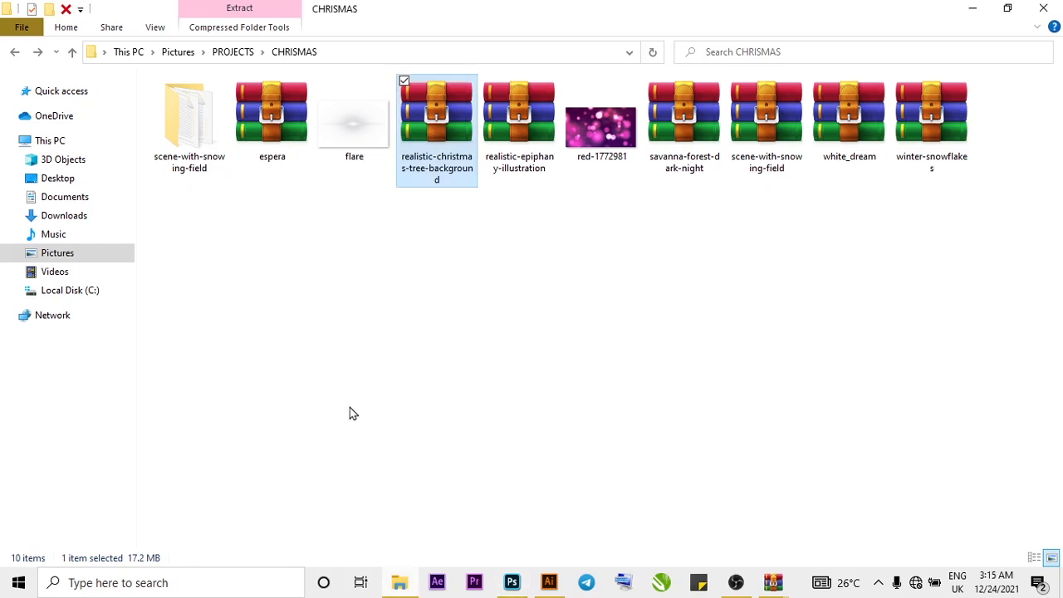
{"action": "left_click", "coordinate": [353, 125]}
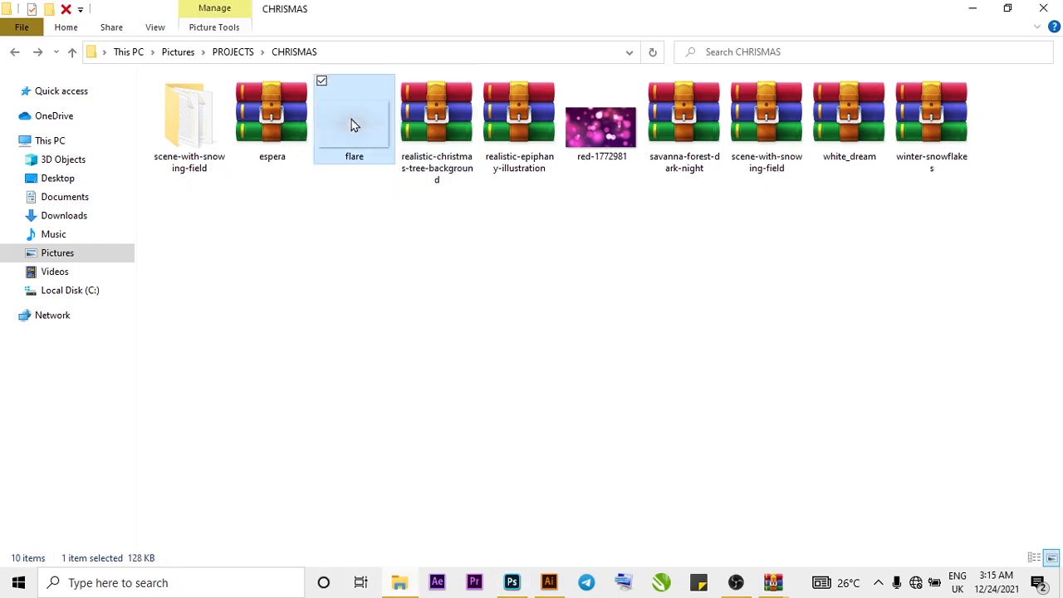
{"action": "left_click_drag", "start_coordinate": [351, 124], "coordinate": [528, 412]}
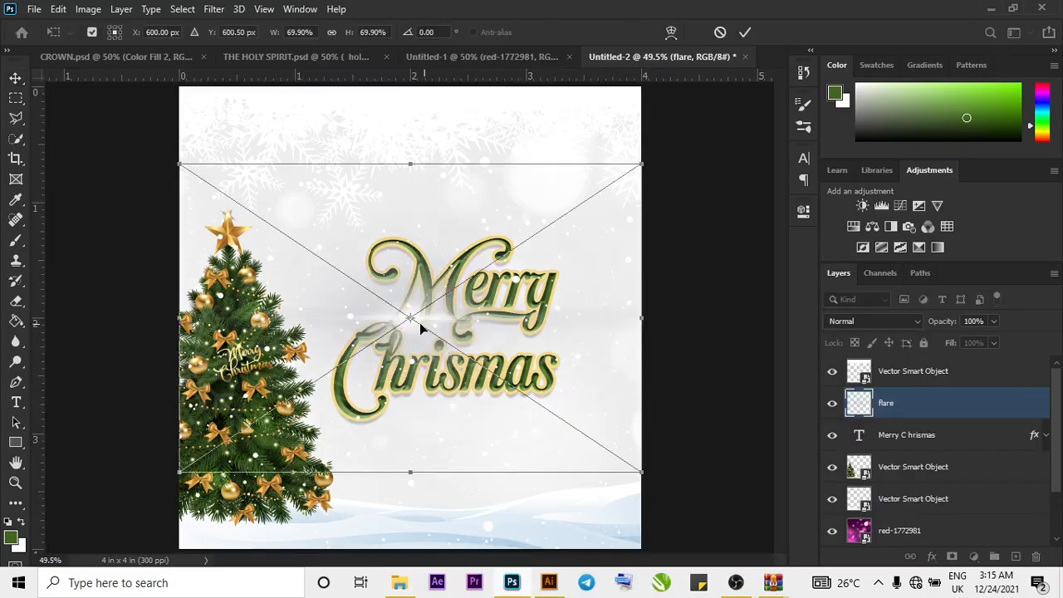
{"action": "left_click_drag", "start_coordinate": [417, 329], "coordinate": [554, 428]}
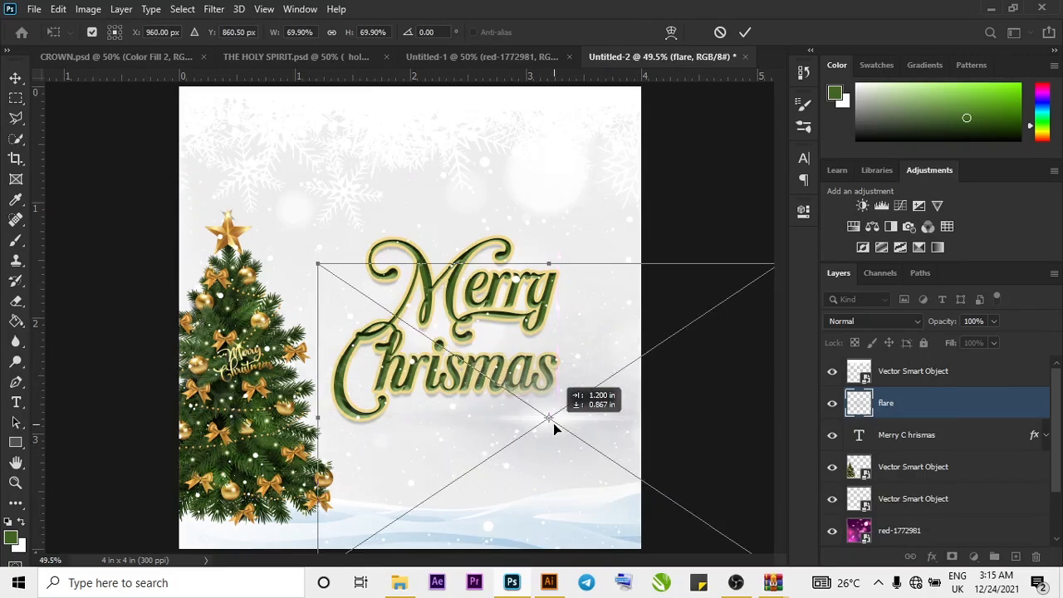
{"action": "left_click_drag", "start_coordinate": [554, 427], "coordinate": [548, 422]}
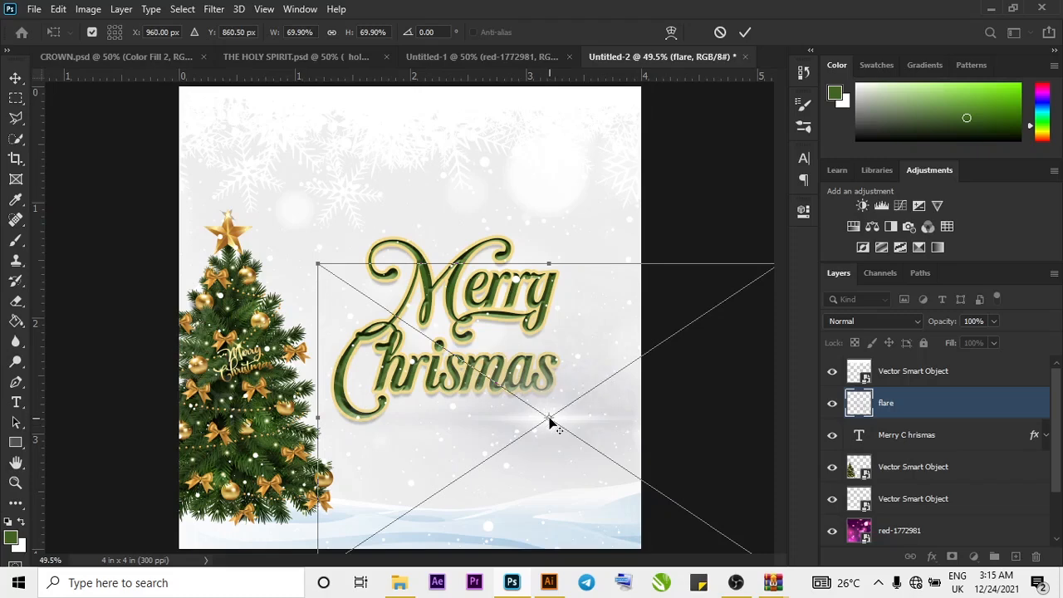
{"action": "left_click", "coordinate": [745, 32]}
Move the flare up against the lower edge of the final letters of "Chrismas" and set its blend mode to Screen.
{"action": "left_click_drag", "start_coordinate": [550, 427], "coordinate": [534, 403]}
{"action": "left_click", "coordinate": [853, 321]}
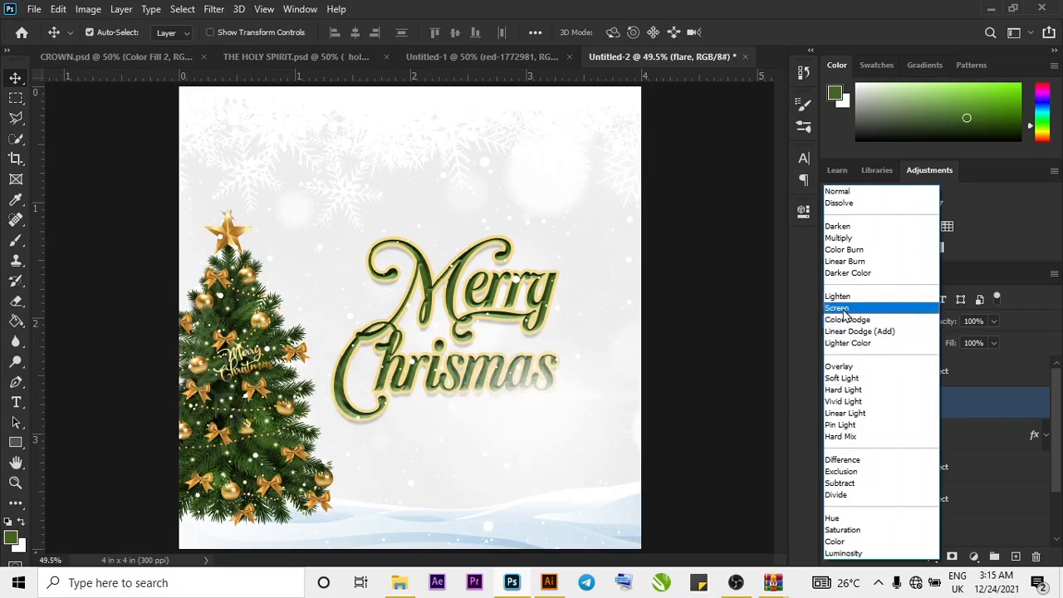
{"action": "left_click", "coordinate": [844, 313]}
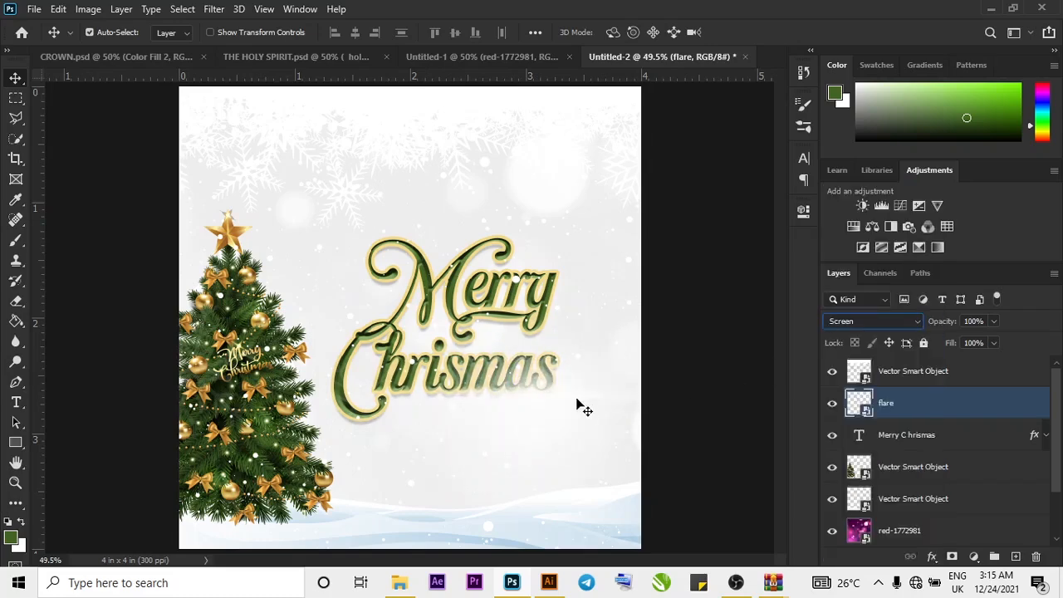
Select the greeting text layer and nudge it slightly lower on the flyer.
{"action": "left_click", "coordinate": [705, 395]}
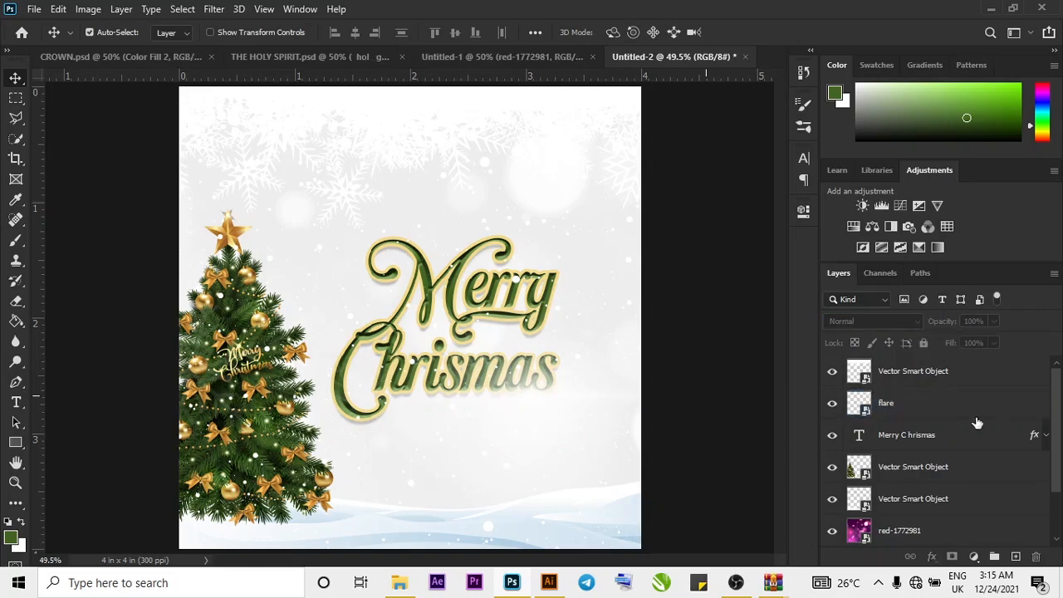
{"action": "left_click", "coordinate": [941, 413]}
{"action": "key", "text": "shift+alt+n"}
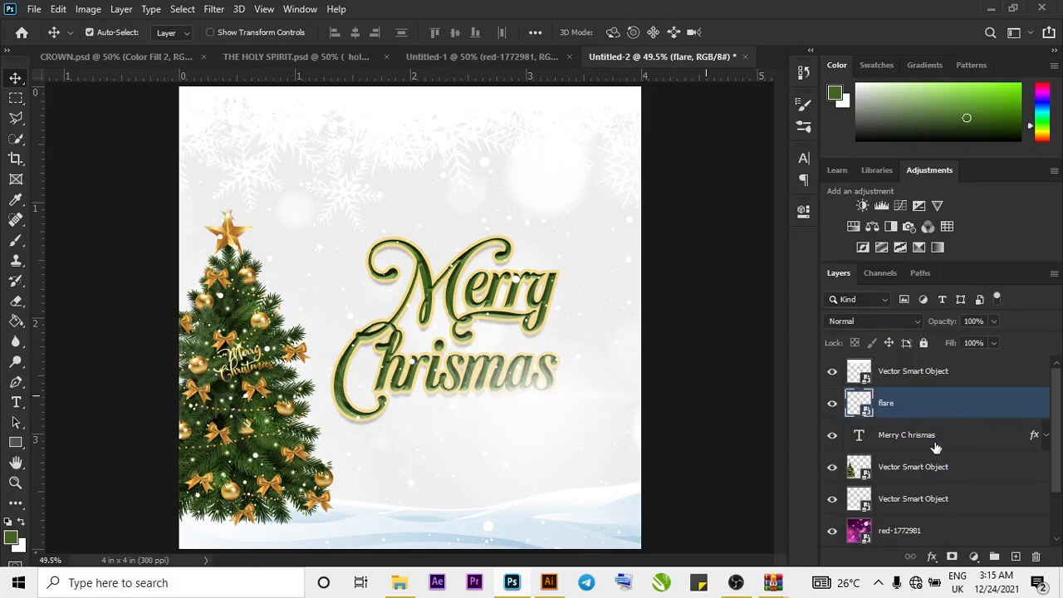
{"action": "left_click", "coordinate": [935, 448]}
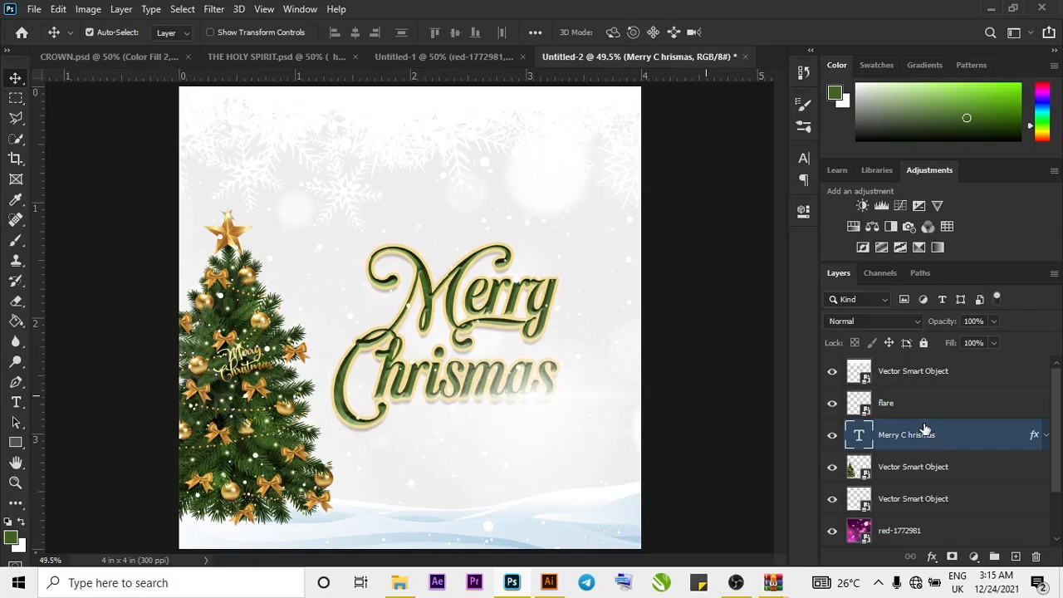
Duplicate the flare layer and move the copy between the two greeting lines, near the top of the "C".
{"action": "left_click", "coordinate": [907, 415]}
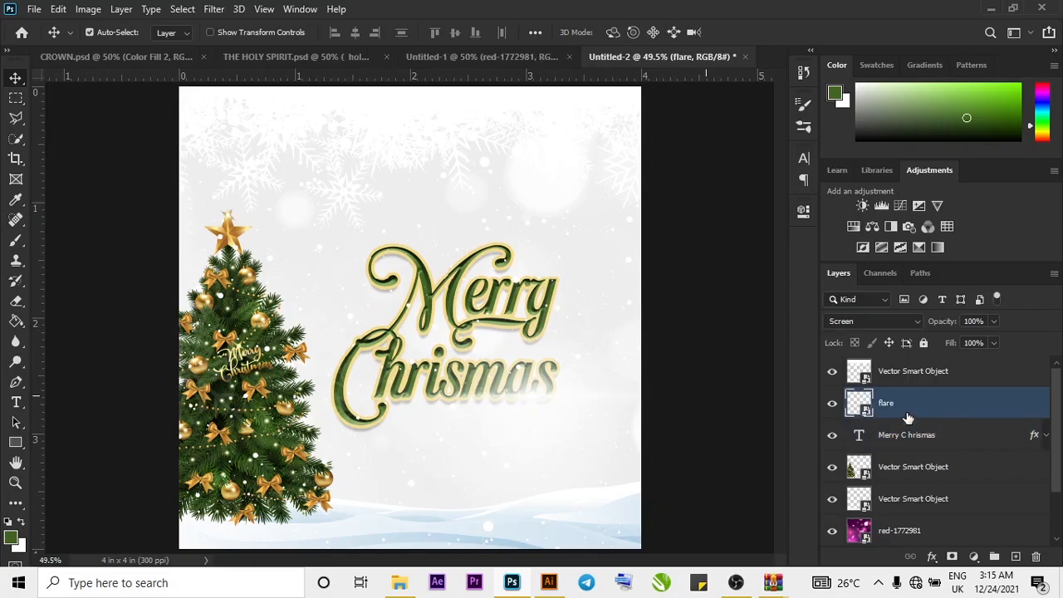
{"action": "key", "text": "ctrl+j"}
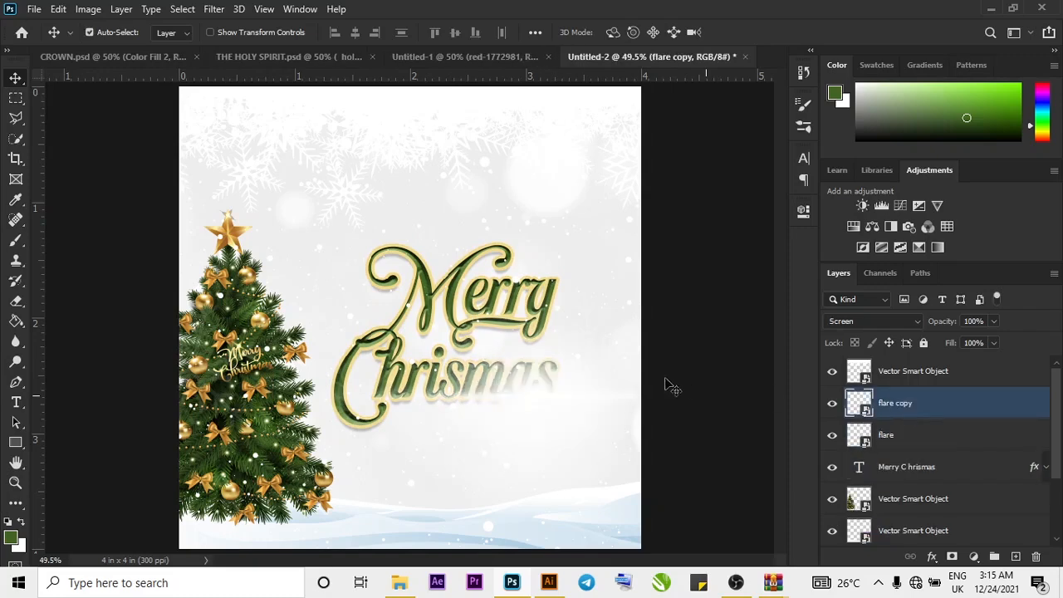
{"action": "left_click_drag", "start_coordinate": [532, 407], "coordinate": [391, 333]}
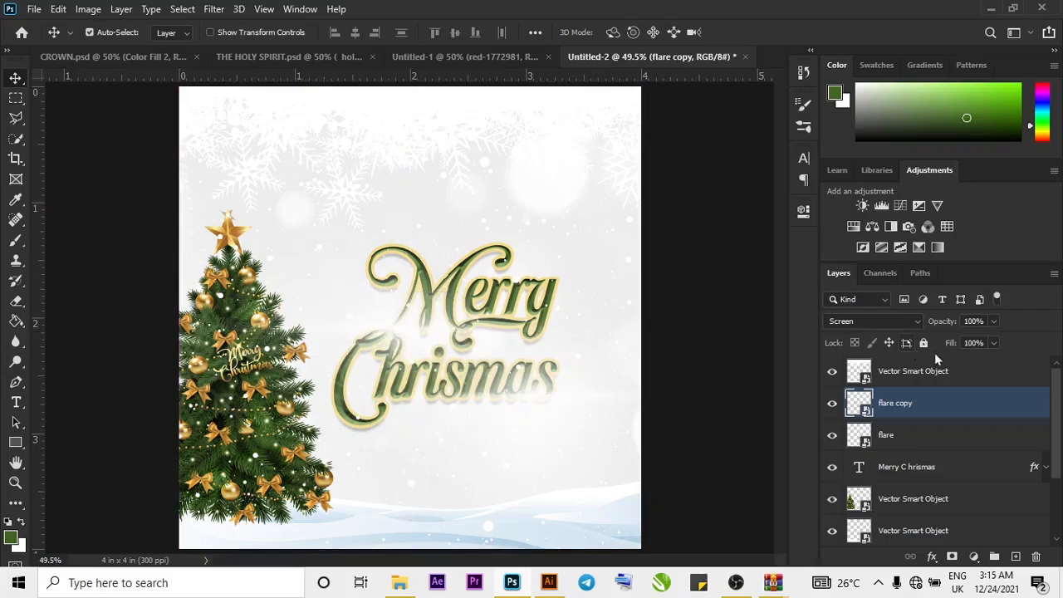
Set the leading of the greeting text to 248 px.
{"action": "left_click", "coordinate": [919, 476]}
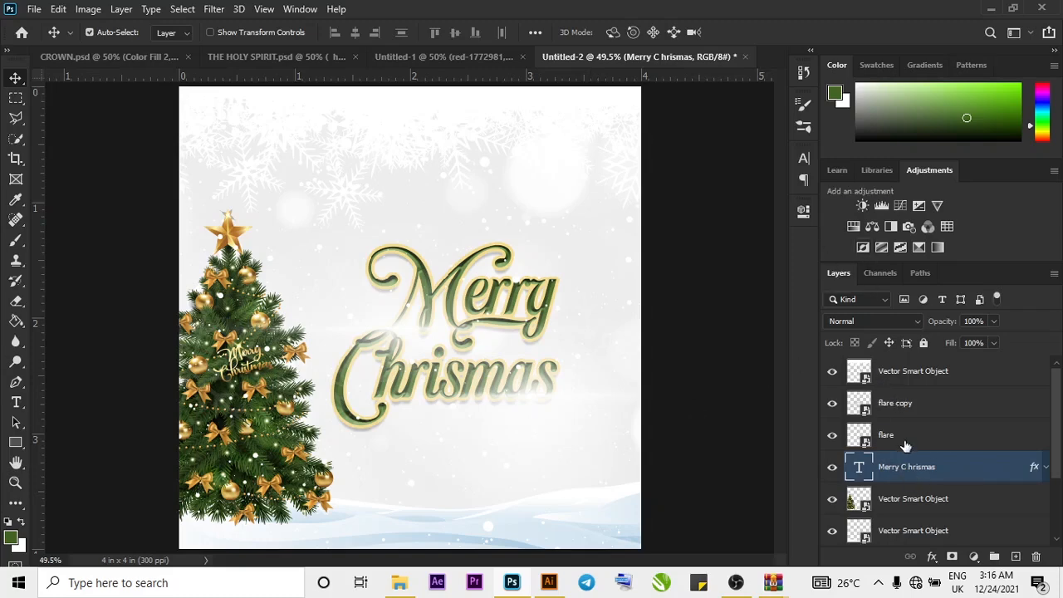
{"action": "left_click", "coordinate": [805, 165]}
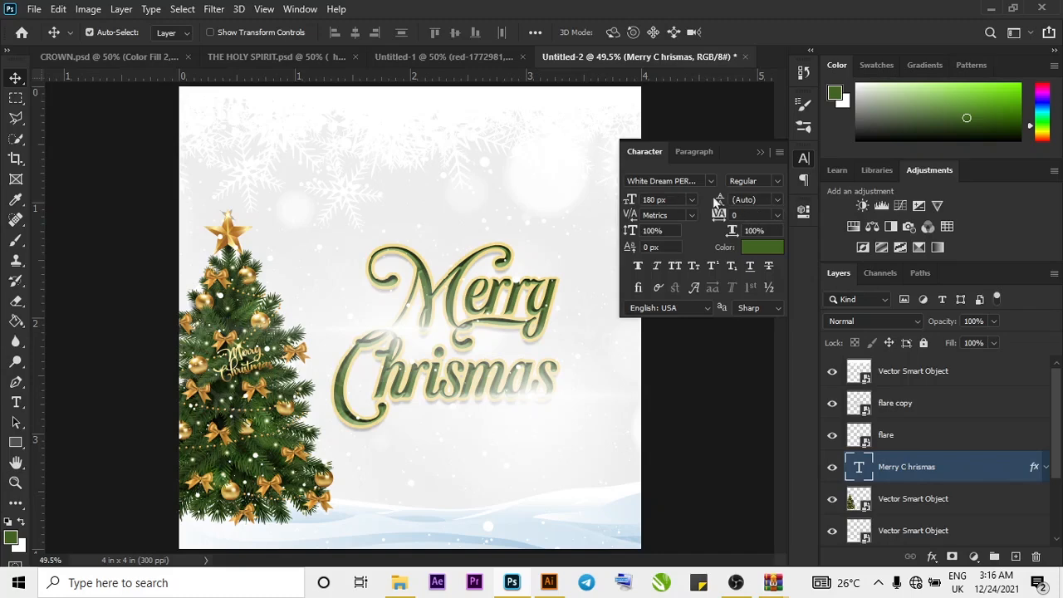
{"action": "left_click_drag", "start_coordinate": [719, 201], "coordinate": [751, 200]}
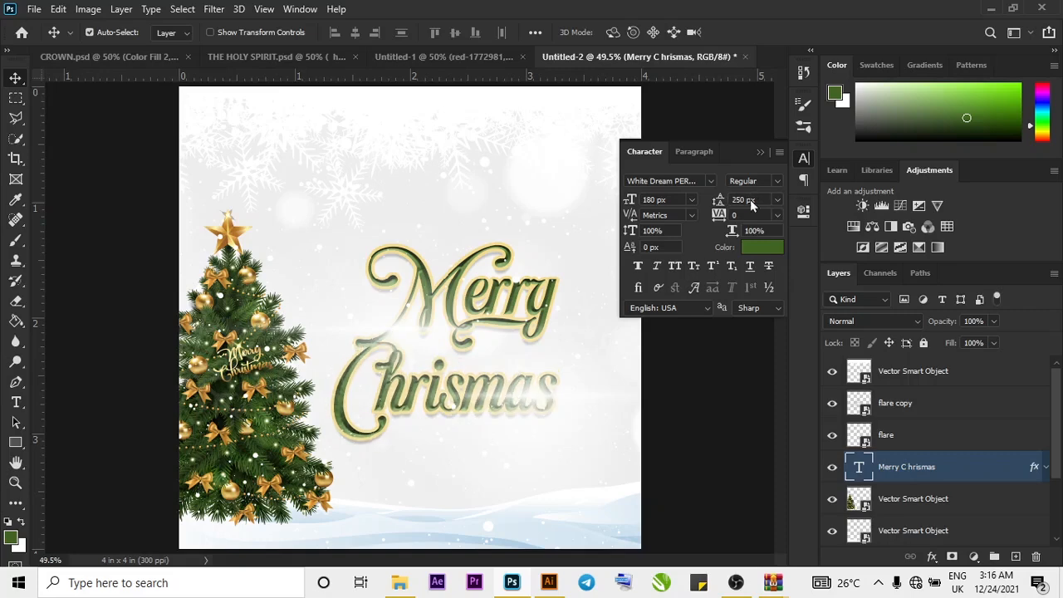
{"action": "double_click", "coordinate": [753, 199]}
{"action": "key", "text": "BackSpace"}
{"action": "type", "text": "248"}
{"action": "key", "text": "Return"}
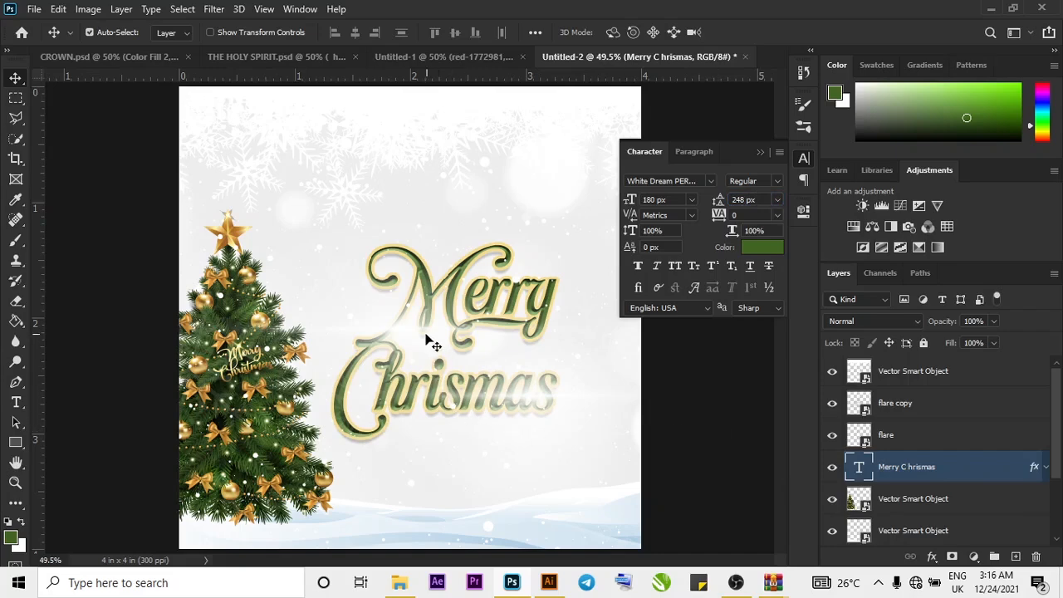
Realign both flares with the respaced greeting, shifting the lower one left and down under "Chrismas" and the upper one left.
{"action": "left_click", "coordinate": [538, 405]}
{"action": "left_click_drag", "start_coordinate": [538, 405], "coordinate": [505, 415]}
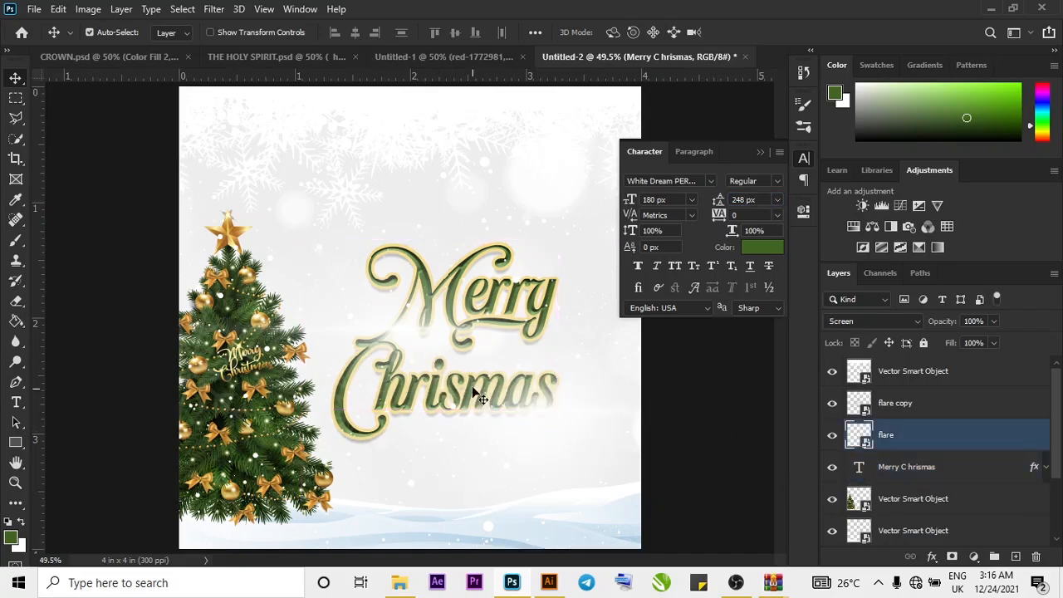
{"action": "left_click", "coordinate": [419, 343]}
{"action": "left_click_drag", "start_coordinate": [419, 343], "coordinate": [393, 342]}
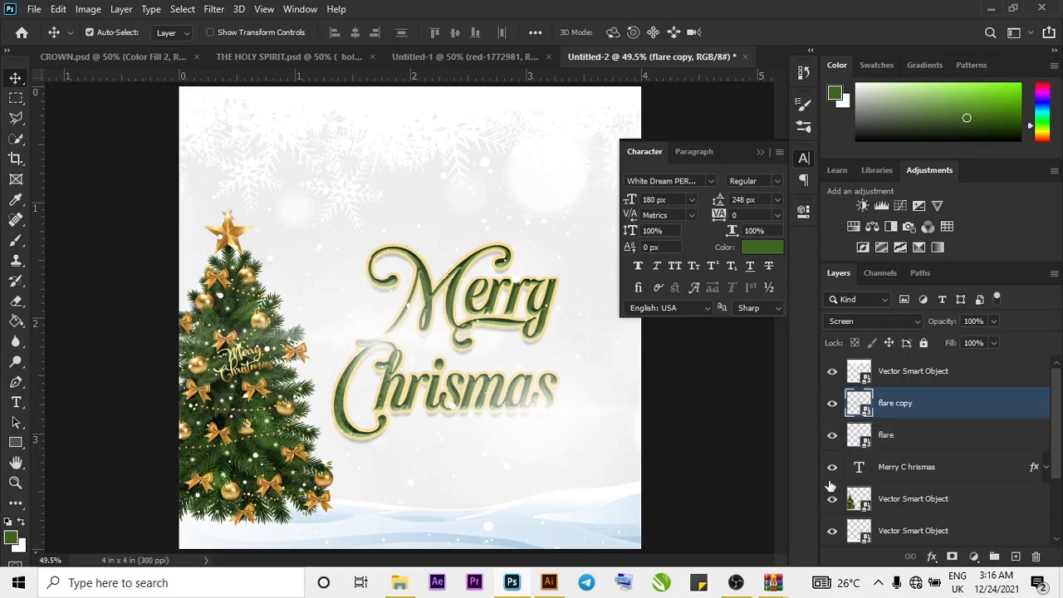
Group both flare layers with the greeting text, nudge the group slightly up and right, and close the character settings.
{"action": "left_click", "coordinate": [903, 435], "text": "ctrl"}
{"action": "left_click", "coordinate": [905, 470], "text": "ctrl"}
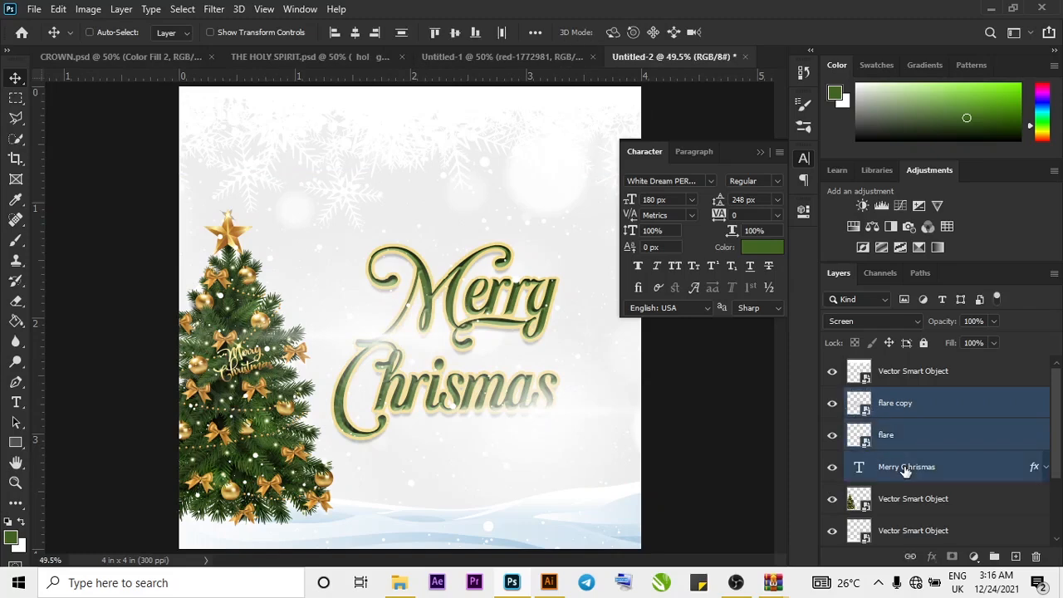
{"action": "key", "text": "ctrl+g"}
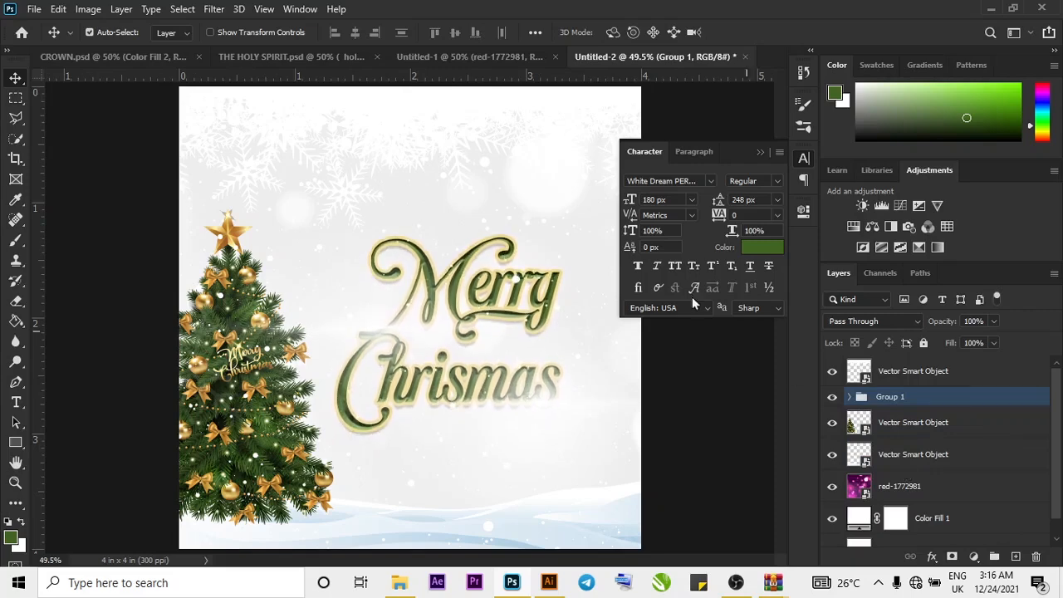
{"action": "left_click", "coordinate": [700, 402]}
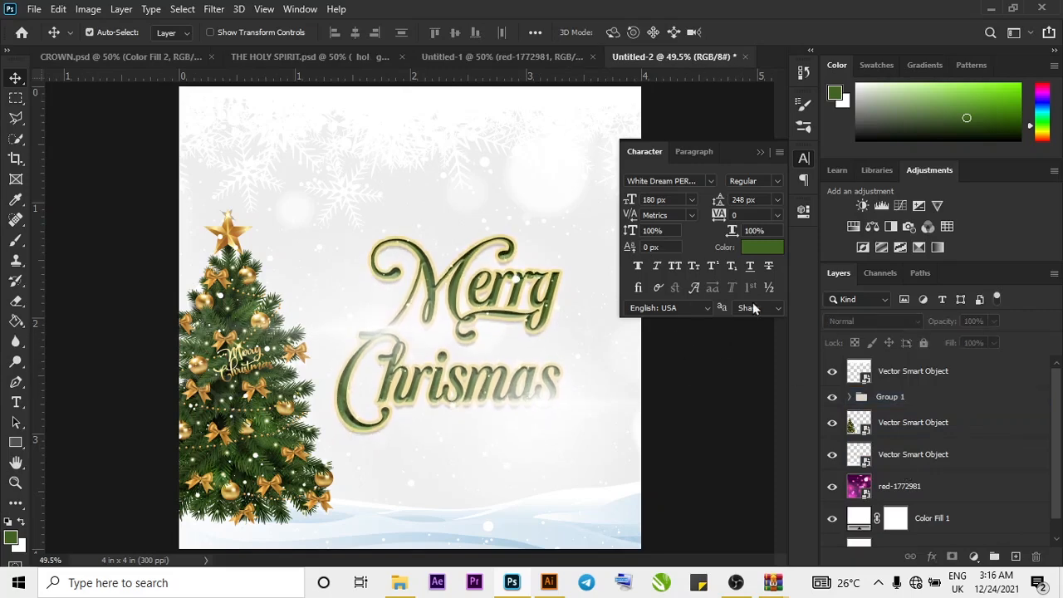
{"action": "left_click", "coordinate": [758, 153]}
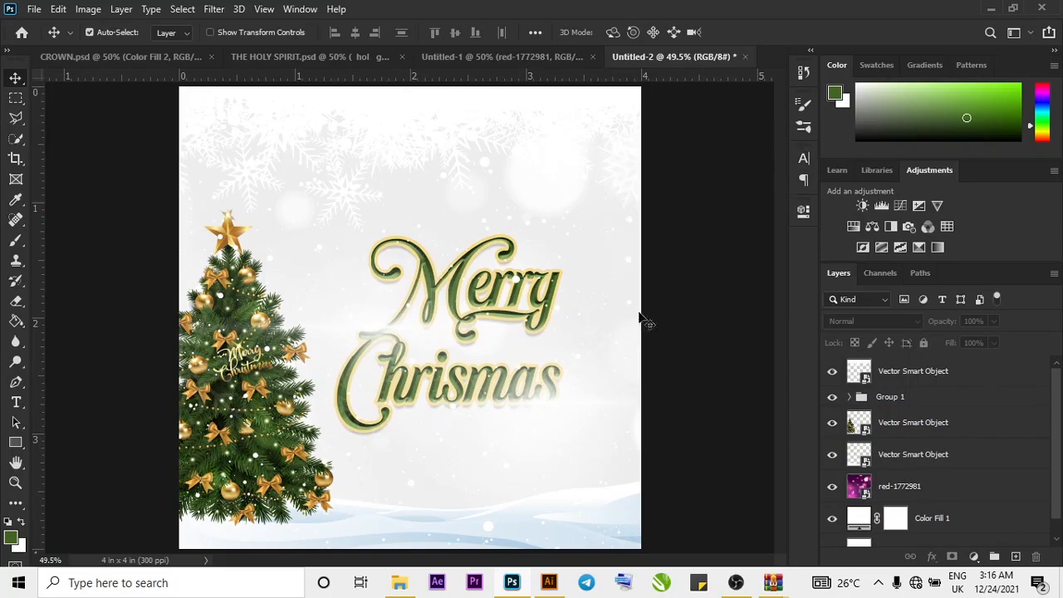
Nudge the lower flare slightly down under "Chrismas" and collapse the greeting's layer group.
{"action": "left_click", "coordinate": [557, 411]}
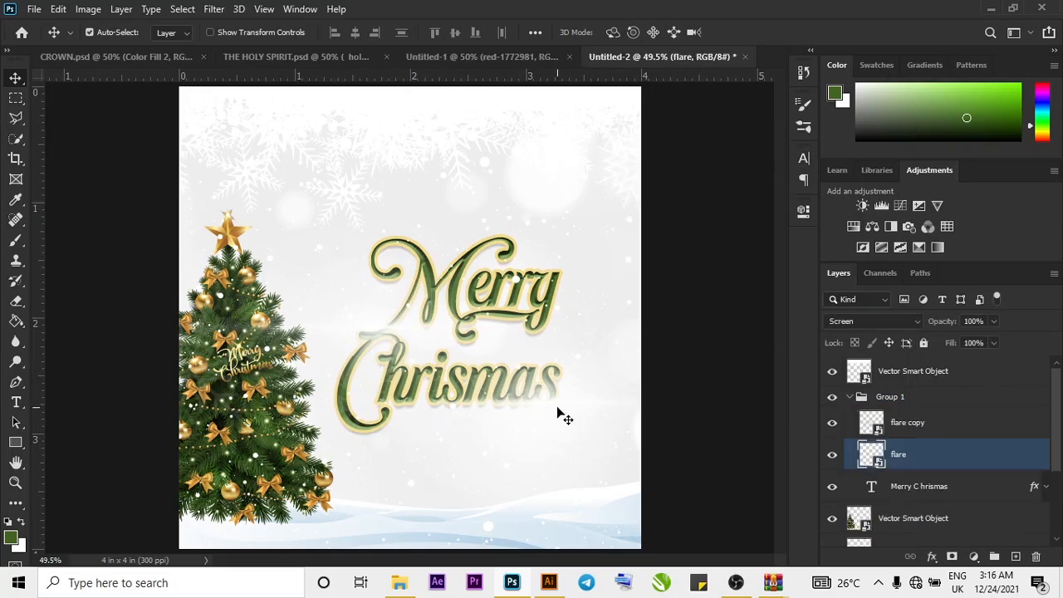
{"action": "left_click", "coordinate": [408, 330]}
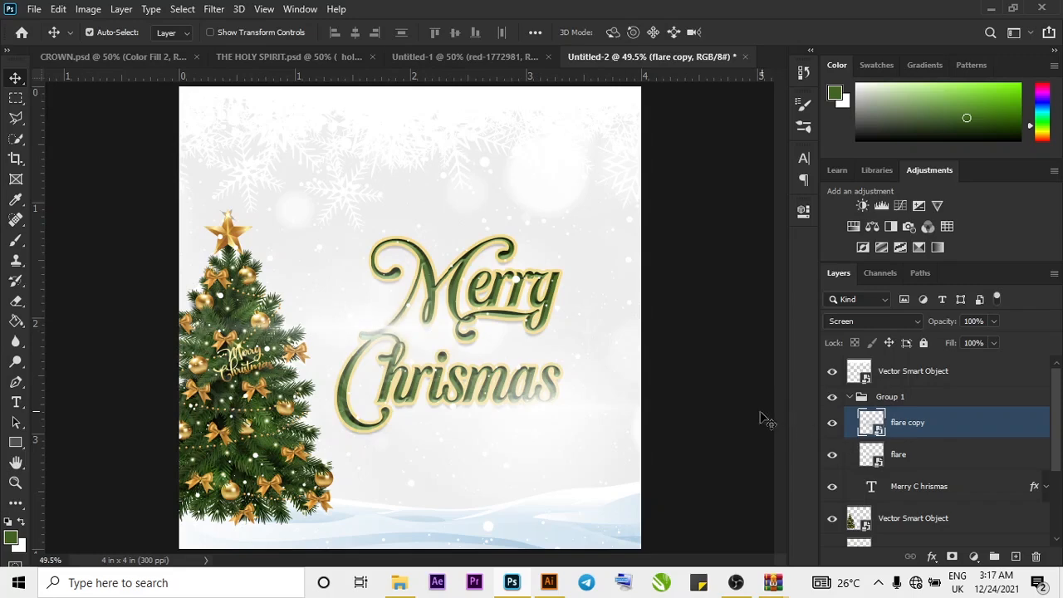
{"action": "key", "text": "shift+alt+n"}
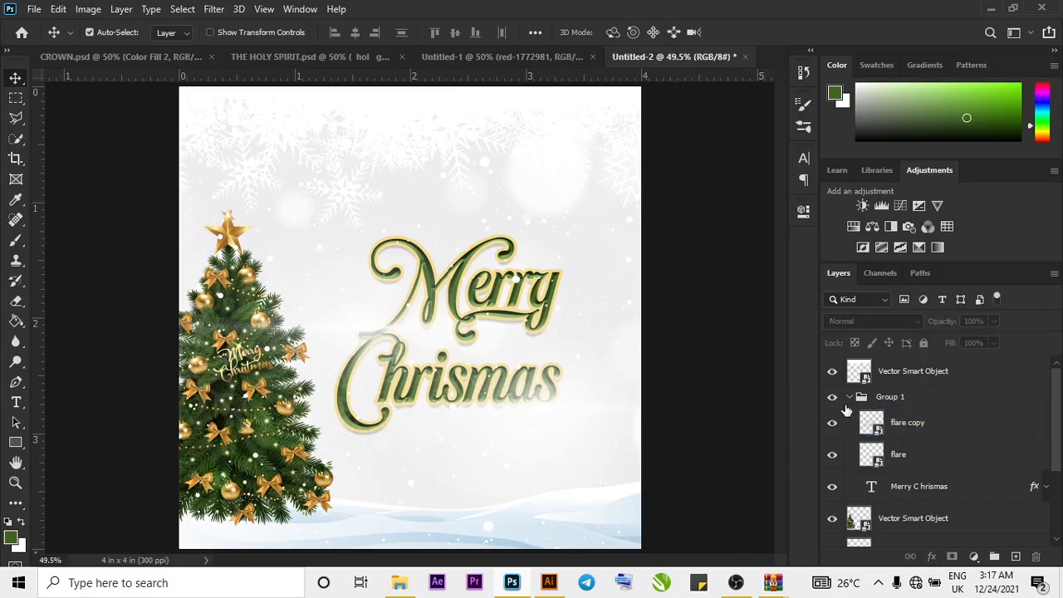
{"action": "left_click", "coordinate": [850, 398]}
{"action": "left_click", "coordinate": [850, 396]}
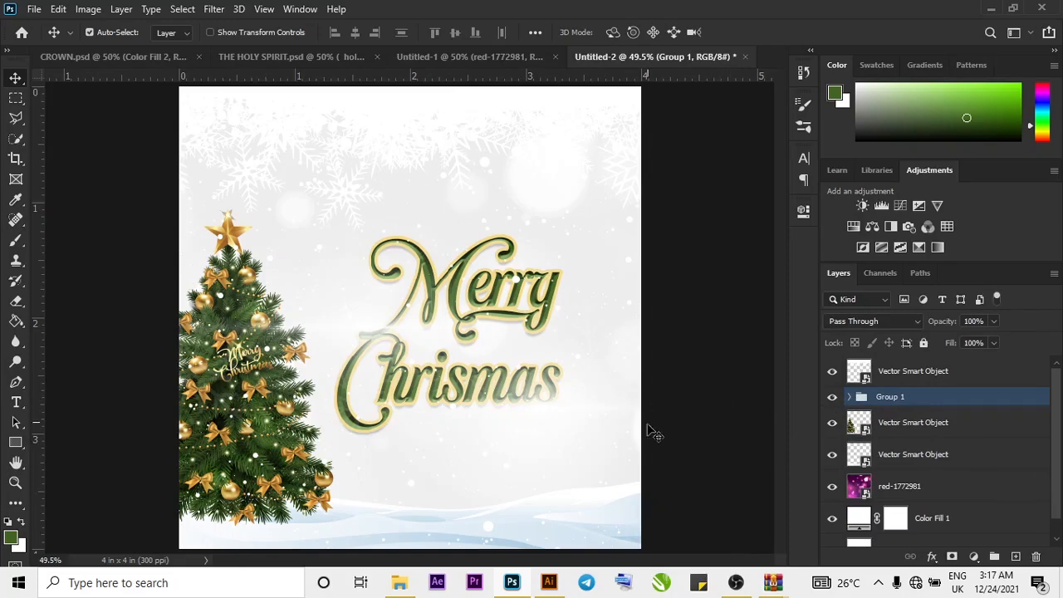
Open 14305.eps from the savanna-forest-dark-night archive in Illustrator, retaining the 9-slice scaling option for symbols, and fit the artwork in view.
{"action": "left_click", "coordinate": [401, 582]}
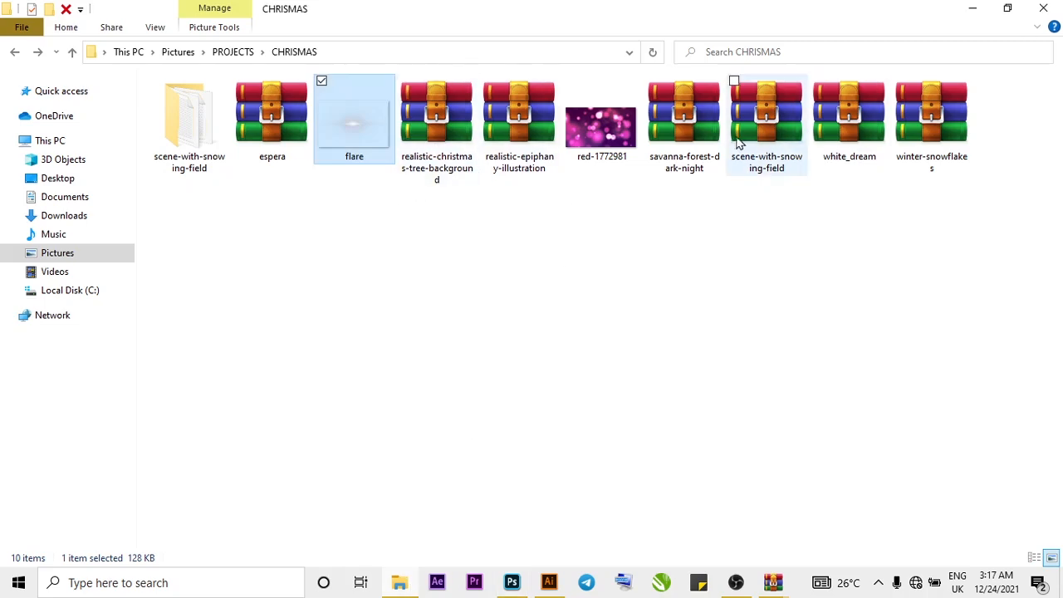
{"action": "left_click", "coordinate": [679, 143]}
{"action": "double_click", "coordinate": [679, 143]}
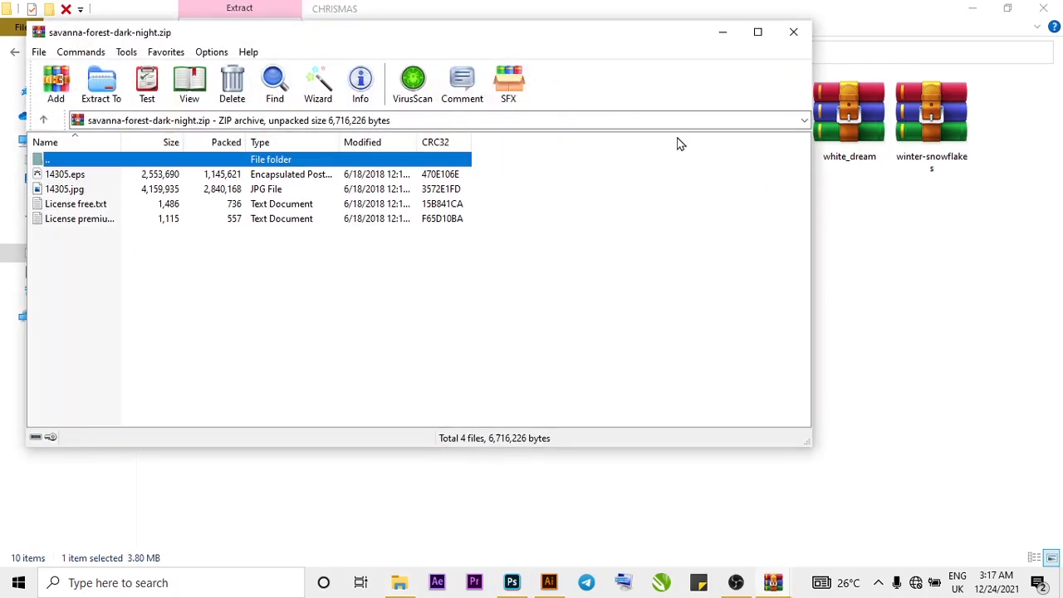
{"action": "double_click", "coordinate": [63, 175]}
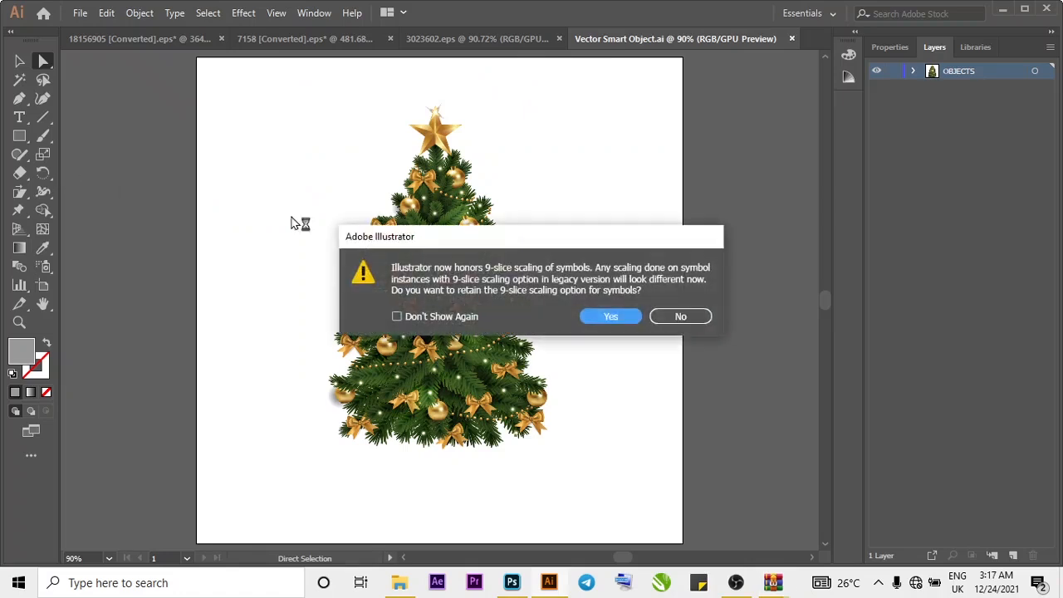
{"action": "left_click", "coordinate": [617, 318]}
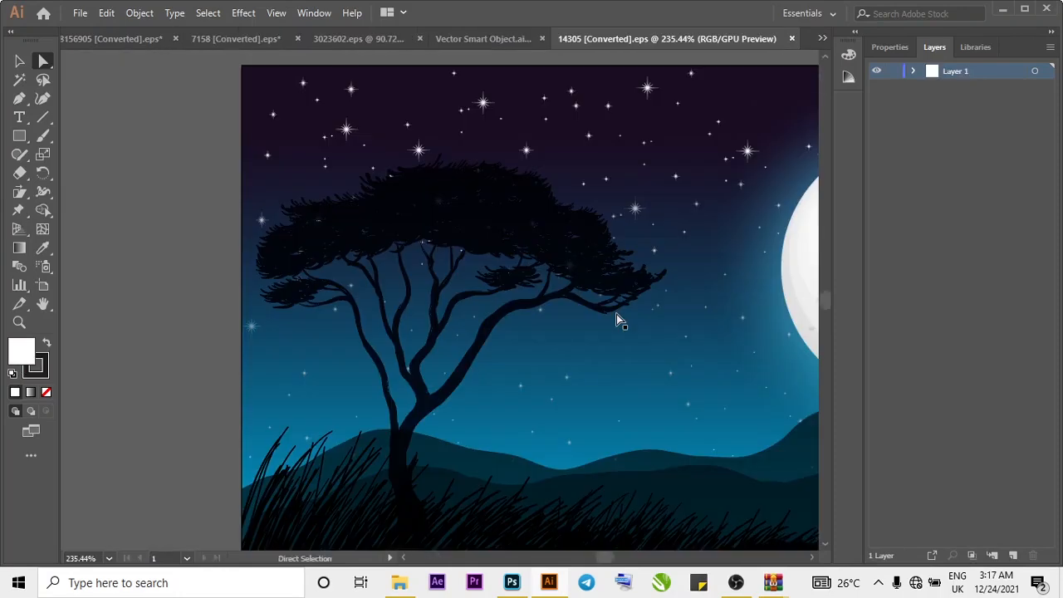
{"action": "key", "text": "ctrl+0"}
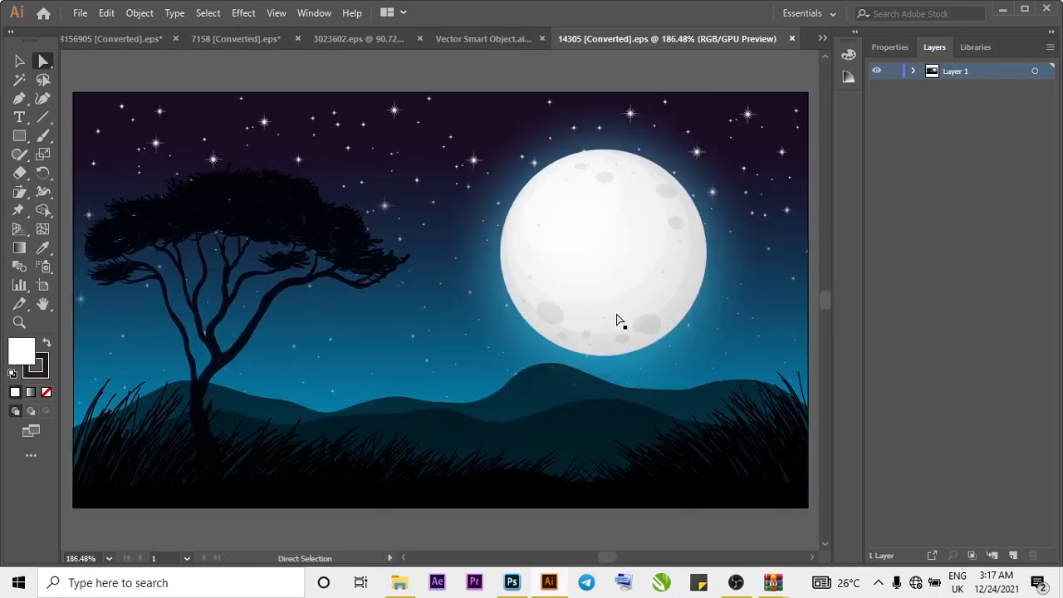
Select the moon, expand Layer 1 and its clip group, and hide the group that contains the moon.
{"action": "left_click", "coordinate": [618, 319]}
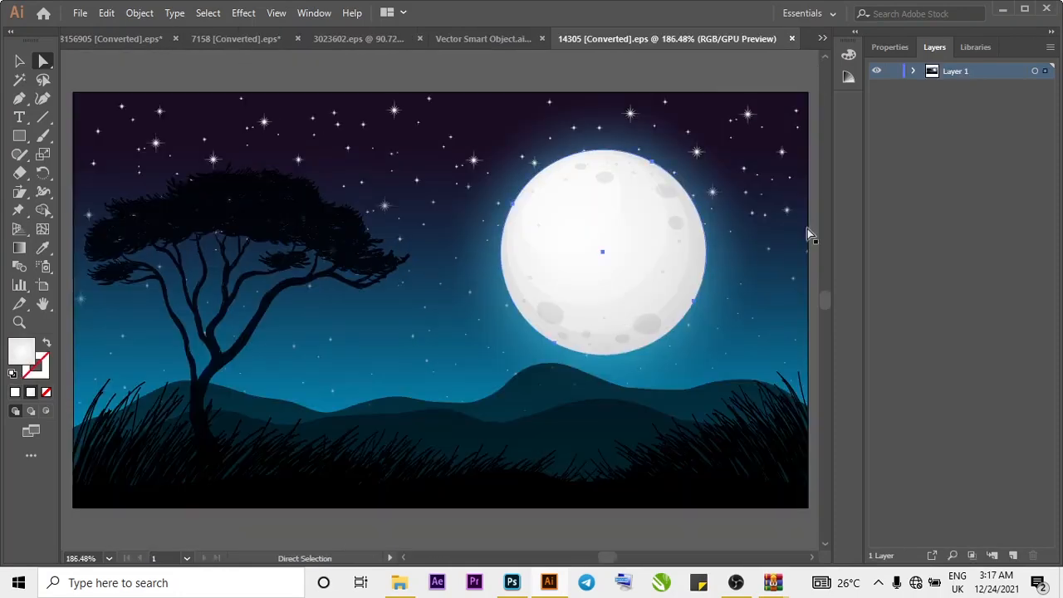
{"action": "left_click", "coordinate": [912, 71]}
{"action": "left_click", "coordinate": [928, 87]}
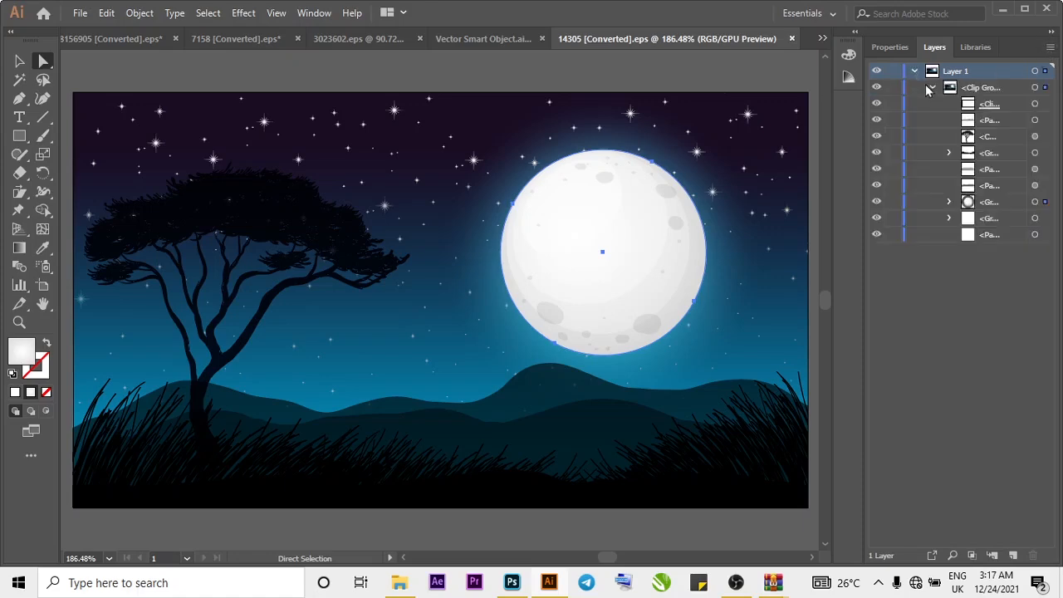
{"action": "left_click", "coordinate": [876, 201]}
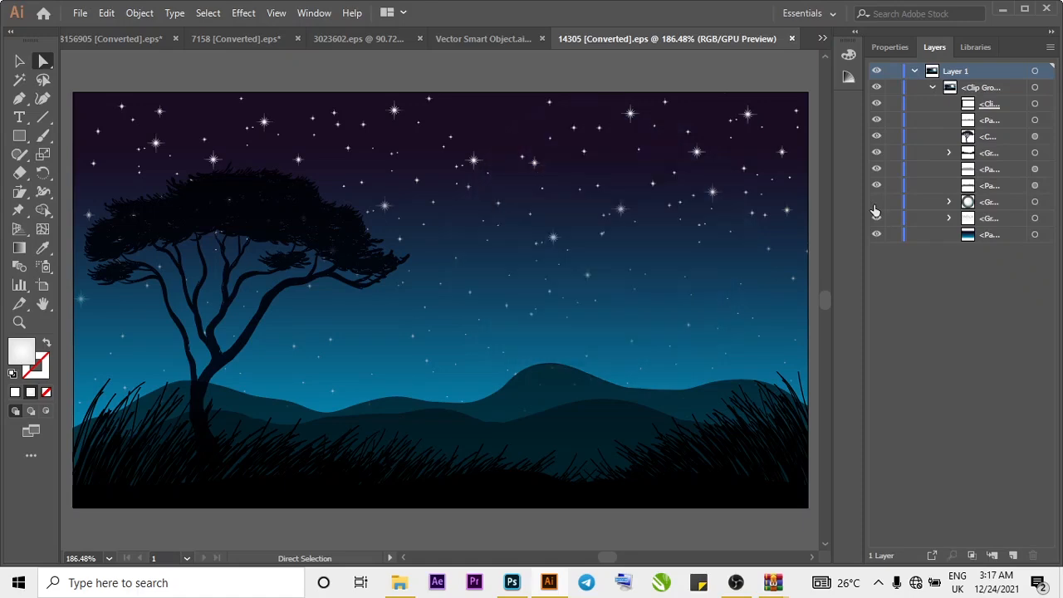
Show the moon group again, select it with its glow, and place it over the greeting in the Photoshop flyer as a vector smart object.
{"action": "left_click", "coordinate": [875, 201]}
{"action": "left_click", "coordinate": [1033, 201]}
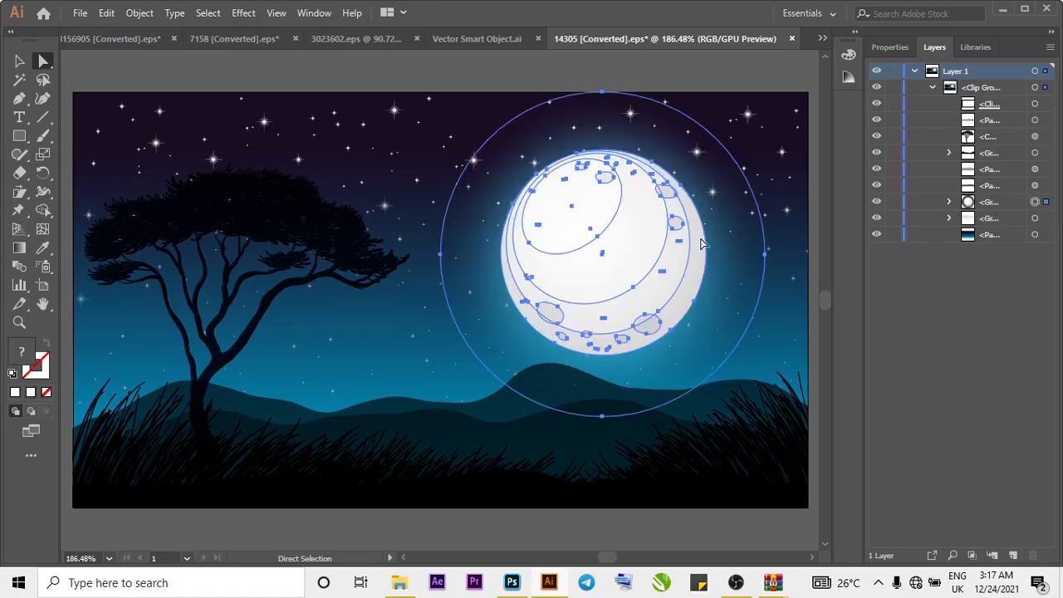
{"action": "left_click_drag", "start_coordinate": [631, 249], "coordinate": [446, 334]}
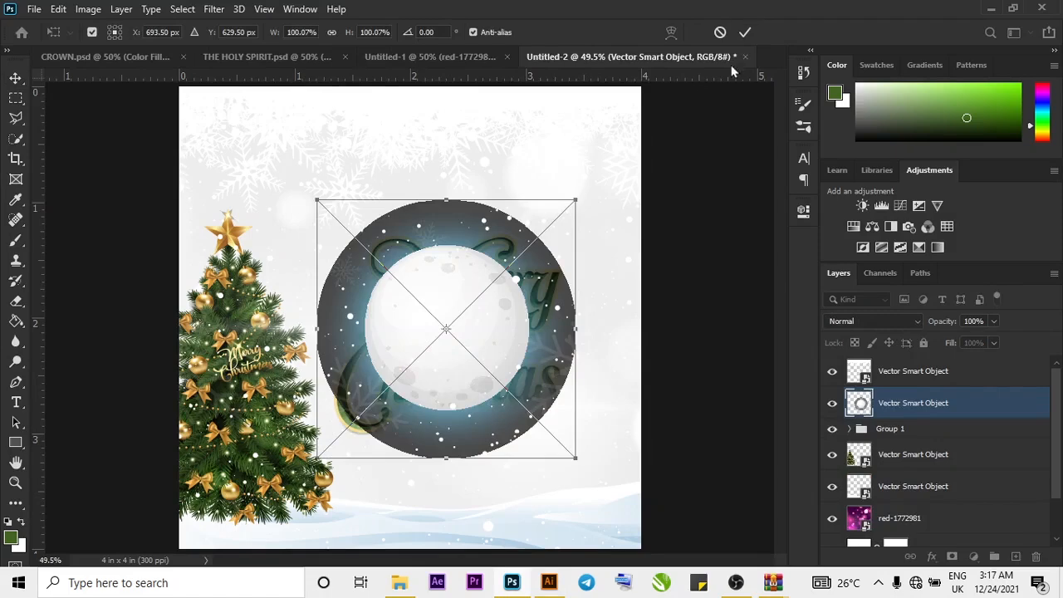
{"action": "left_click", "coordinate": [745, 32]}
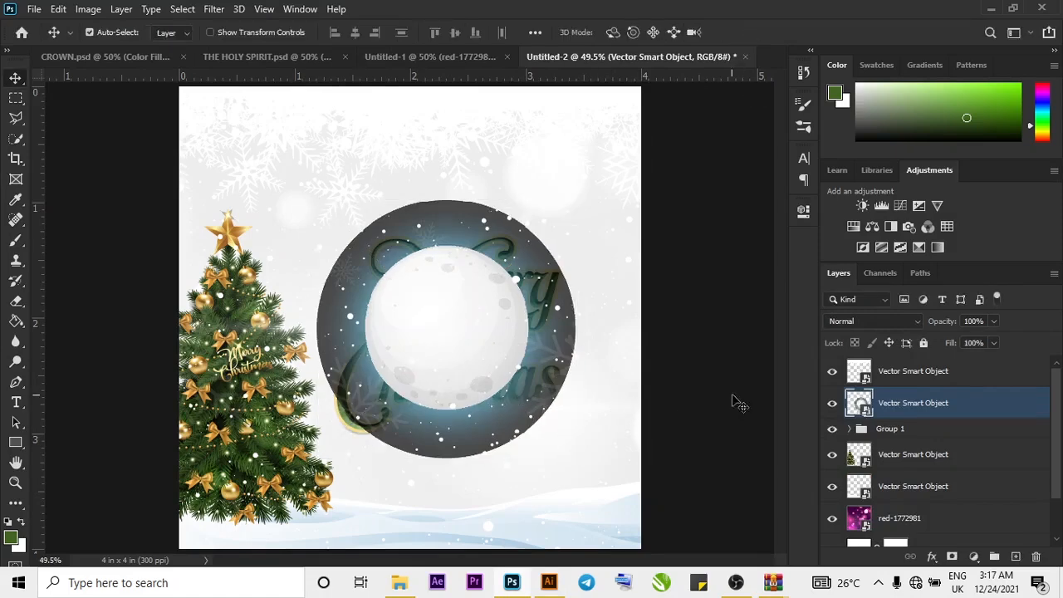
Open the moon smart object in Illustrator, delete the dark glow circle around the moon, save the file, and return to the Photoshop flyer.
{"action": "double_click", "coordinate": [859, 405]}
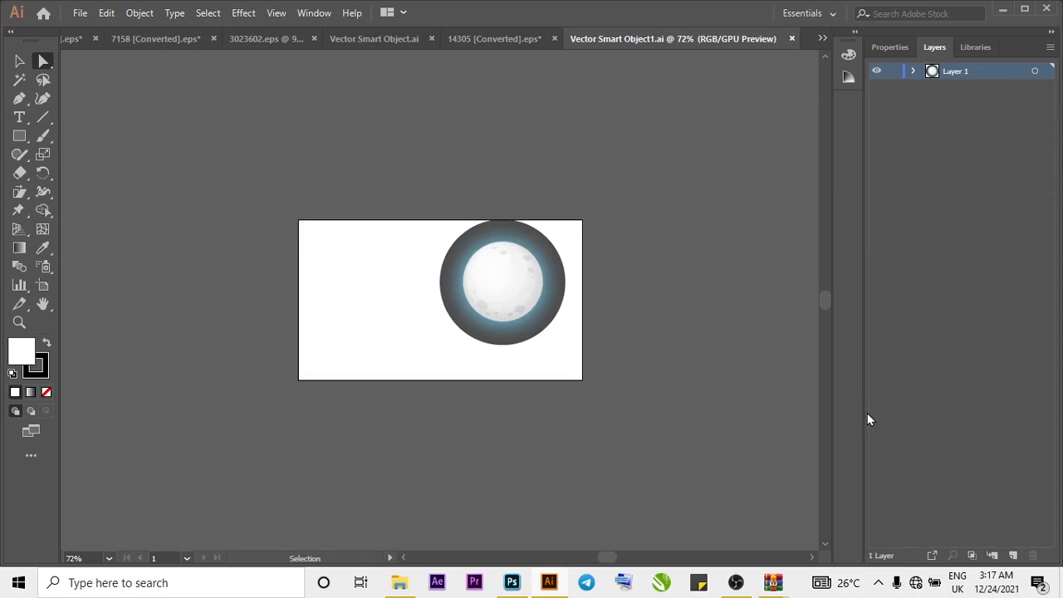
{"action": "left_click", "coordinate": [544, 251]}
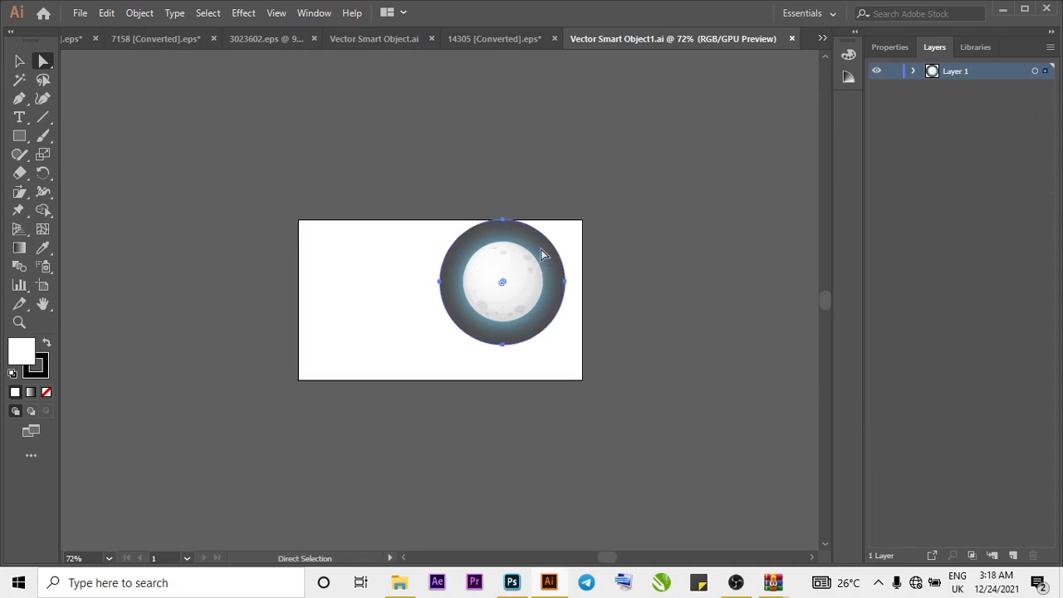
{"action": "key", "text": "Delete"}
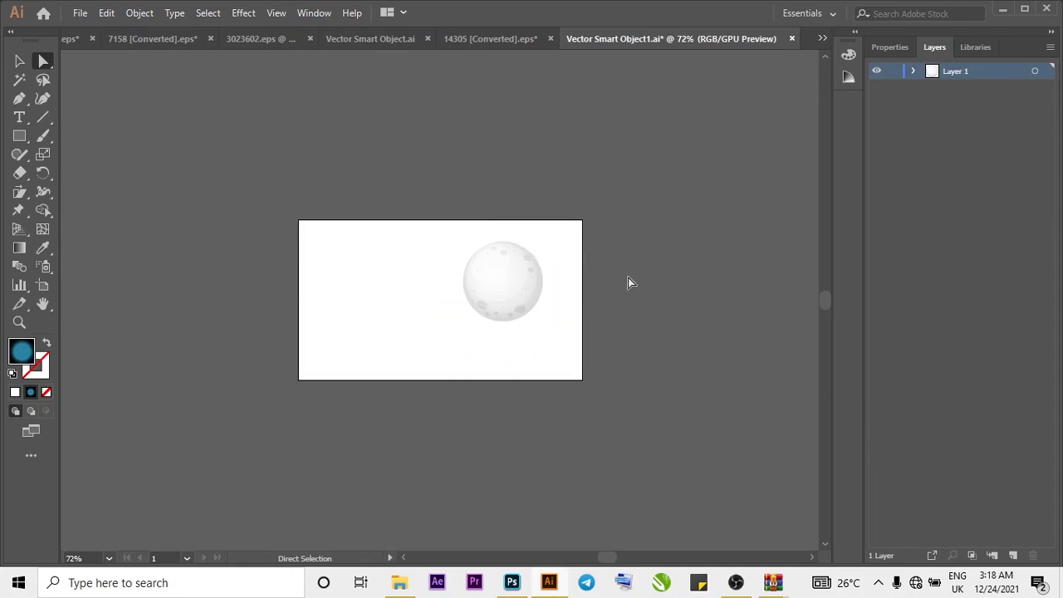
{"action": "key", "text": "v"}
{"action": "key", "text": "ctrl+s"}
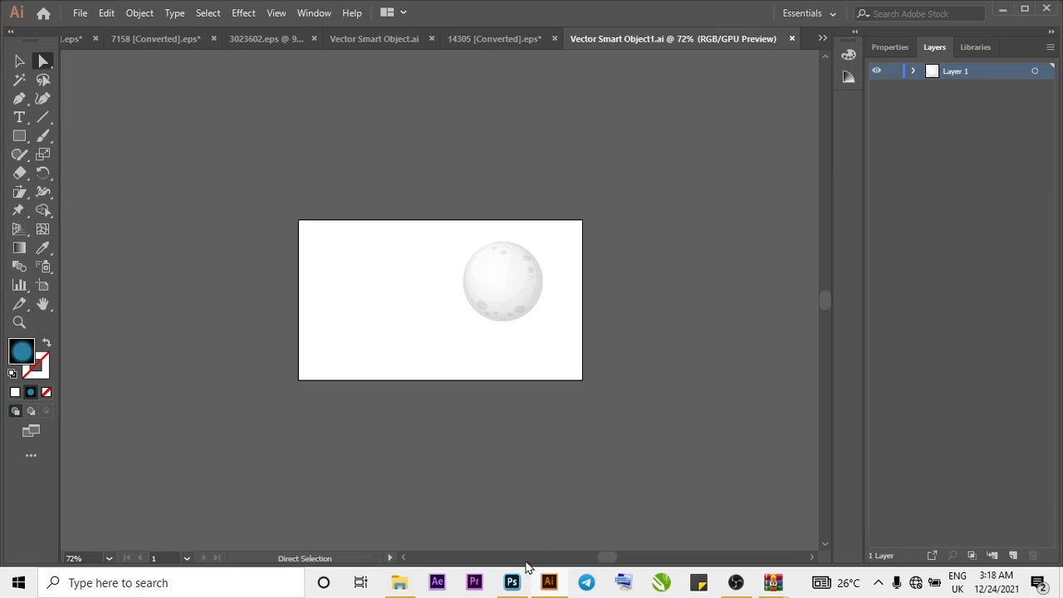
{"action": "left_click", "coordinate": [511, 582]}
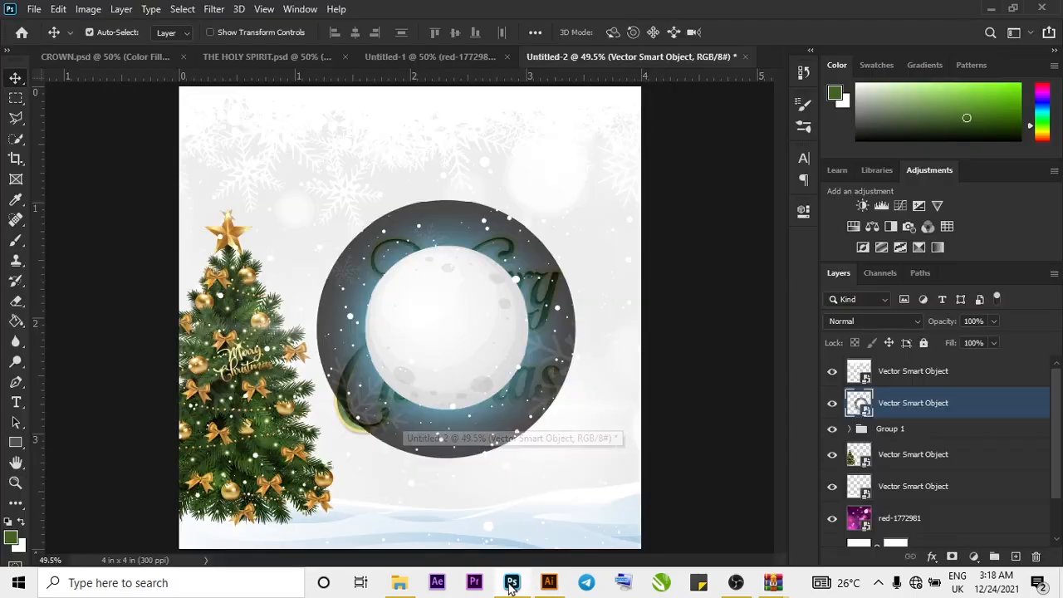
Shift the moon slightly up and left, move its layer directly above red-1772981, and scale it to about 45%.
{"action": "left_click_drag", "start_coordinate": [462, 360], "coordinate": [441, 316]}
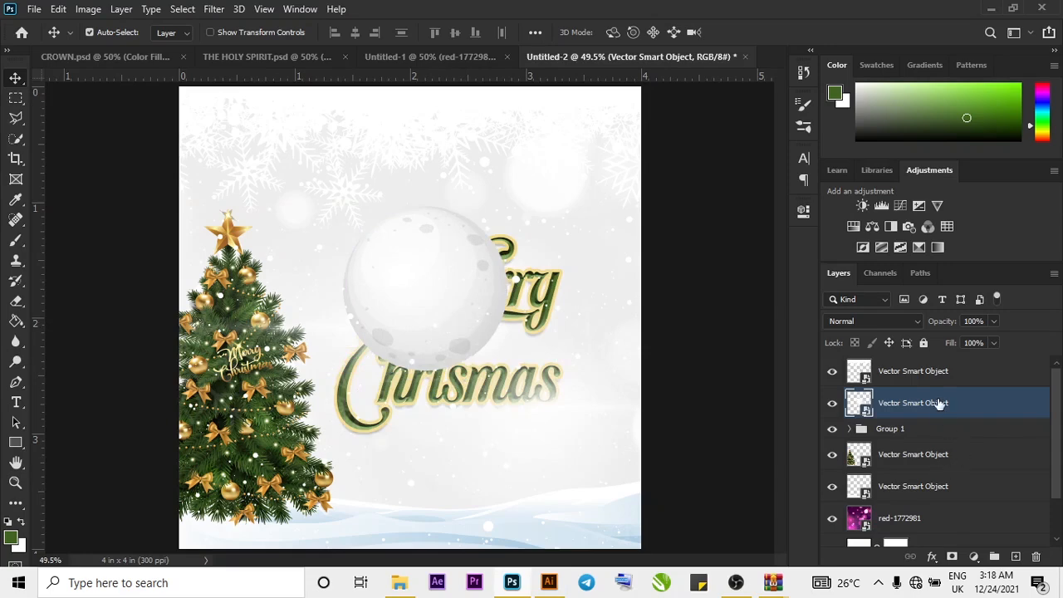
{"action": "left_click_drag", "start_coordinate": [938, 402], "coordinate": [946, 503]}
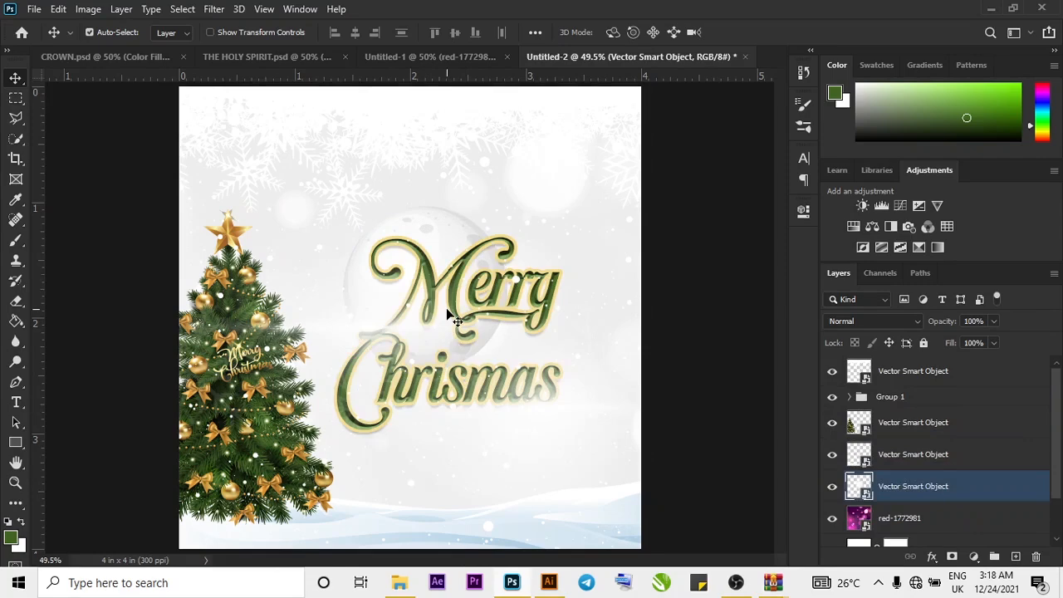
{"action": "key", "text": "ctrl+t"}
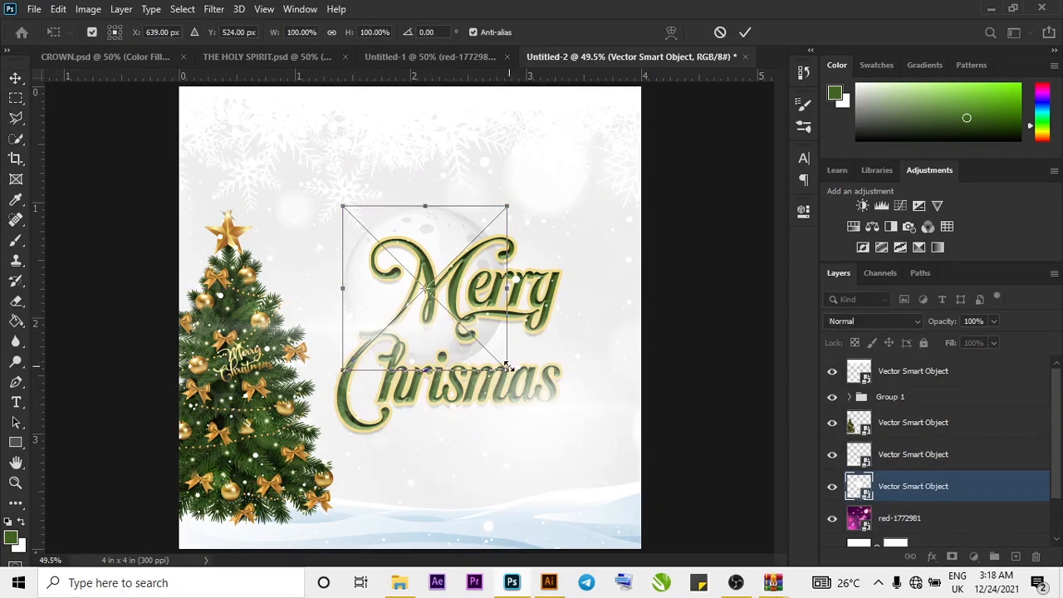
{"action": "left_click_drag", "start_coordinate": [507, 371], "coordinate": [419, 283]}
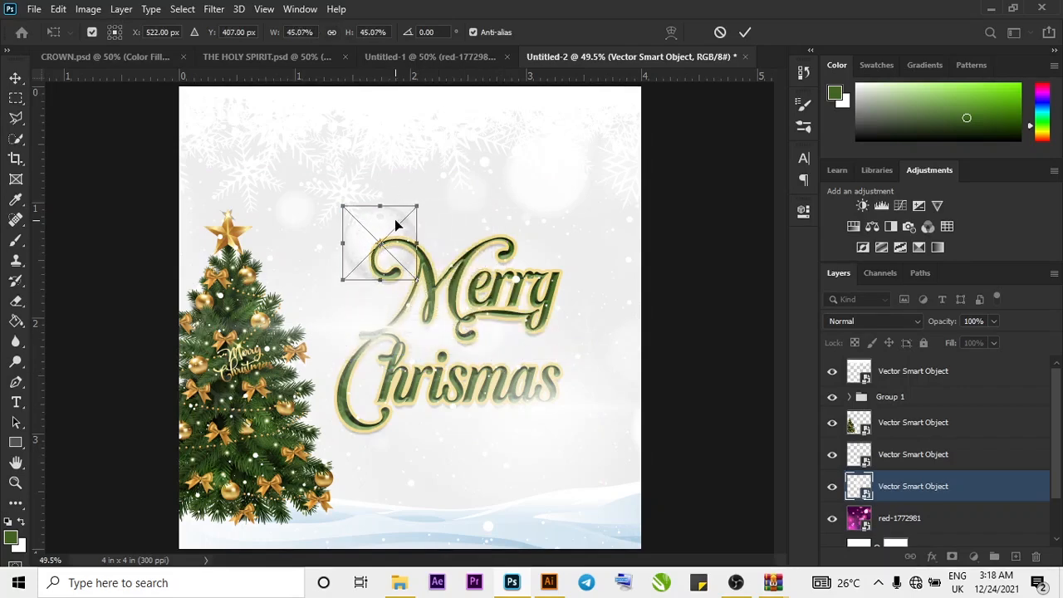
{"action": "left_click", "coordinate": [744, 32]}
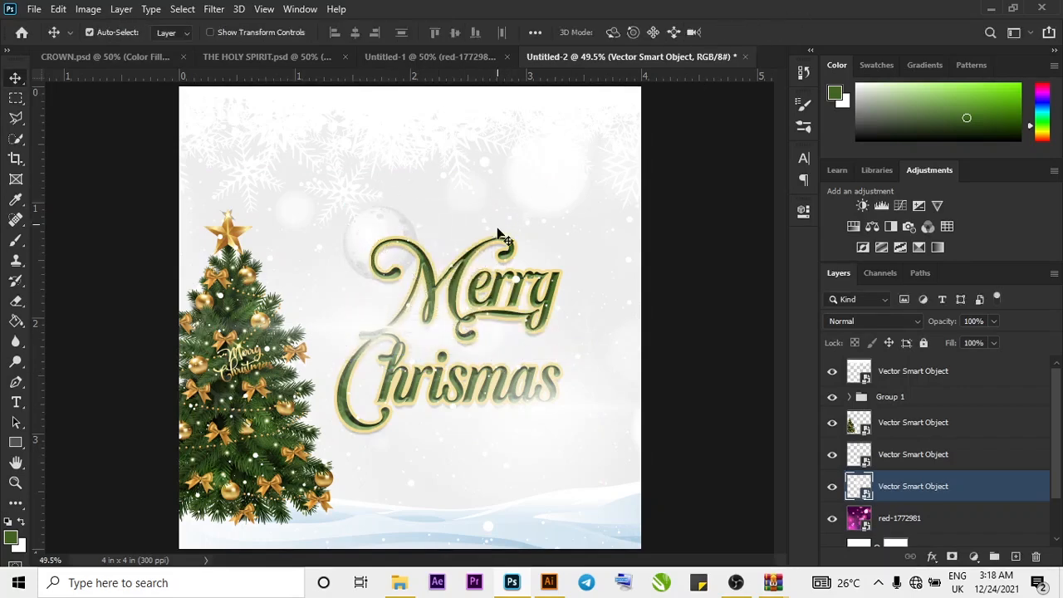
Move the moon between the tree's star and "Merry" and enlarge it to about 49%.
{"action": "left_click_drag", "start_coordinate": [368, 232], "coordinate": [320, 234]}
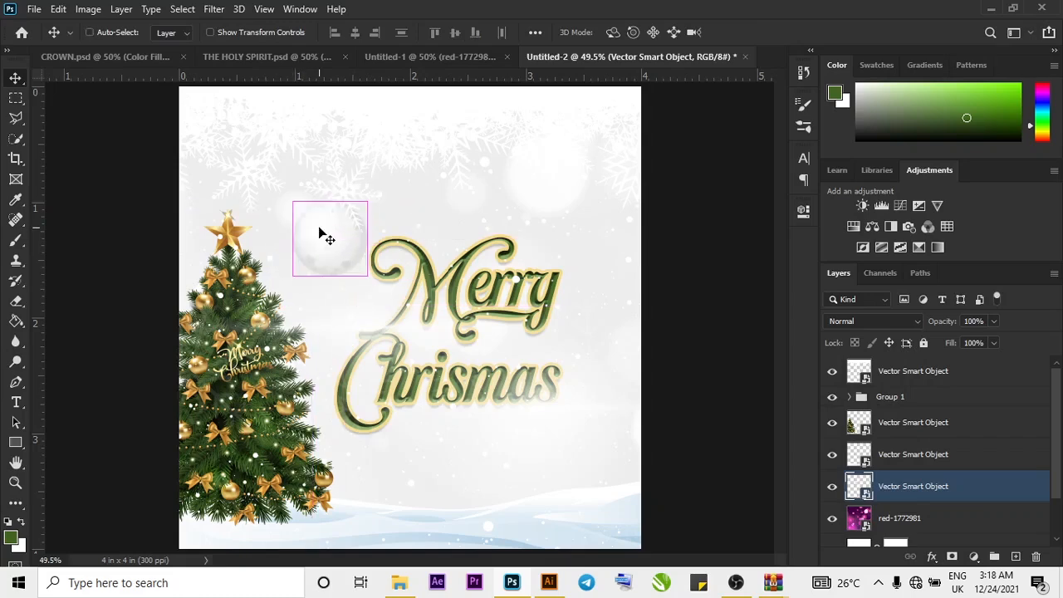
{"action": "key", "text": "ctrl+t"}
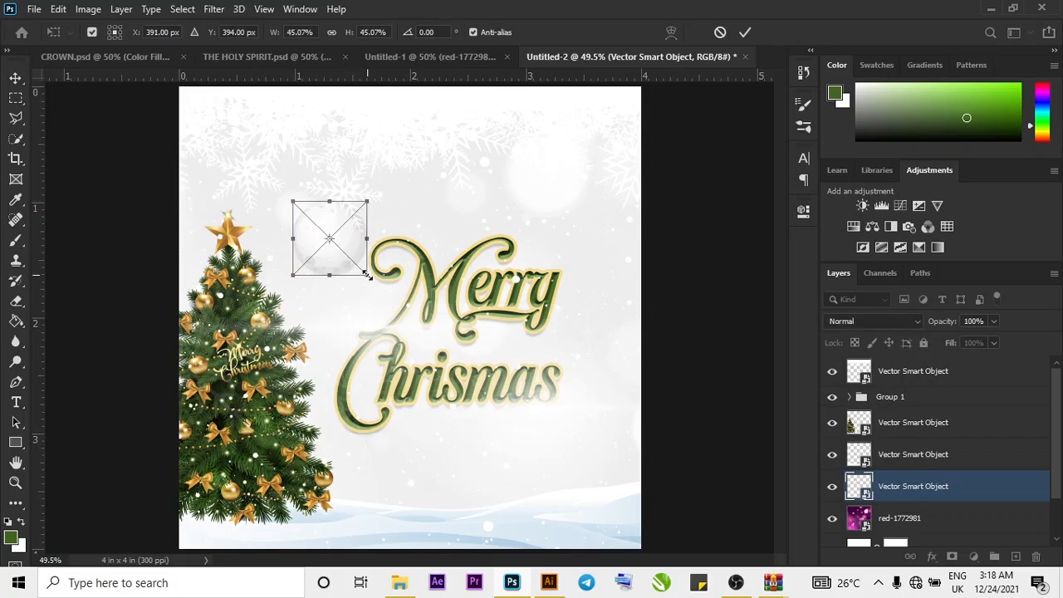
{"action": "left_click_drag", "start_coordinate": [366, 276], "coordinate": [376, 286]}
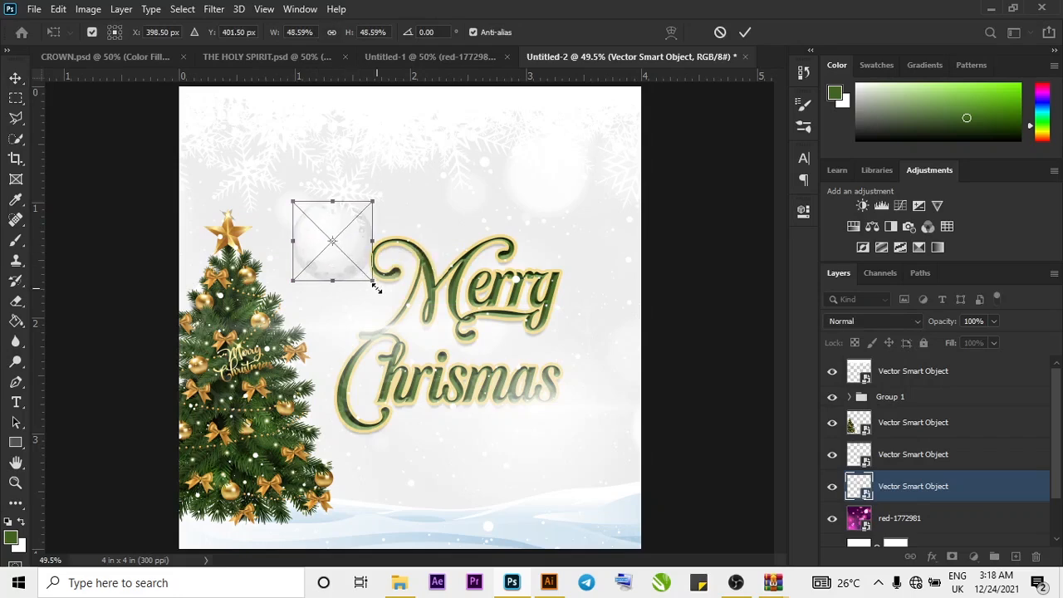
{"action": "left_click", "coordinate": [745, 32]}
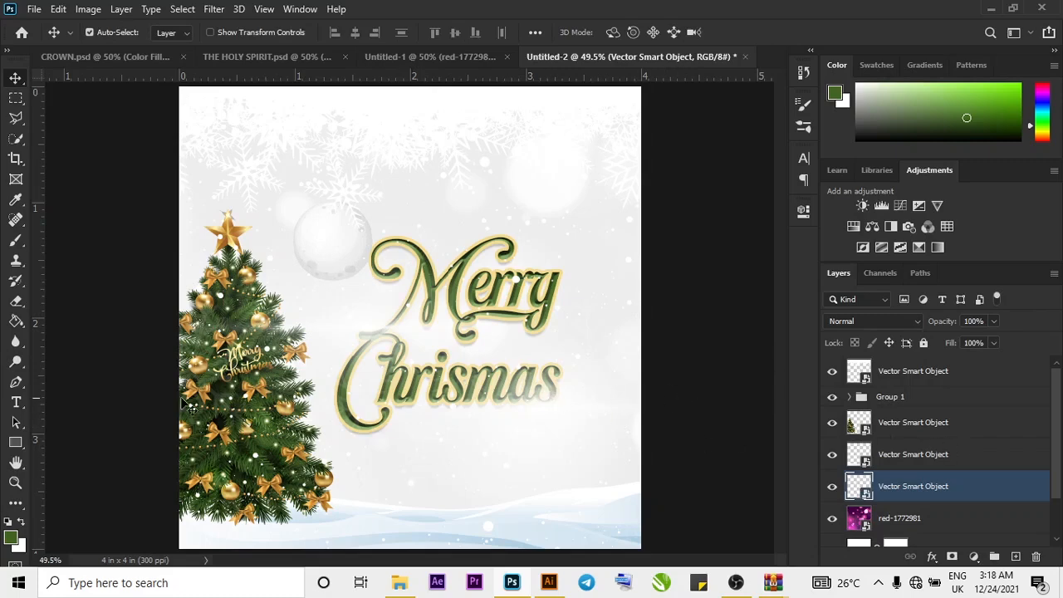
Set the Type tool's font to Espera and its size to 30 px.
{"action": "left_click", "coordinate": [16, 402]}
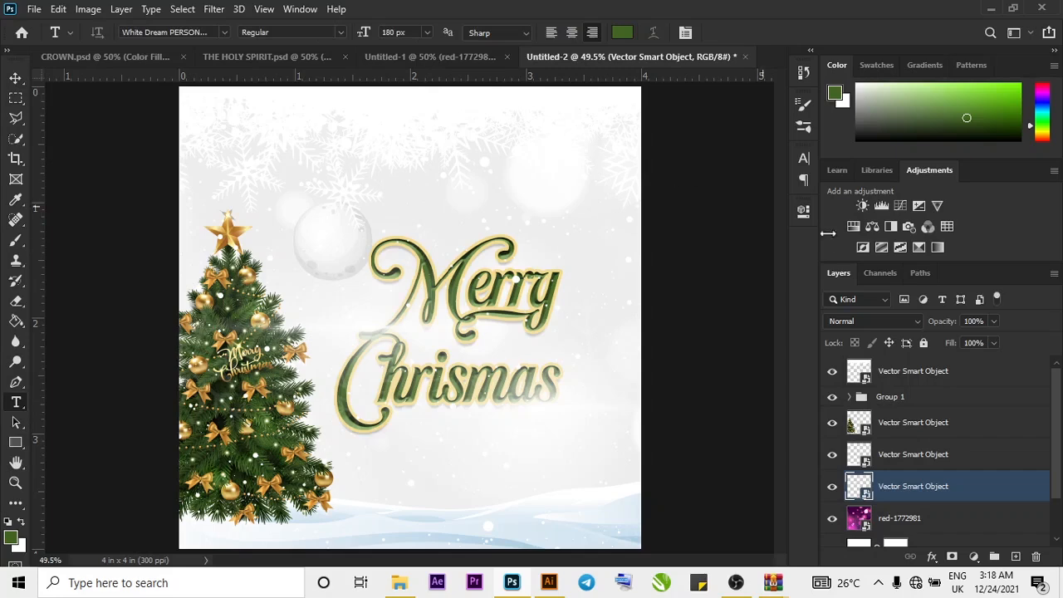
{"action": "left_click", "coordinate": [803, 157]}
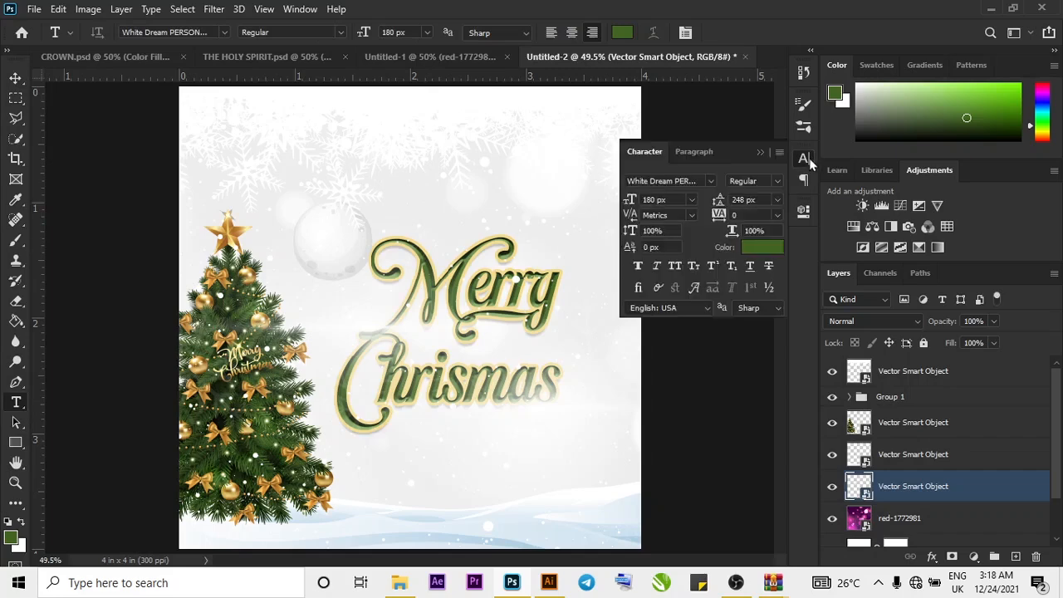
{"action": "left_click", "coordinate": [710, 180]}
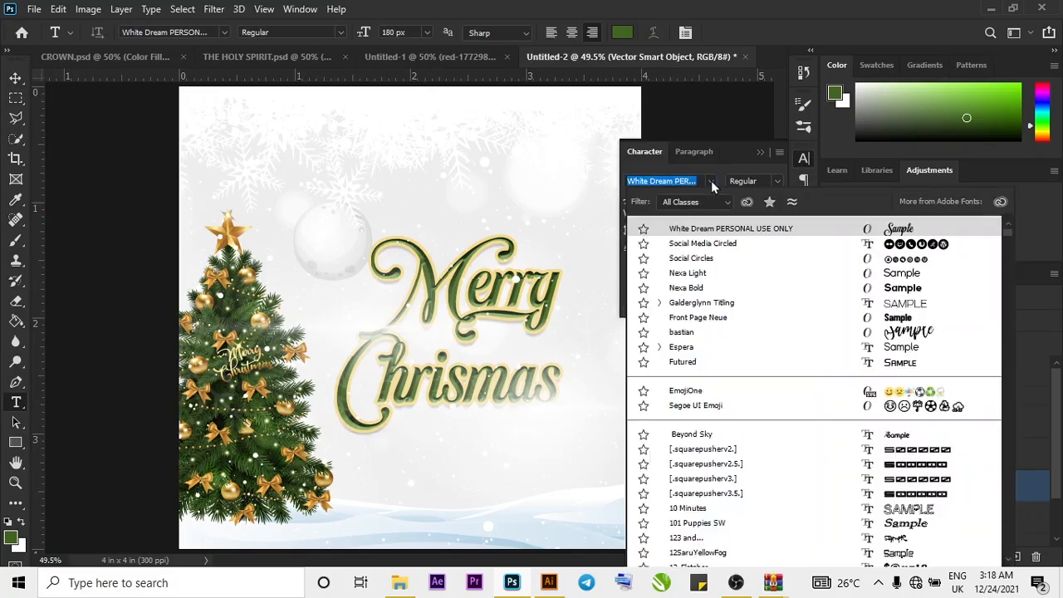
{"action": "left_click", "coordinate": [685, 355]}
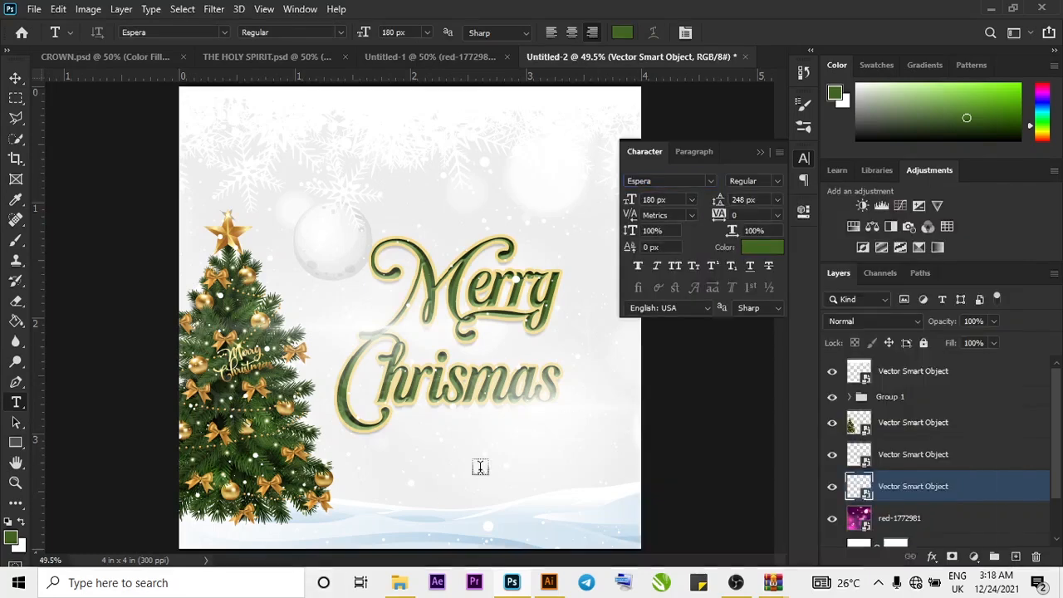
{"action": "left_click", "coordinate": [690, 199]}
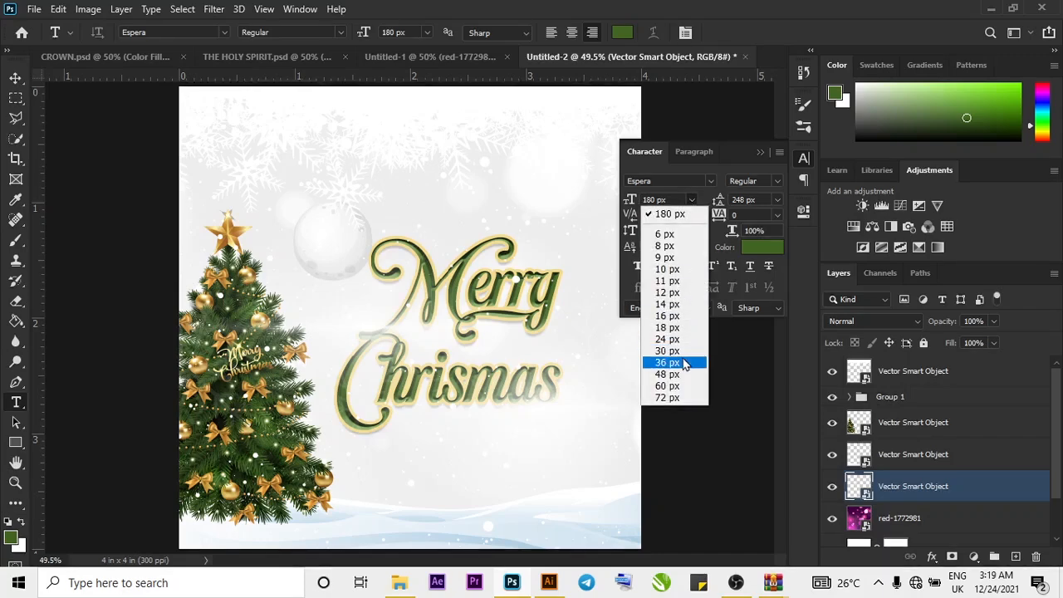
{"action": "left_click", "coordinate": [679, 351]}
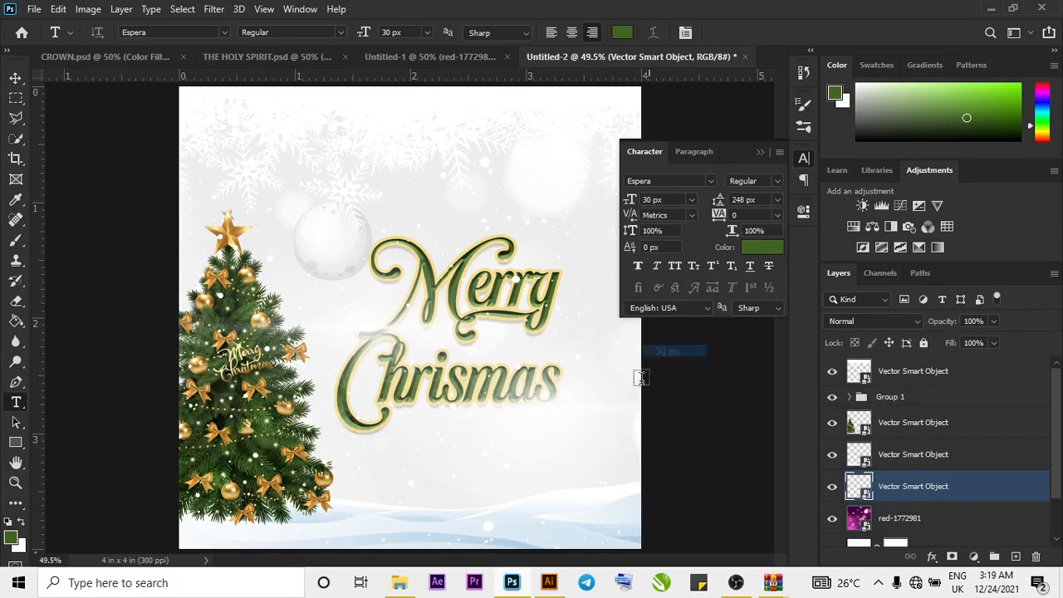
Start a text layer below "Chrismas" and format it in small caps and faux italic.
{"action": "left_click", "coordinate": [424, 472]}
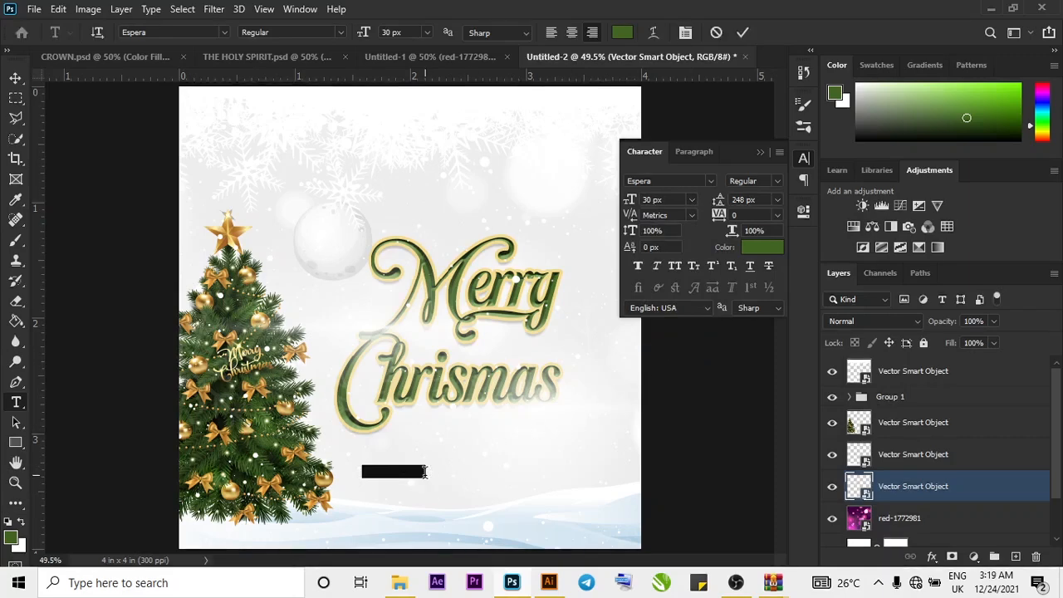
{"action": "left_click", "coordinate": [689, 268]}
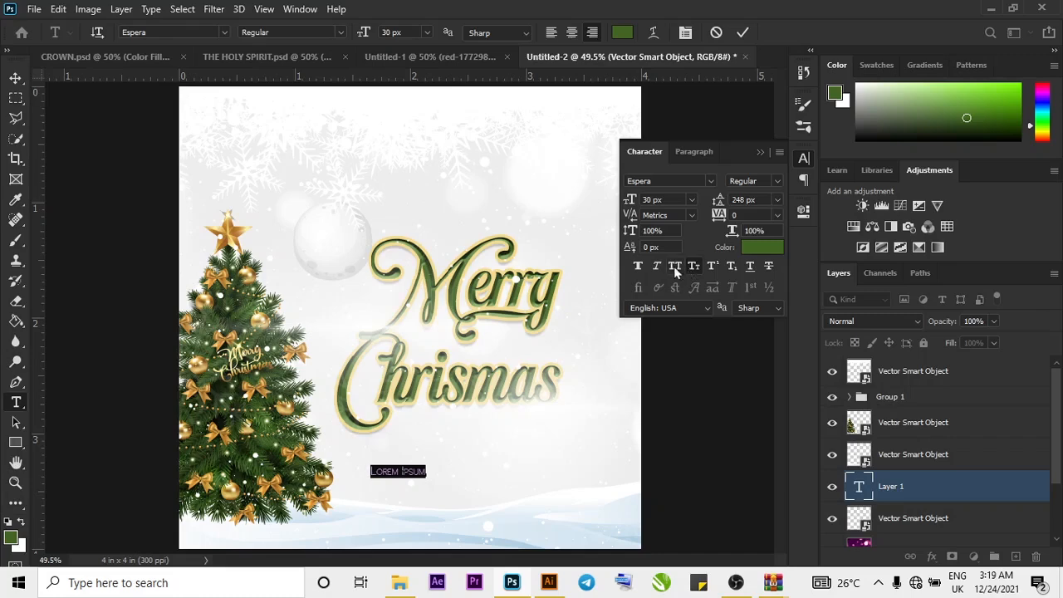
{"action": "left_click", "coordinate": [657, 266]}
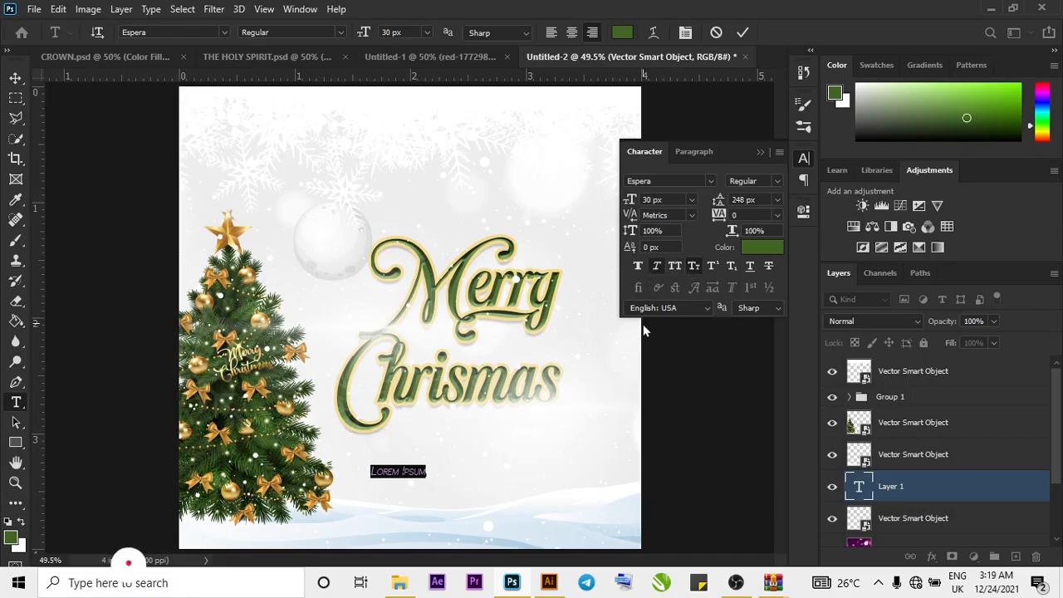
Enter the two-line verse "for unto us a child is born / unto us a son is given" and move it right and up under "Chrismas".
{"action": "key", "text": "BackSpace"}
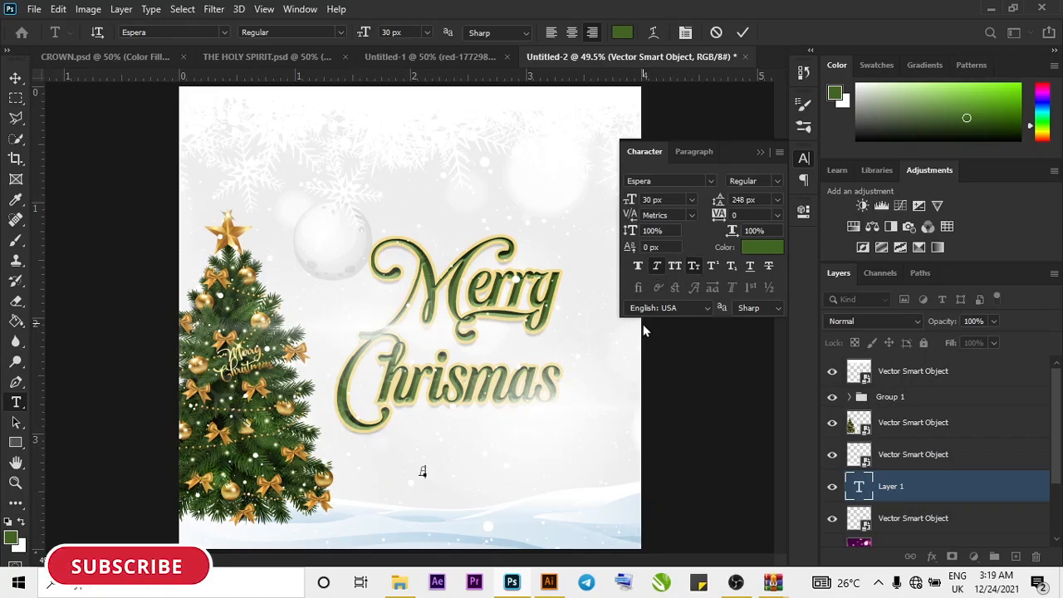
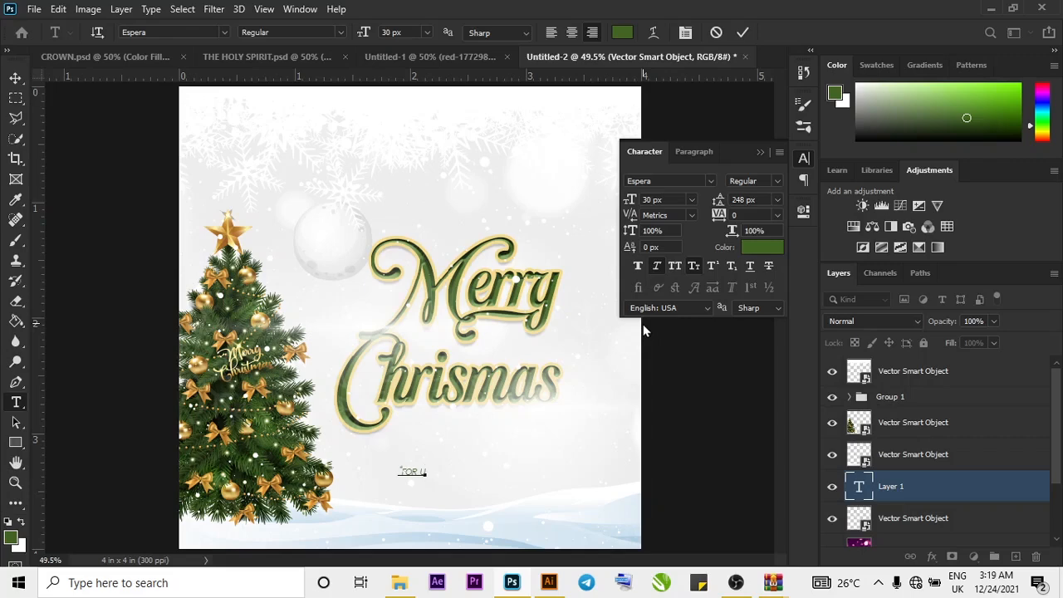
{"action": "type", "text": "to"}
{"action": "key", "text": "BackSpace"}
{"action": "key", "text": "BackSpace"}
{"action": "type", "text": "nto us a child.is born"}
{"action": "left_click", "coordinate": [743, 32]}
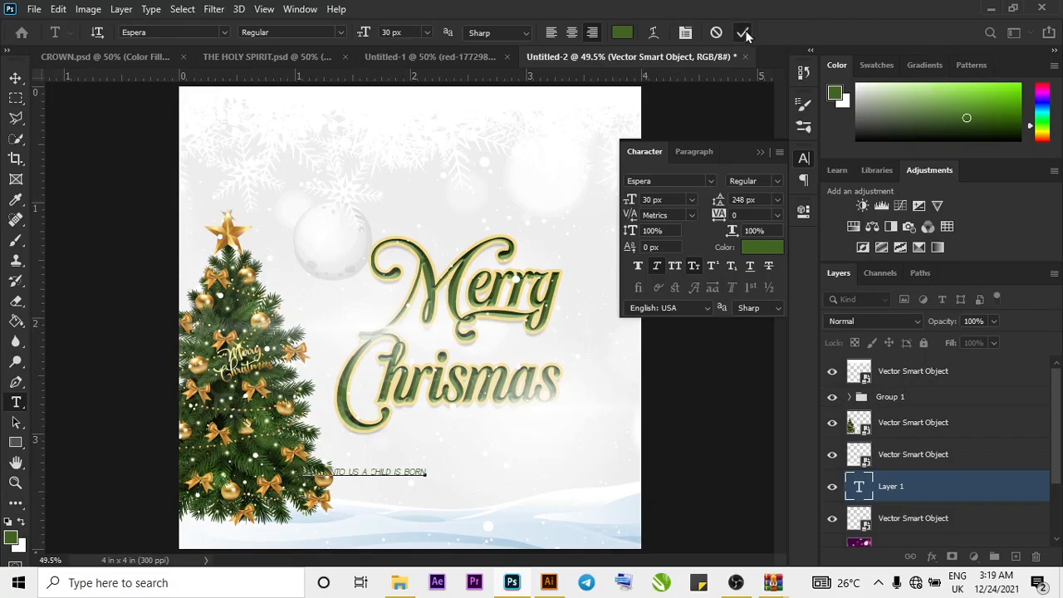
{"action": "left_click", "coordinate": [16, 79]}
{"action": "left_click_drag", "start_coordinate": [418, 474], "coordinate": [509, 453]}
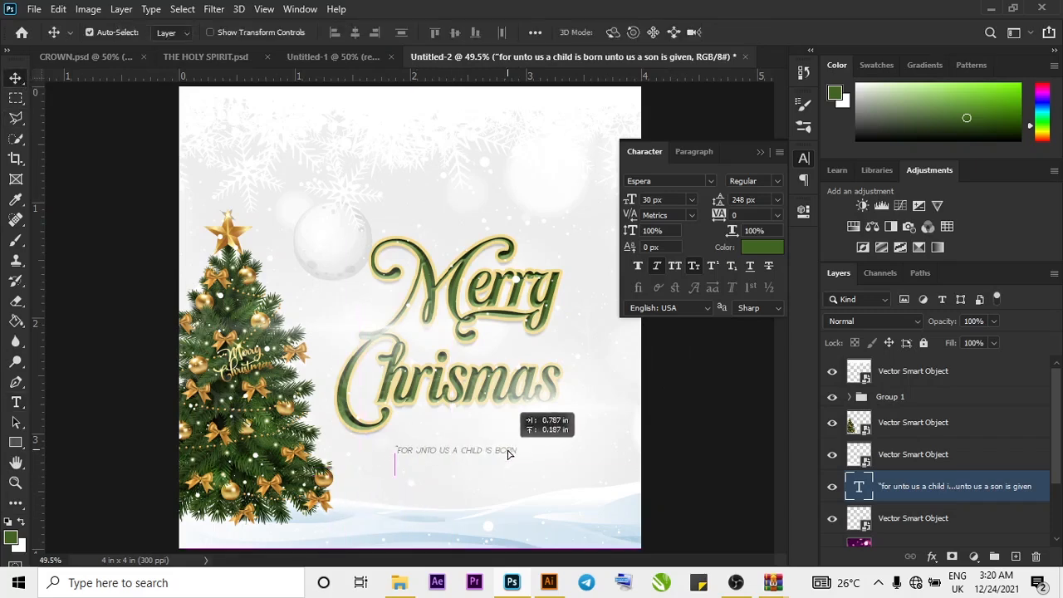
Set the verse's leading to Auto and tighten it to 12 px.
{"action": "left_click", "coordinate": [16, 402]}
{"action": "left_click", "coordinate": [487, 449]}
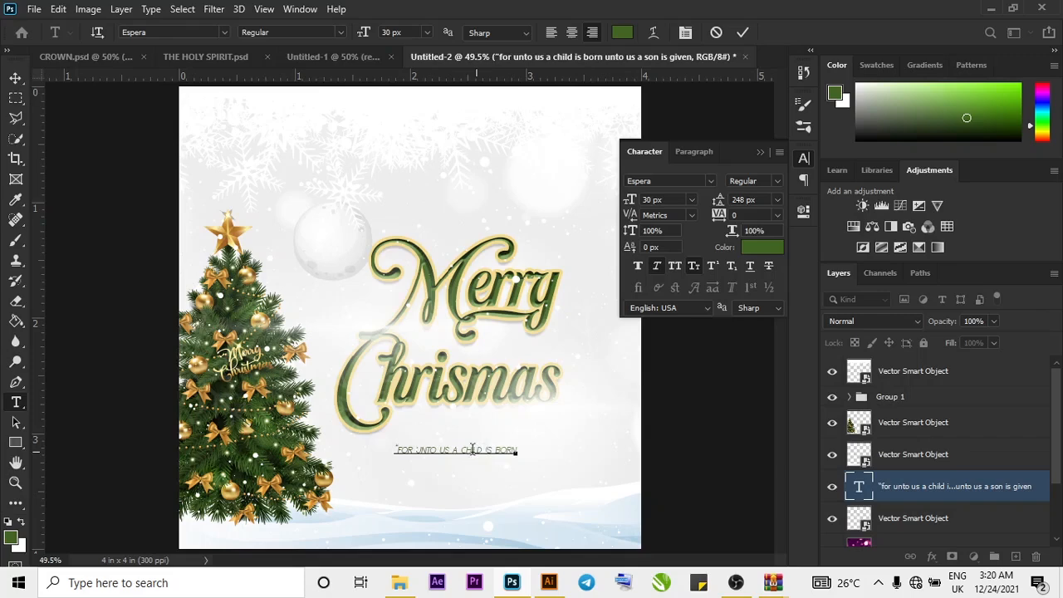
{"action": "left_click", "coordinate": [778, 201]}
{"action": "left_click", "coordinate": [771, 217]}
{"action": "left_click", "coordinate": [15, 77]}
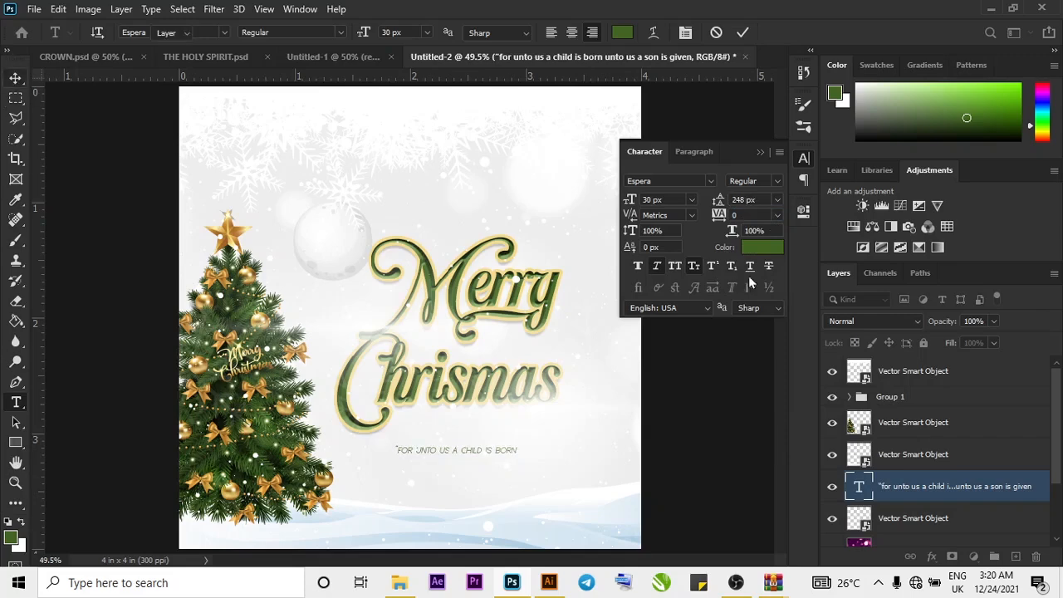
{"action": "left_click", "coordinate": [778, 200]}
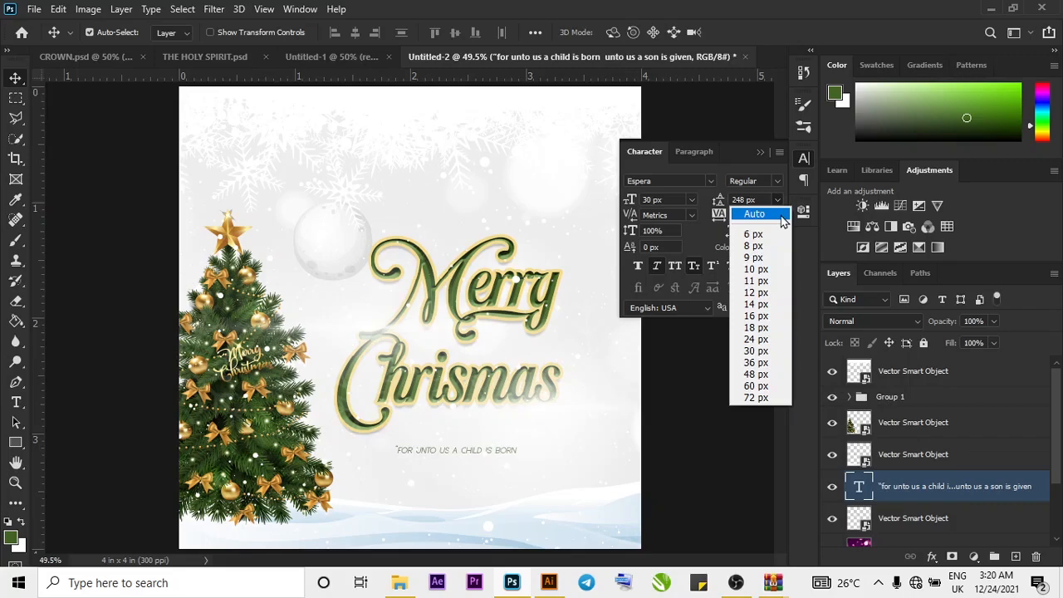
{"action": "left_click", "coordinate": [780, 216]}
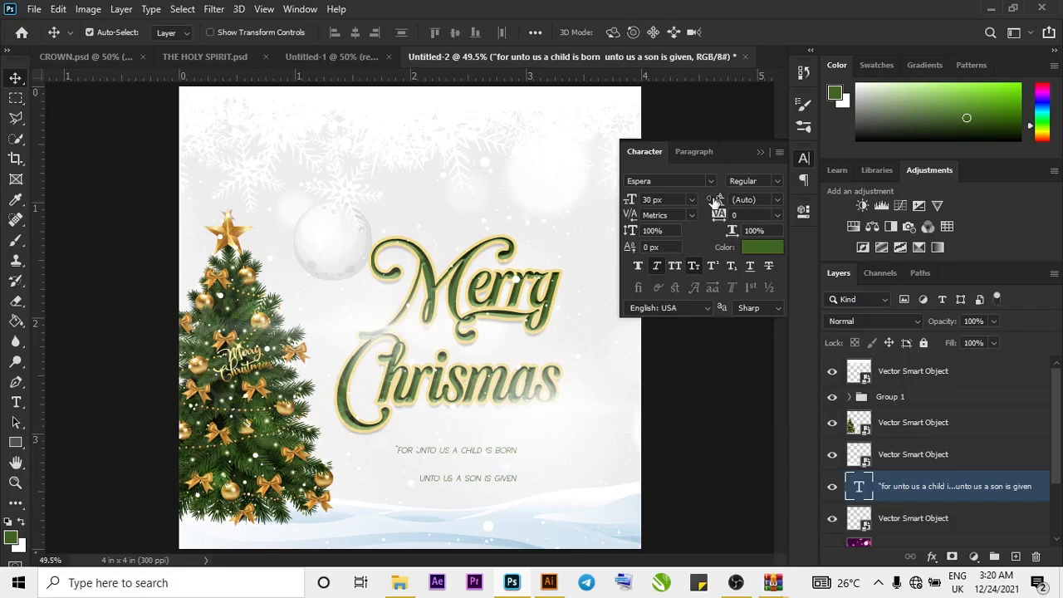
{"action": "mouse_move", "coordinate": [716, 201]}
{"action": "left_mouse_down"}
{"action": "mouse_move", "coordinate": [704, 199]}
{"action": "mouse_move", "coordinate": [727, 201]}
{"action": "left_mouse_up"}
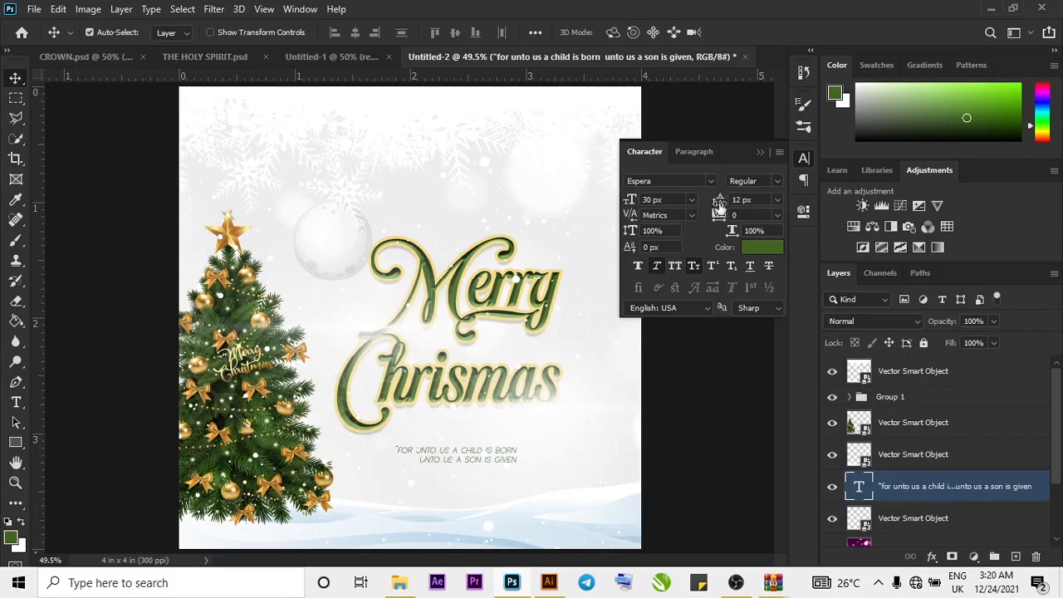
Center-align the two-line verse text.
{"action": "left_click", "coordinate": [706, 153]}
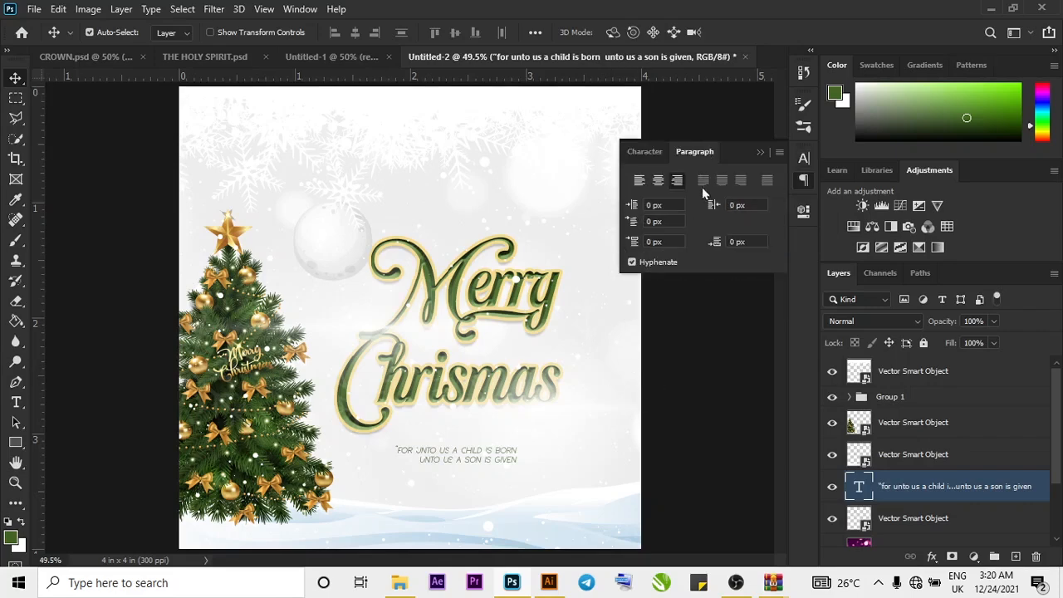
{"action": "left_click", "coordinate": [656, 180]}
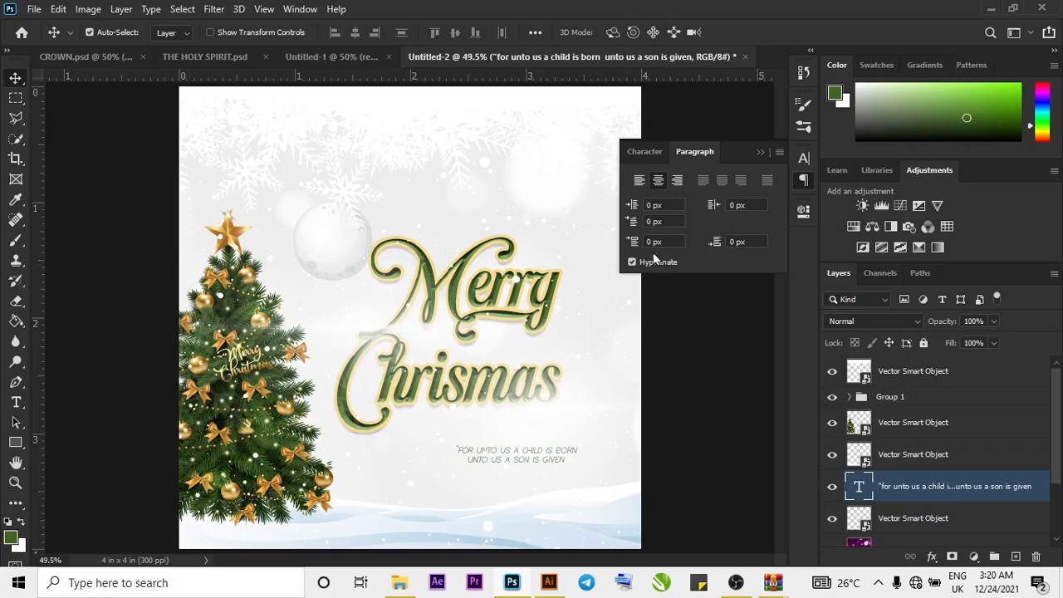
{"action": "left_click", "coordinate": [16, 402]}
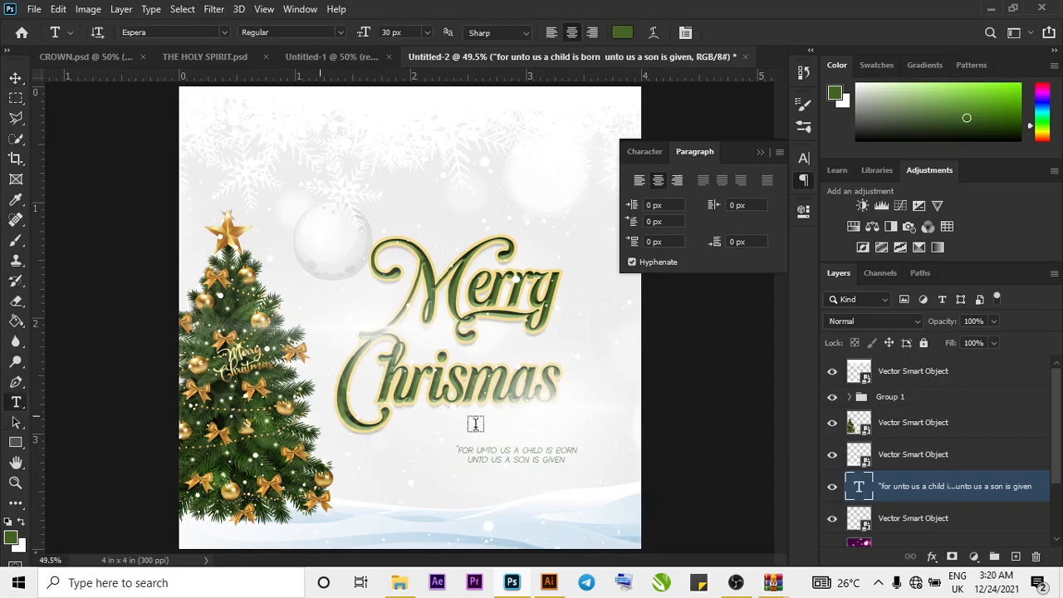
{"action": "left_click", "coordinate": [514, 453]}
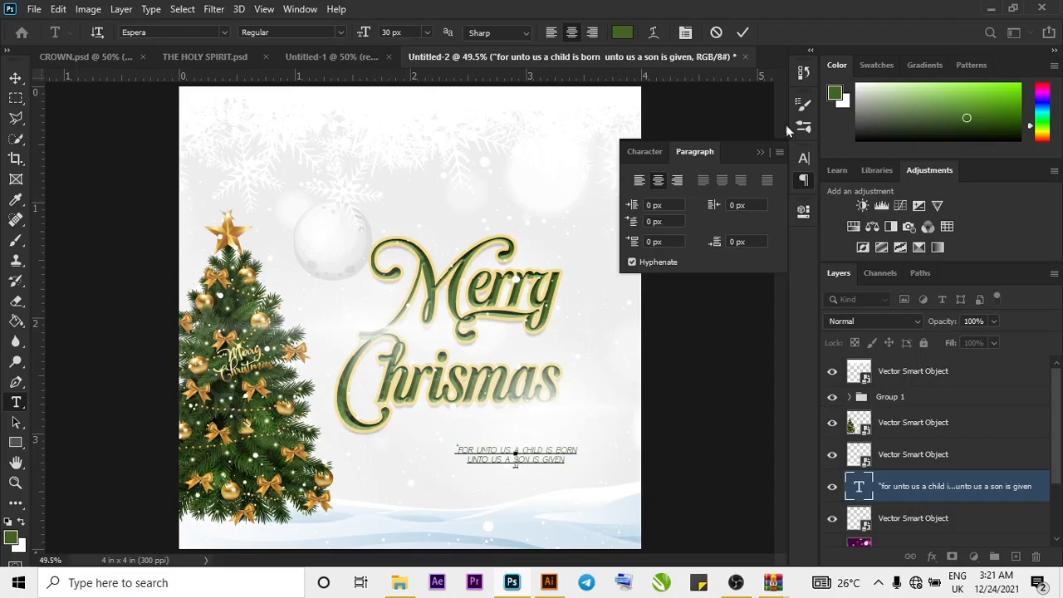
{"action": "left_click", "coordinate": [741, 33]}
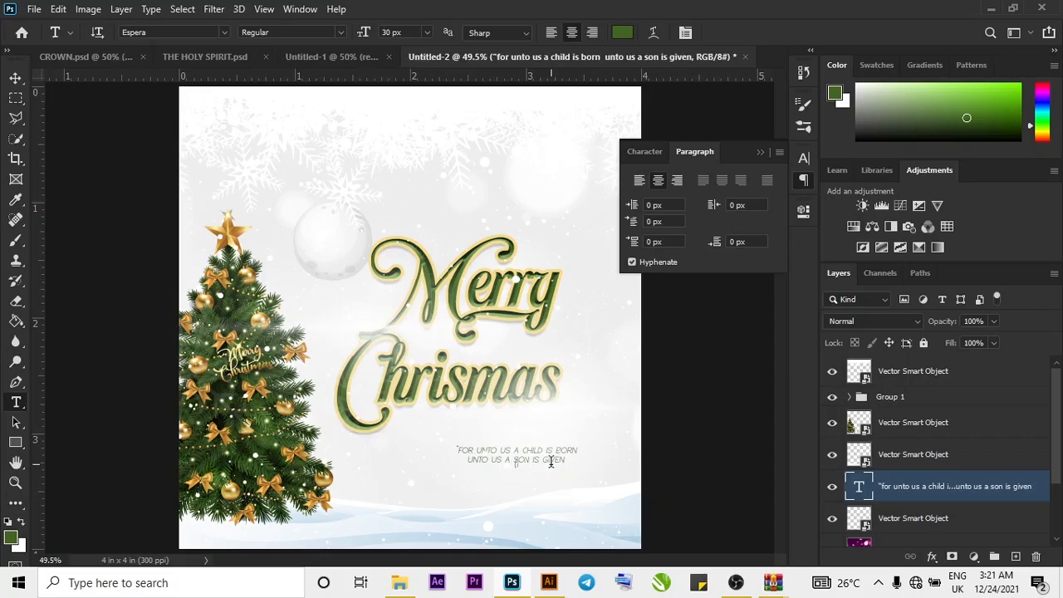
Add the reference "(isaaiah 9:6)" as a third line at the end of the verse.
{"action": "left_click", "coordinate": [550, 462]}
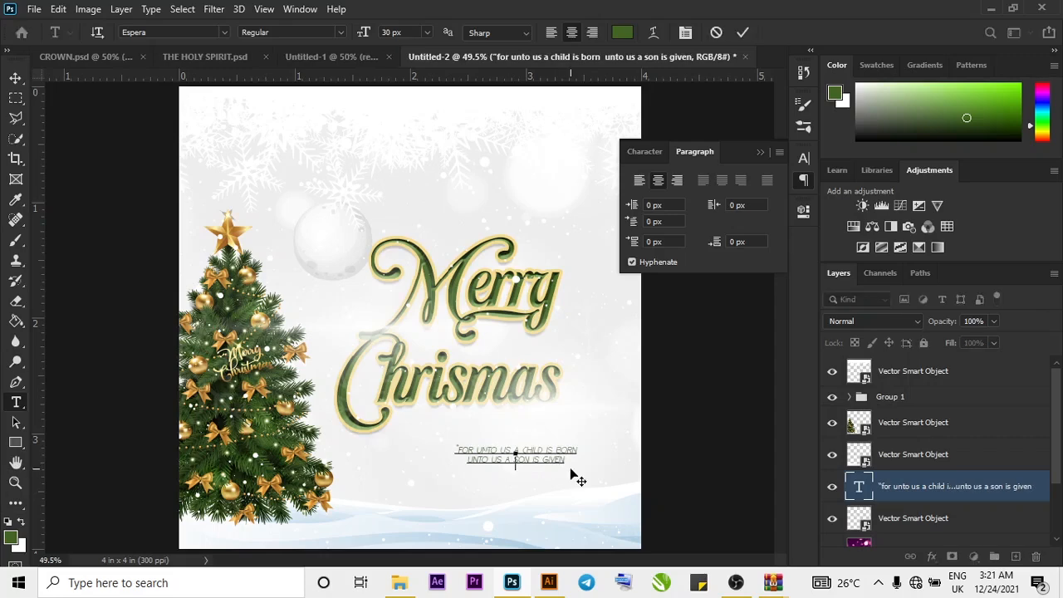
{"action": "left_click", "coordinate": [645, 152]}
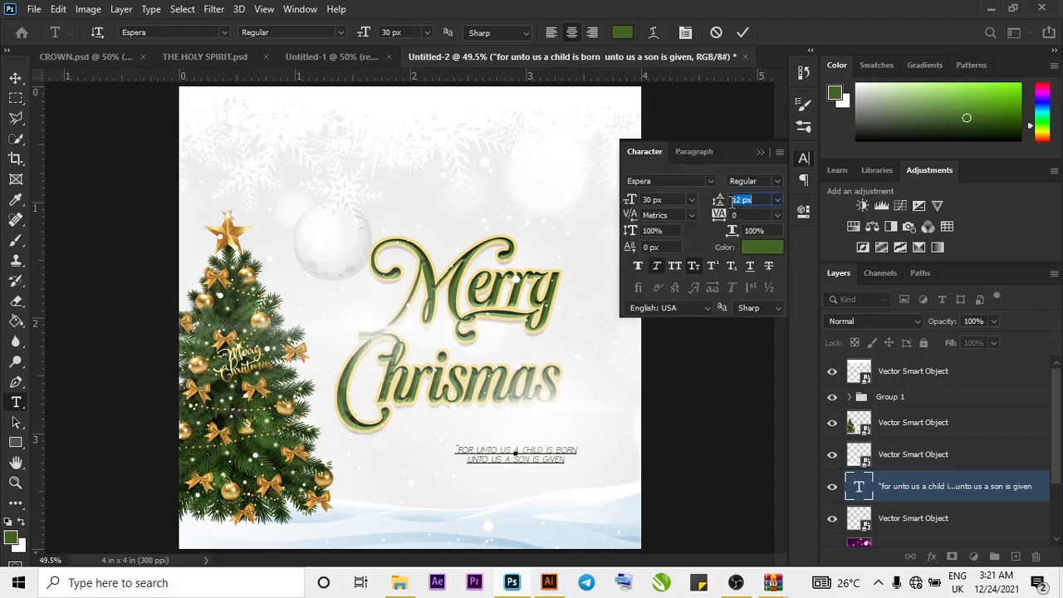
{"action": "left_click_drag", "start_coordinate": [724, 202], "coordinate": [729, 208]}
{"action": "left_click", "coordinate": [562, 460]}
{"action": "type", "text": "aiah 9"}
{"action": "key", "text": "BackSpace"}
{"action": "type", "text": "9:6"}
{"action": "type", "text": ":"}
{"action": "type", "text": "6)"}
{"action": "key", "text": "ctrl+a"}
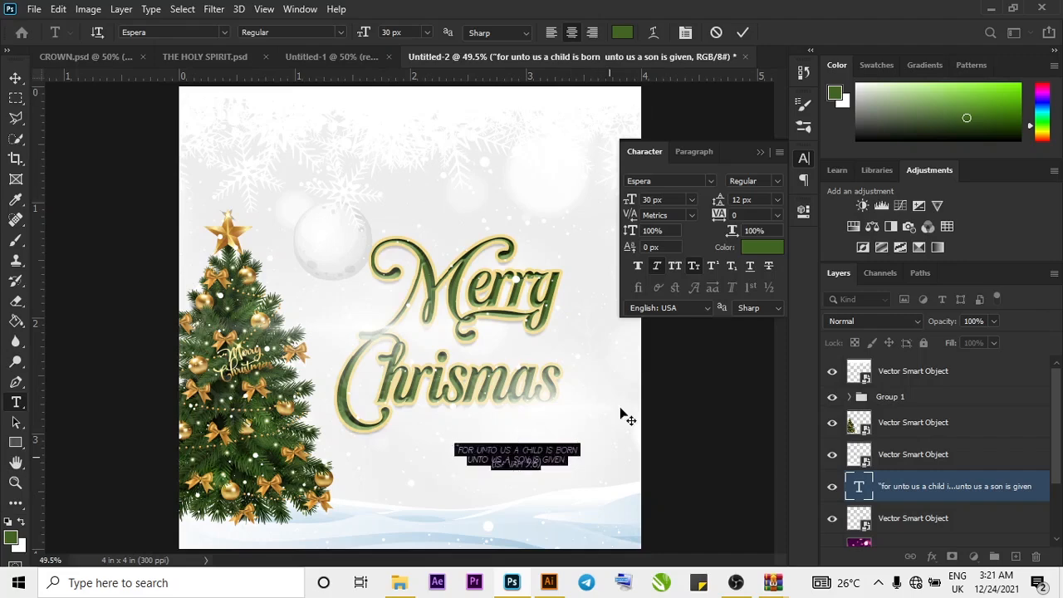
{"action": "left_click", "coordinate": [742, 33]}
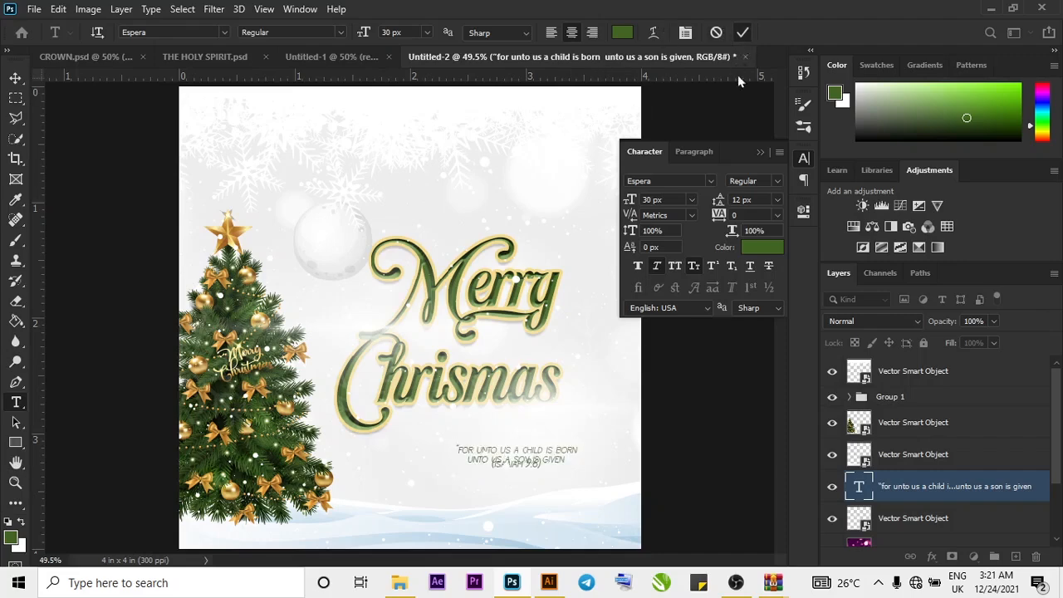
Set the verse's font style to Bold and its leading to 23 px.
{"action": "left_click", "coordinate": [773, 180]}
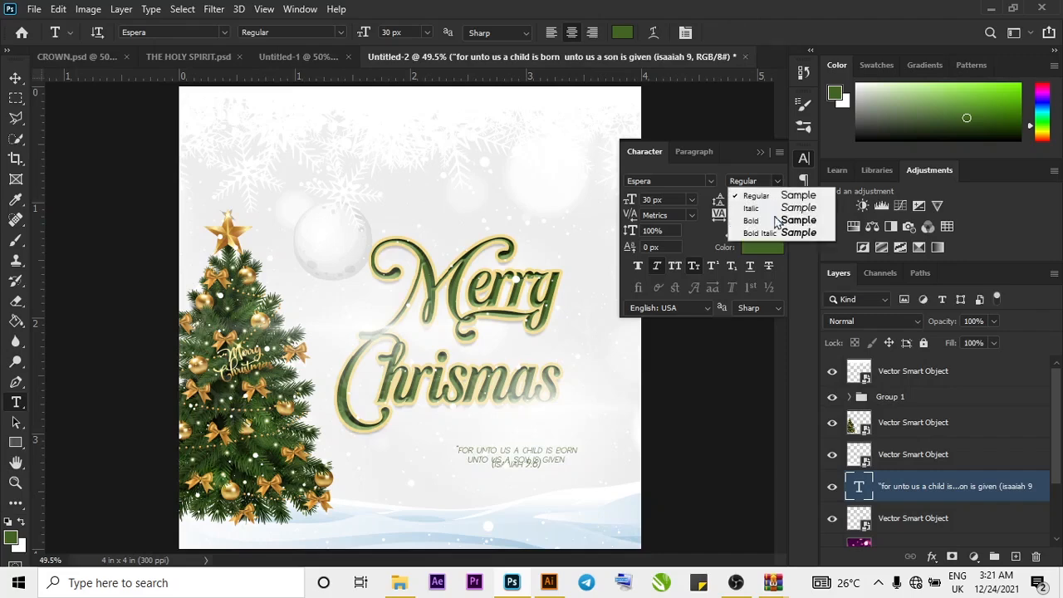
{"action": "left_click", "coordinate": [773, 222]}
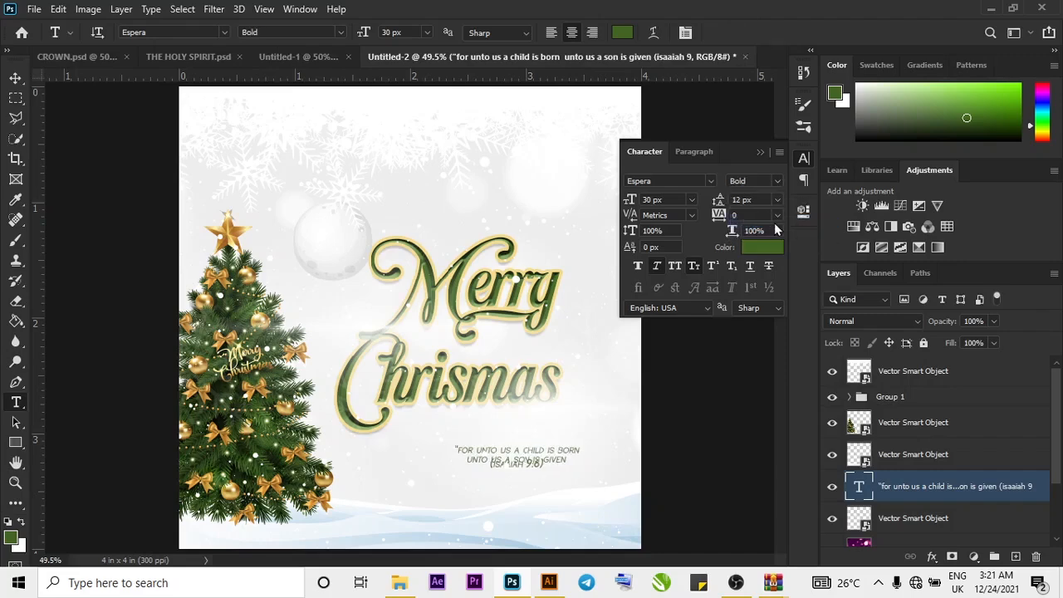
{"action": "left_click_drag", "start_coordinate": [713, 201], "coordinate": [718, 203]}
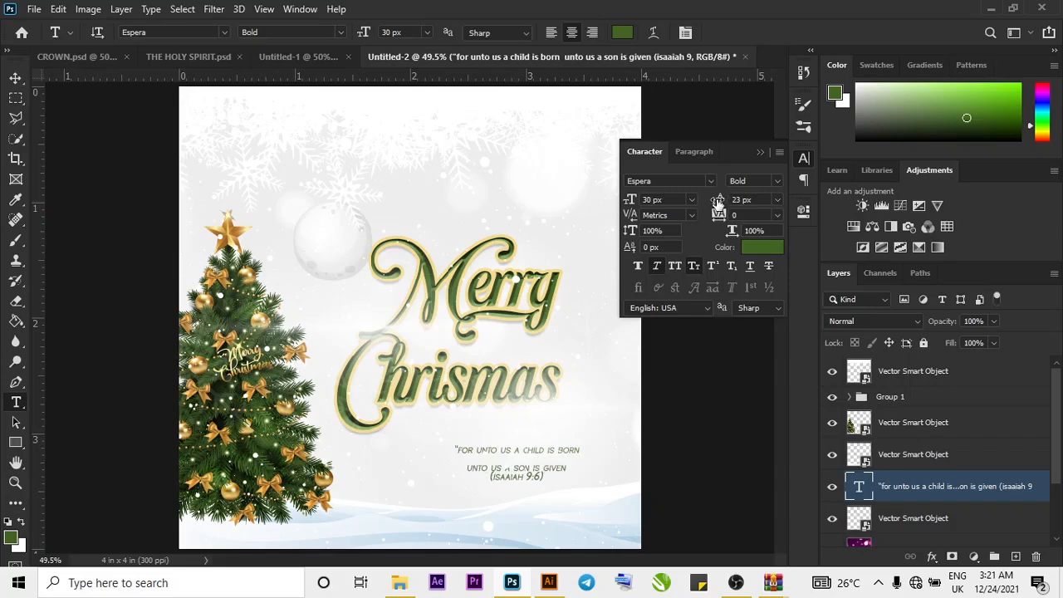
{"action": "left_click", "coordinate": [519, 480]}
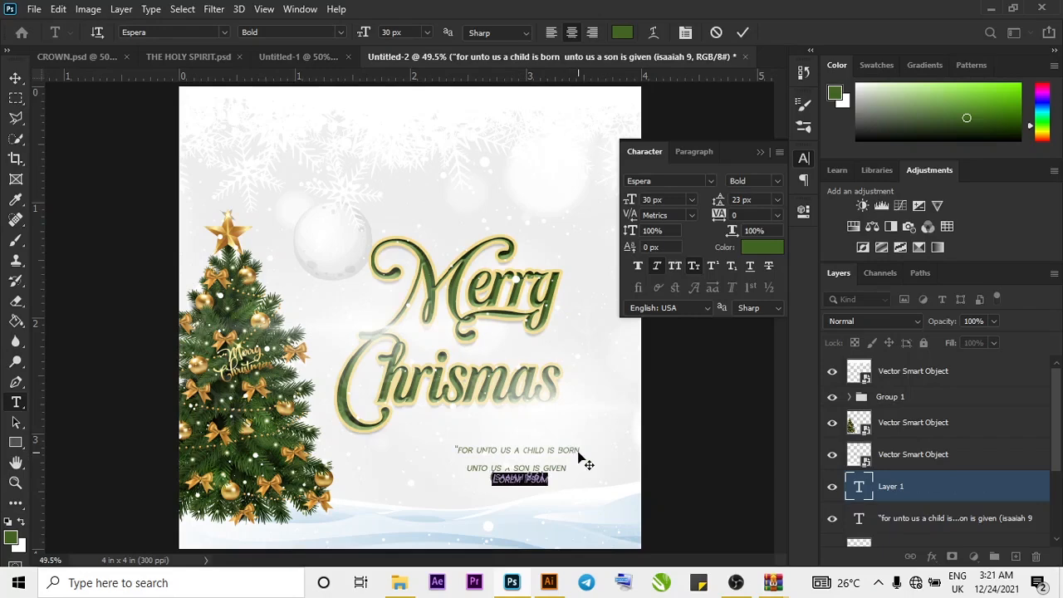
{"action": "left_click", "coordinate": [743, 39]}
{"action": "key", "text": "Delete"}
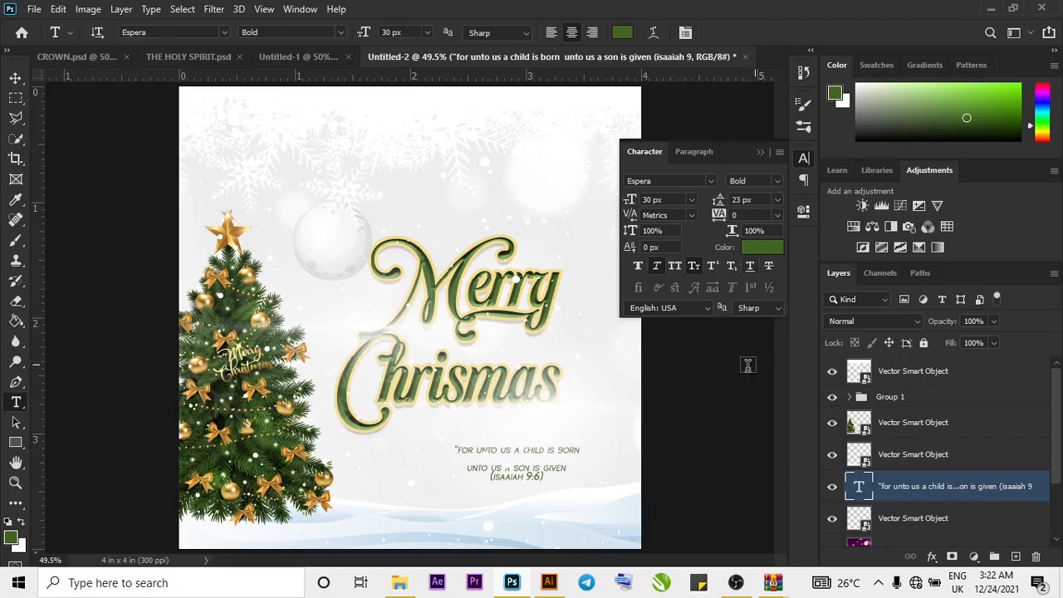
Select the whole verse text and tighten its leading to 14.04 px.
{"action": "left_click", "coordinate": [526, 456]}
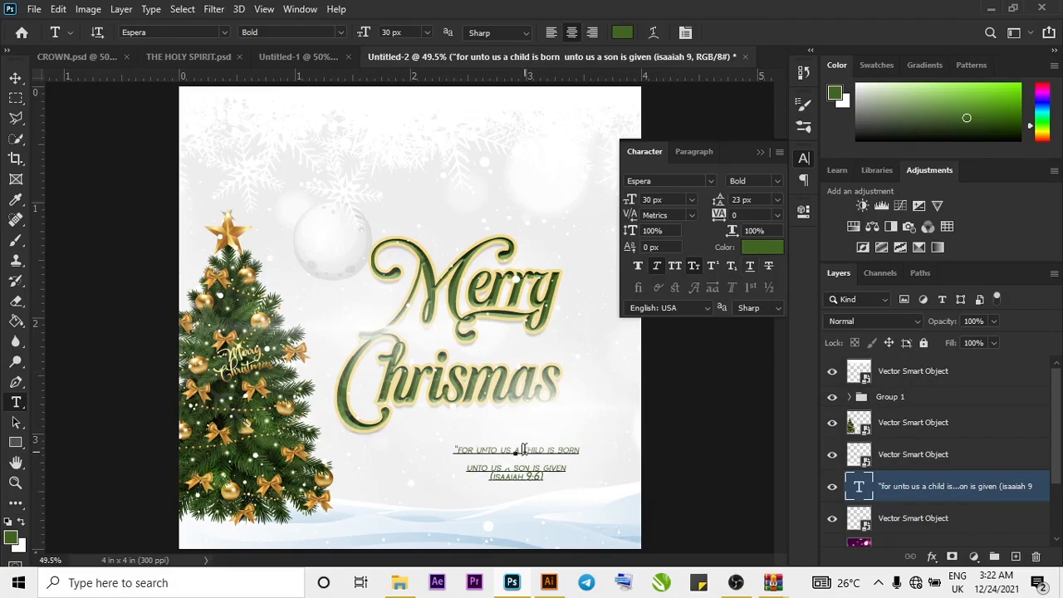
{"action": "key", "text": "ctrl+a"}
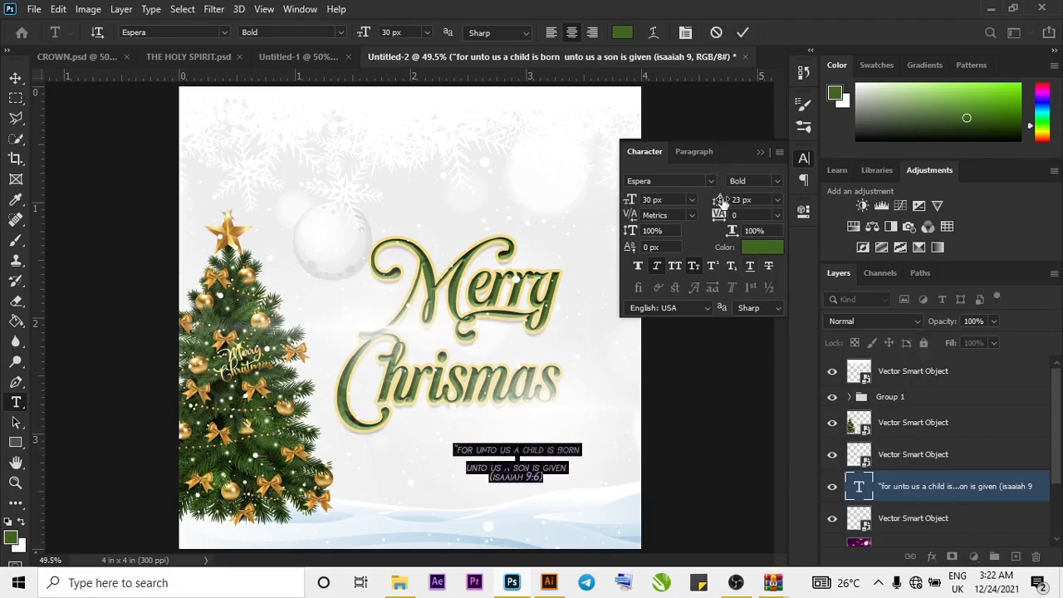
{"action": "mouse_move", "coordinate": [722, 200]}
{"action": "left_mouse_down"}
{"action": "mouse_move", "coordinate": [703, 197]}
{"action": "mouse_move", "coordinate": [715, 200]}
{"action": "left_mouse_up"}
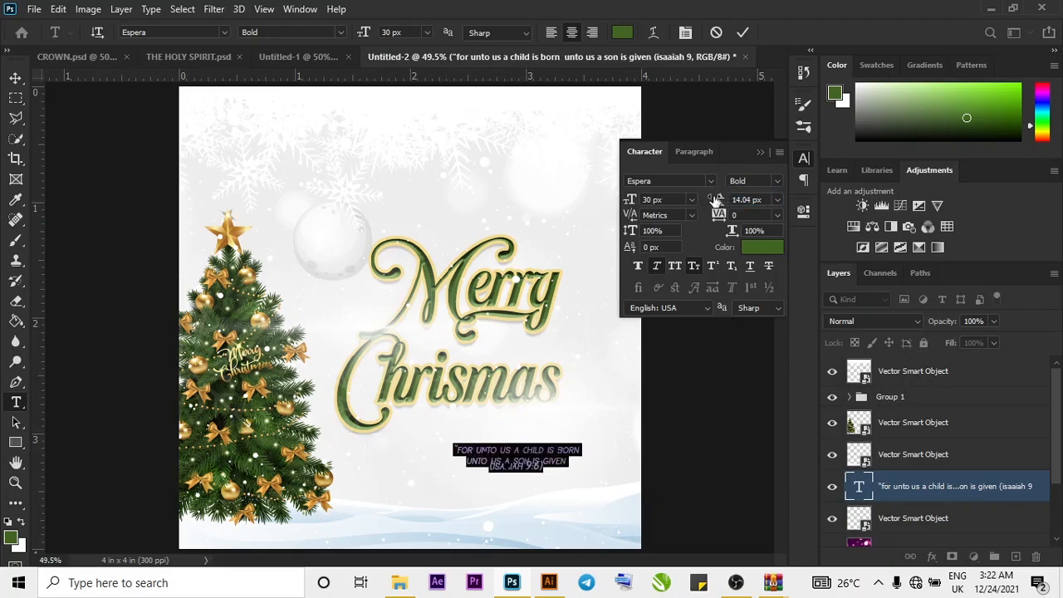
Replace the break before the verse reference so its line spacing matches, and correct the spelling to "isaiah".
{"action": "left_click", "coordinate": [523, 458]}
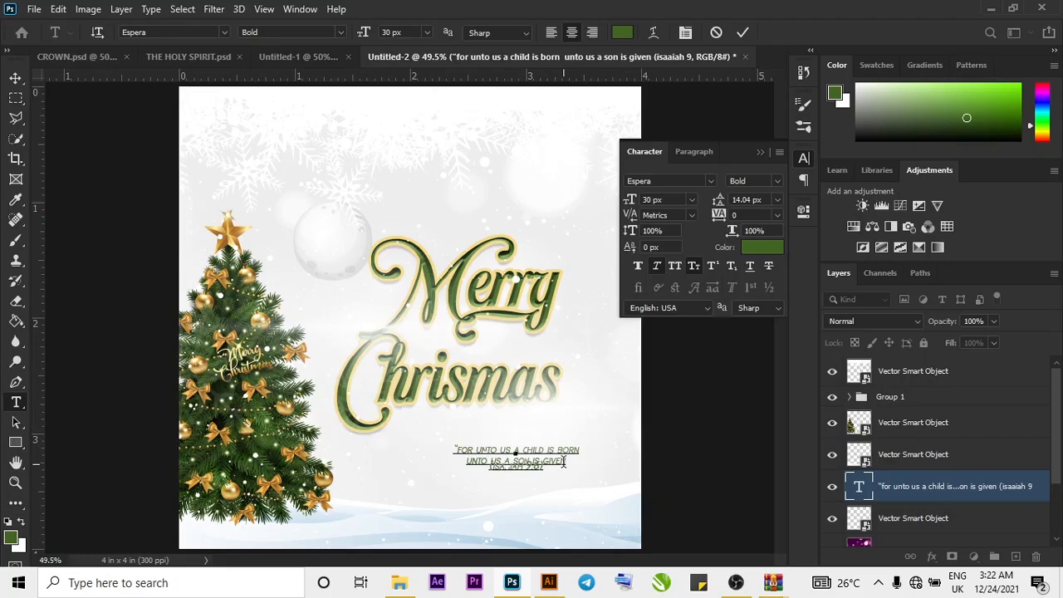
{"action": "key", "text": "Return"}
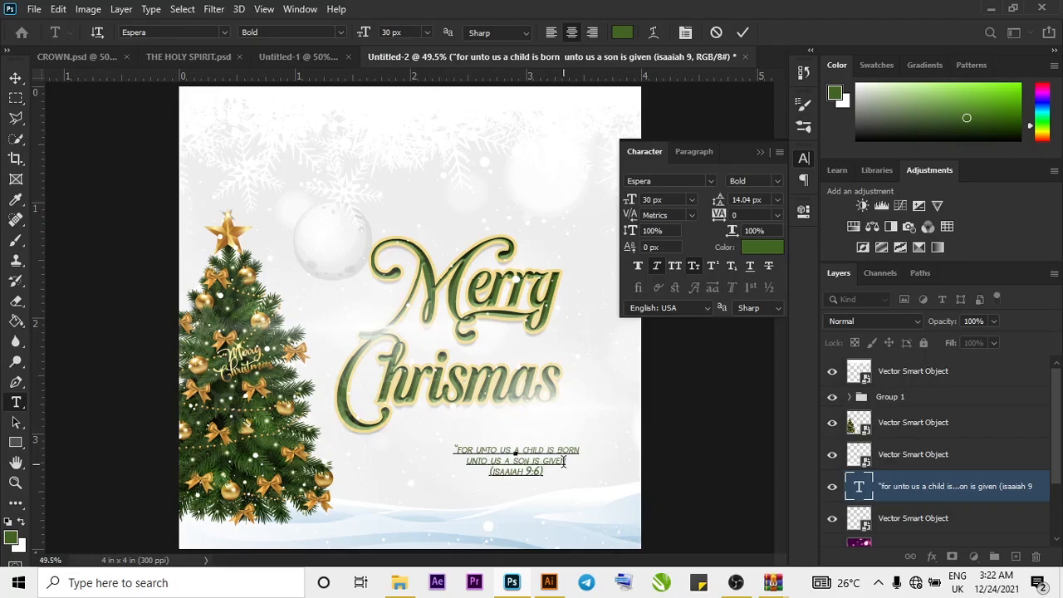
{"action": "key", "text": "Return"}
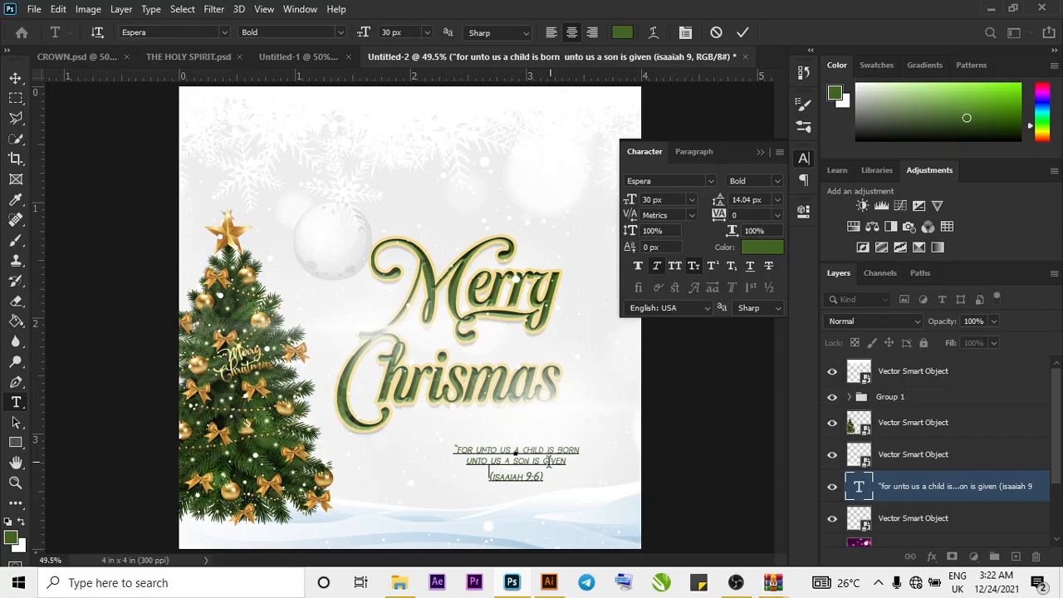
{"action": "key", "text": "BackSpace"}
{"action": "key", "text": "Right"}
{"action": "key", "text": "Right"}
{"action": "key", "text": "Right"}
{"action": "key", "text": "Right"}
{"action": "key", "text": "Right"}
{"action": "key", "text": "BackSpace"}
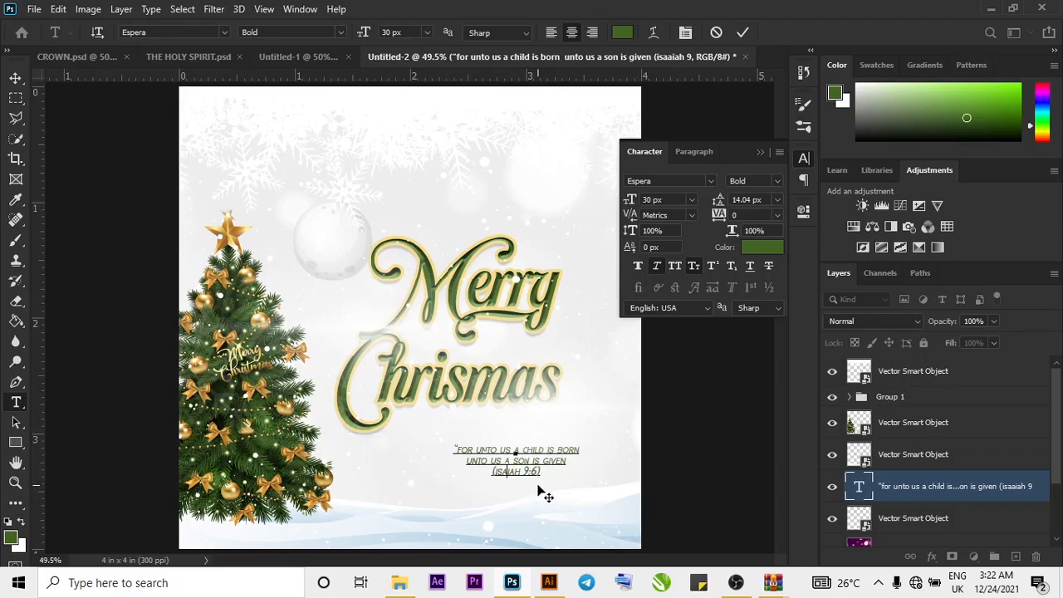
{"action": "left_click", "coordinate": [743, 34]}
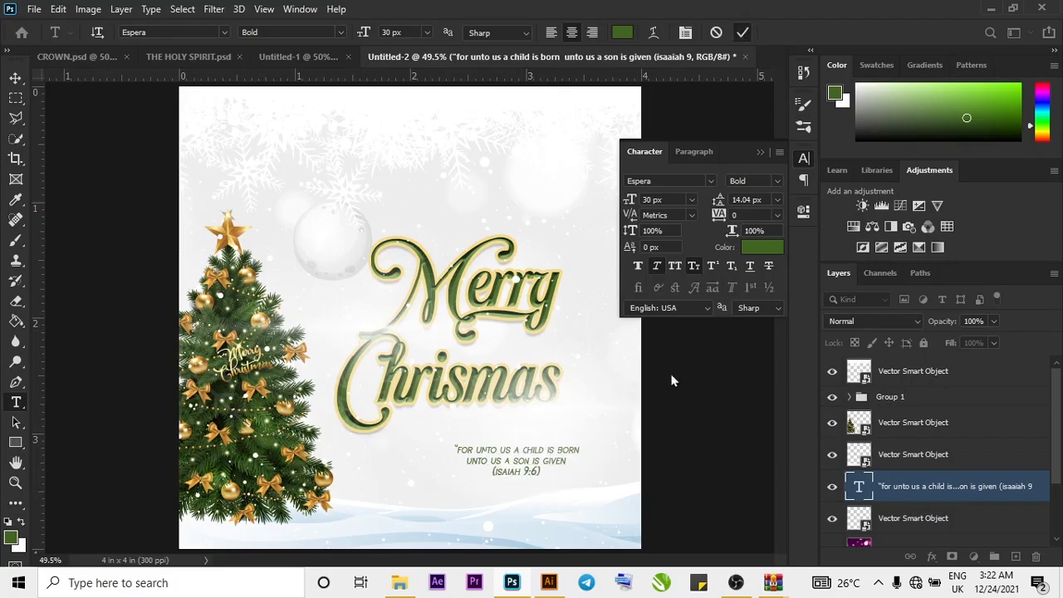
Lock Group 1 and move the verse up and left so it sits closer beneath "Chrismas".
{"action": "left_click", "coordinate": [15, 79]}
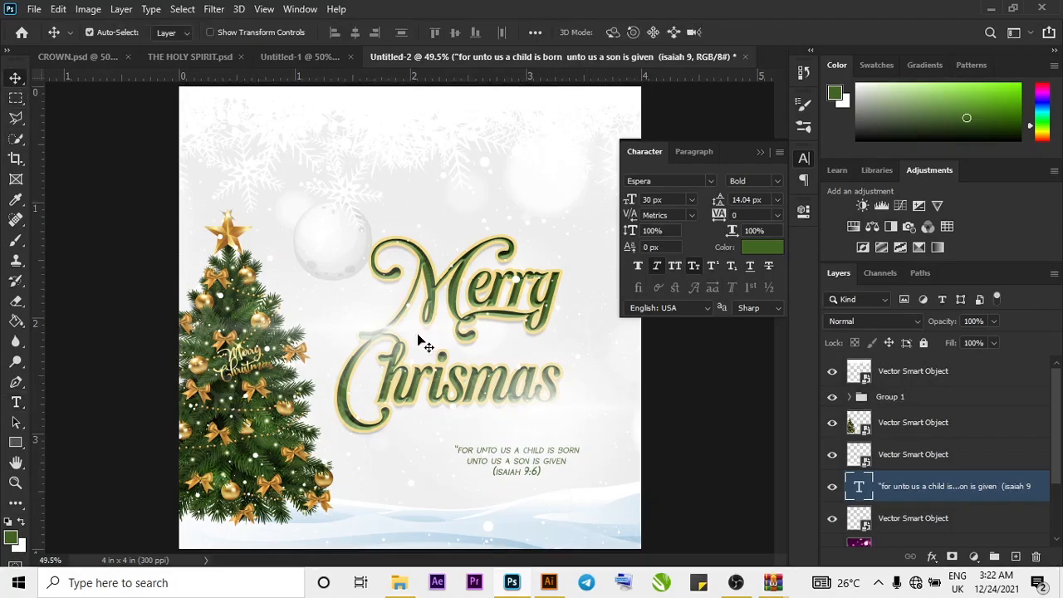
{"action": "left_click_drag", "start_coordinate": [525, 466], "coordinate": [497, 457]}
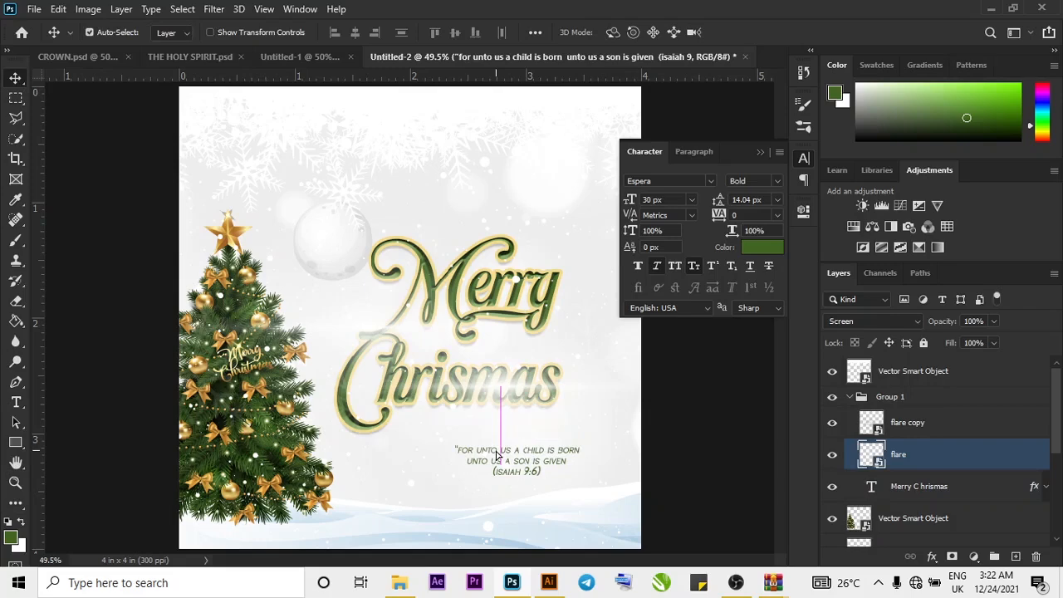
{"action": "left_click", "coordinate": [850, 396]}
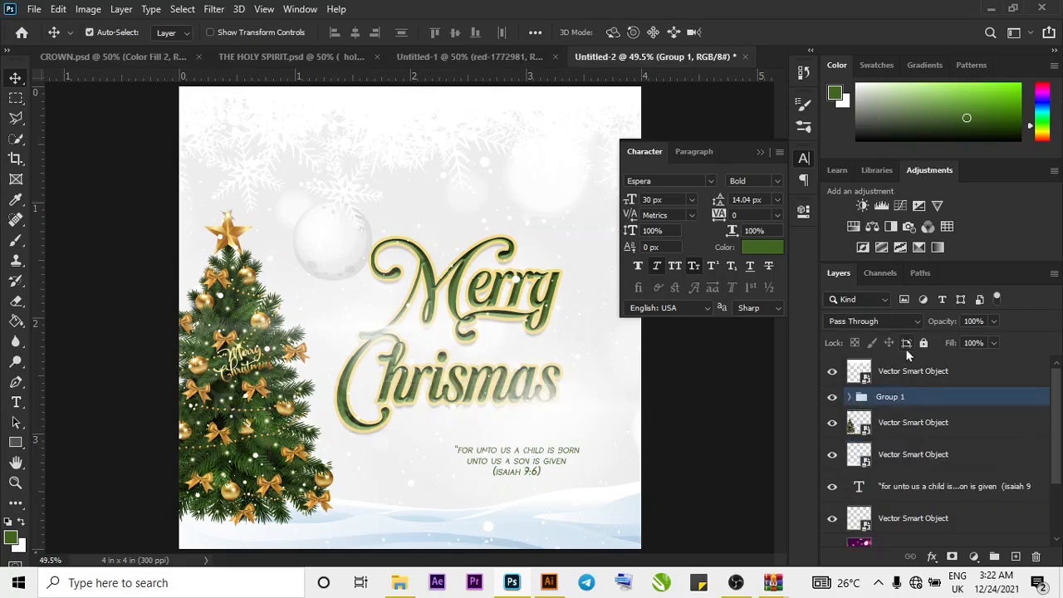
{"action": "left_click", "coordinate": [922, 342]}
{"action": "left_click", "coordinate": [553, 466]}
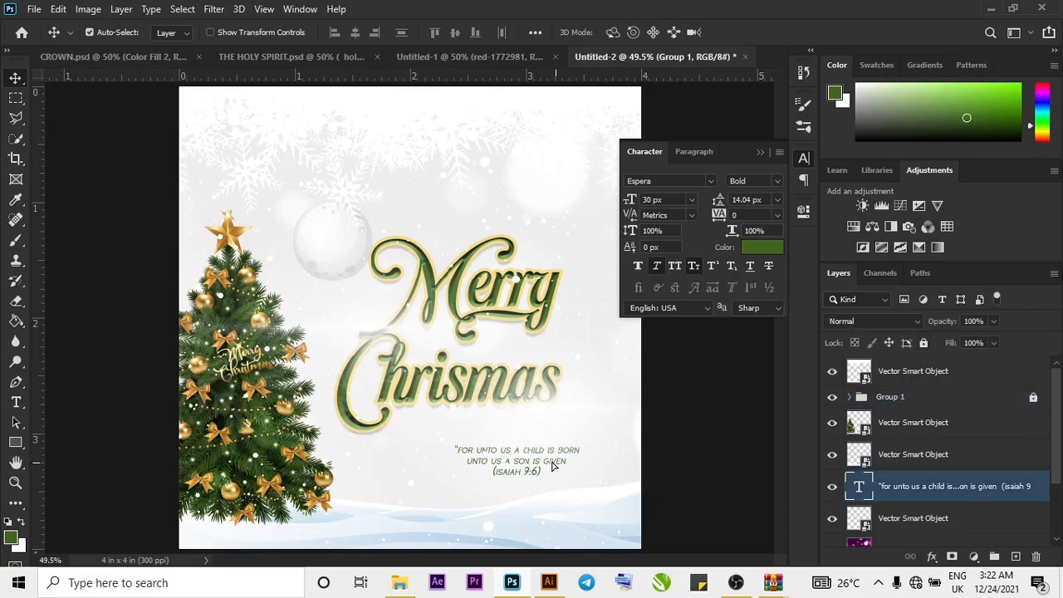
{"action": "left_click_drag", "start_coordinate": [554, 467], "coordinate": [519, 441]}
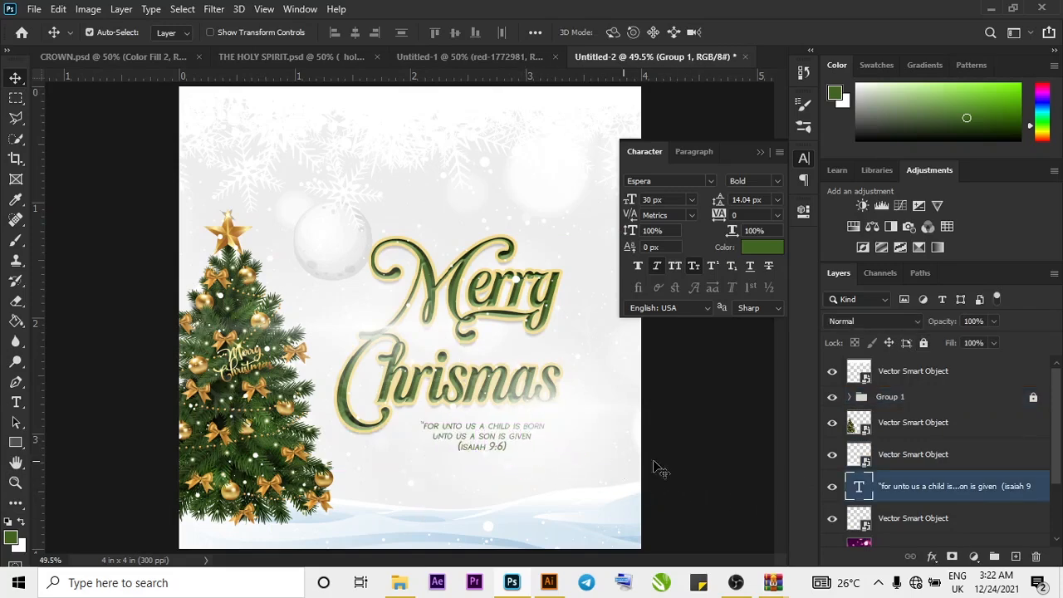
Bring the verse layer to the top of the layer stack and nudge it slightly up and left under "Chrismas".
{"action": "left_click_drag", "start_coordinate": [950, 484], "coordinate": [898, 370]}
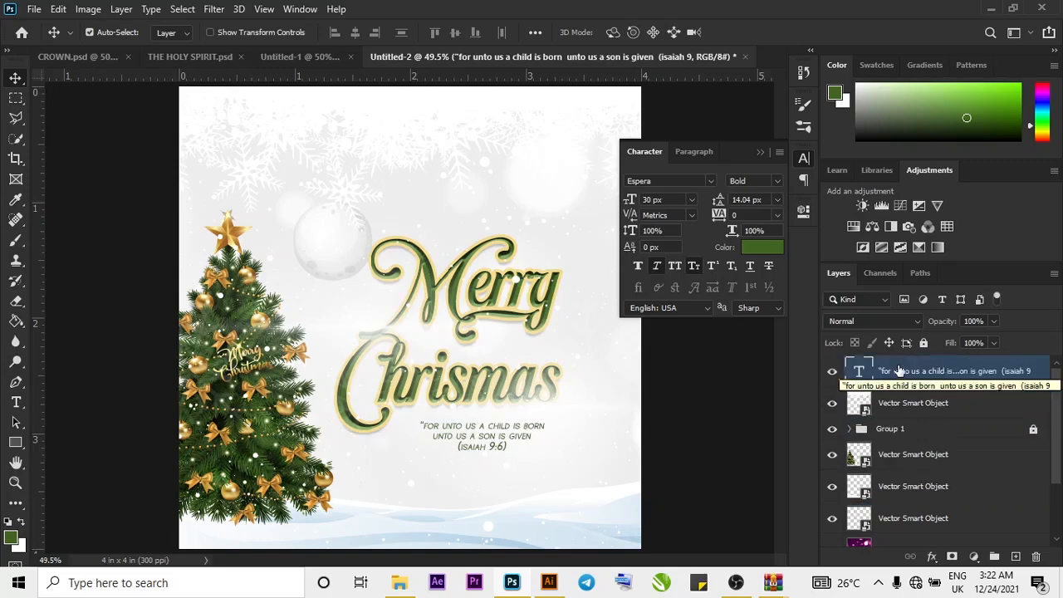
{"action": "key", "text": "Up"}
{"action": "key", "text": "Up"}
{"action": "key", "text": "Up"}
{"action": "key", "text": "Up"}
{"action": "key", "text": "Up"}
{"action": "key", "text": "Up"}
{"action": "key", "text": "Up"}
{"action": "key", "text": "Up"}
{"action": "key", "text": "Up"}
{"action": "key", "text": "Up"}
{"action": "key", "text": "Up"}
{"action": "key", "text": "Up"}
{"action": "key", "text": "Left"}
{"action": "key", "text": "Left"}
{"action": "key", "text": "Left"}
{"action": "key", "text": "Left"}
{"action": "key", "text": "Left"}
{"action": "key", "text": "Left"}
{"action": "key", "text": "Left"}
{"action": "key", "text": "Left"}
{"action": "key", "text": "Left"}
{"action": "key", "text": "Up"}
{"action": "key", "text": "Up"}
{"action": "key", "text": "Up"}
{"action": "key", "text": "Up"}
{"action": "key", "text": "Up"}
{"action": "key", "text": "Up"}
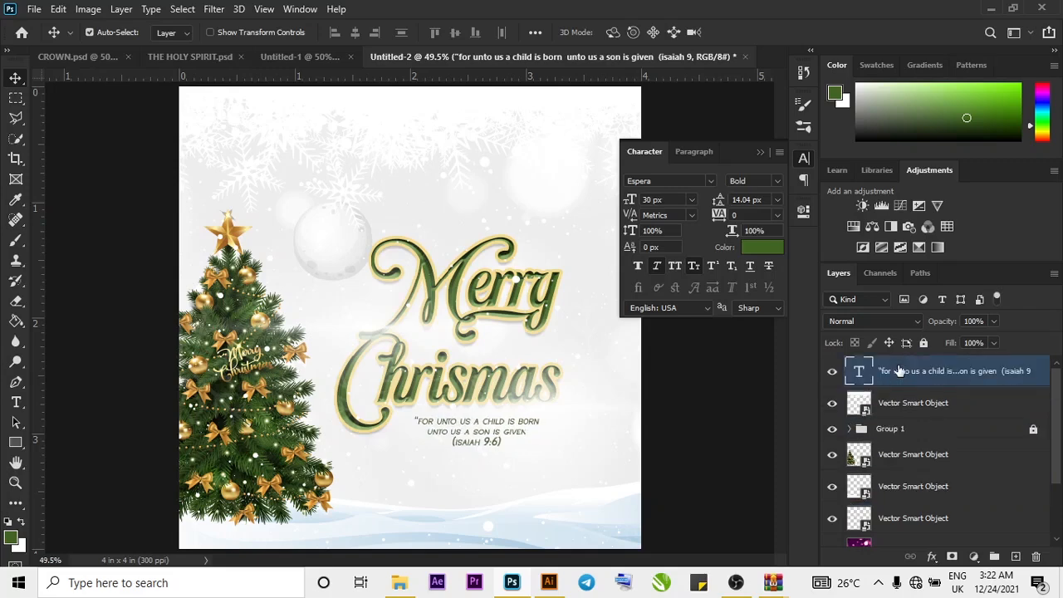
{"action": "key", "text": "Left"}
{"action": "key", "text": "Left"}
{"action": "key", "text": "Left"}
{"action": "key", "text": "Left"}
{"action": "key", "text": "Down"}
{"action": "key", "text": "Down"}
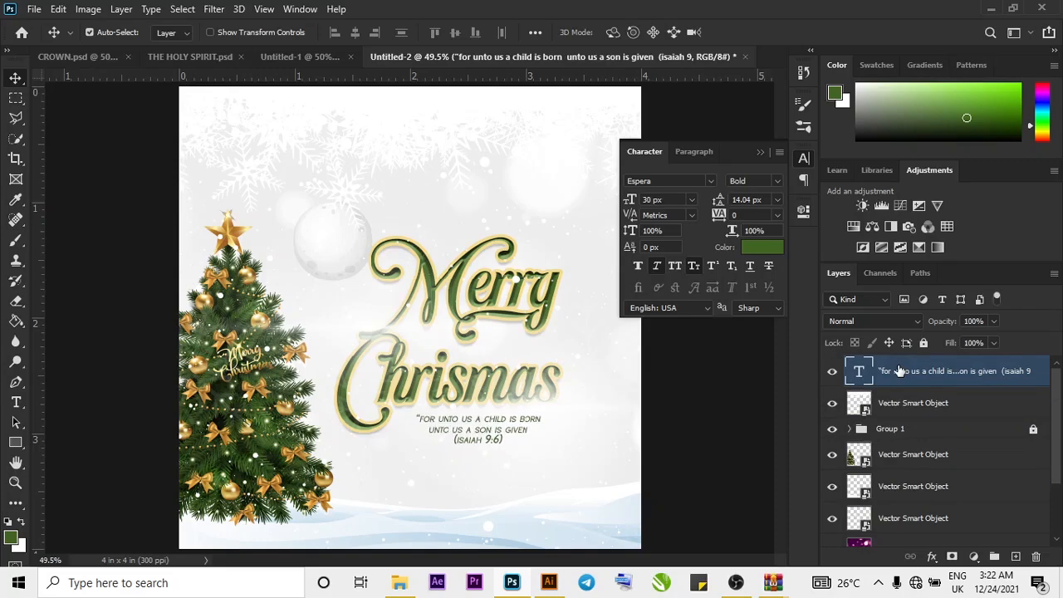
{"action": "key", "text": "Right"}
{"action": "key", "text": "Right"}
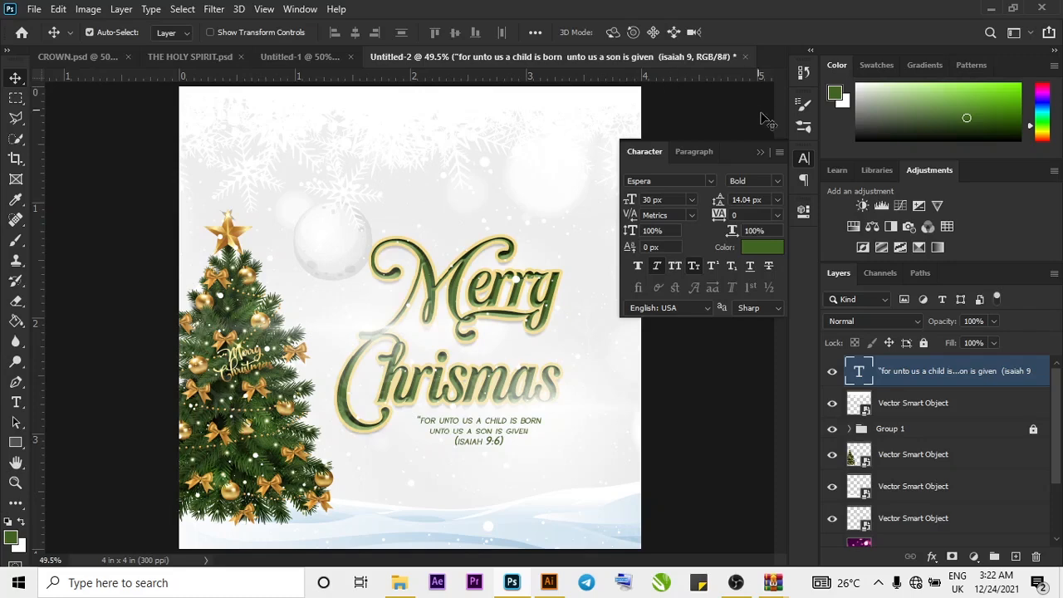
{"action": "left_click", "coordinate": [760, 152]}
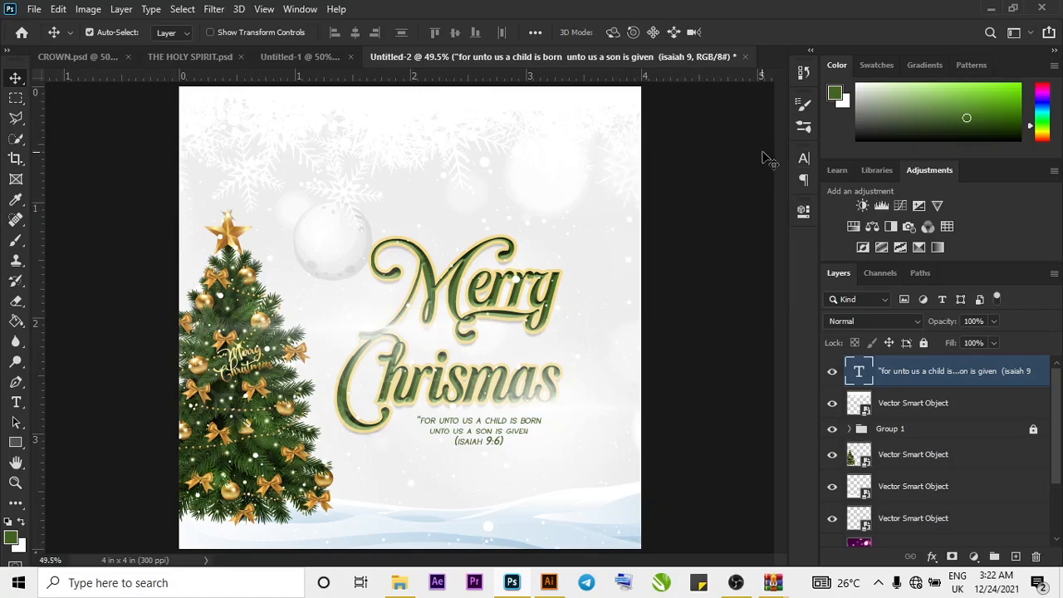
Draw a small ellipse shape just past the right end of "Merry" with the Ellipse tool.
{"action": "left_click", "coordinate": [15, 445]}
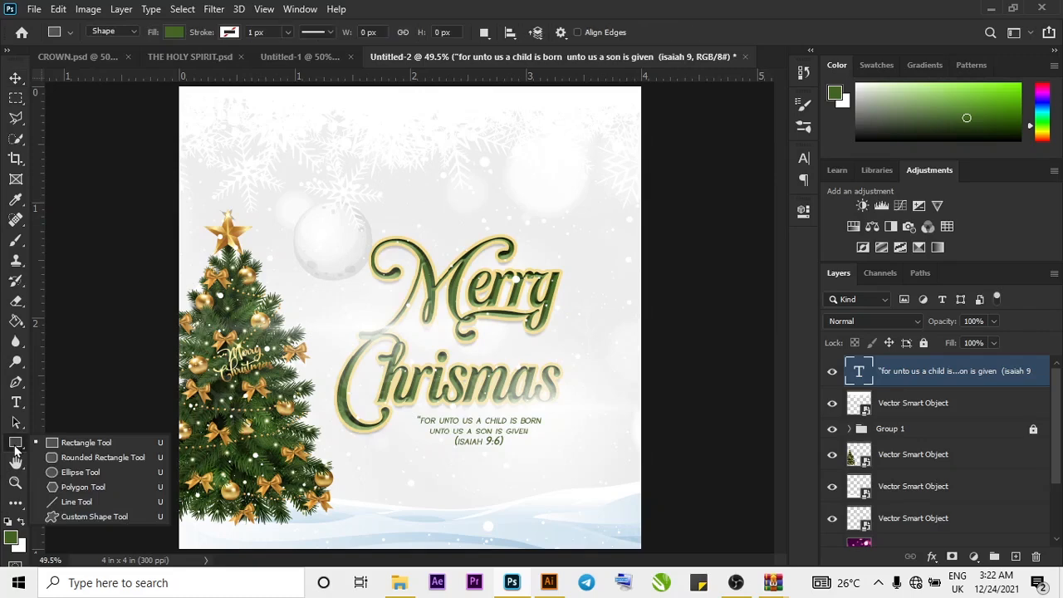
{"action": "left_click", "coordinate": [75, 472]}
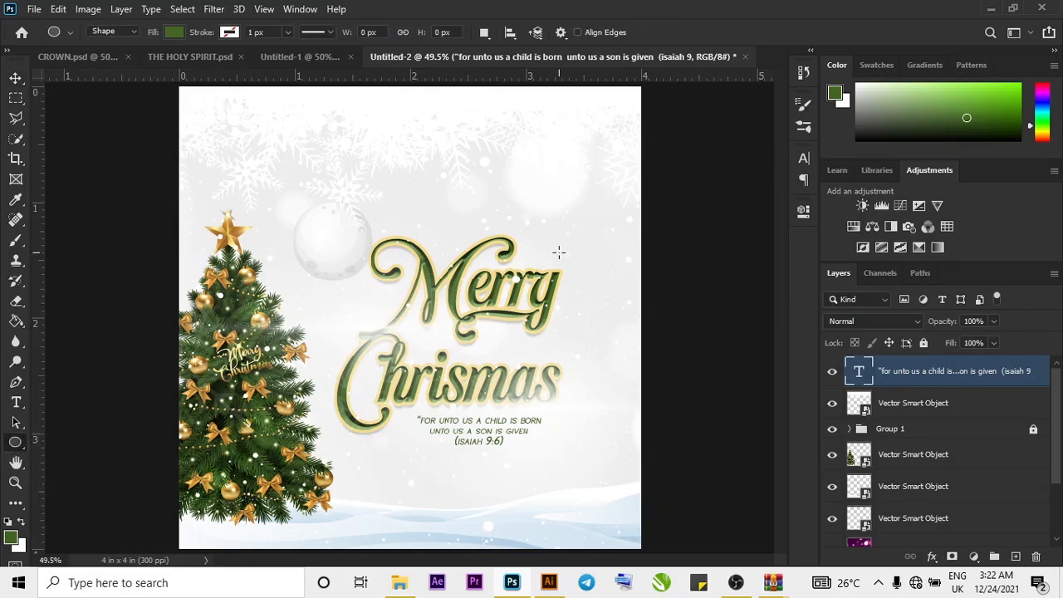
{"action": "left_click_drag", "start_coordinate": [557, 251], "coordinate": [612, 291]}
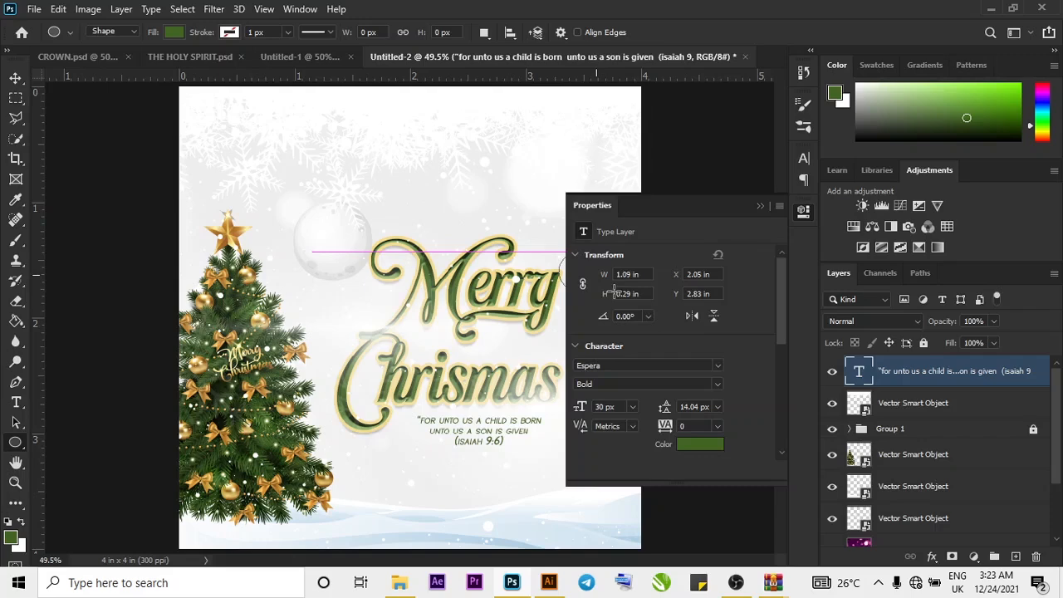
Add a gold stroke to the small ellipse and move it slightly up and left to overlap the end of "Merry".
{"action": "left_click", "coordinate": [761, 207]}
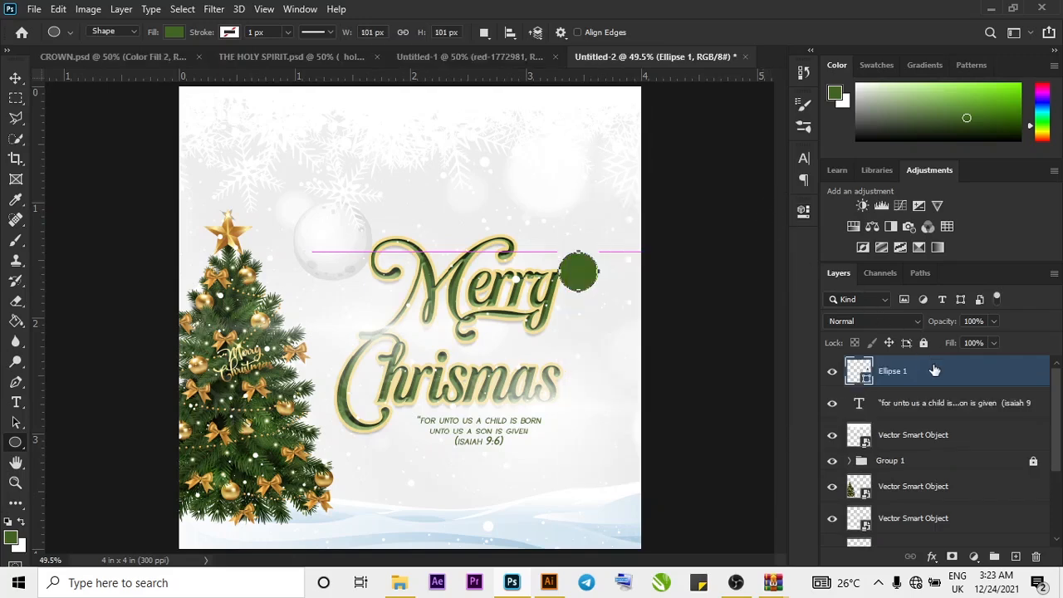
{"action": "double_click", "coordinate": [934, 370]}
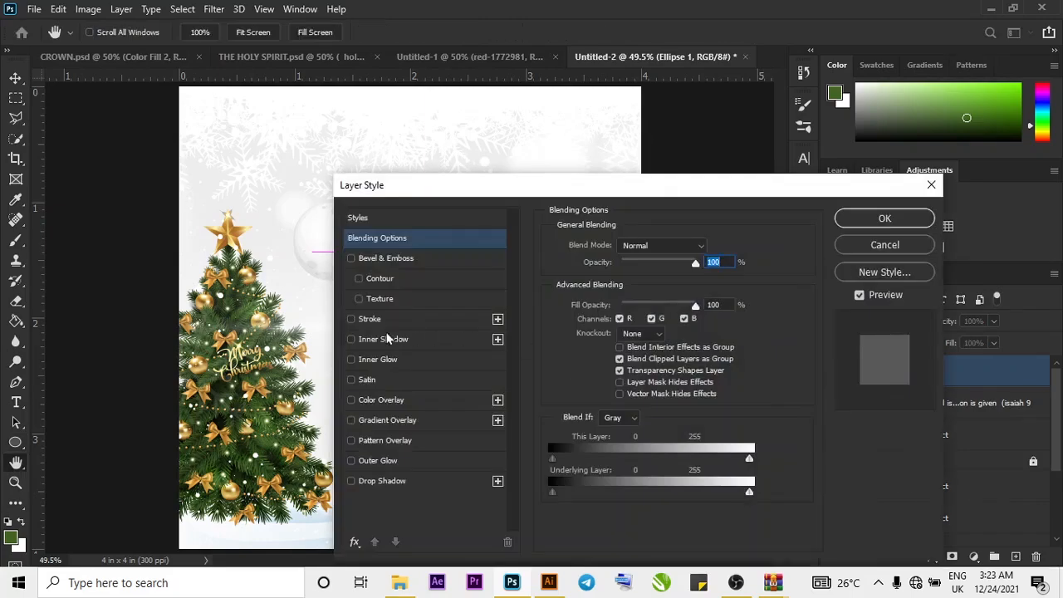
{"action": "left_click", "coordinate": [350, 319]}
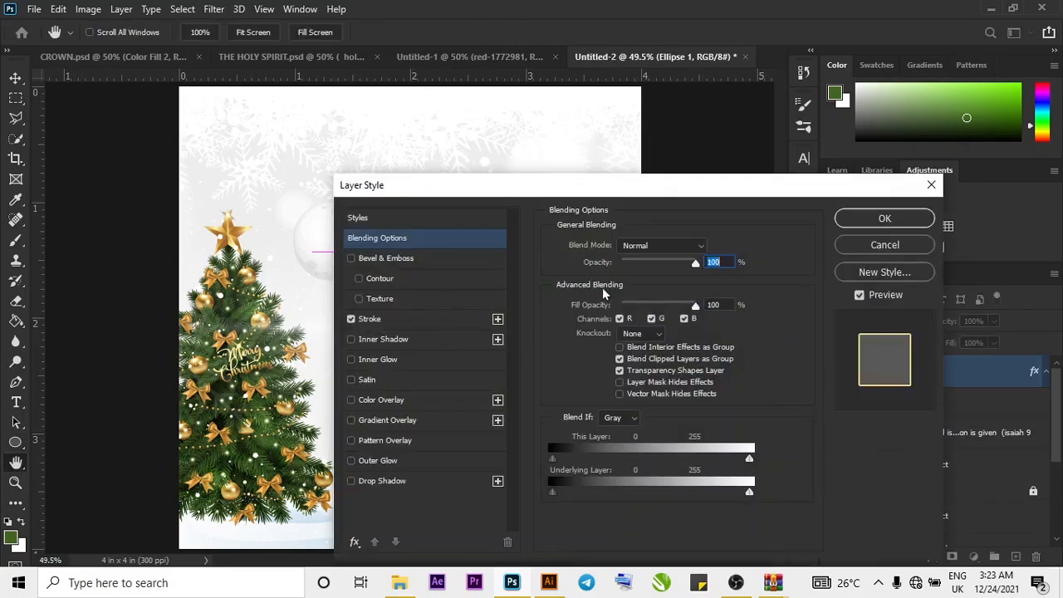
{"action": "left_click", "coordinate": [866, 223]}
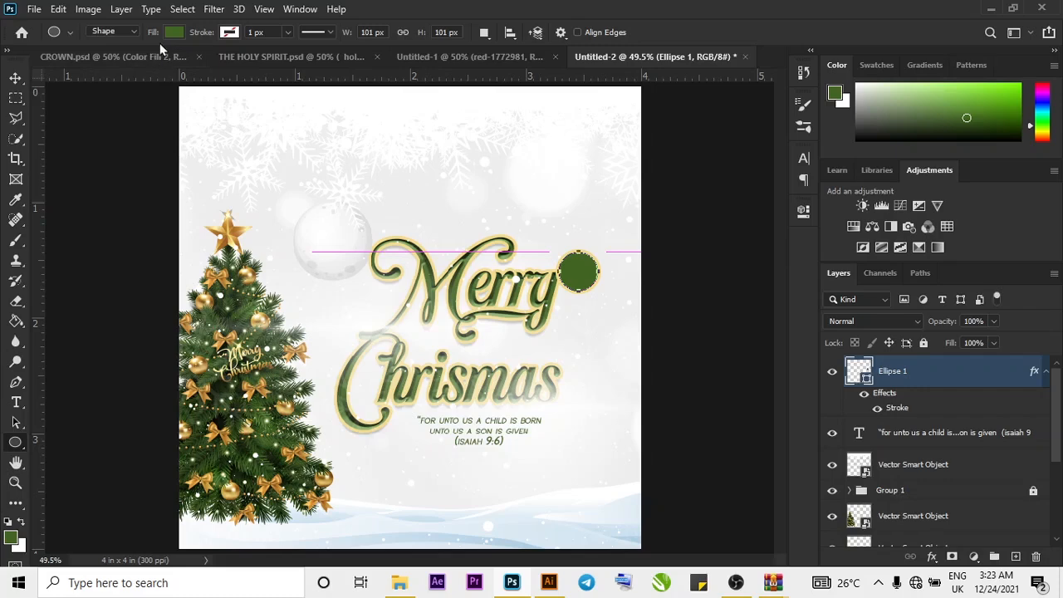
{"action": "left_click", "coordinate": [15, 77]}
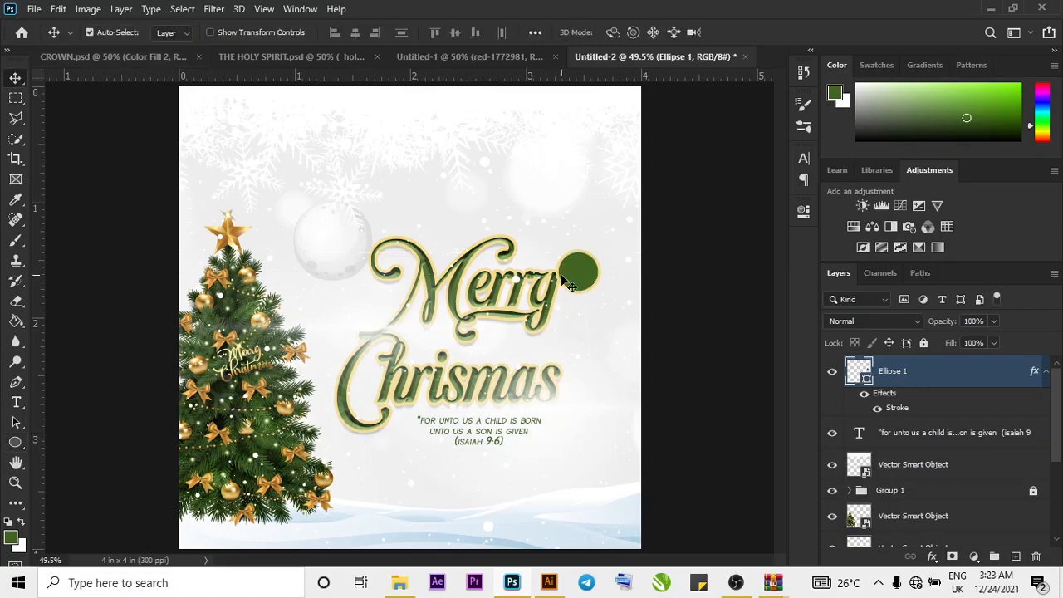
{"action": "left_click_drag", "start_coordinate": [568, 284], "coordinate": [554, 274]}
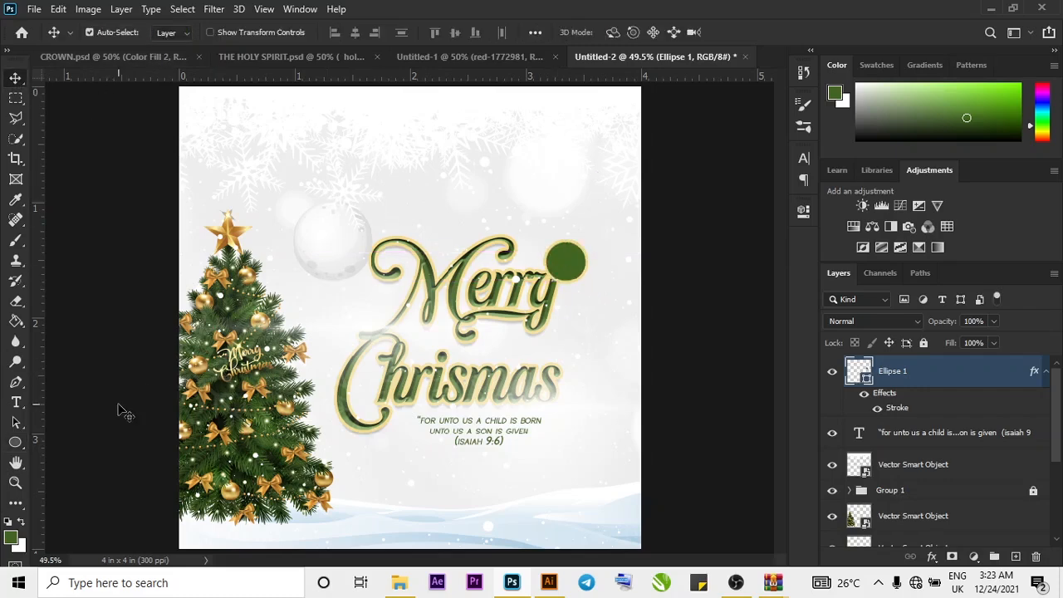
Add the two-line text "25th" over "dec" on the snow near the flyer's lower edge.
{"action": "left_click", "coordinate": [15, 402]}
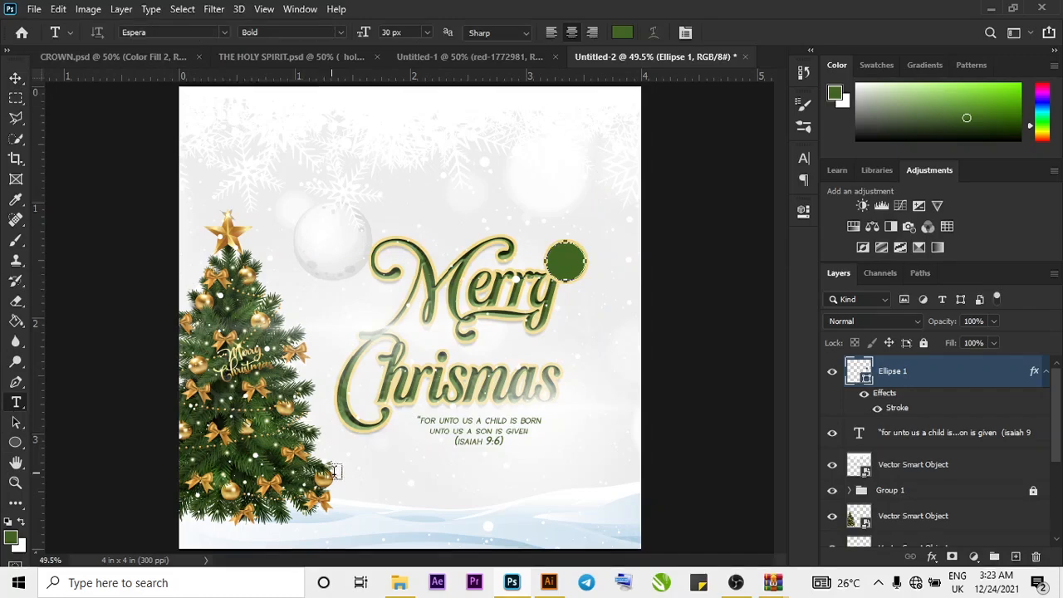
{"action": "left_click", "coordinate": [382, 518]}
{"action": "key", "text": "BackSpace"}
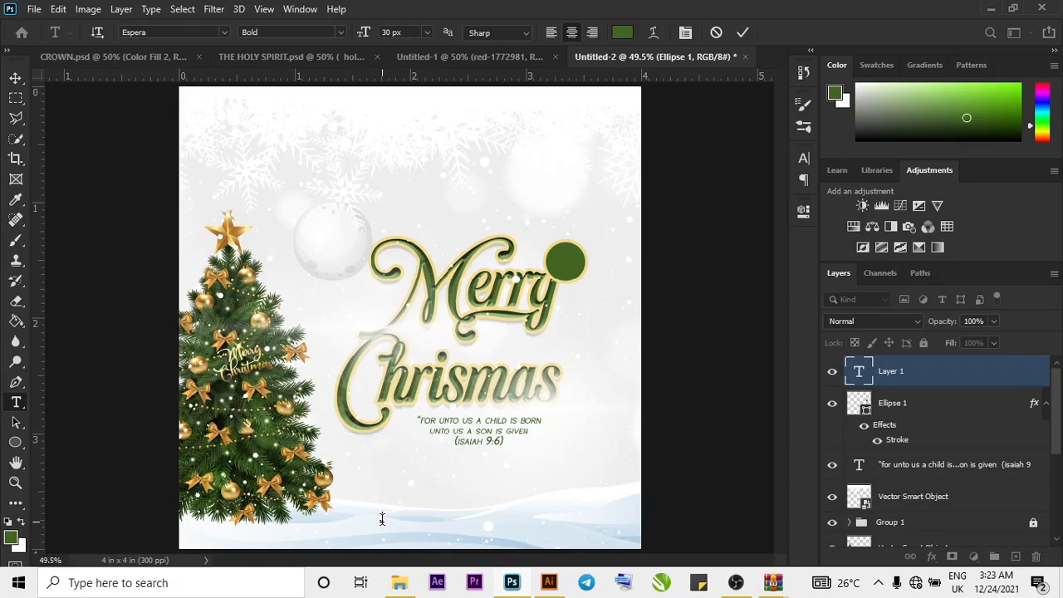
{"action": "type", "text": "25th"}
{"action": "key", "text": "BackSpace"}
{"action": "type", "text": "th"}
{"action": "key", "text": "Return"}
{"action": "type", "text": "dec"}
{"action": "key", "text": "ctrl+a"}
{"action": "left_click", "coordinate": [742, 31]}
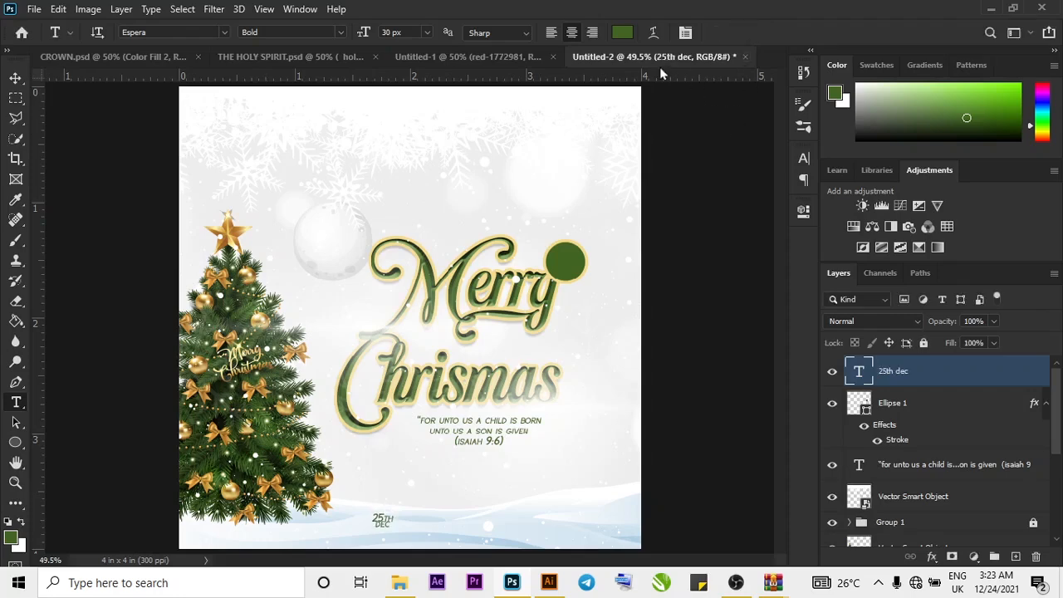
Set the colour of the "25th dec" text to white, ffffff.
{"action": "left_click", "coordinate": [629, 33]}
{"action": "type", "text": "ffffff"}
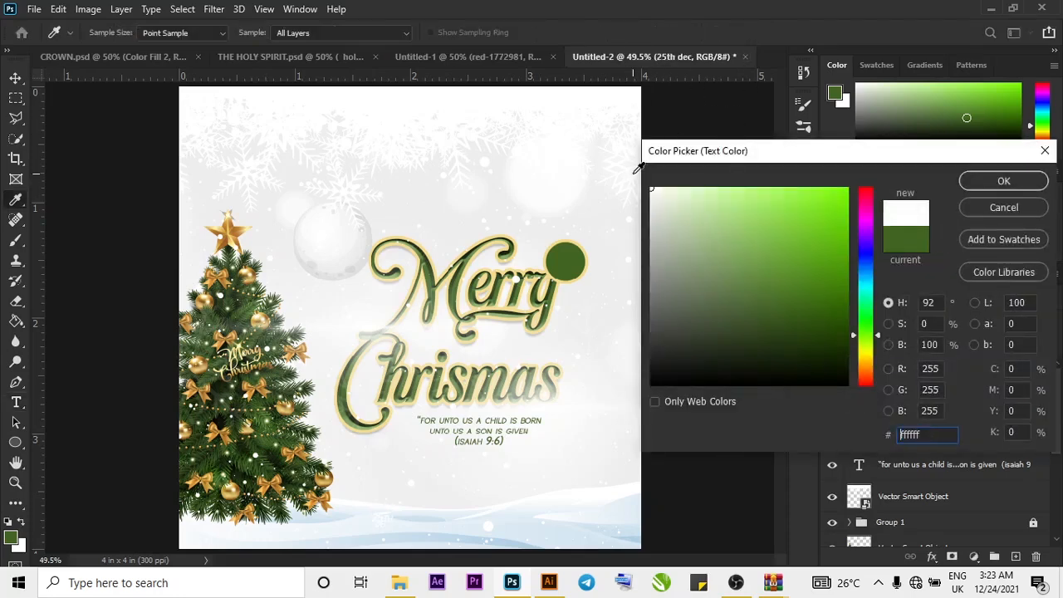
{"action": "left_click", "coordinate": [965, 177]}
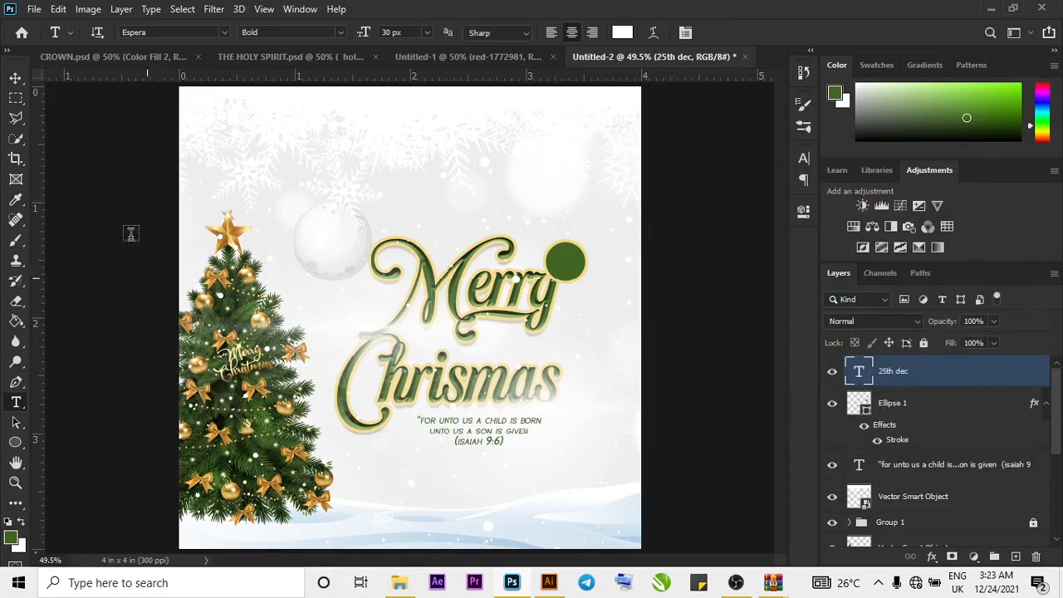
Move the "25th dec" text onto the green ellipse beside "Merry" and nudge it down within the circle.
{"action": "left_click", "coordinate": [16, 77]}
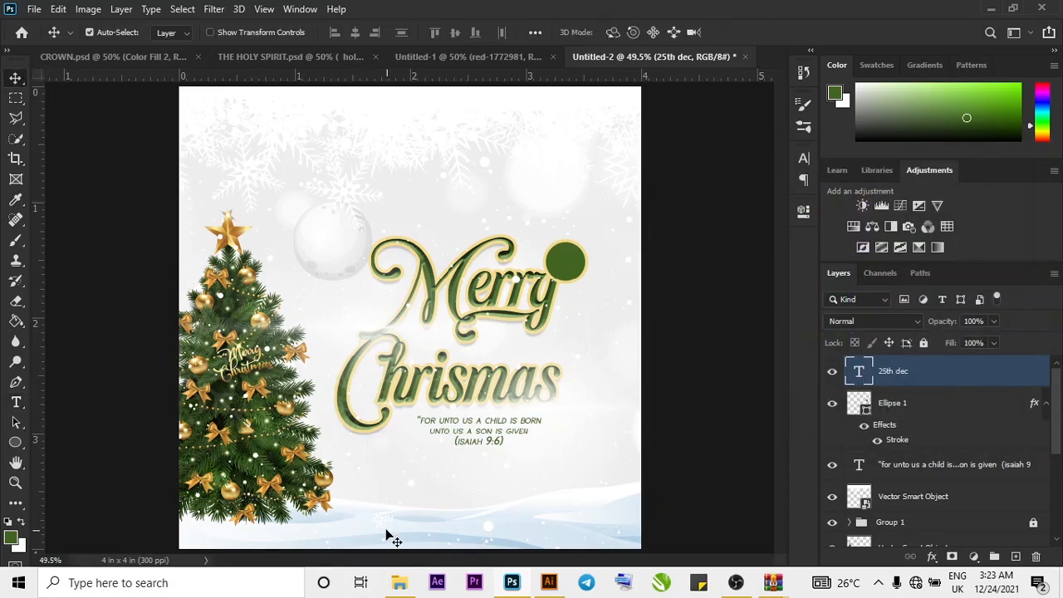
{"action": "left_click_drag", "start_coordinate": [391, 527], "coordinate": [570, 263]}
{"action": "key", "text": "Down"}
{"action": "key", "text": "Down"}
{"action": "key", "text": "Down"}
{"action": "key", "text": "Down"}
{"action": "key", "text": "Down"}
{"action": "key", "text": "Down"}
{"action": "key", "text": "Down"}
{"action": "key", "text": "Down"}
Set the leading of the "25th dec" text to 22 px.
{"action": "left_click", "coordinate": [804, 158]}
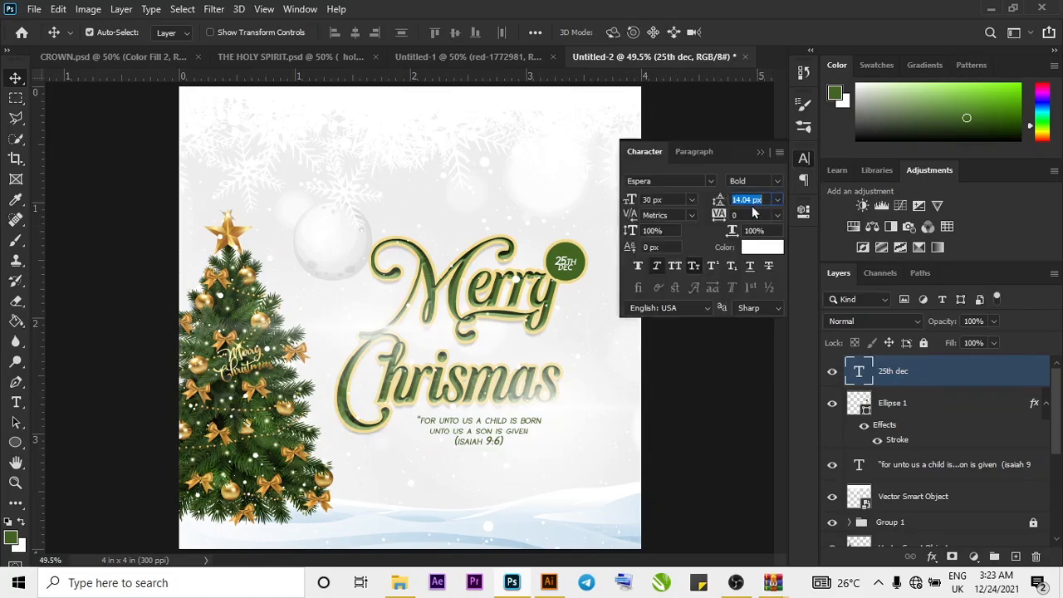
{"action": "type", "text": "22"}
{"action": "key", "text": "Return"}
{"action": "left_click", "coordinate": [762, 152]}
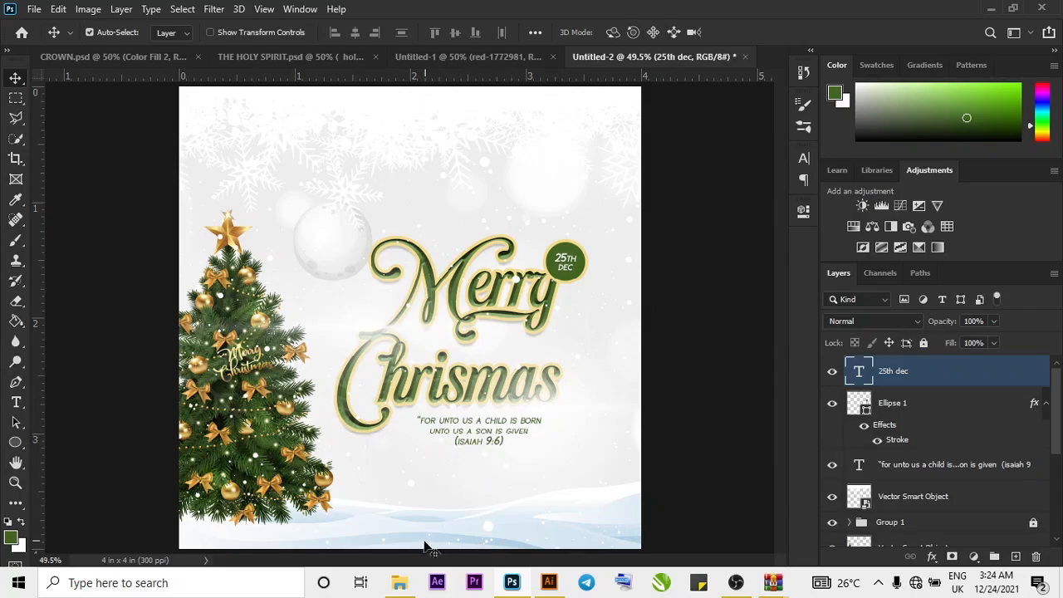
Open 4723909.eps from the realistic-epiphany-illustration archive in Illustrator and fit the artboard to the window.
{"action": "left_click", "coordinate": [396, 583]}
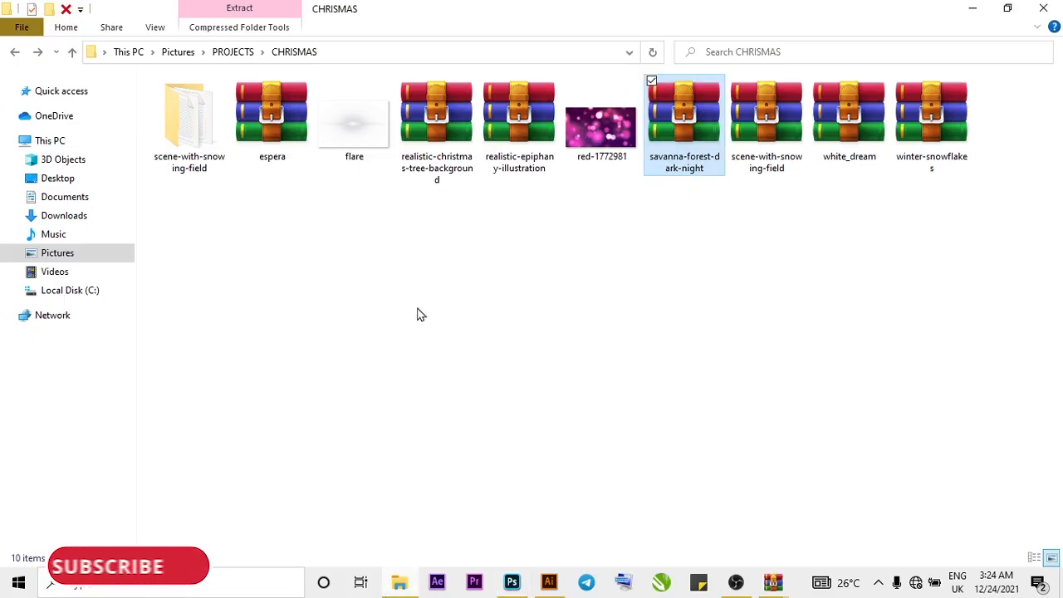
{"action": "double_click", "coordinate": [508, 158]}
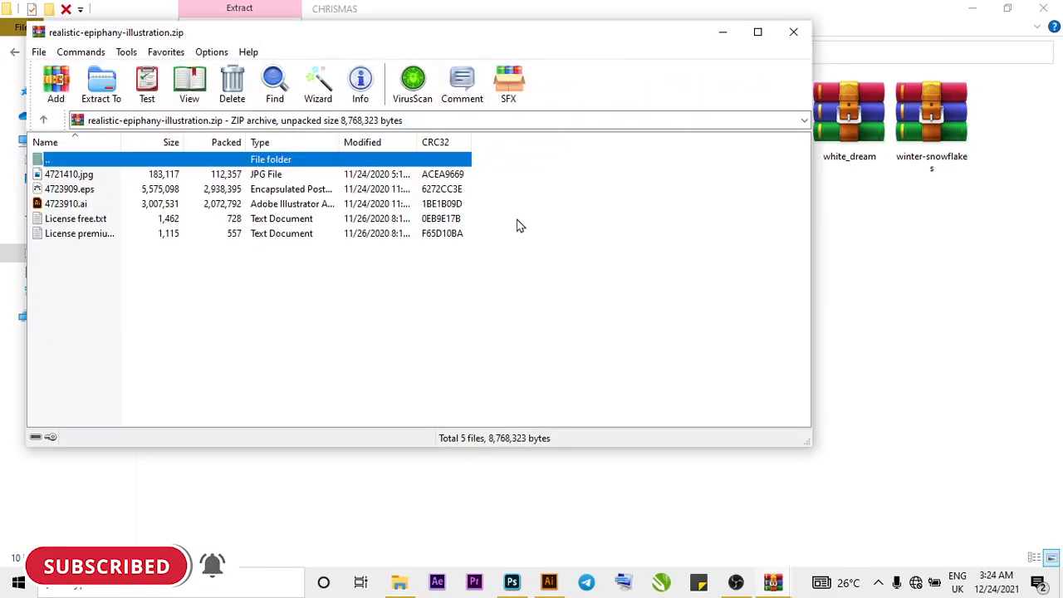
{"action": "double_click", "coordinate": [60, 189]}
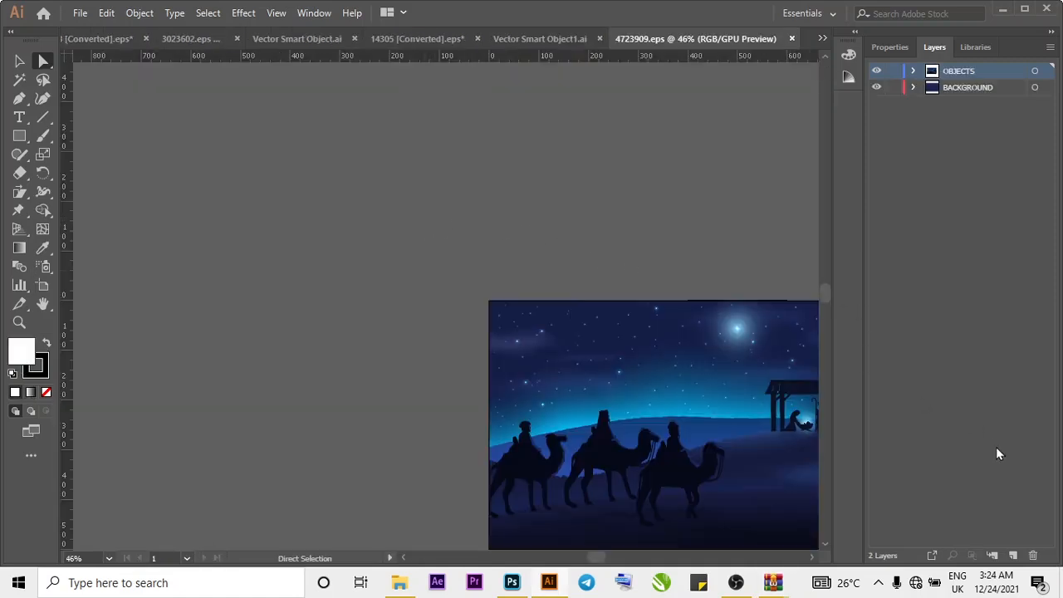
{"action": "key", "text": "ctrl+0"}
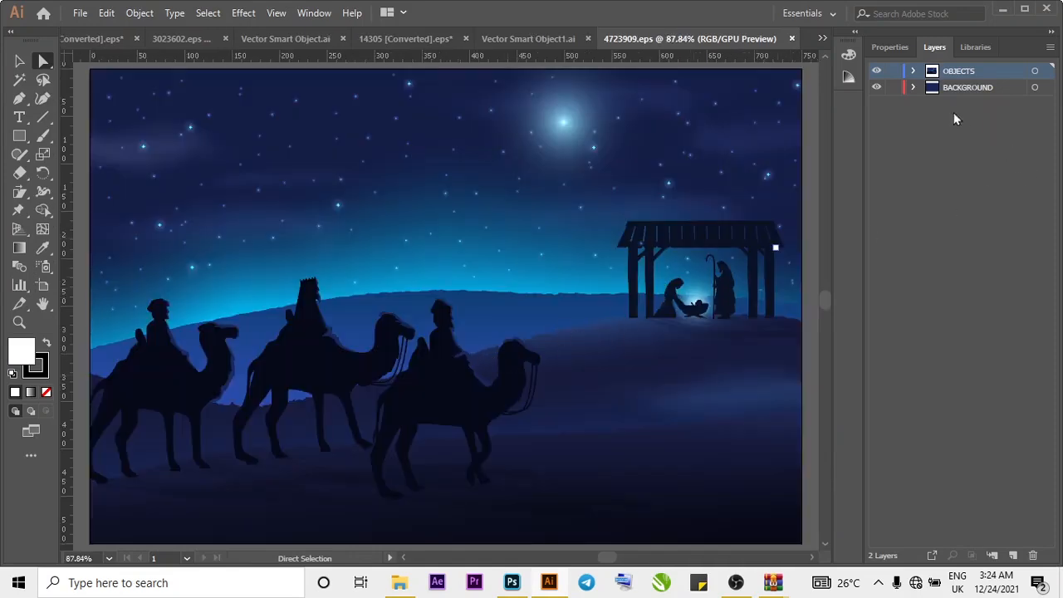
Expand the OBJECTS layer's clip group and toggle the visibility of its groups to identify the camel riders.
{"action": "left_click", "coordinate": [913, 88]}
{"action": "left_click", "coordinate": [913, 87]}
{"action": "left_click", "coordinate": [913, 71]}
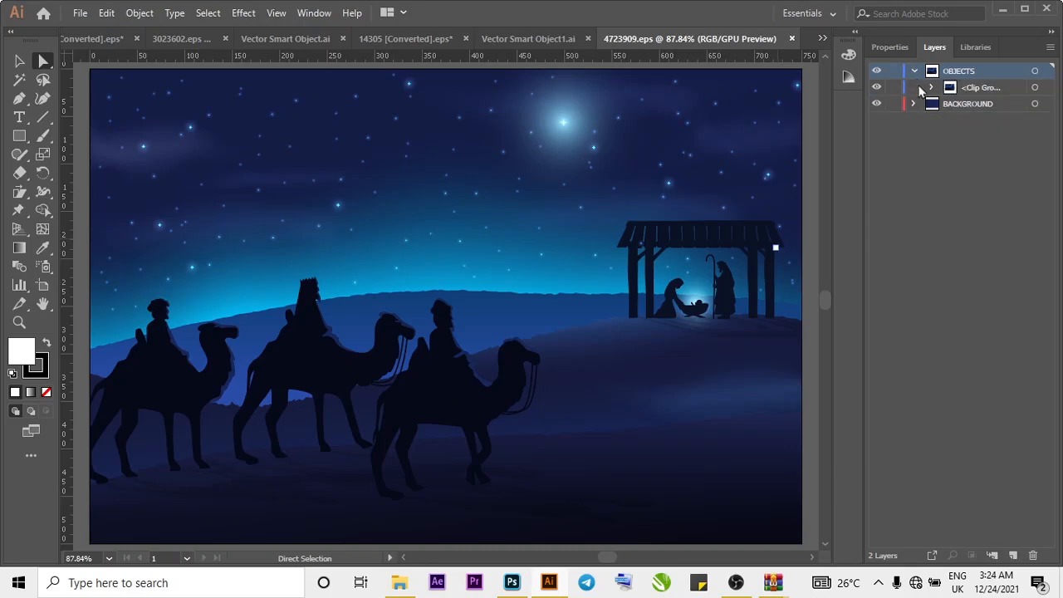
{"action": "left_click", "coordinate": [930, 88]}
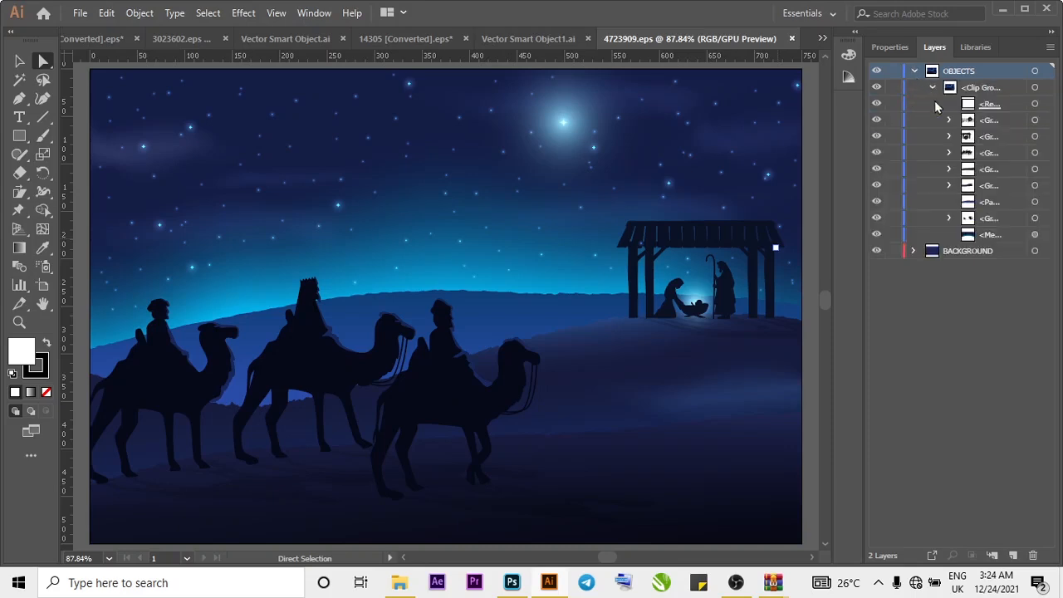
{"action": "left_click", "coordinate": [876, 218]}
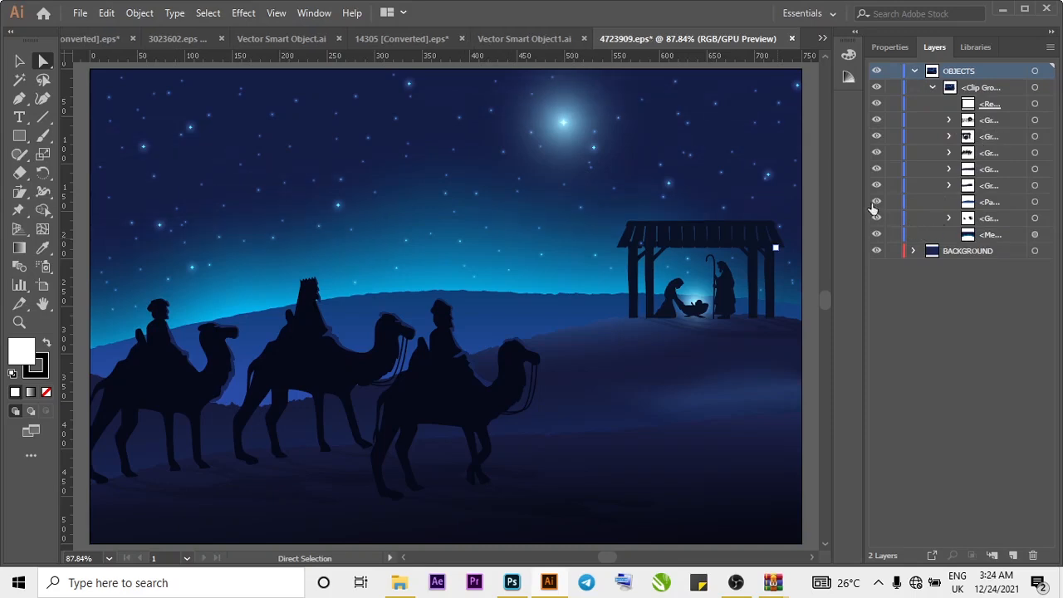
{"action": "left_click", "coordinate": [876, 217]}
{"action": "left_click", "coordinate": [876, 120]}
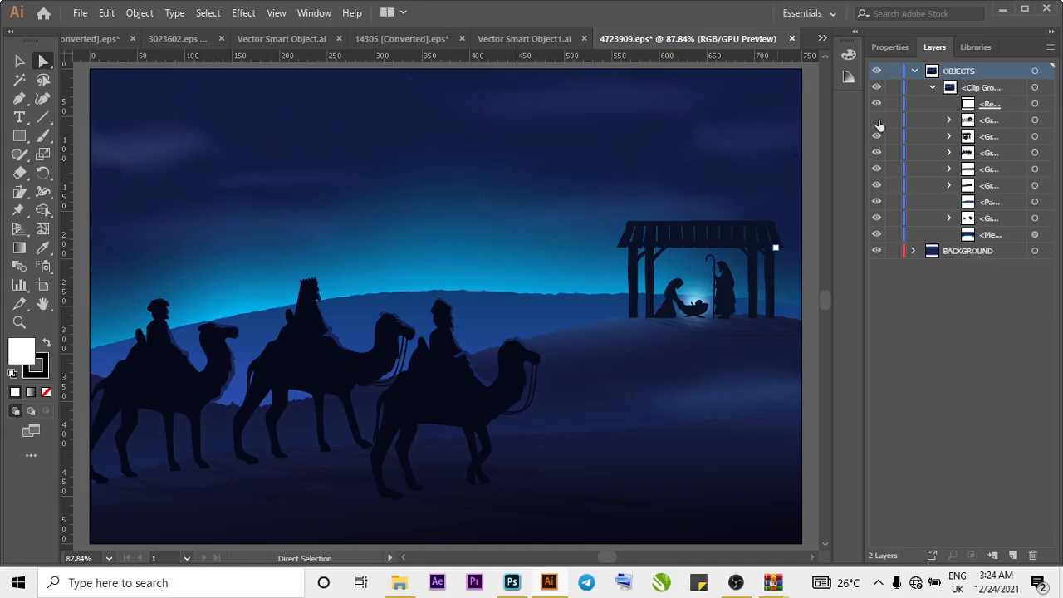
{"action": "left_click", "coordinate": [876, 120]}
{"action": "left_click", "coordinate": [878, 136]}
{"action": "left_click", "coordinate": [878, 136]}
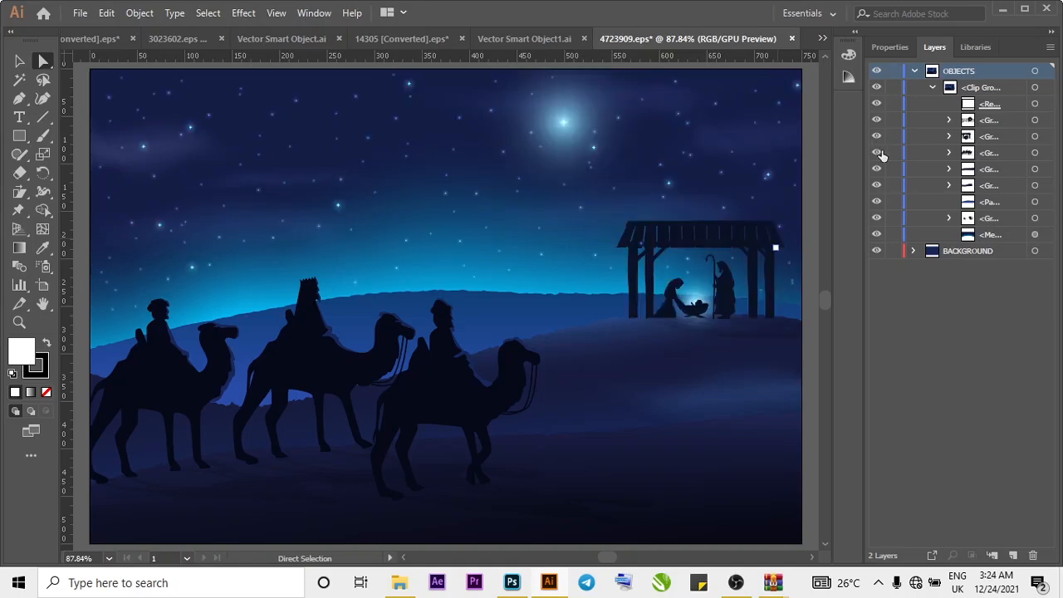
{"action": "left_click", "coordinate": [876, 152]}
{"action": "left_click", "coordinate": [877, 152]}
{"action": "left_click", "coordinate": [876, 152]}
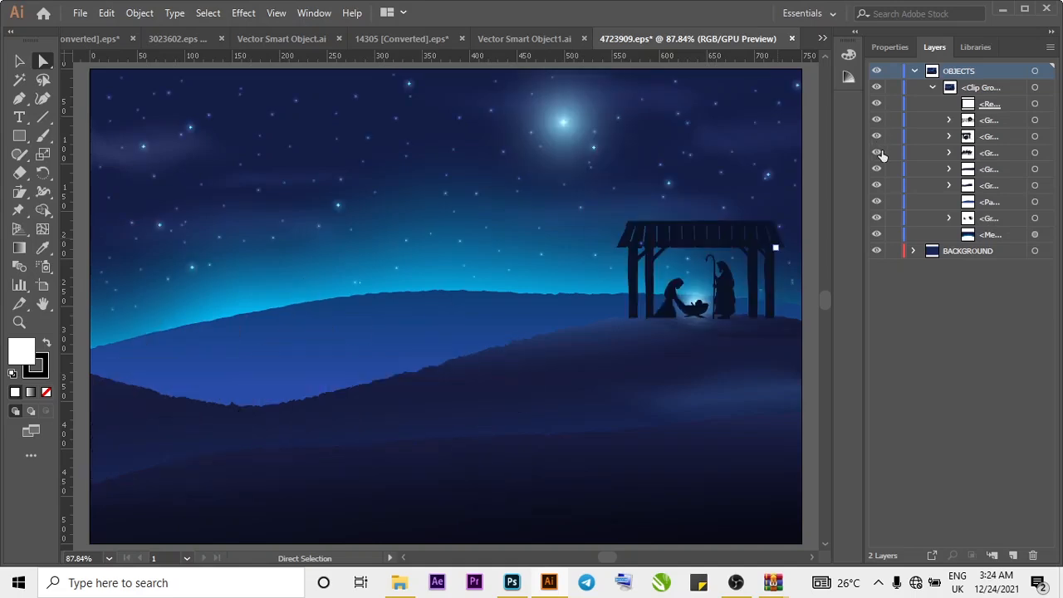
{"action": "left_click", "coordinate": [876, 152]}
Bring the camel riders group into the Photoshop flyer, scale it to 13%, and place it on the snow beneath the verse.
{"action": "left_click", "coordinate": [1034, 153]}
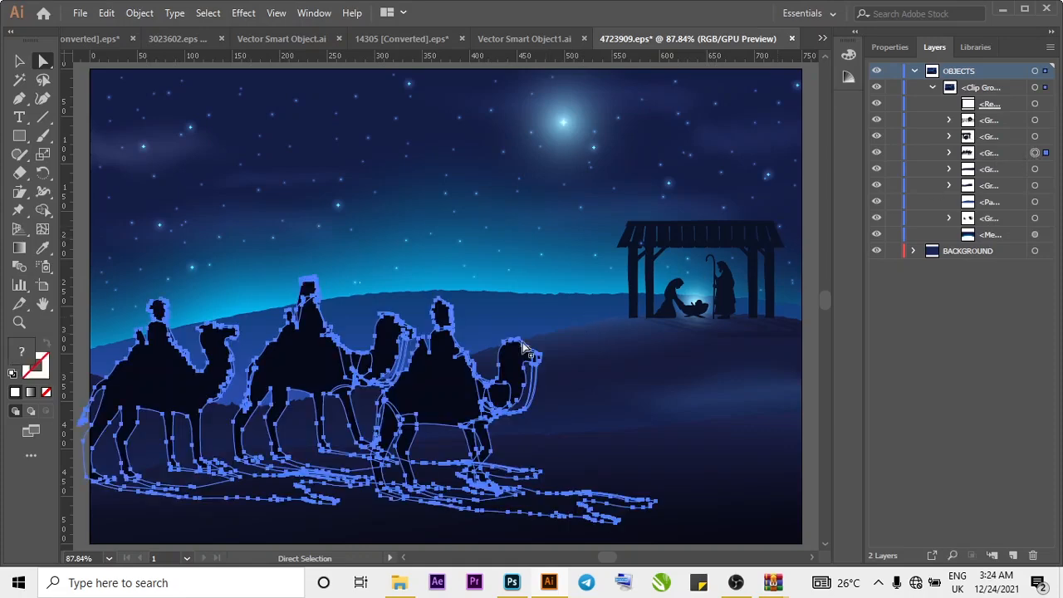
{"action": "left_click_drag", "start_coordinate": [446, 385], "coordinate": [539, 482]}
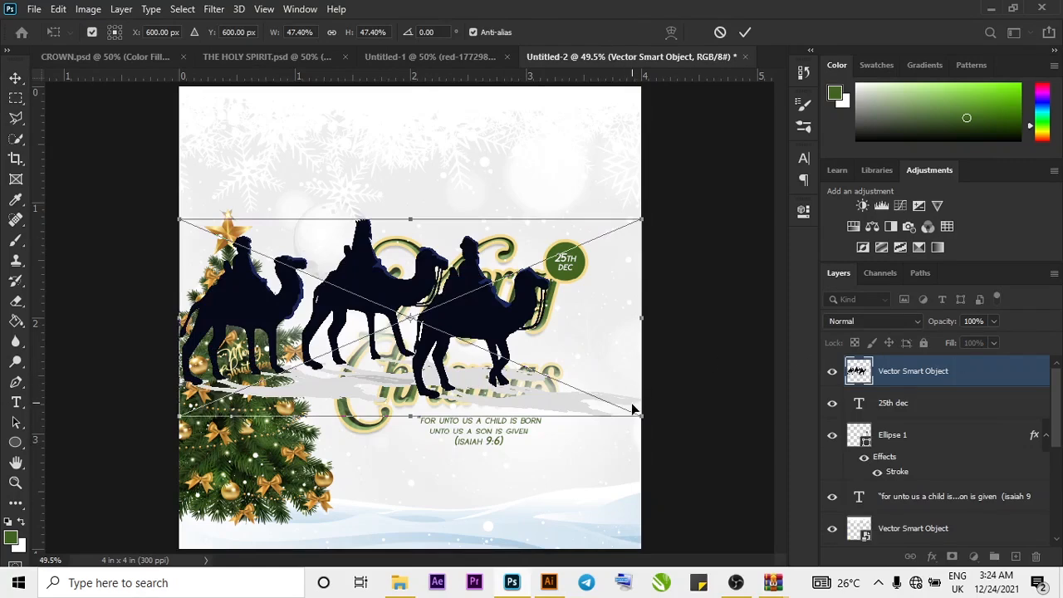
{"action": "left_click_drag", "start_coordinate": [465, 332], "coordinate": [545, 363]}
{"action": "left_click_drag", "start_coordinate": [674, 466], "coordinate": [673, 466]}
{"action": "key", "text": "ctrl+z"}
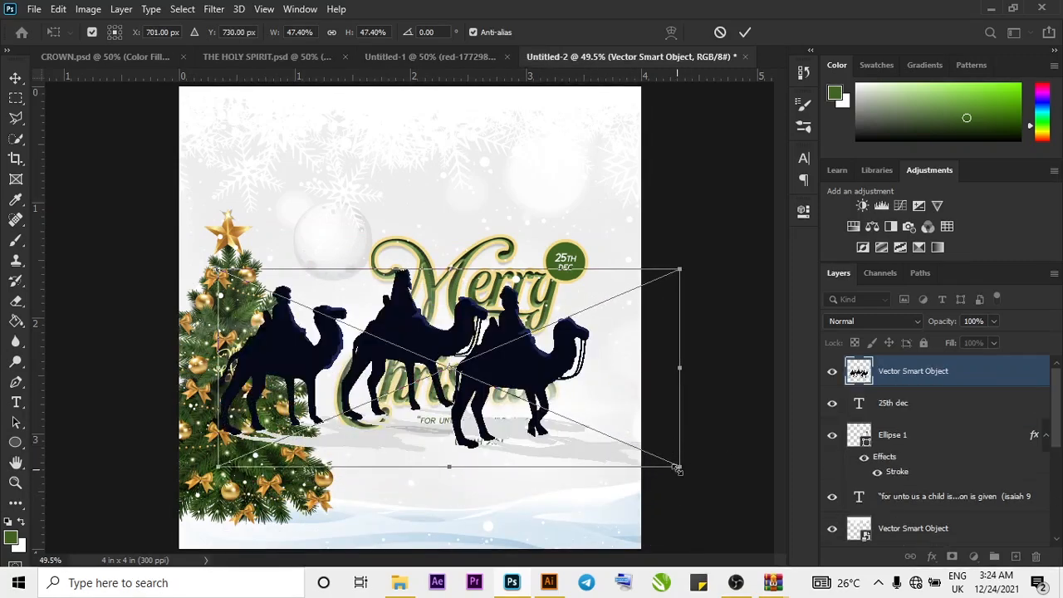
{"action": "left_click_drag", "start_coordinate": [678, 469], "coordinate": [540, 503]}
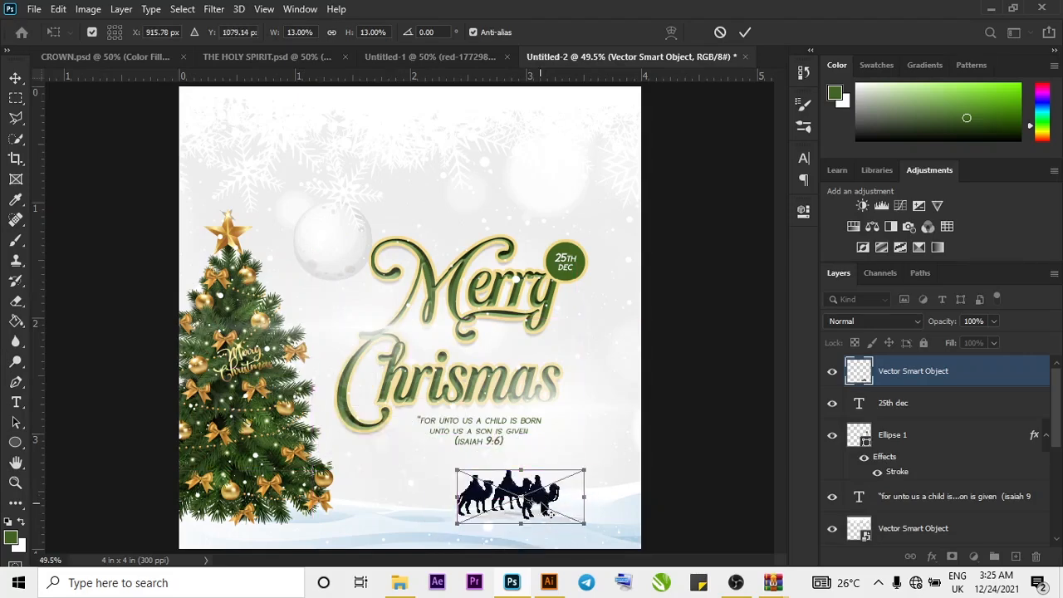
{"action": "left_click", "coordinate": [745, 31]}
{"action": "left_click_drag", "start_coordinate": [557, 512], "coordinate": [564, 504]}
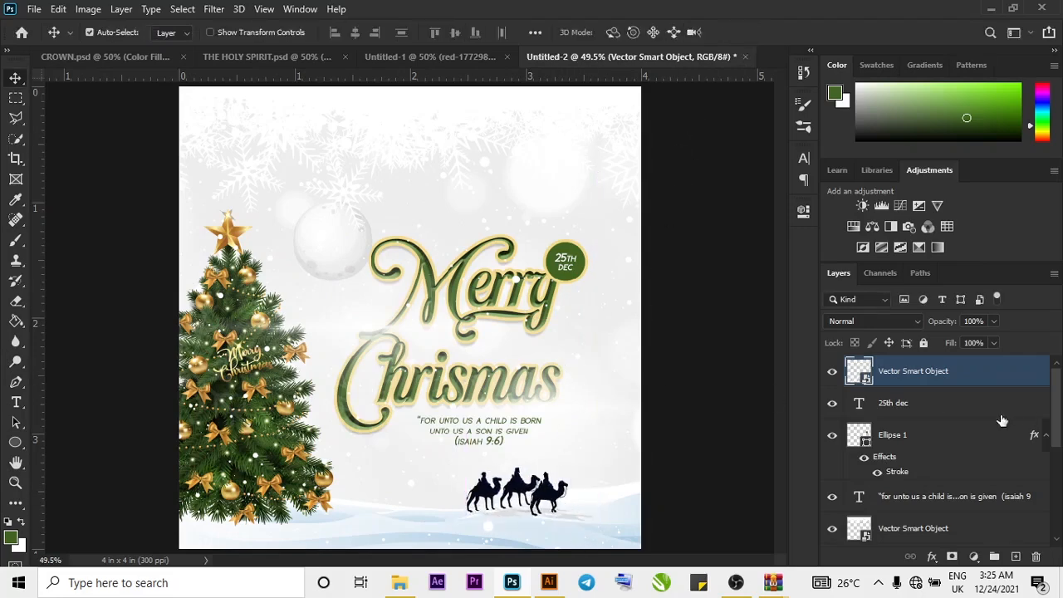
Collapse the Ellipse 1 effects, unlock Group 1 and shift the "Merry Chrismas" greeting slightly up and right.
{"action": "left_click", "coordinate": [1041, 446]}
{"action": "left_click", "coordinate": [1045, 435]}
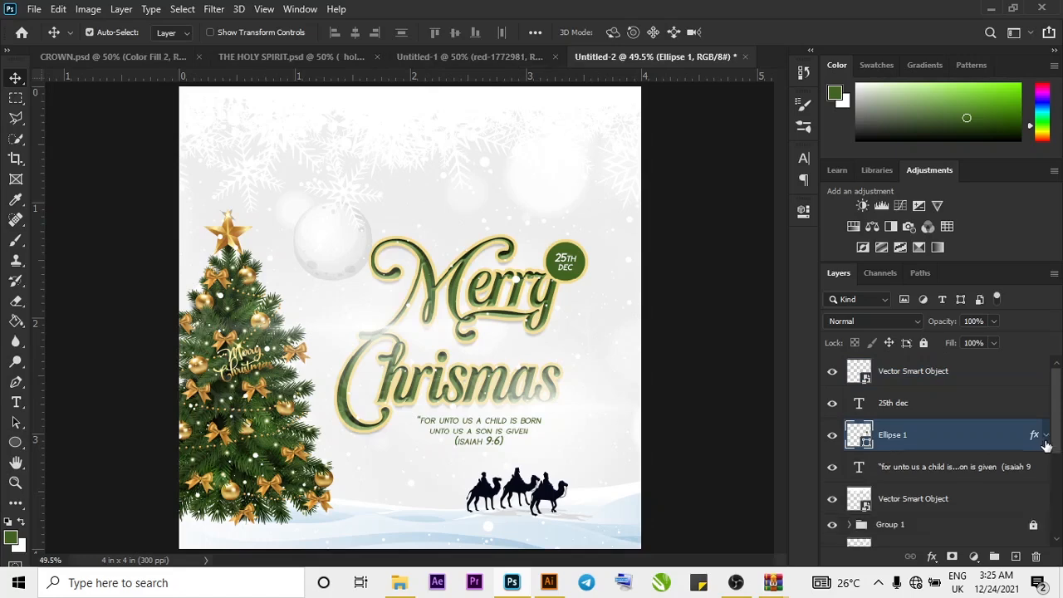
{"action": "scroll", "coordinate": [960, 487], "scroll_direction": "down", "scroll_amount": 2}
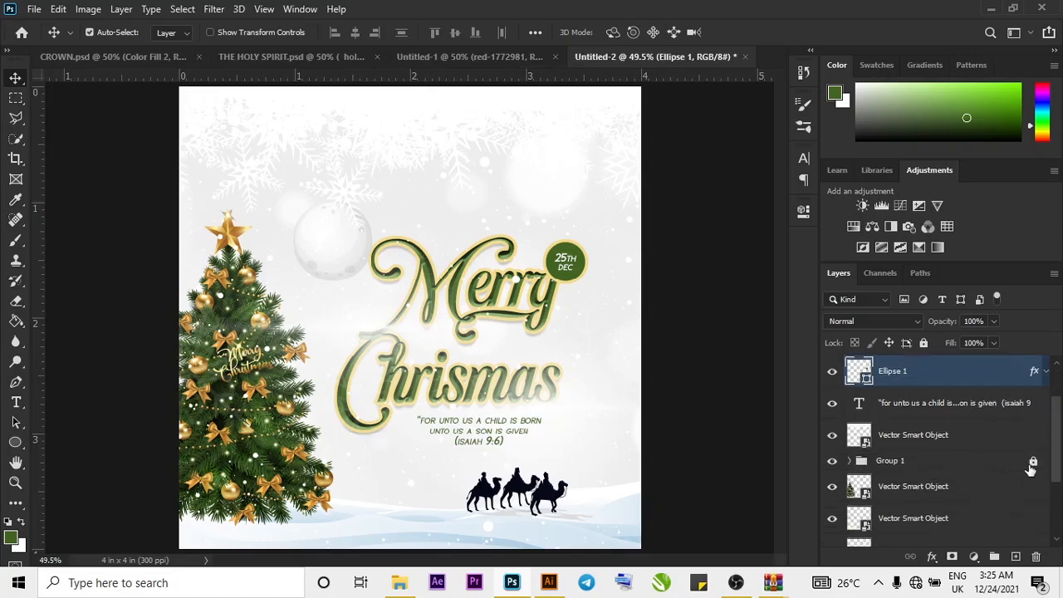
{"action": "left_click", "coordinate": [1000, 470]}
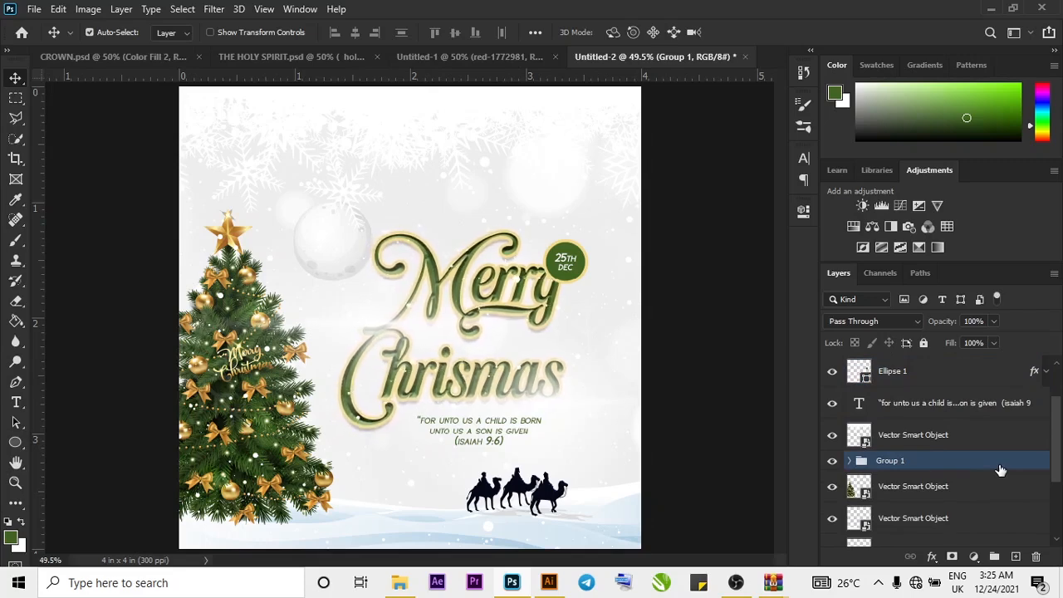
Nudge the Isaiah verse text slightly up and left so it sits closer beneath "Chrismas".
{"action": "scroll", "coordinate": [968, 456], "scroll_direction": "up", "scroll_amount": 2}
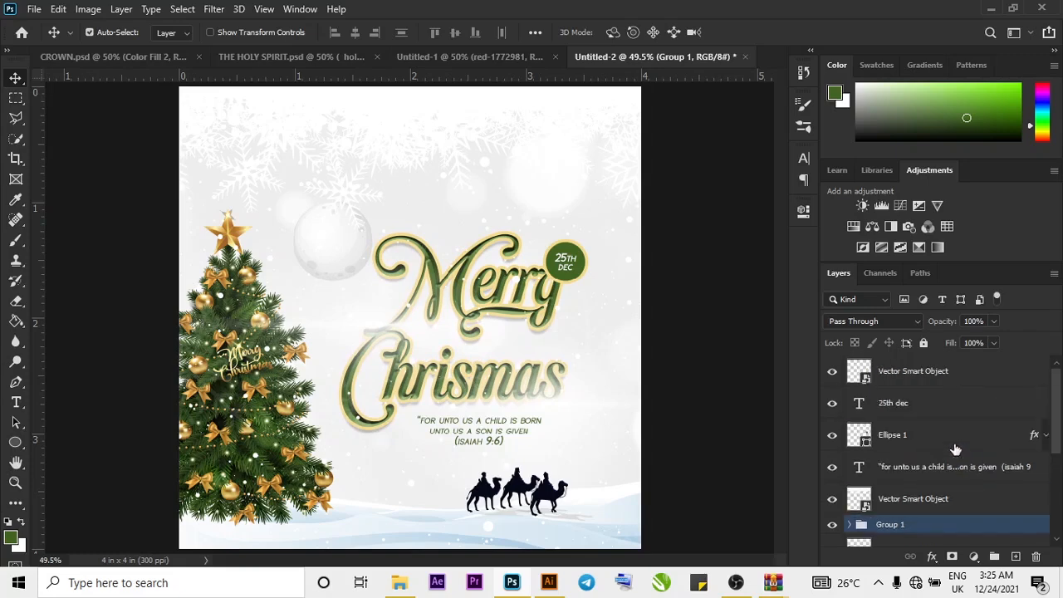
{"action": "left_click", "coordinate": [963, 466]}
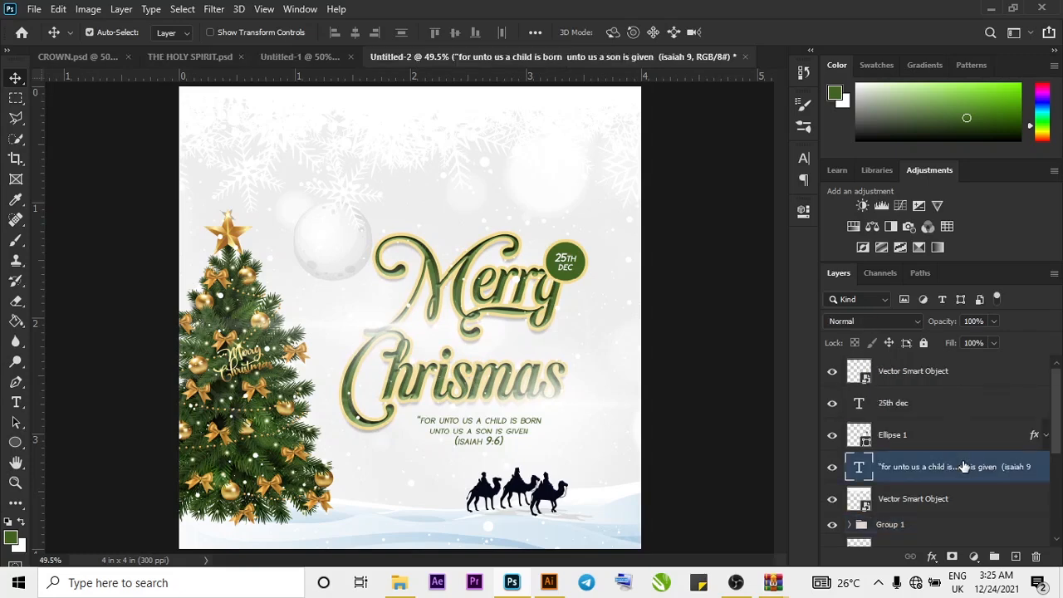
{"action": "key", "text": "Up"}
{"action": "key", "text": "Up"}
{"action": "key", "text": "Up"}
{"action": "key", "text": "Up"}
{"action": "key", "text": "Up"}
{"action": "key", "text": "Up"}
{"action": "key", "text": "Up"}
{"action": "key", "text": "Up"}
{"action": "key", "text": "Up"}
{"action": "key", "text": "Up"}
{"action": "key", "text": "Up"}
{"action": "key", "text": "Up"}
{"action": "key", "text": "Left"}
{"action": "key", "text": "Left"}
{"action": "key", "text": "Left"}
{"action": "key", "text": "Left"}
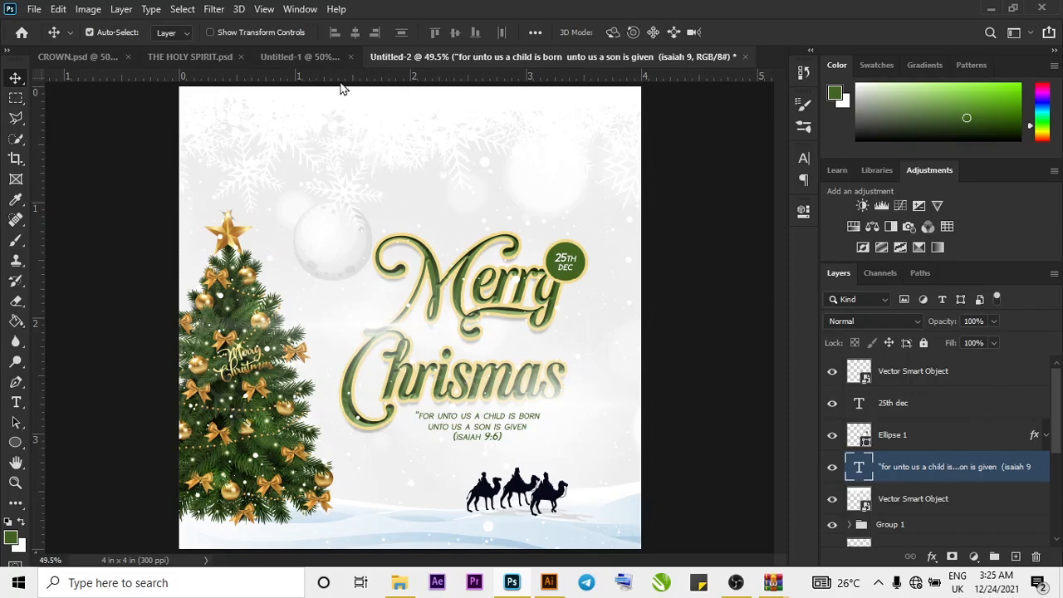
Compare the finished Untitled-2 flyer with the reference design in Untitled-1, checking the layout of tree, greeting, verse and camel riders.
{"action": "left_click", "coordinate": [317, 57]}
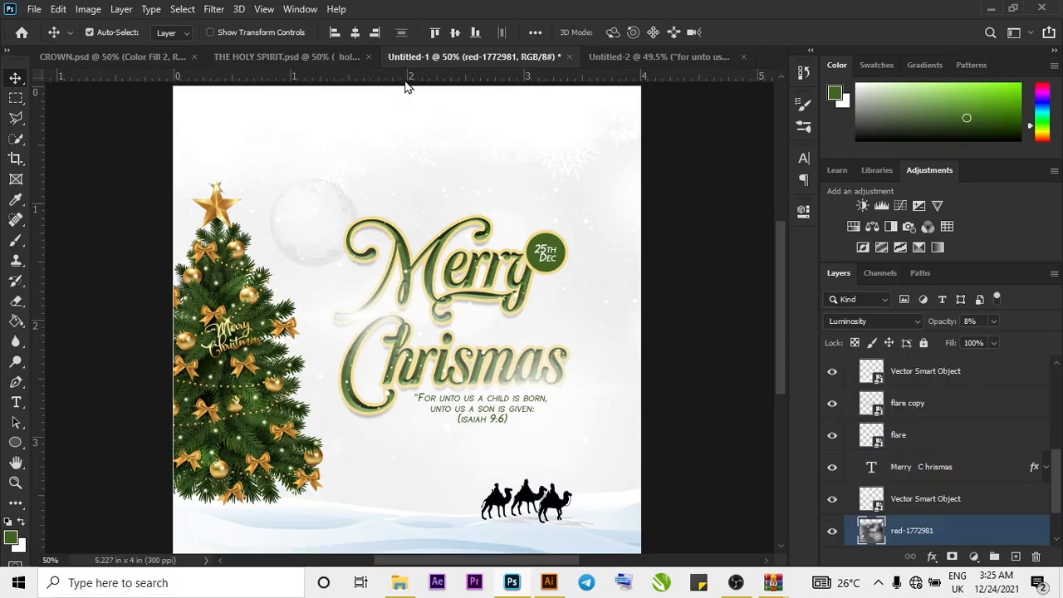
{"action": "left_click", "coordinate": [631, 58]}
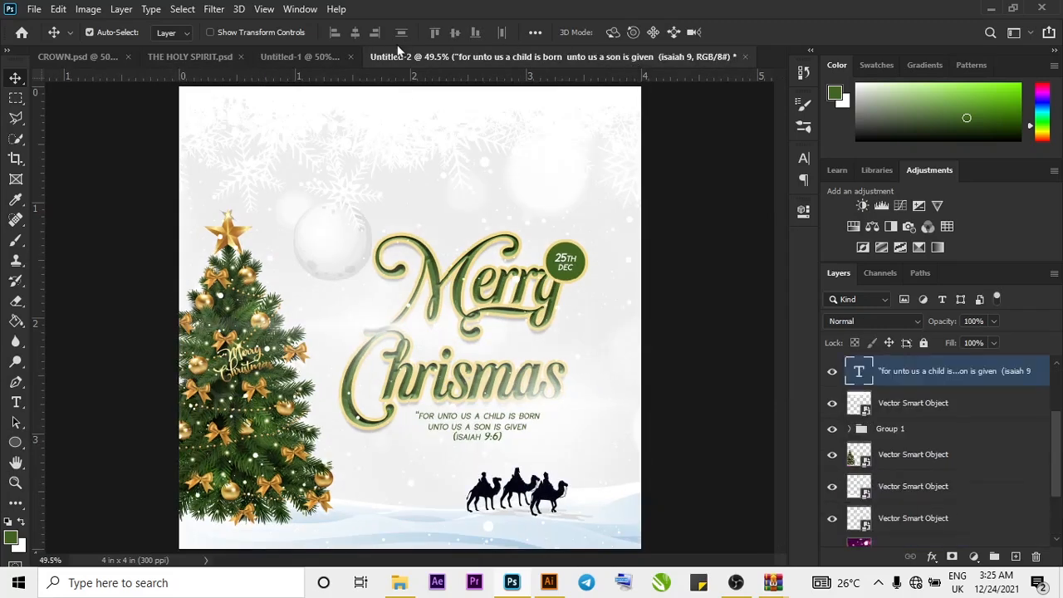
{"action": "left_click", "coordinate": [316, 56]}
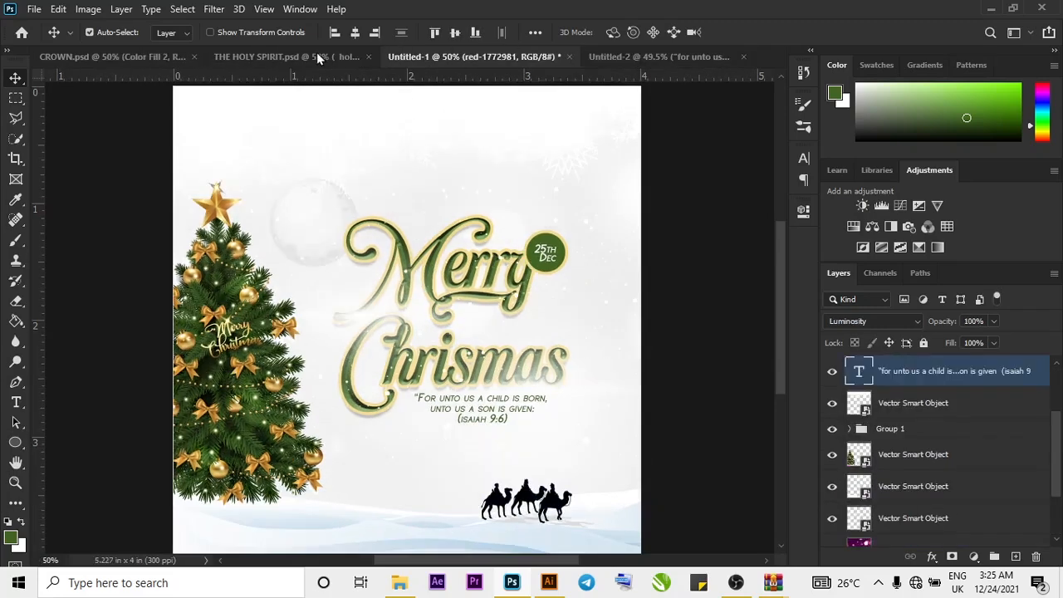
{"action": "left_click", "coordinate": [599, 60]}
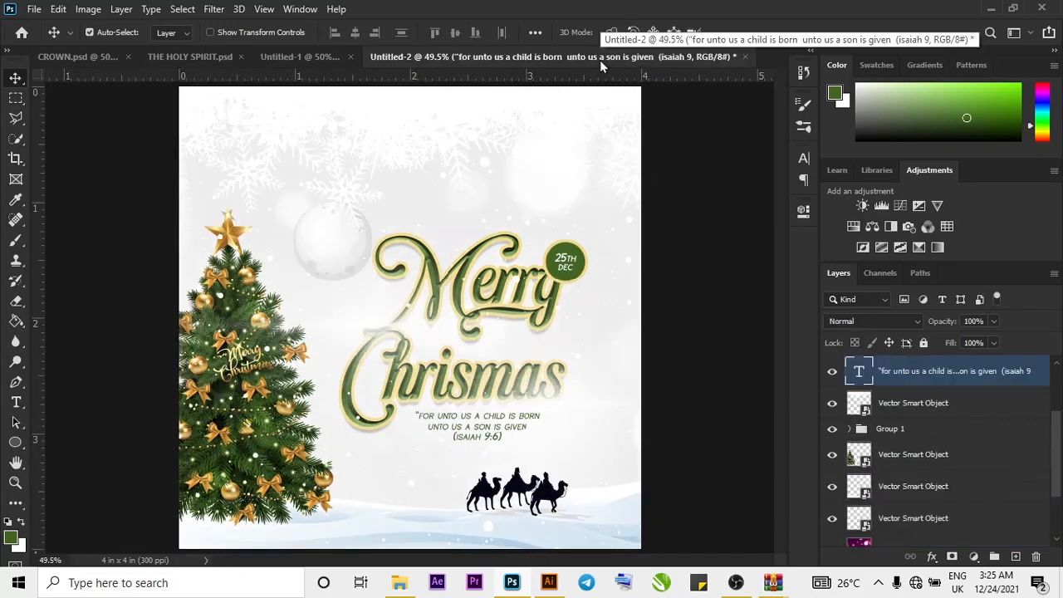
{"action": "left_click", "coordinate": [334, 56]}
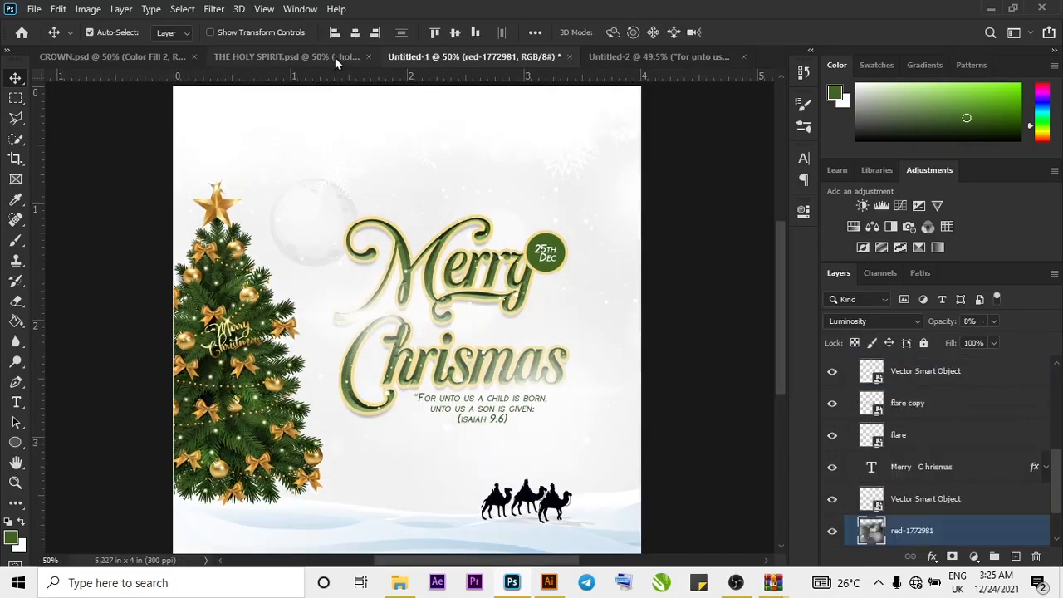
{"action": "left_click", "coordinate": [598, 58]}
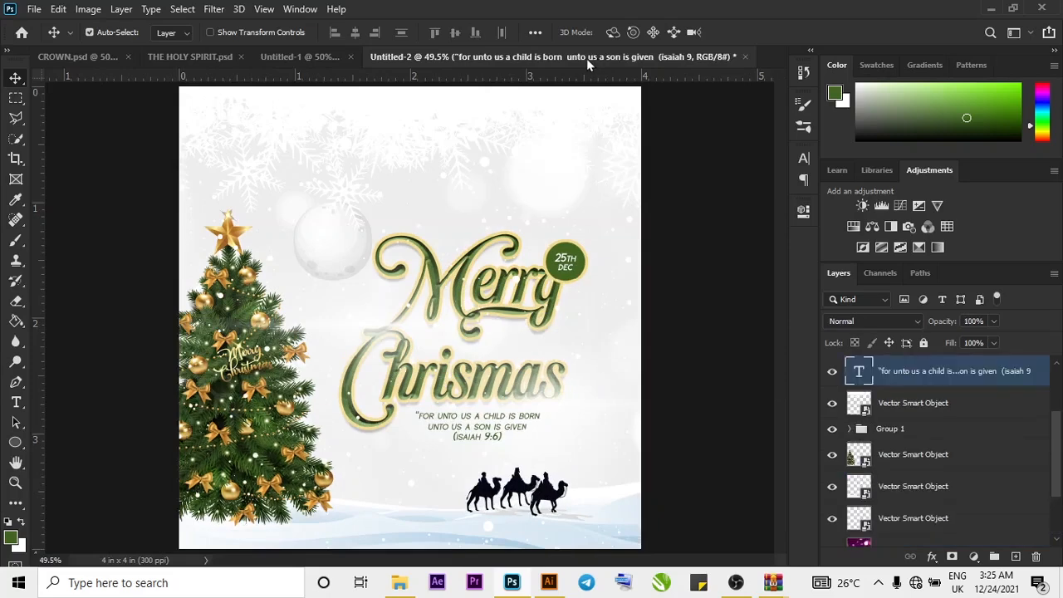
{"action": "left_click", "coordinate": [302, 53]}
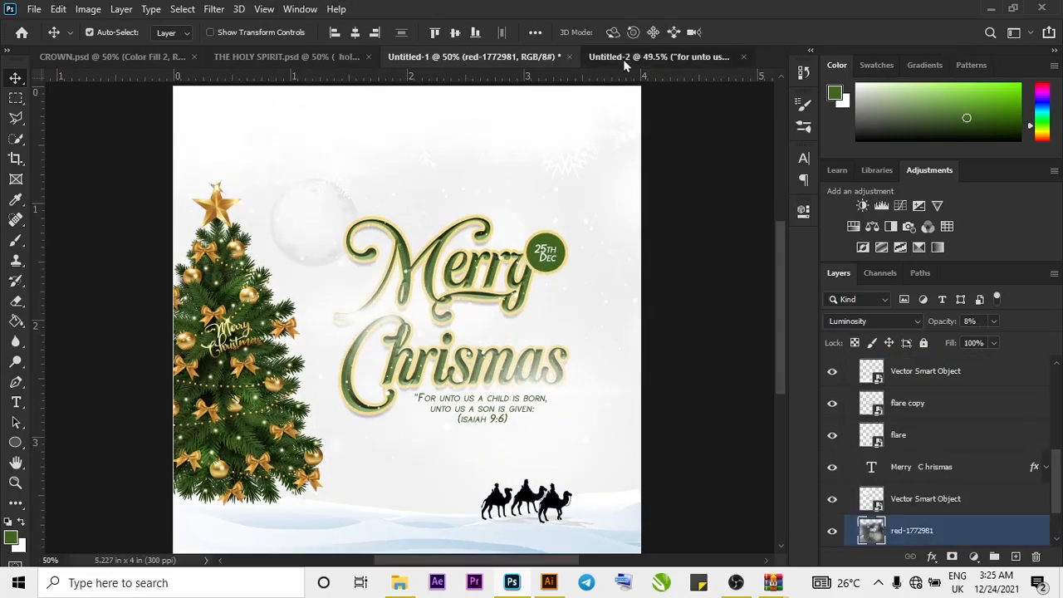
{"action": "left_click", "coordinate": [623, 58]}
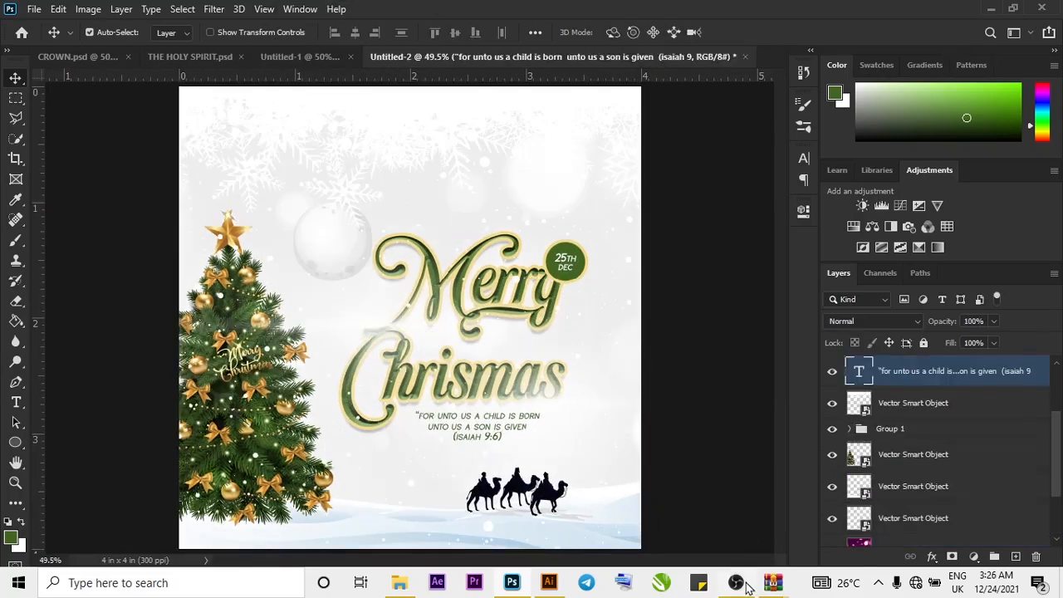